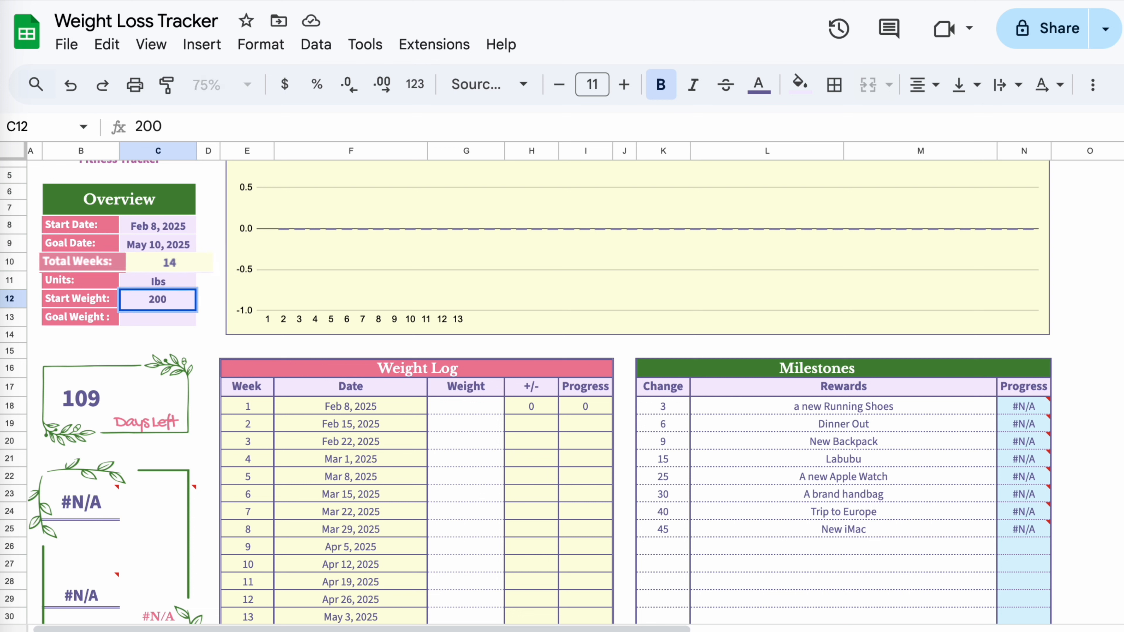
# Enter 170 as the goal weight in the Overview table.
pyautogui.click(155, 319)
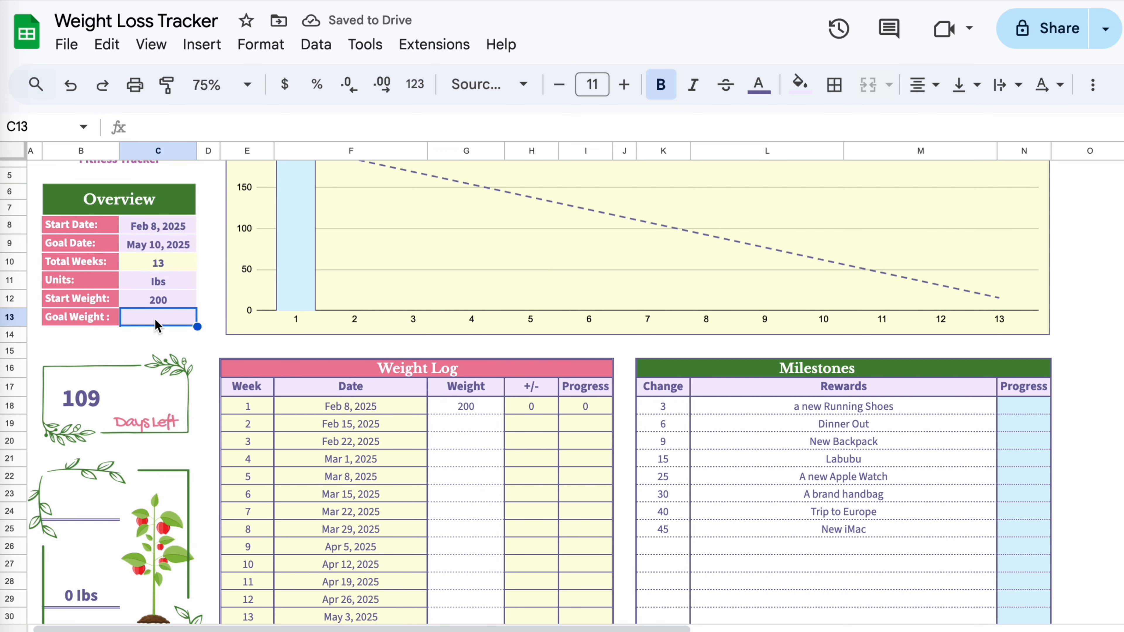
pyautogui.write('170')
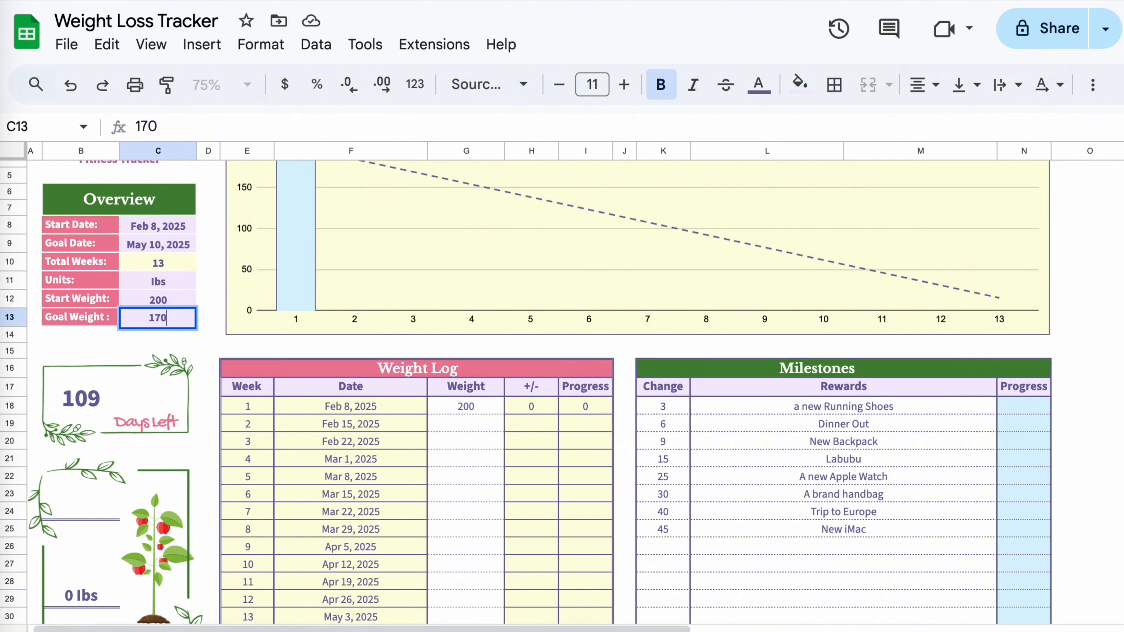
pyautogui.press('Return')
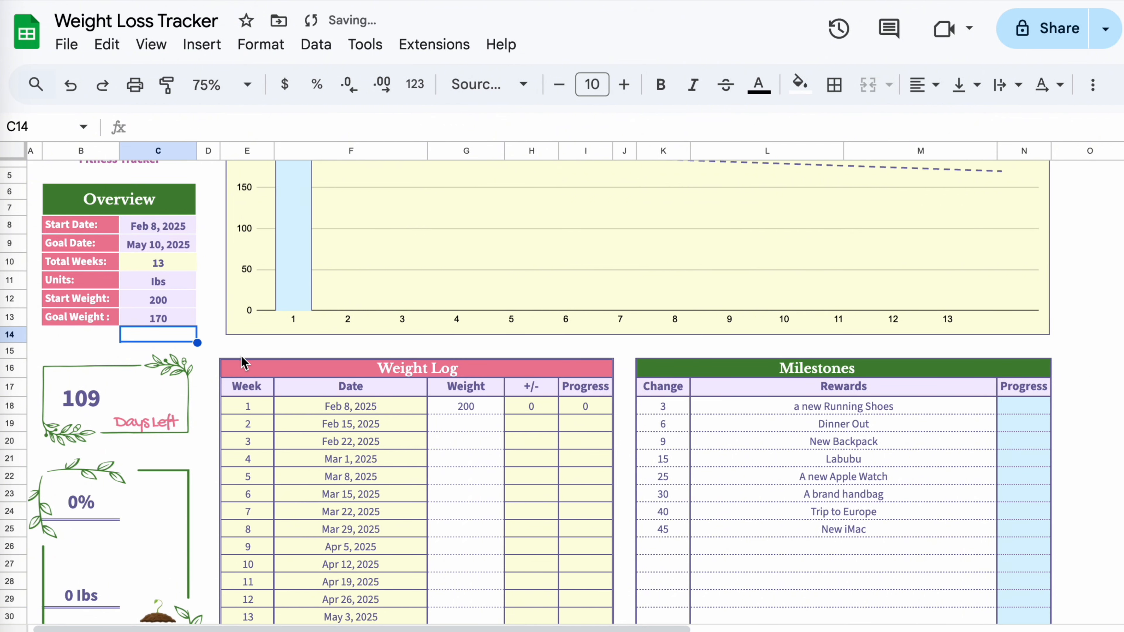
# Log the weights 180, 190 and 199 for weeks 2 to 4 in the Weight Log.
pyautogui.scroll(2, 449, 442)
pyautogui.scroll(-3, 455, 464)
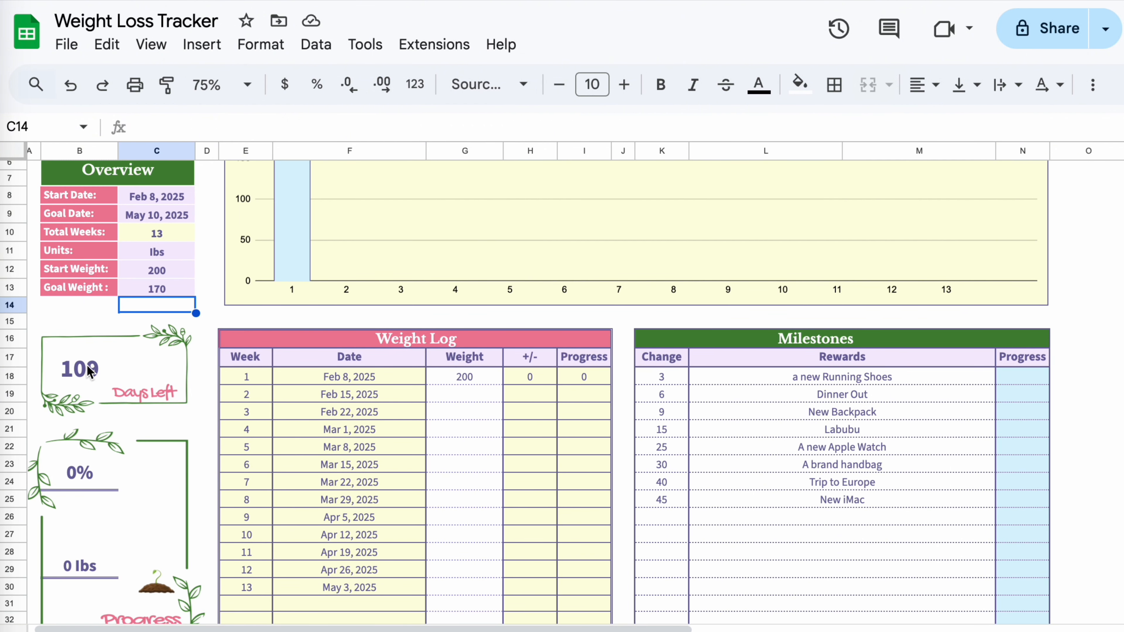
pyautogui.scroll(-5, 676, 421)
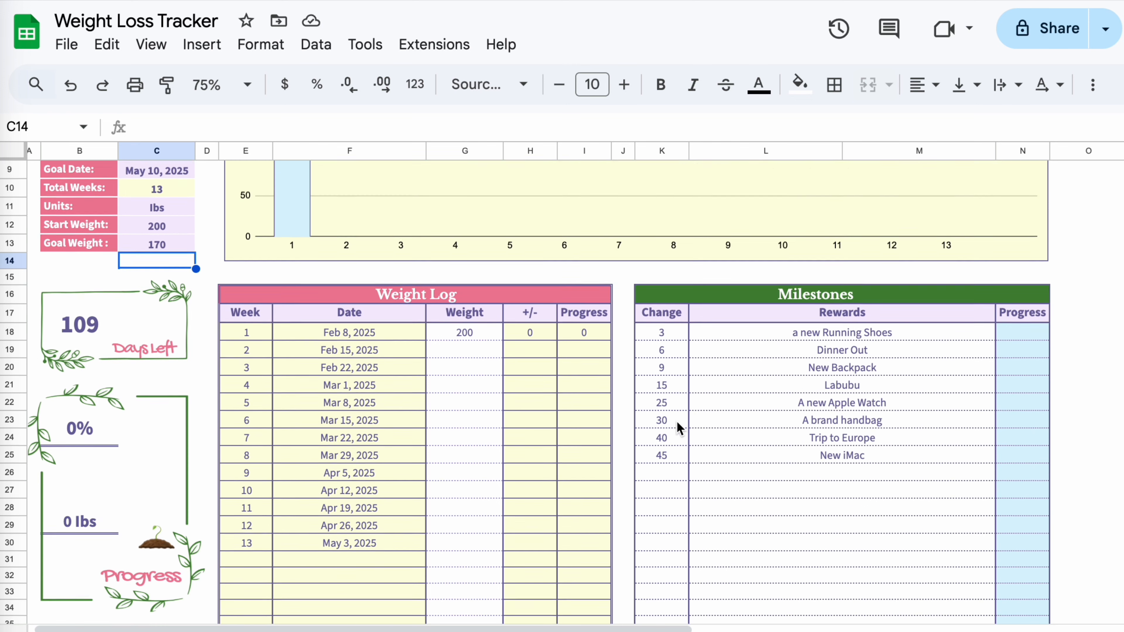
pyautogui.scroll(7, 676, 422)
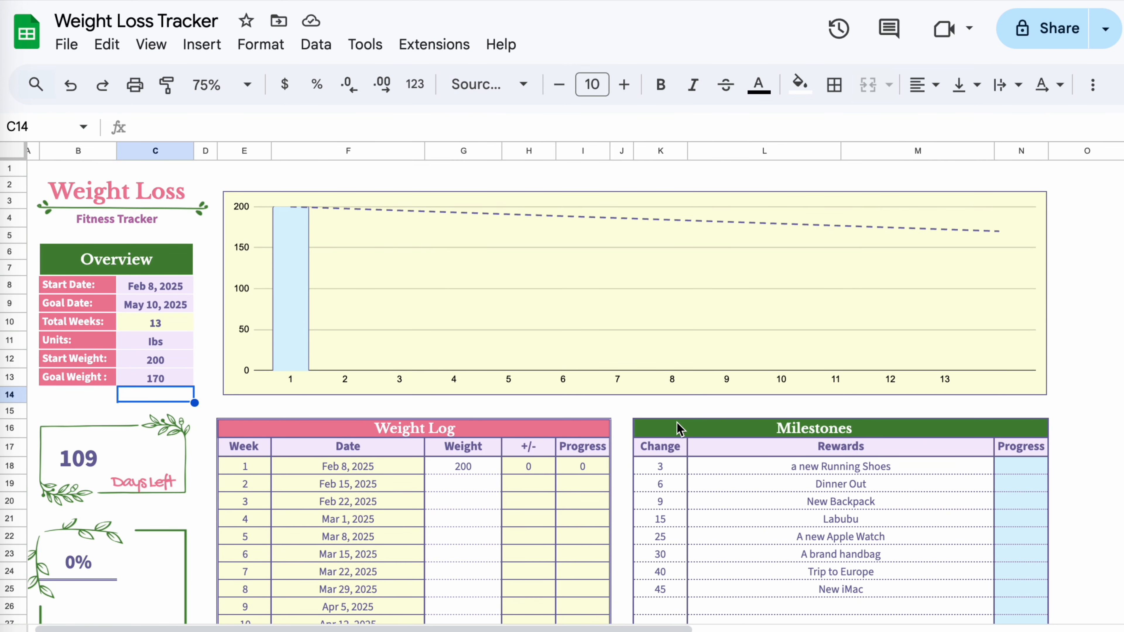
pyautogui.click(463, 487)
pyautogui.write('180')
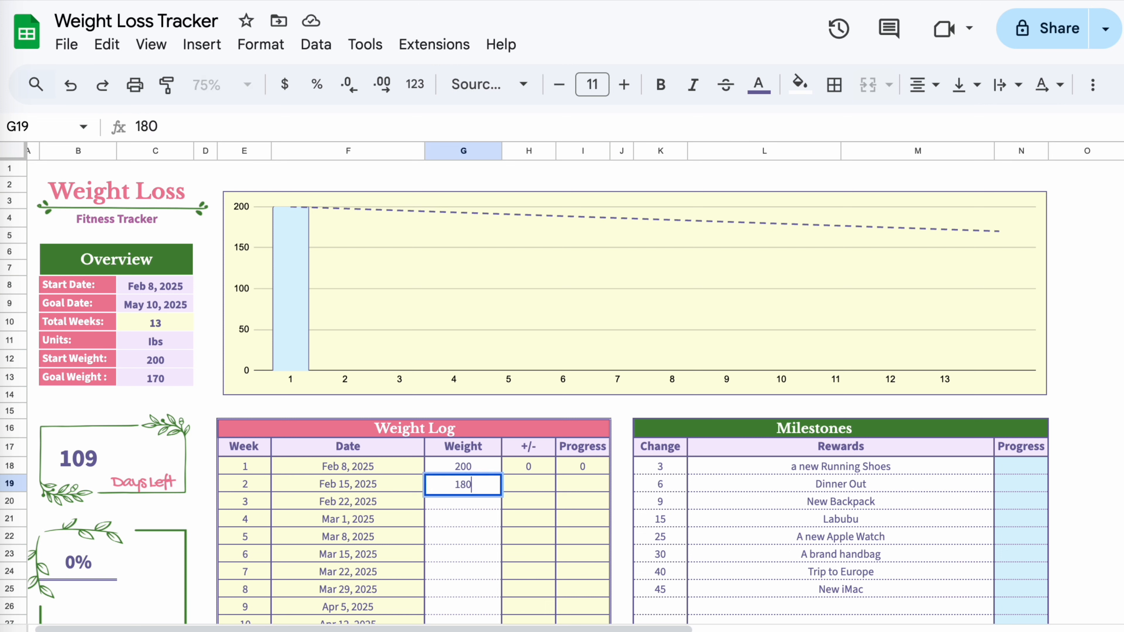
pyautogui.press('Return')
pyautogui.write('190')
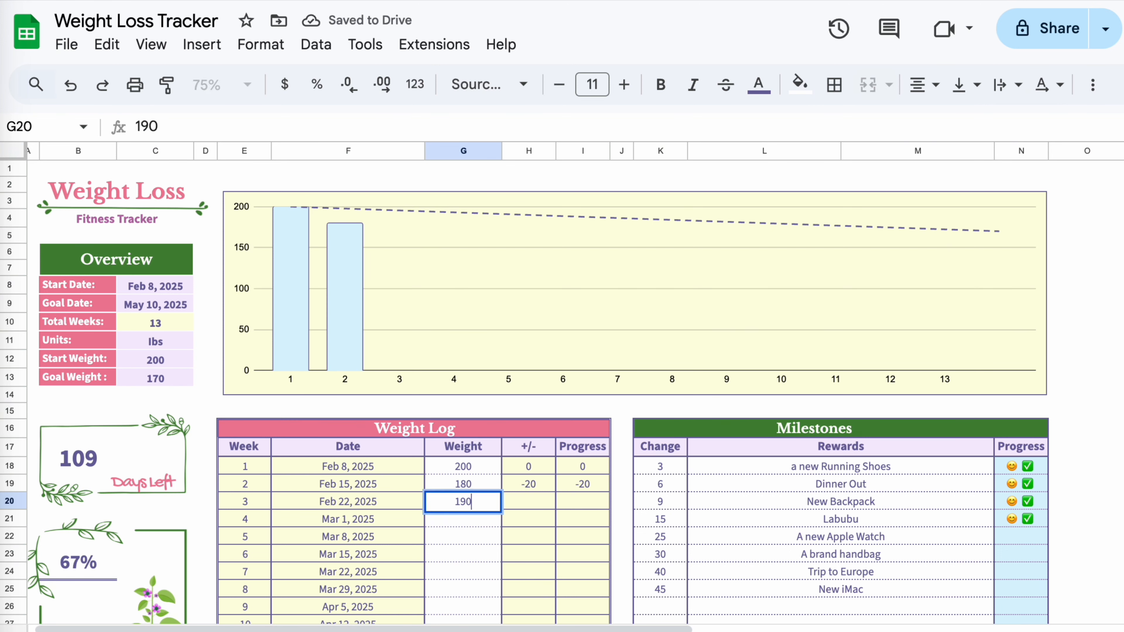
pyautogui.press('Return')
pyautogui.write('199')
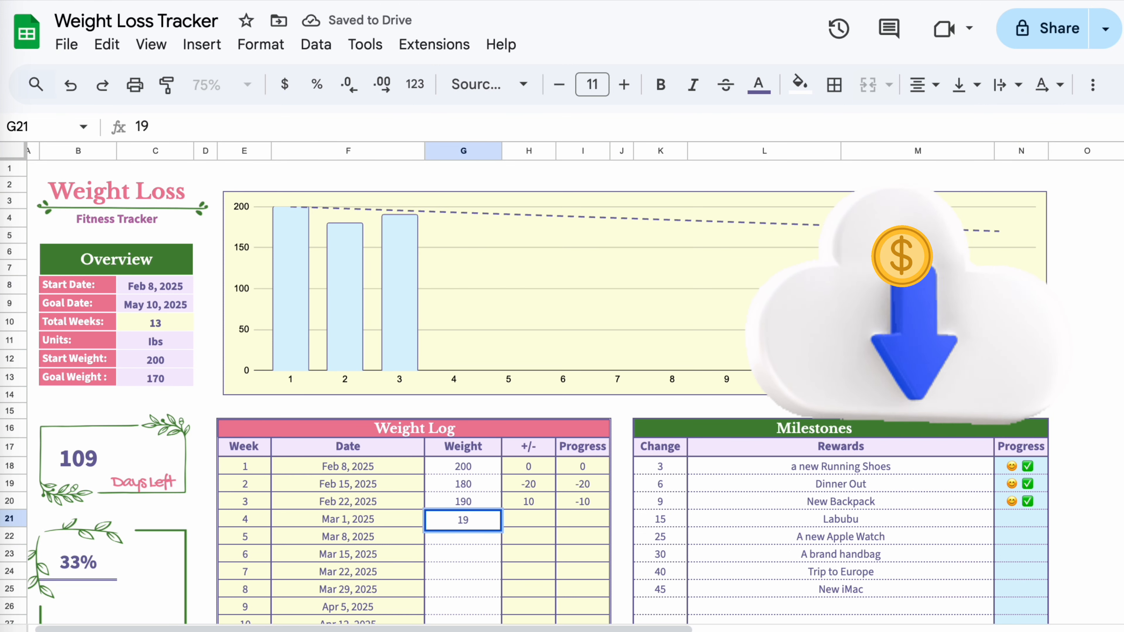
pyautogui.press('Return')
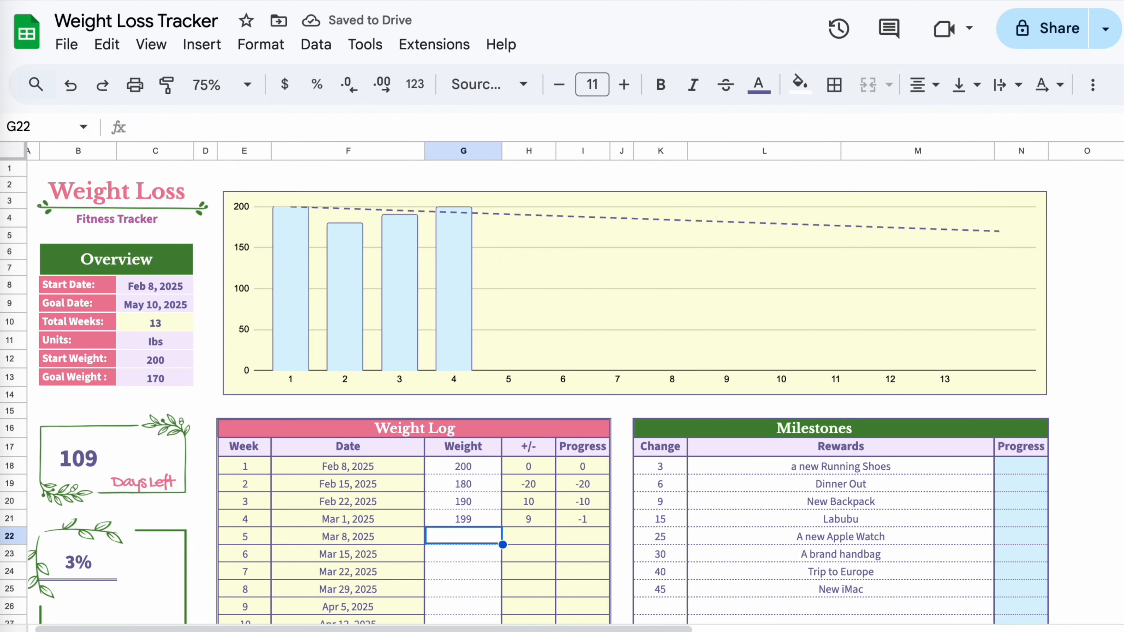
# Log the weights 175, 190, 170 and 160 for weeks 5 to 8 in the Weight Log.
pyautogui.write('175')
pyautogui.press('Return')
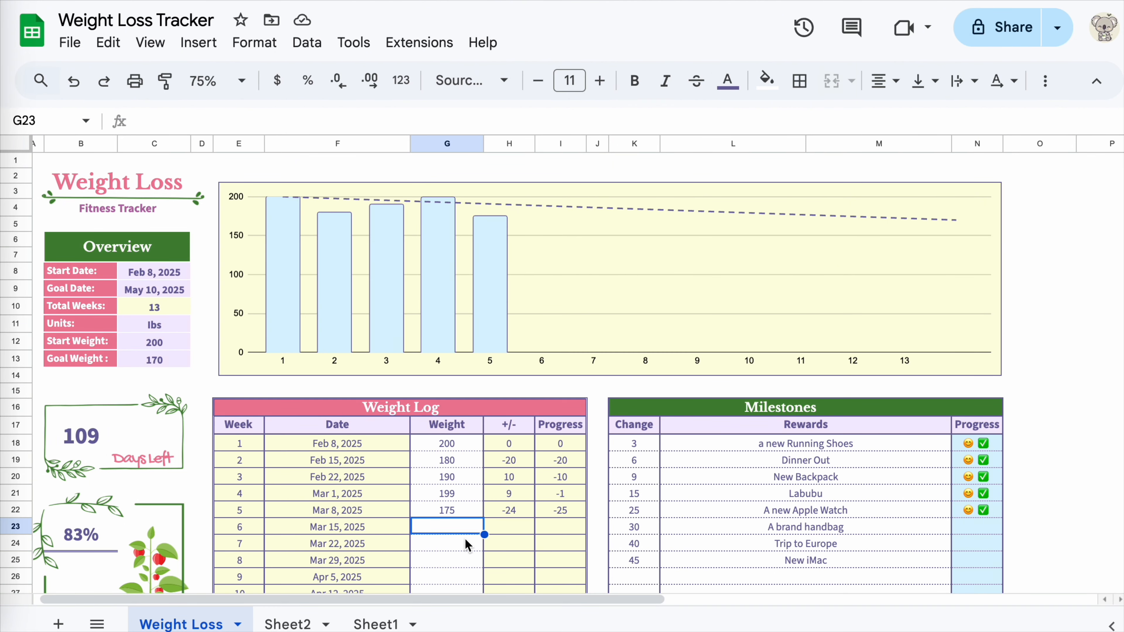
pyautogui.write('190')
pyautogui.press('Return')
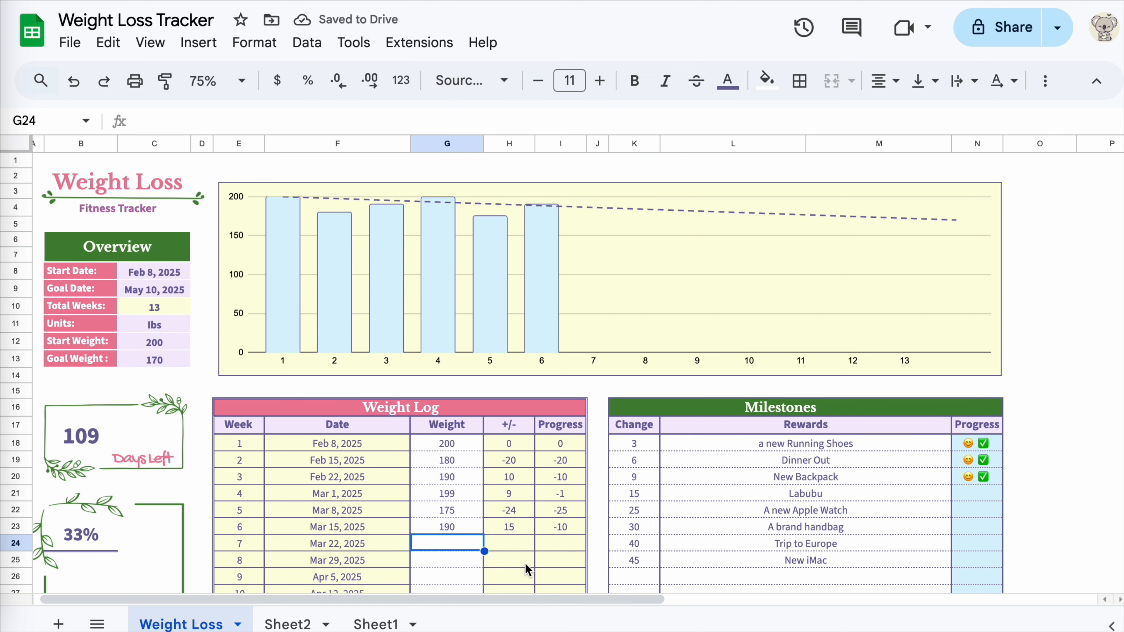
pyautogui.scroll(-3, 75, 533)
pyautogui.write('170')
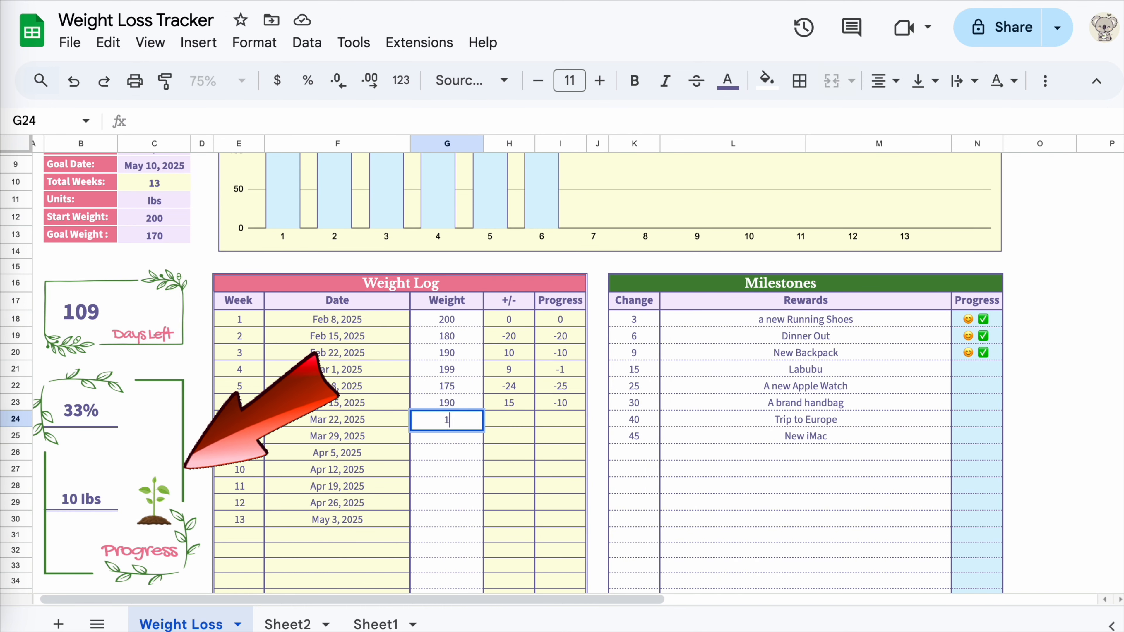
pyautogui.press('Return')
pyautogui.write('160')
pyautogui.press('Return')
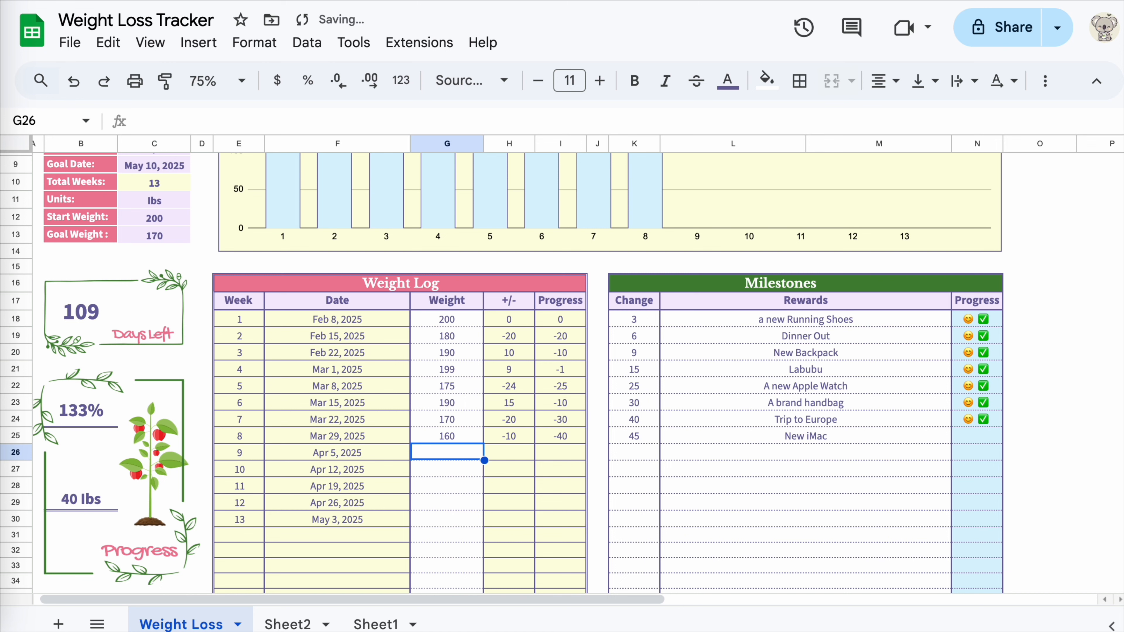
# Log the weights 180 and 190 for weeks 9 and 10 in the Weight Log.
pyautogui.write('180')
pyautogui.press('Return')
pyautogui.write('190')
pyautogui.press('Return')
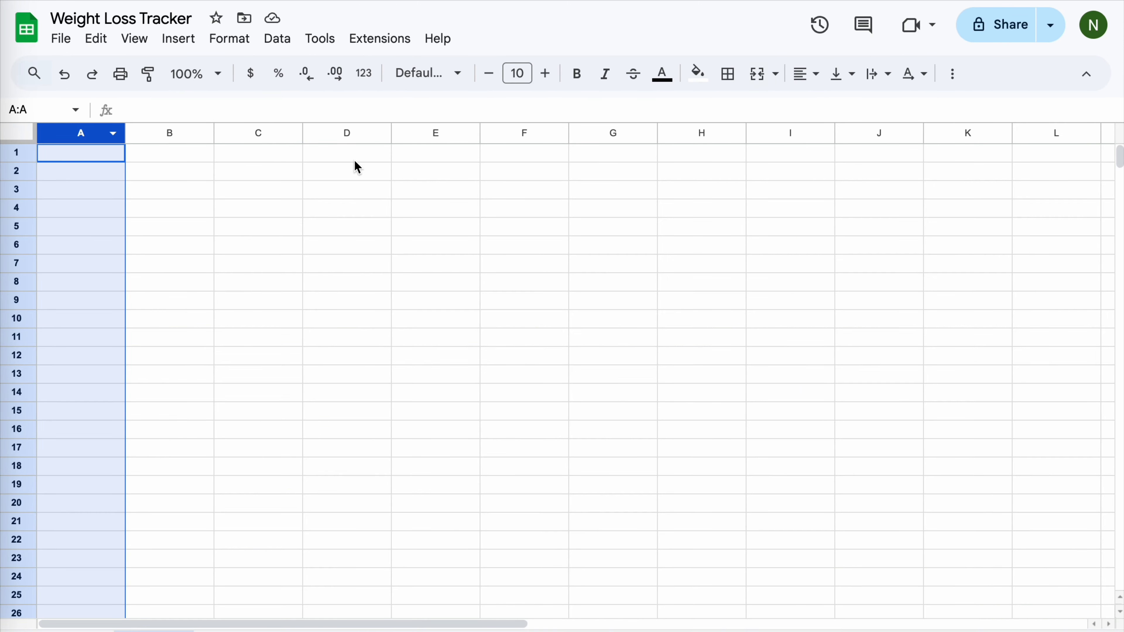
# Resize columns A and D of the blank sheet to the same narrow width to act as spacers.
pyautogui.rightClick(347, 132)
pyautogui.click(419, 253)
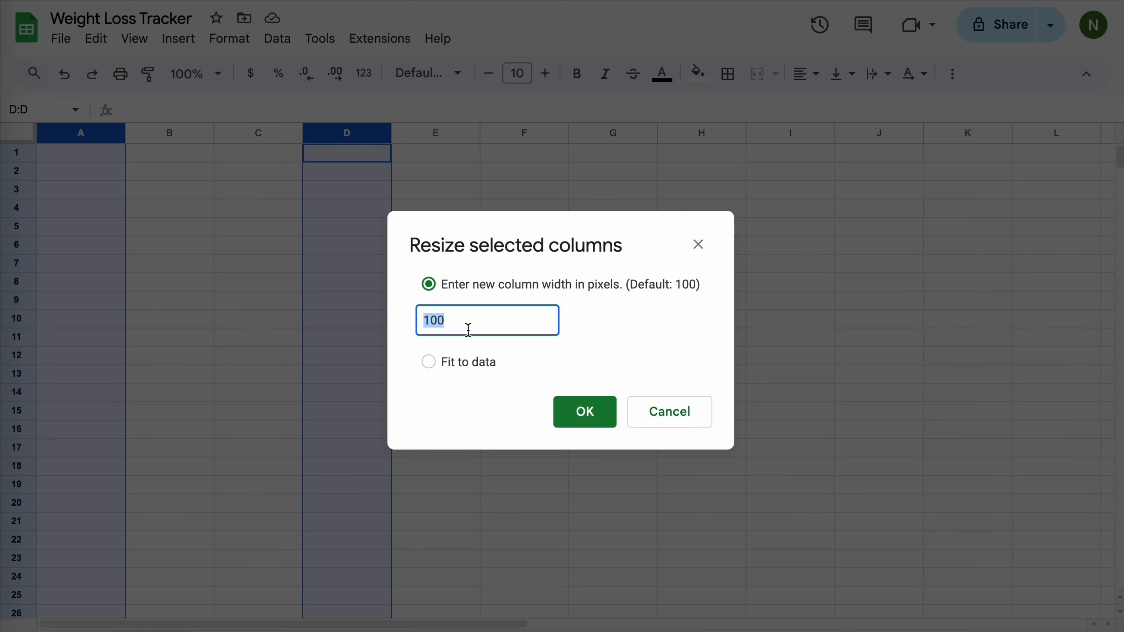
pyautogui.press('Return')
# Enter the title "Weight Loss" in B2 and merge B2:C2.
pyautogui.click(105, 158)
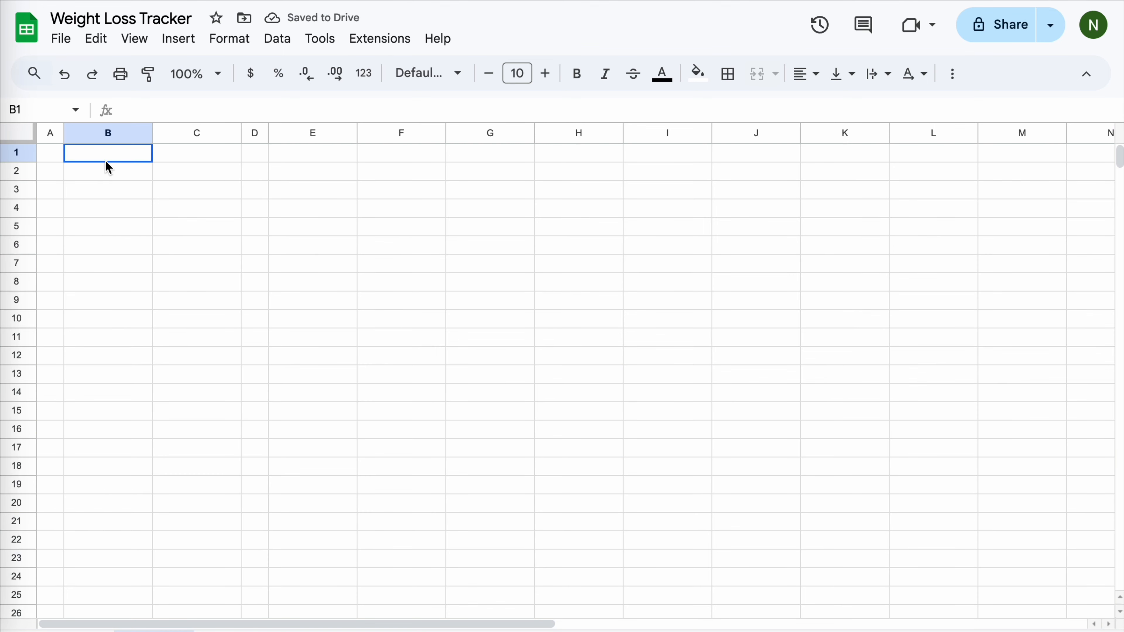
pyautogui.click(104, 176)
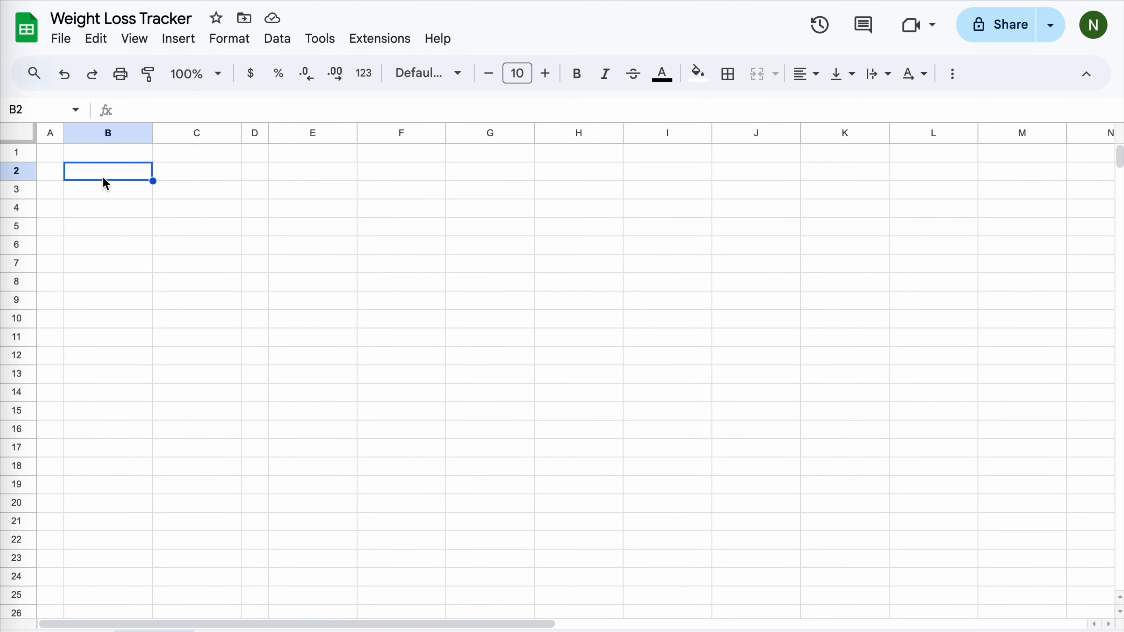
pyautogui.write('Weight Loss')
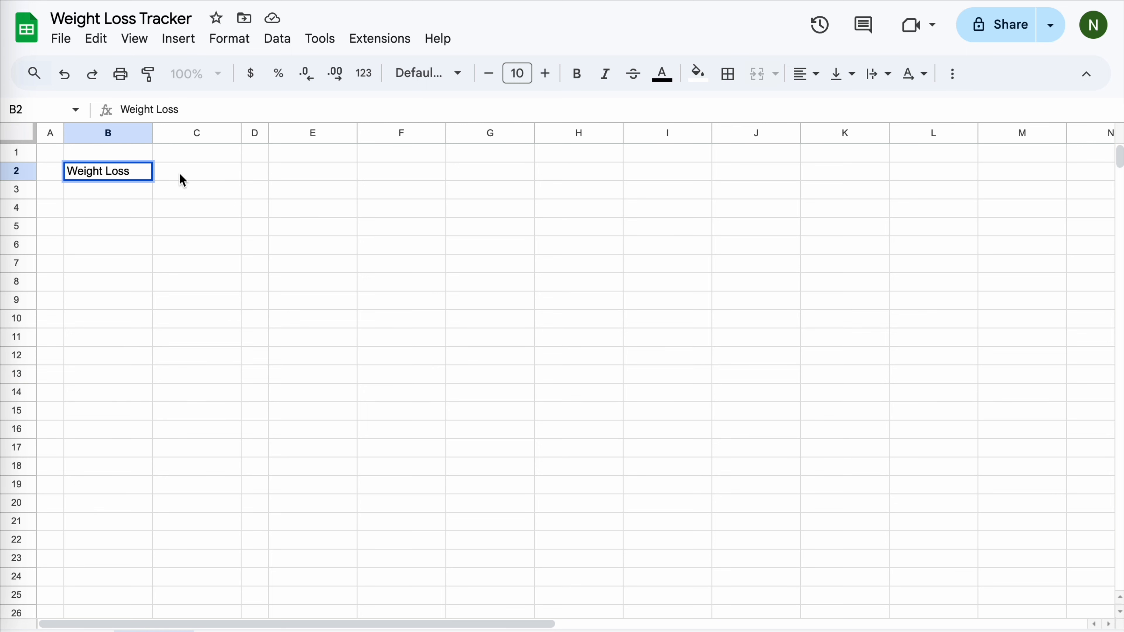
pyautogui.click(756, 74)
# Enter the subtitle "Fitness Tracker" in B4 and merge B4:C4.
pyautogui.moveTo(180, 173); pyautogui.dragTo(195, 208)
pyautogui.click(112, 208)
pyautogui.write('Fitness Tracker')
pyautogui.click(198, 228)
pyautogui.click(757, 74)
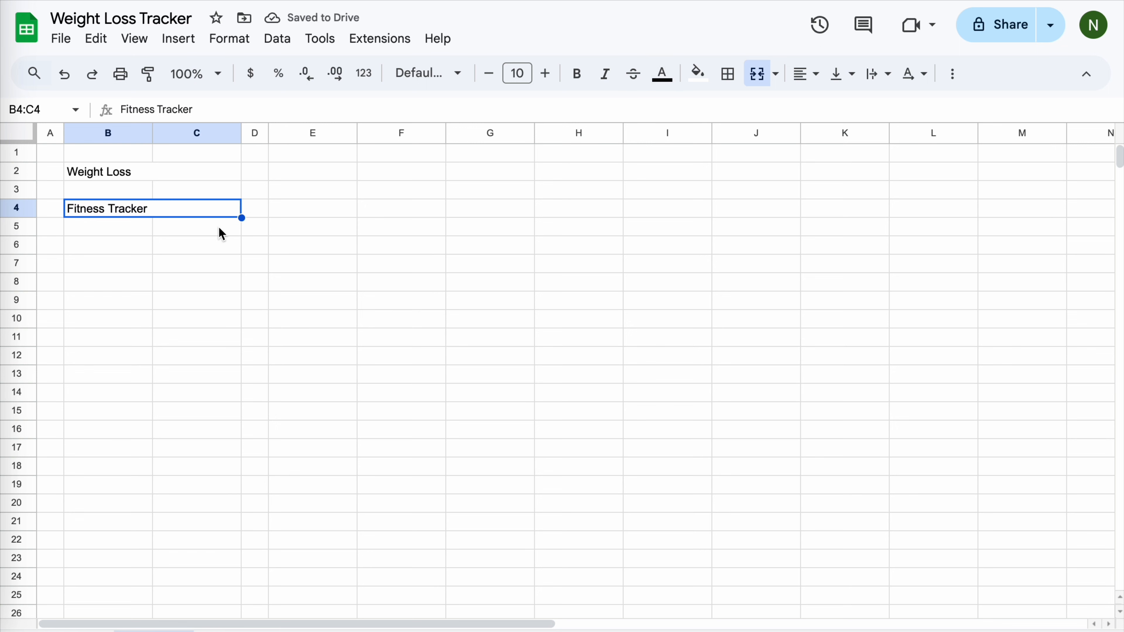
# Merge B6:C6 and enter the heading "Overview" in it.
pyautogui.click(126, 244)
pyautogui.moveTo(125, 244); pyautogui.dragTo(197, 245)
pyautogui.click(756, 74)
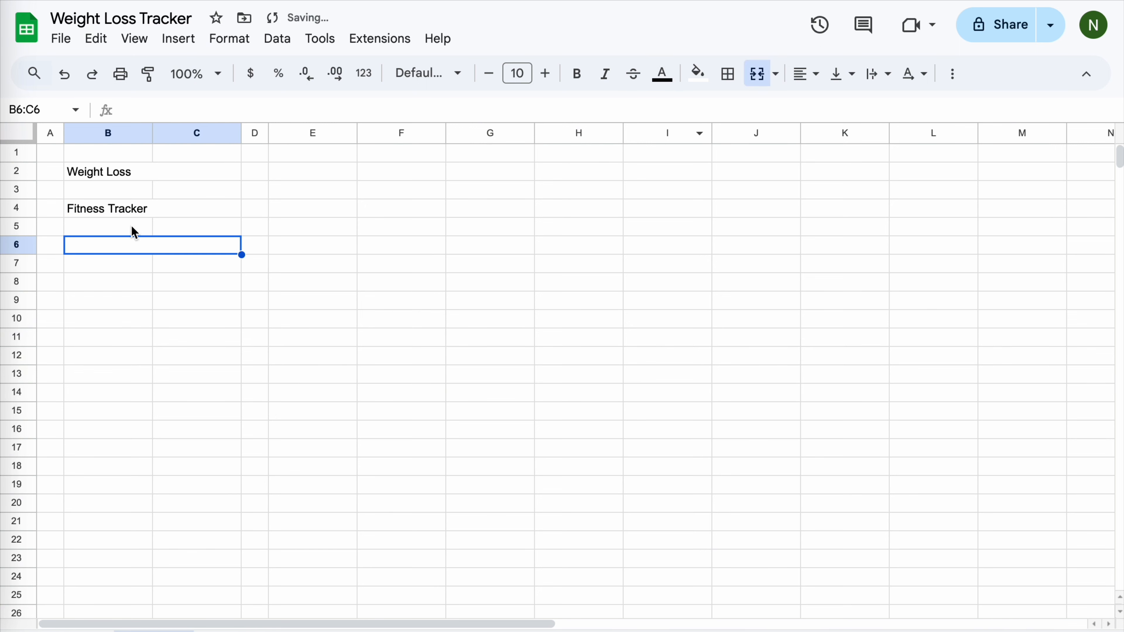
pyautogui.write('Overview')
# Enter the labels "Start Date", "Goal Date" and "Total Weeks" in B8 to B10.
pyautogui.click(120, 284)
pyautogui.write('Start Date')
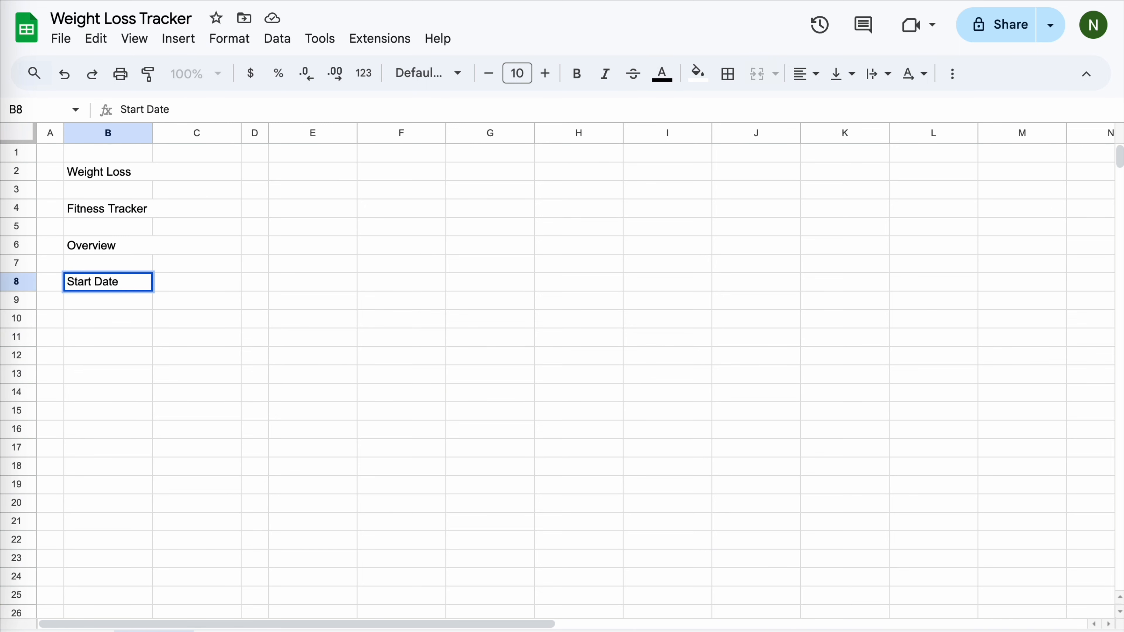
pyautogui.press('Return')
pyautogui.write('Goal Date')
pyautogui.press('Return')
pyautogui.write('Total Weeks')
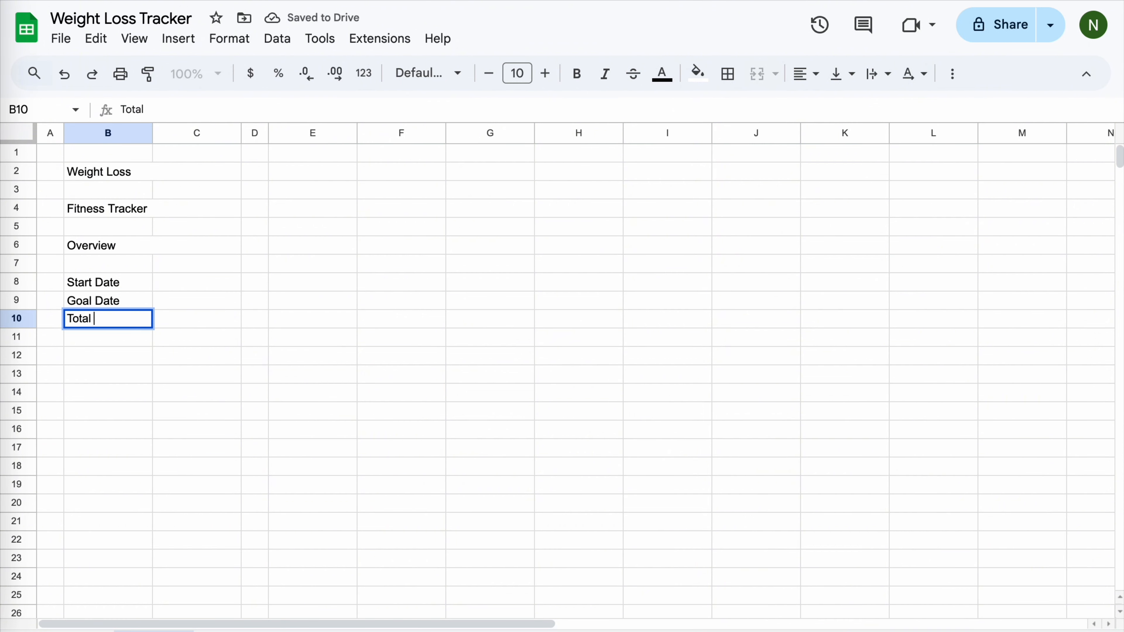
pyautogui.press('Return')
# Enter the labels "Units", "Start Weight" and "Goal Weight" in B11 to B13.
pyautogui.write('Units')
pyautogui.press('Return')
pyautogui.write('Start Weight')
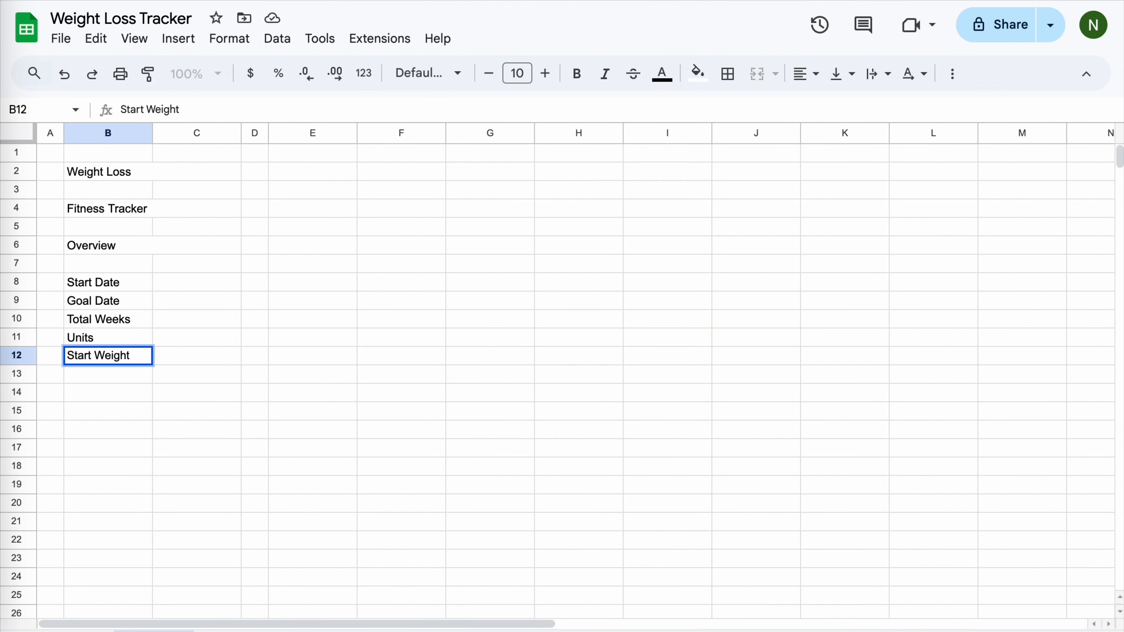
pyautogui.press('Return')
pyautogui.write('Goal Weight')
pyautogui.press('Return')
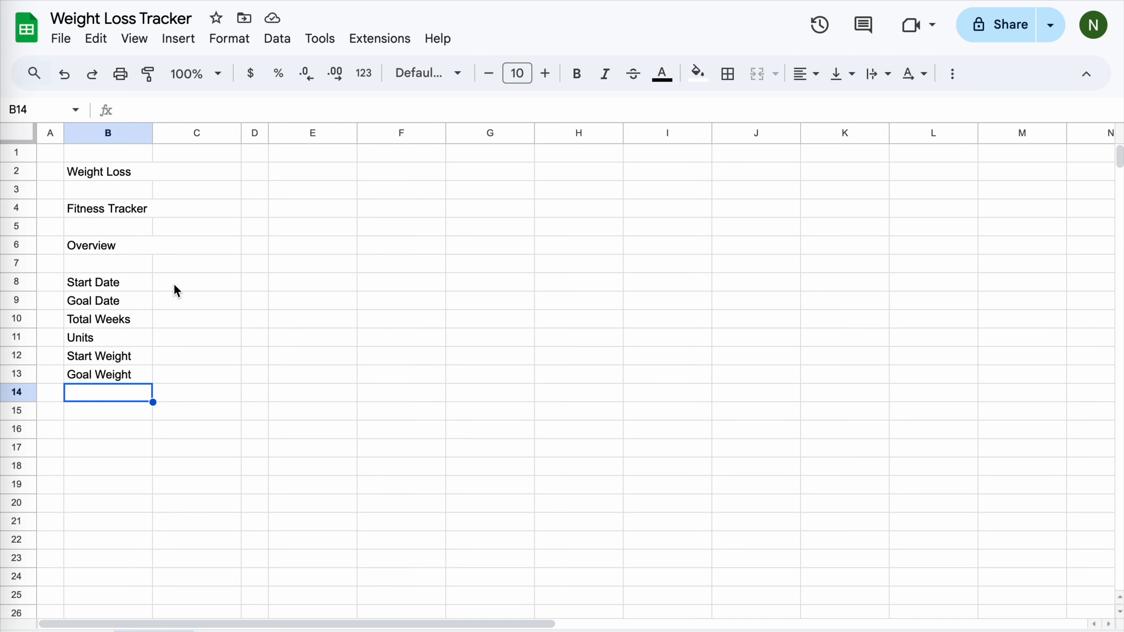
# Merge the Overview heading across B6:C7.
pyautogui.moveTo(127, 252); pyautogui.dragTo(197, 264)
pyautogui.click(757, 73)
# Set the Overview heading's font to Merriweather.
pyautogui.click(458, 74)
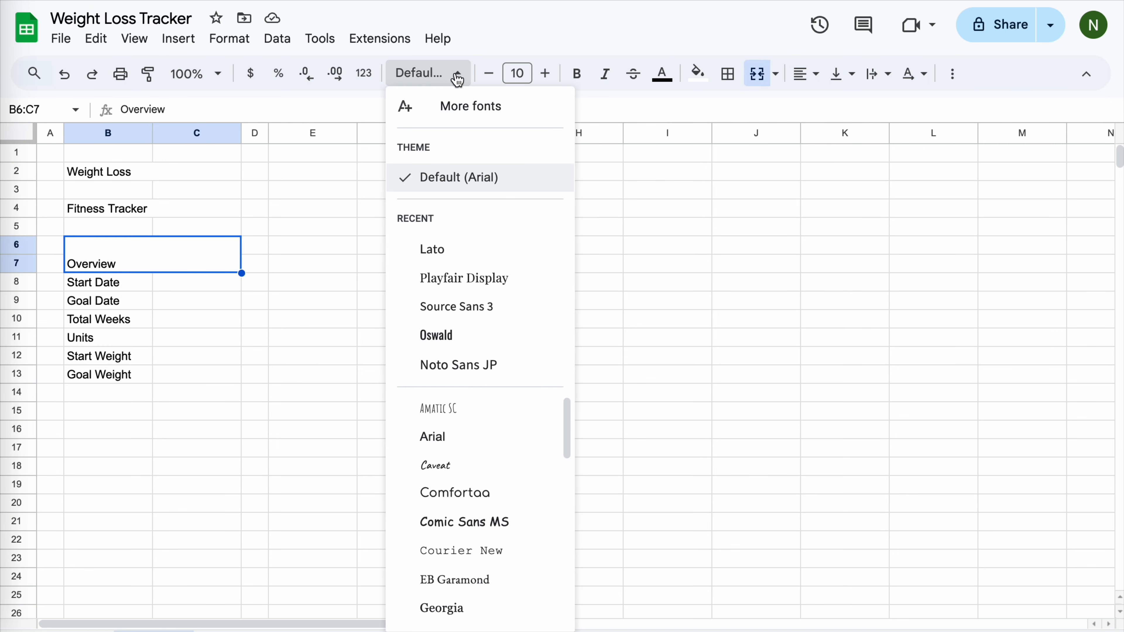
pyautogui.scroll(-6, 480, 442)
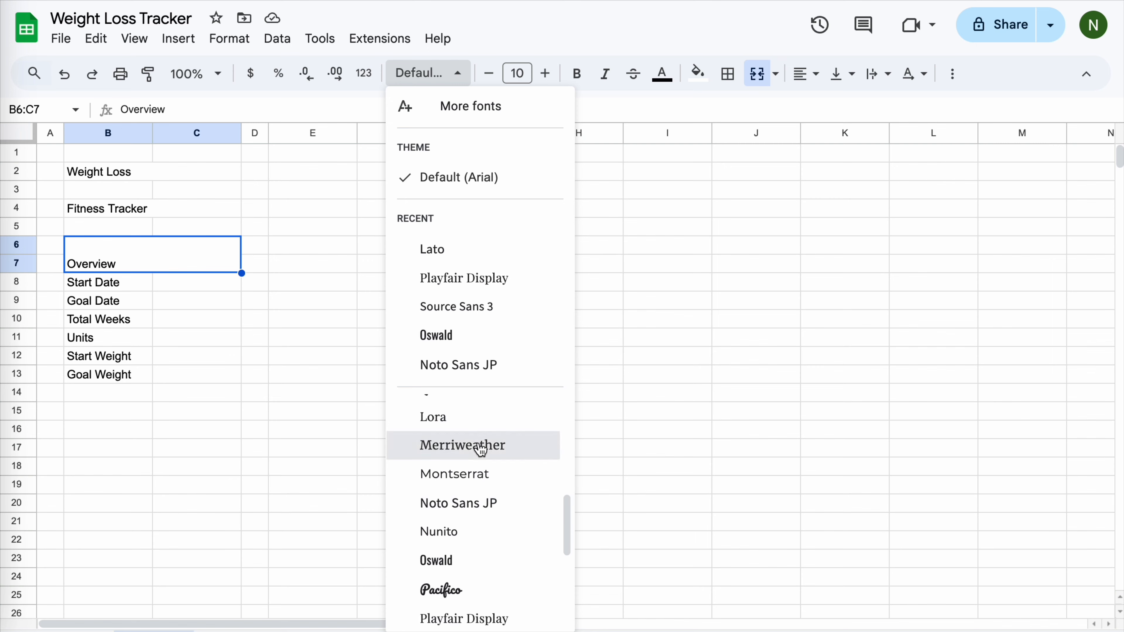
pyautogui.click(479, 447)
# Add Libre Baskerville from the font library and apply it to the Weight Loss and Overview headings.
pyautogui.click(144, 171)
pyautogui.click(138, 261)
pyautogui.click(189, 177)
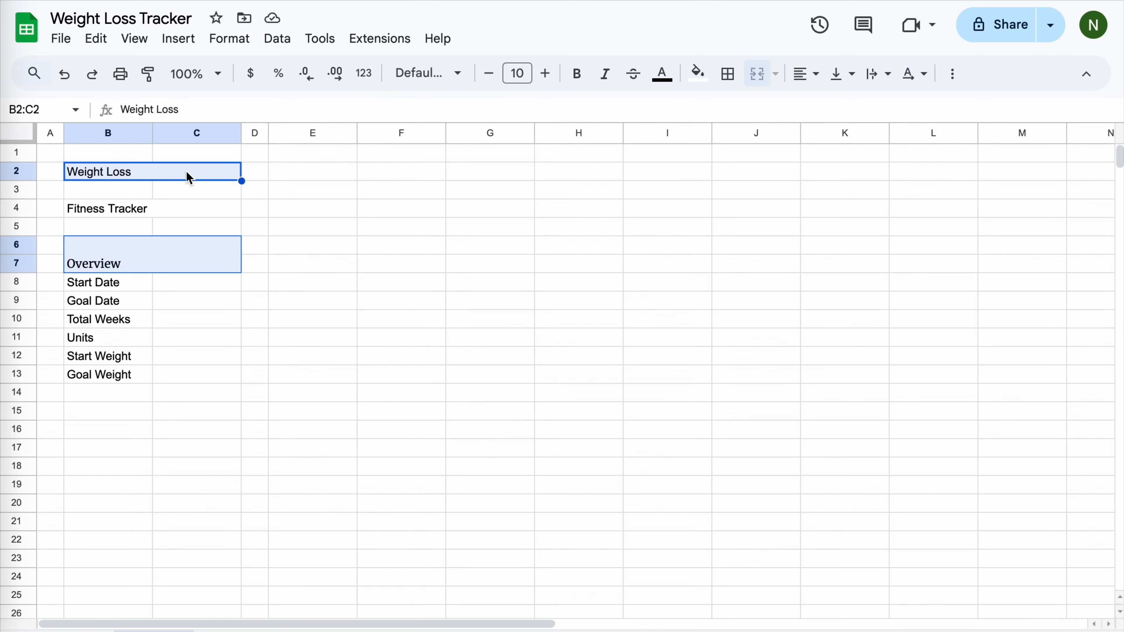
pyautogui.click(459, 74)
pyautogui.click(452, 104)
pyautogui.click(281, 132)
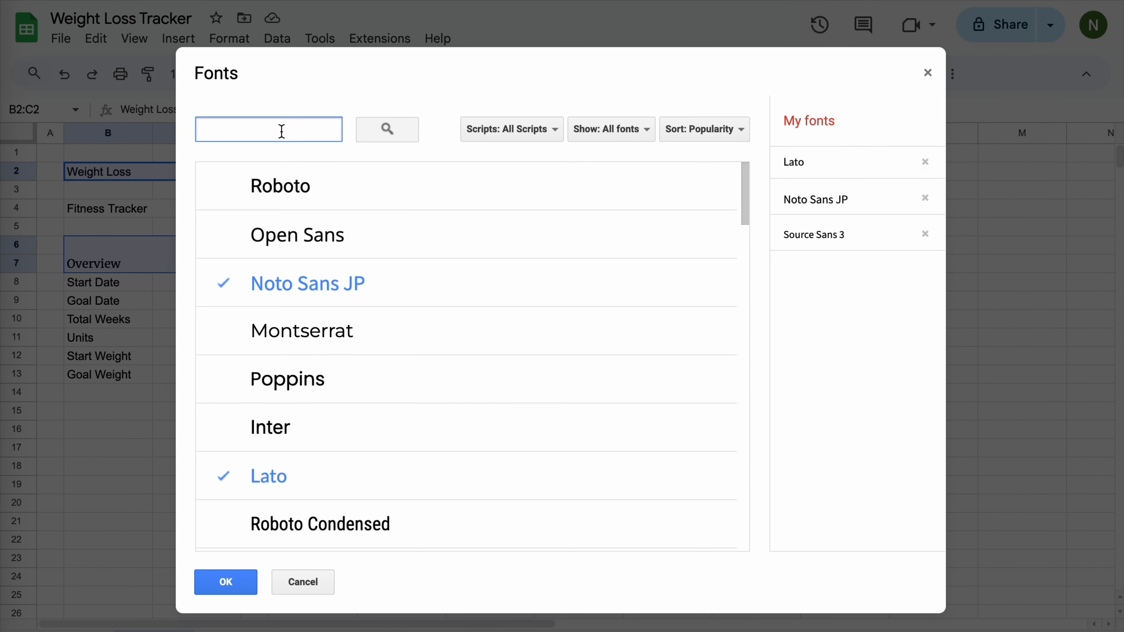
pyautogui.write('li')
pyautogui.click(419, 350)
pyautogui.click(226, 582)
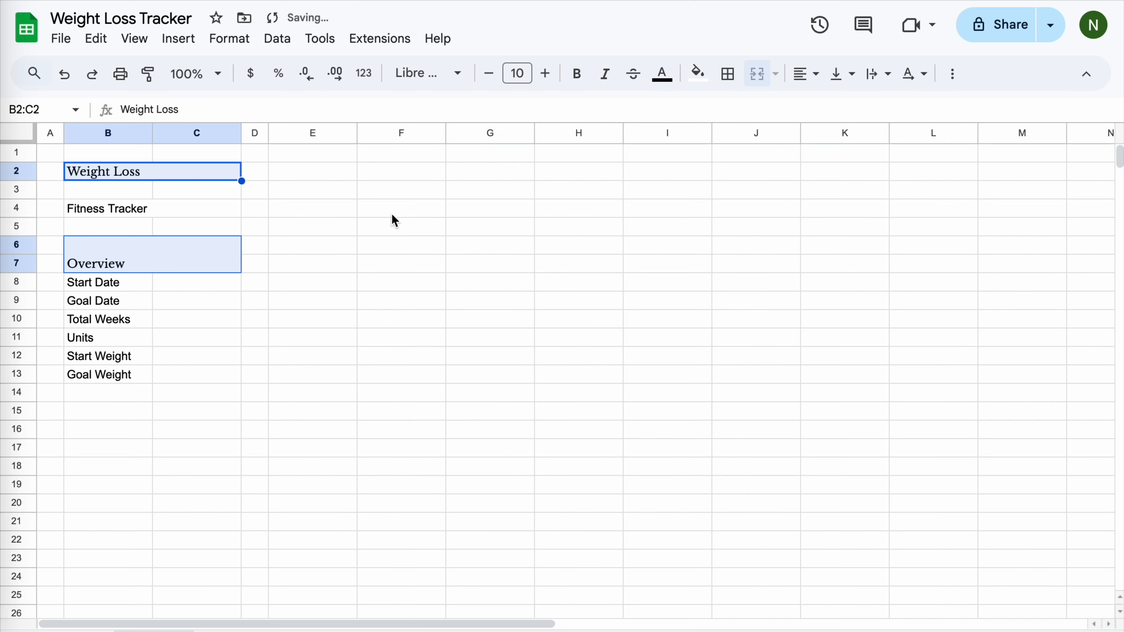
# Make the Weight Loss and Overview headings bold at size 11 and centre them horizontally and vertically.
pyautogui.hotkey('ctrl', 'b')
pyautogui.hotkey('ctrl', 'shift', '.')
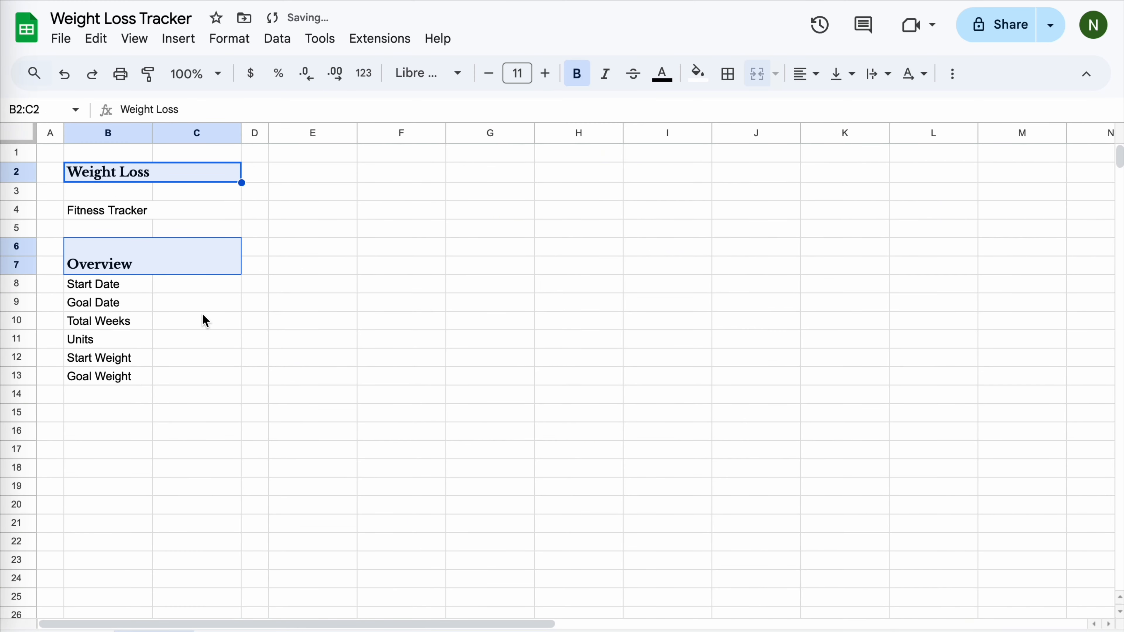
pyautogui.click(805, 74)
pyautogui.click(835, 108)
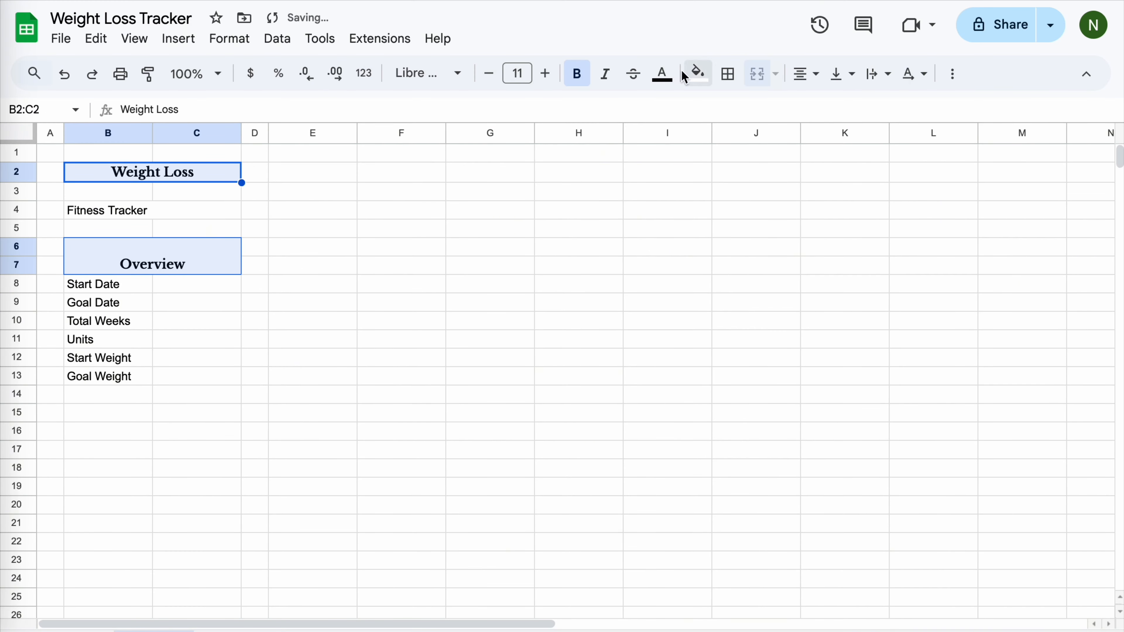
pyautogui.click(842, 73)
pyautogui.click(867, 108)
pyautogui.click(325, 270)
# Find Source Sans 3 in the font library, keep it in the font list and apply it to the whole sheet.
pyautogui.moveTo(93, 283); pyautogui.dragTo(110, 376)
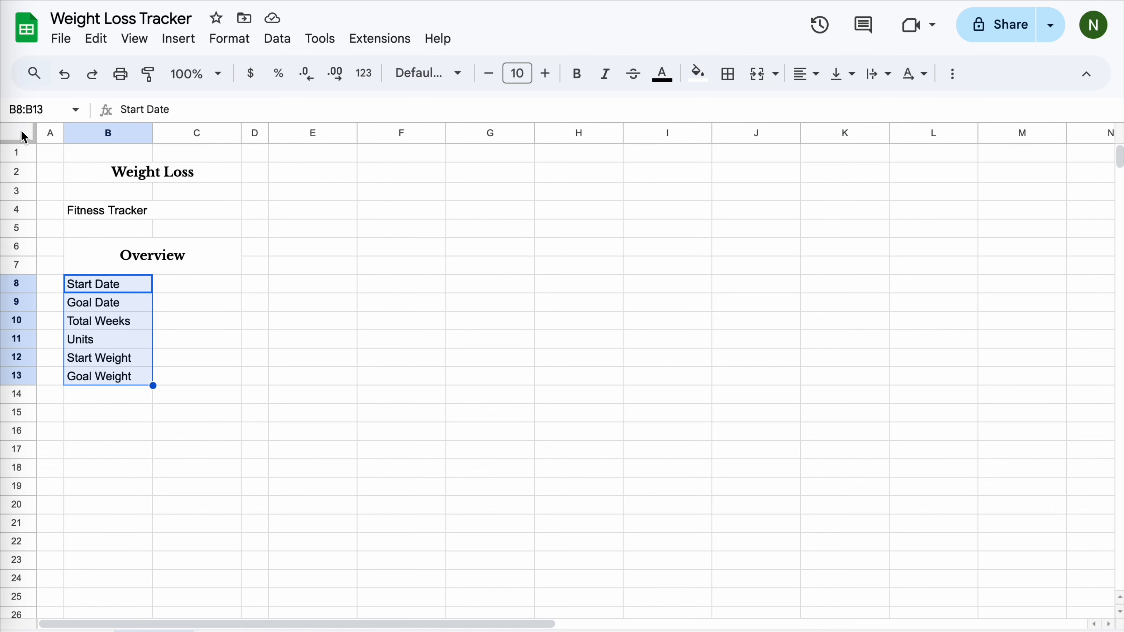
pyautogui.click(21, 133)
pyautogui.click(457, 73)
pyautogui.click(464, 114)
pyautogui.click(261, 129)
pyautogui.write('lisou')
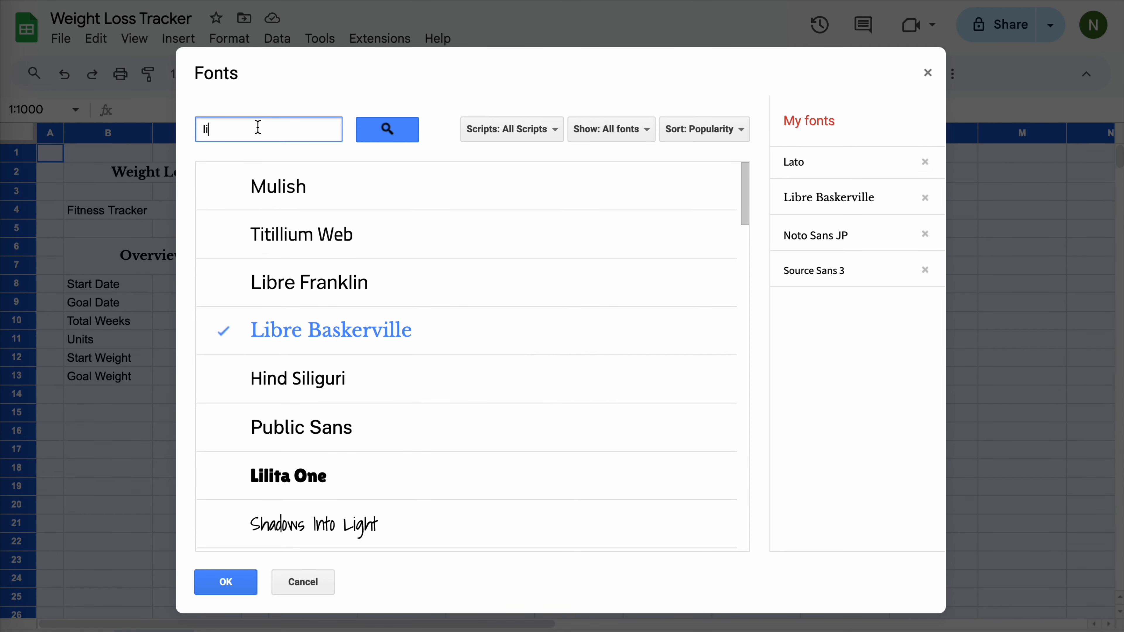
pyautogui.press('BackSpace')
pyautogui.press('BackSpace')
pyautogui.press('BackSpace')
pyautogui.press('BackSpace')
pyautogui.press('BackSpace')
pyautogui.write('sour')
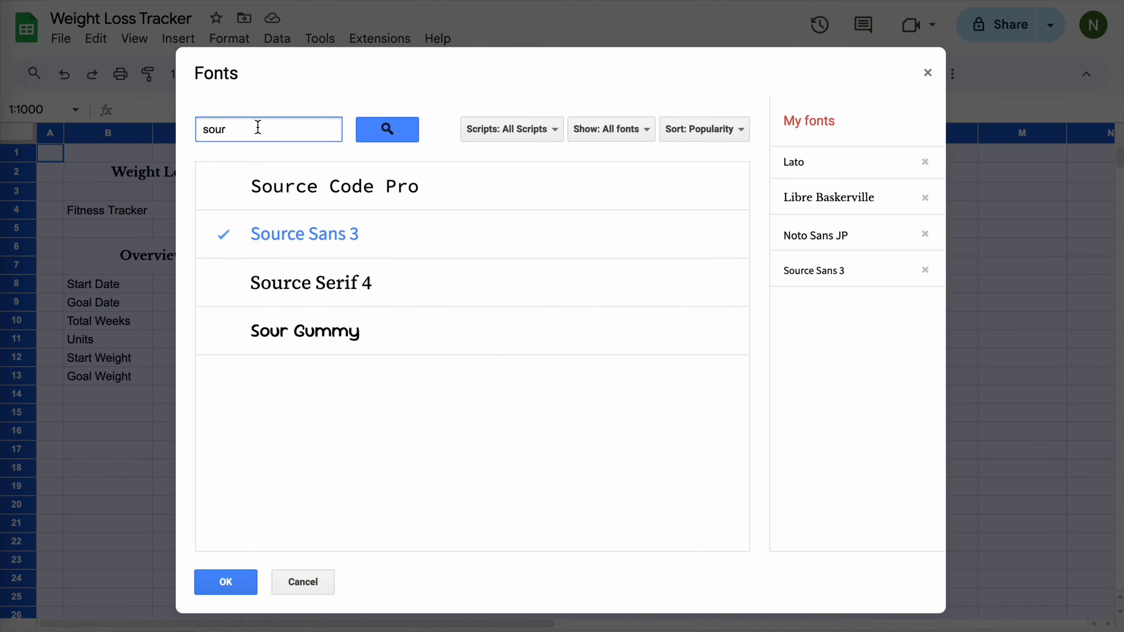
pyautogui.click(304, 236)
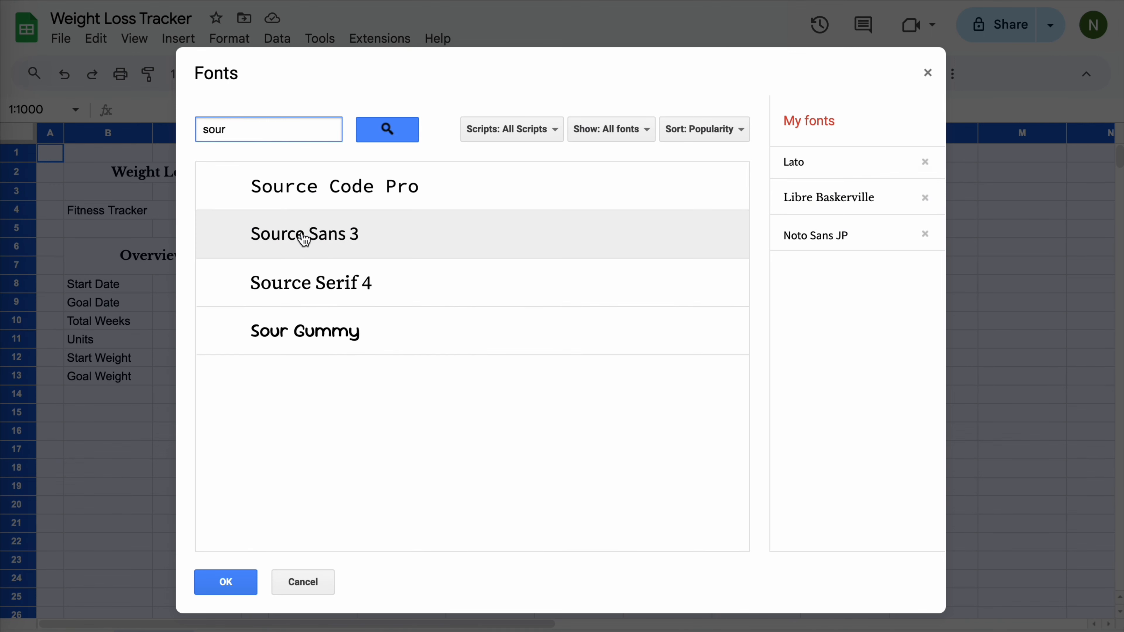
pyautogui.click(346, 237)
pyautogui.click(226, 592)
pyautogui.click(427, 76)
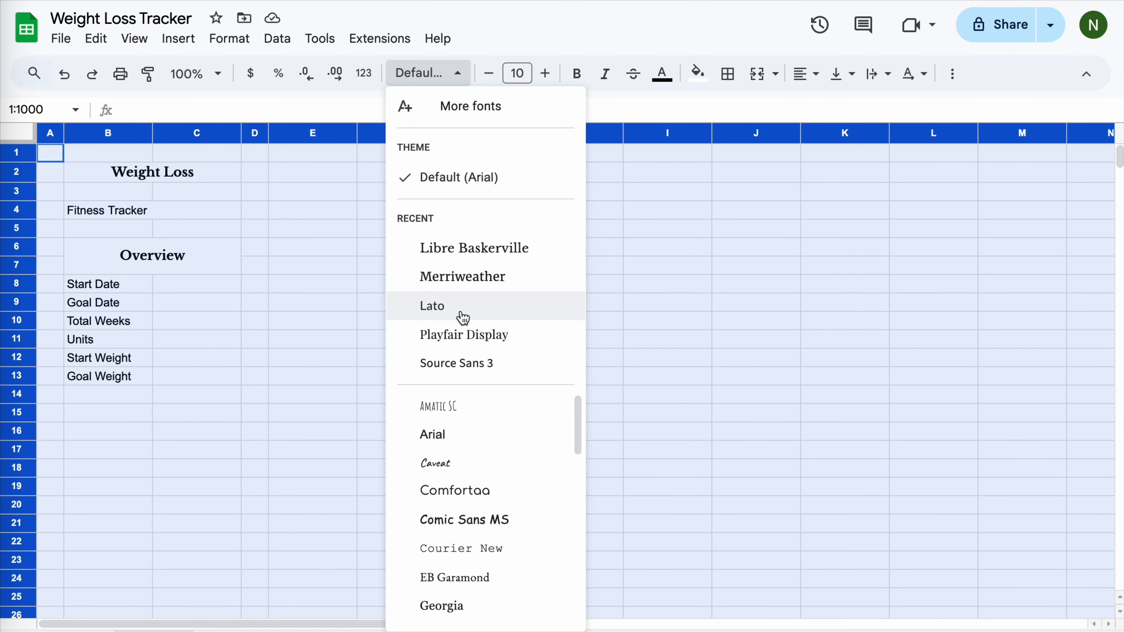
pyautogui.click(486, 366)
# Set the Weight Loss and Overview headings back to Libre Baskerville.
pyautogui.click(188, 177)
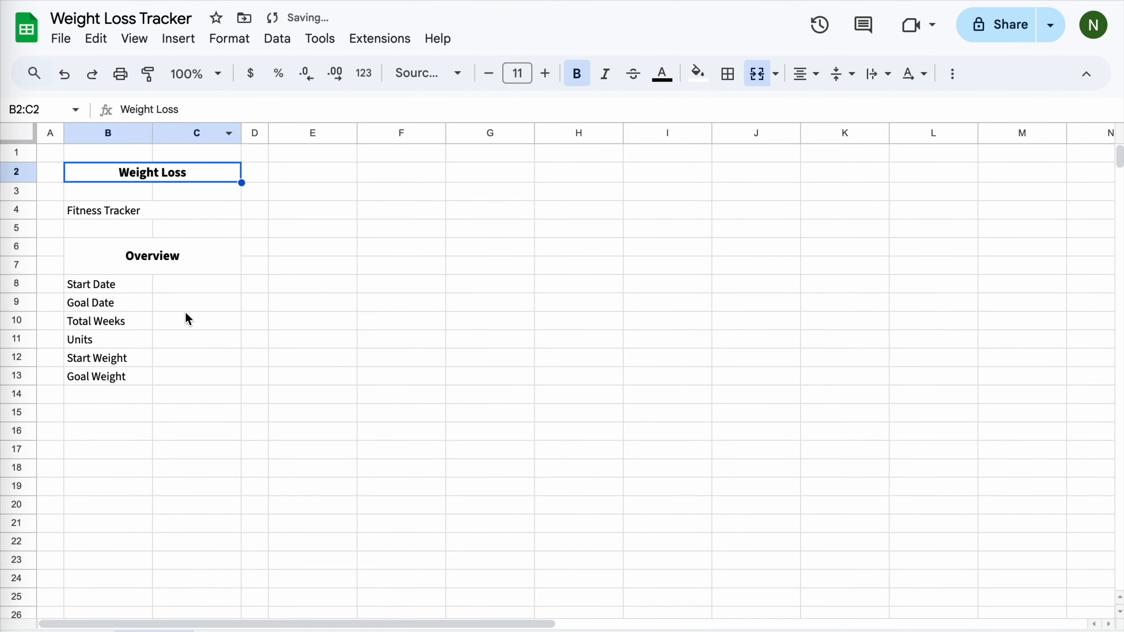
pyautogui.keyDown('super'); pyautogui.click(186, 264); pyautogui.keyUp('super')
pyautogui.click(427, 74)
pyautogui.click(442, 271)
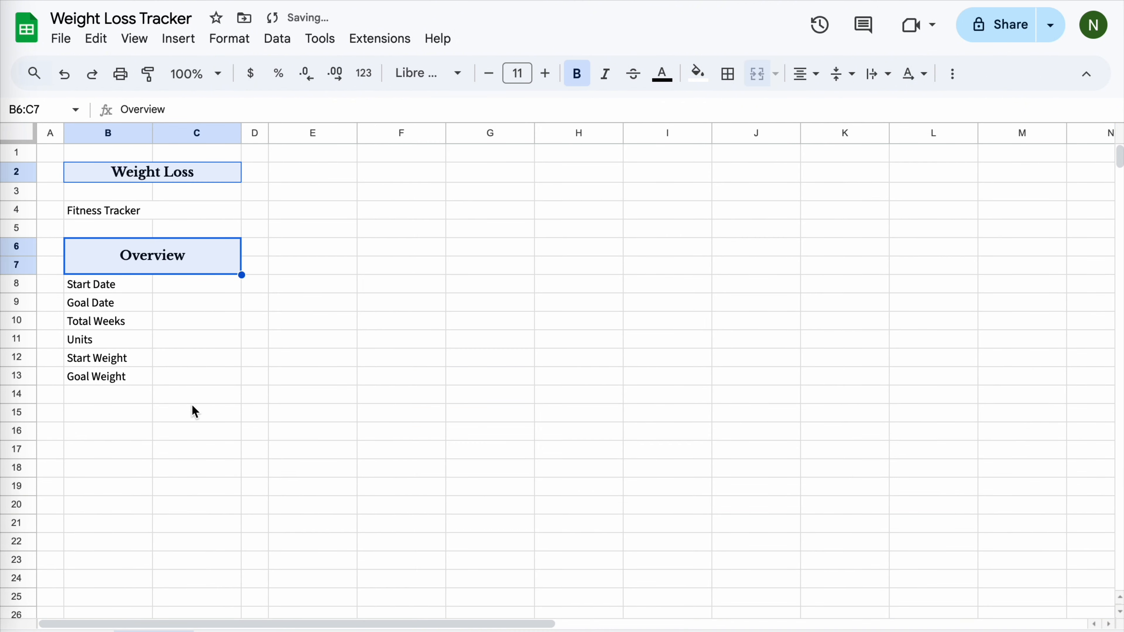
pyautogui.click(212, 405)
# Add a data validation rule to C8:C9 that requires a valid date and rejects invalid input.
pyautogui.click(190, 287)
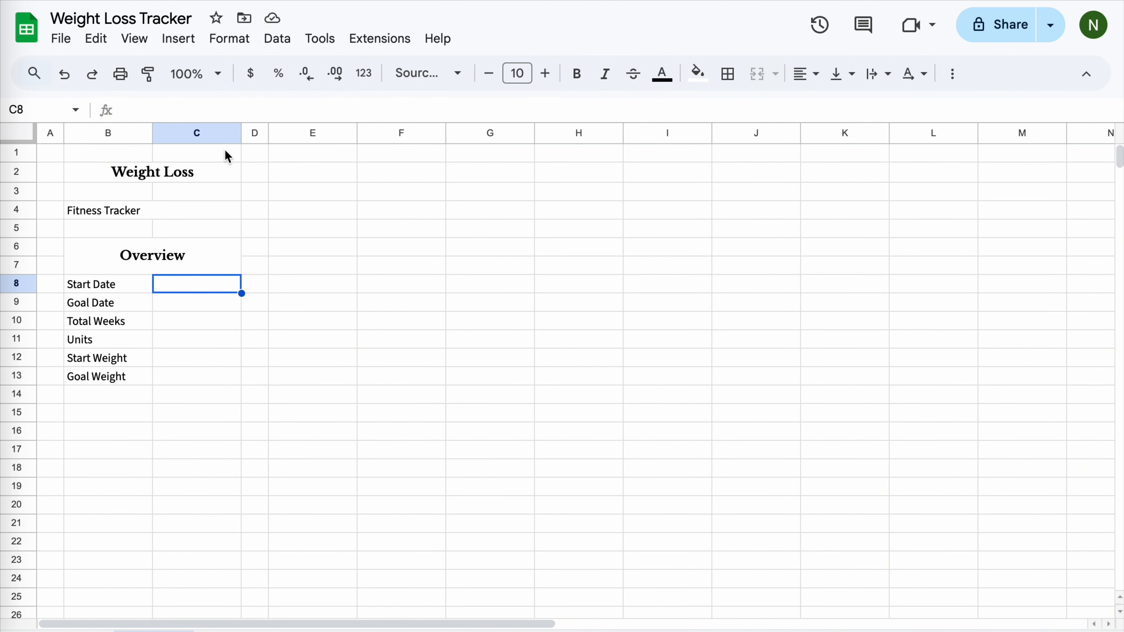
pyautogui.moveTo(198, 292); pyautogui.dragTo(198, 305)
pyautogui.click(277, 40)
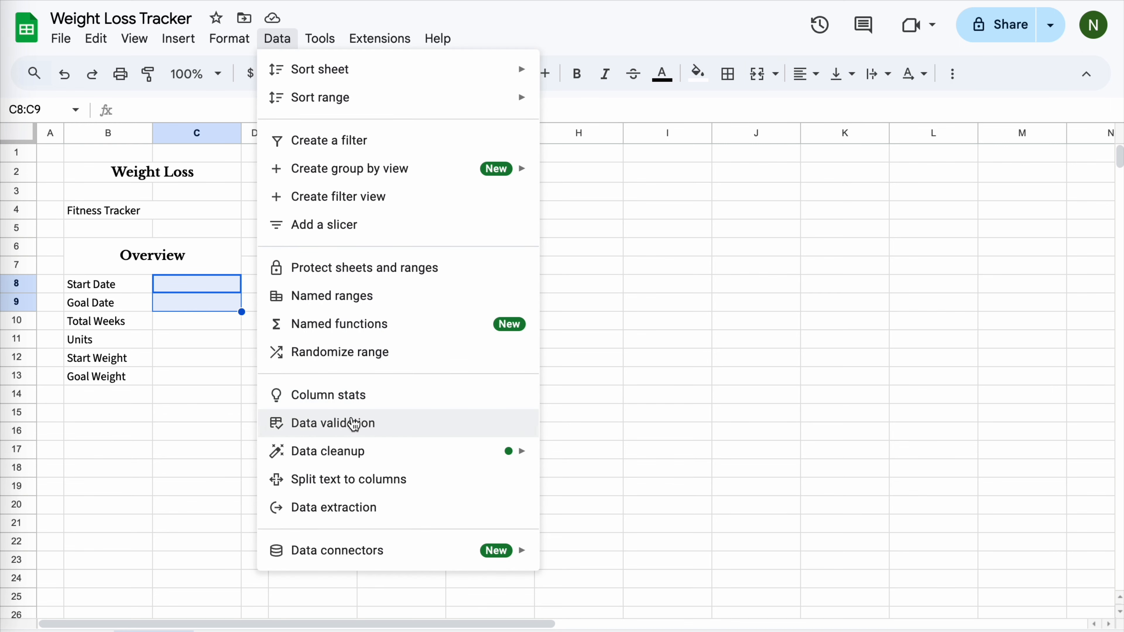
pyautogui.click(356, 428)
pyautogui.click(1044, 136)
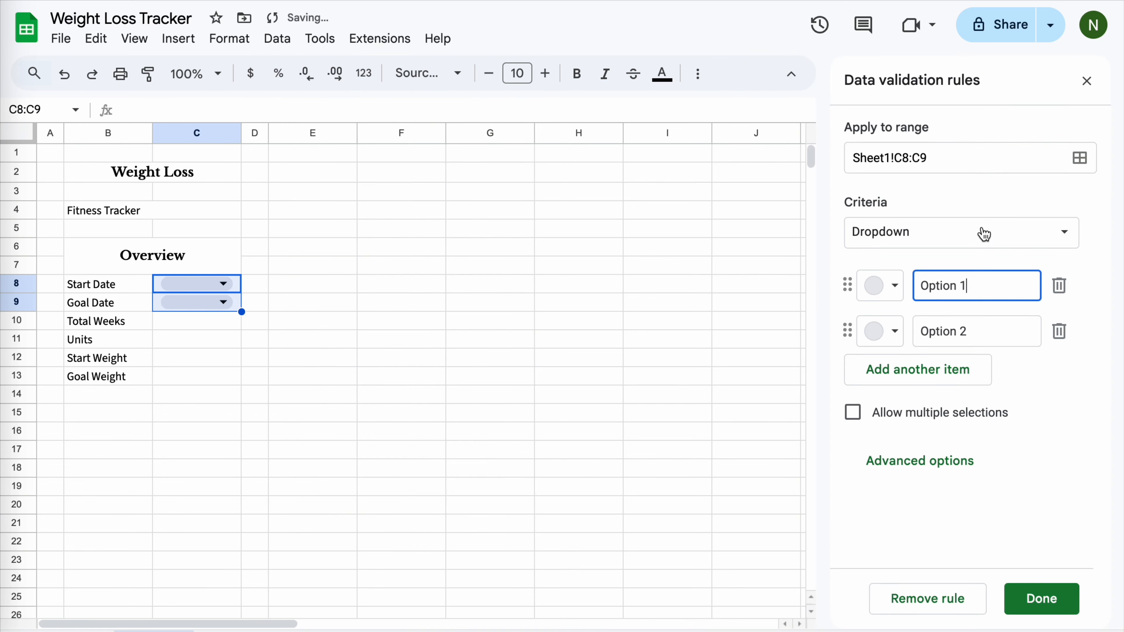
pyautogui.click(1071, 242)
pyautogui.scroll(-2, 978, 369)
pyautogui.click(957, 401)
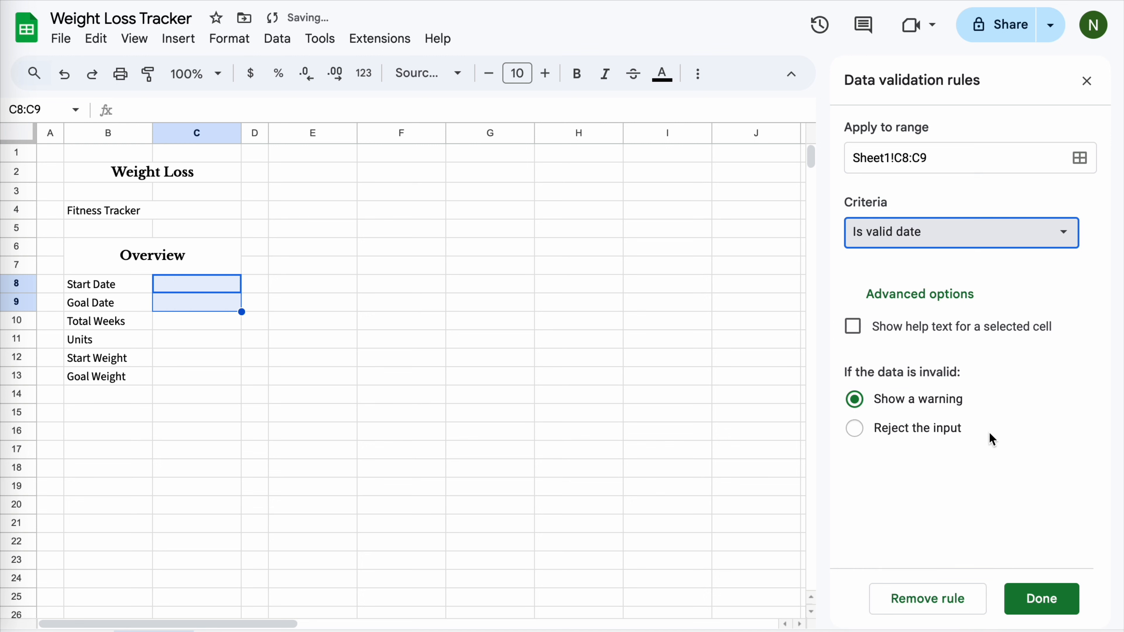
pyautogui.click(854, 428)
pyautogui.click(1035, 603)
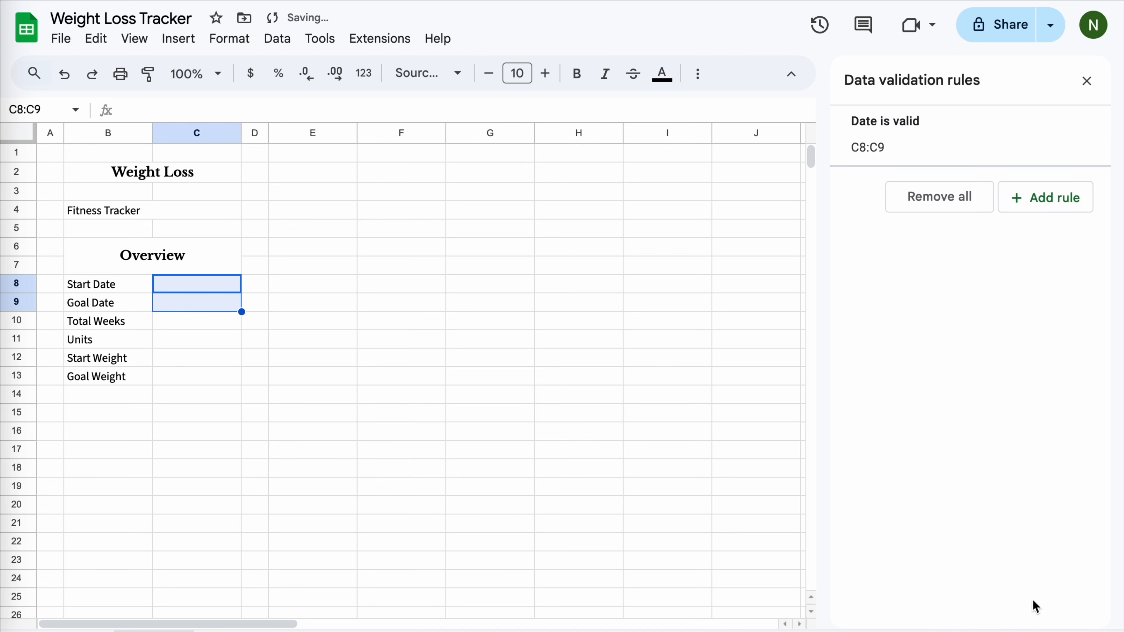
# Enter lbs for Units, 200 for Start Weight and 160 for Goal Weight in column C.
pyautogui.click(263, 388)
pyautogui.click(221, 340)
pyautogui.write('lbs')
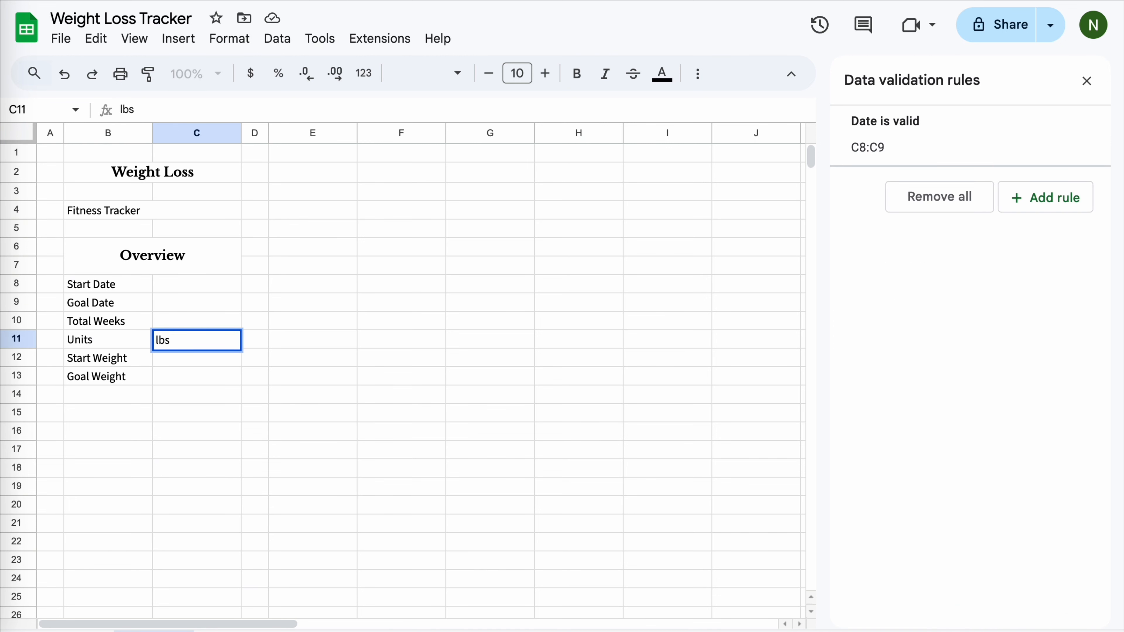
pyautogui.click(229, 365)
pyautogui.write('200')
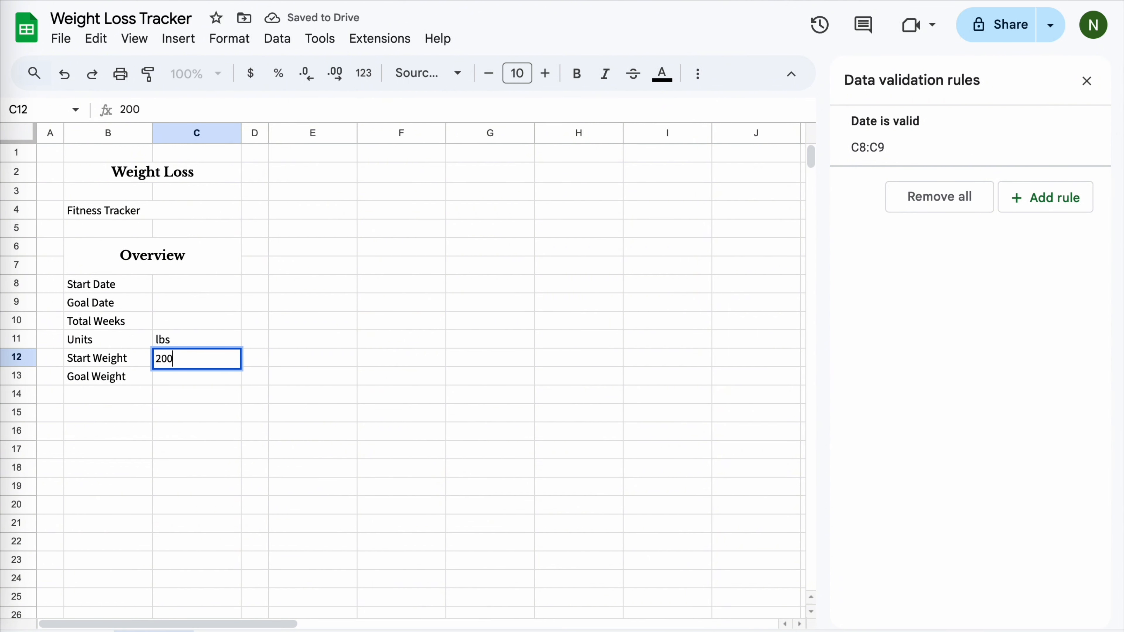
pyautogui.click(233, 382)
pyautogui.write('160')
pyautogui.press('Return')
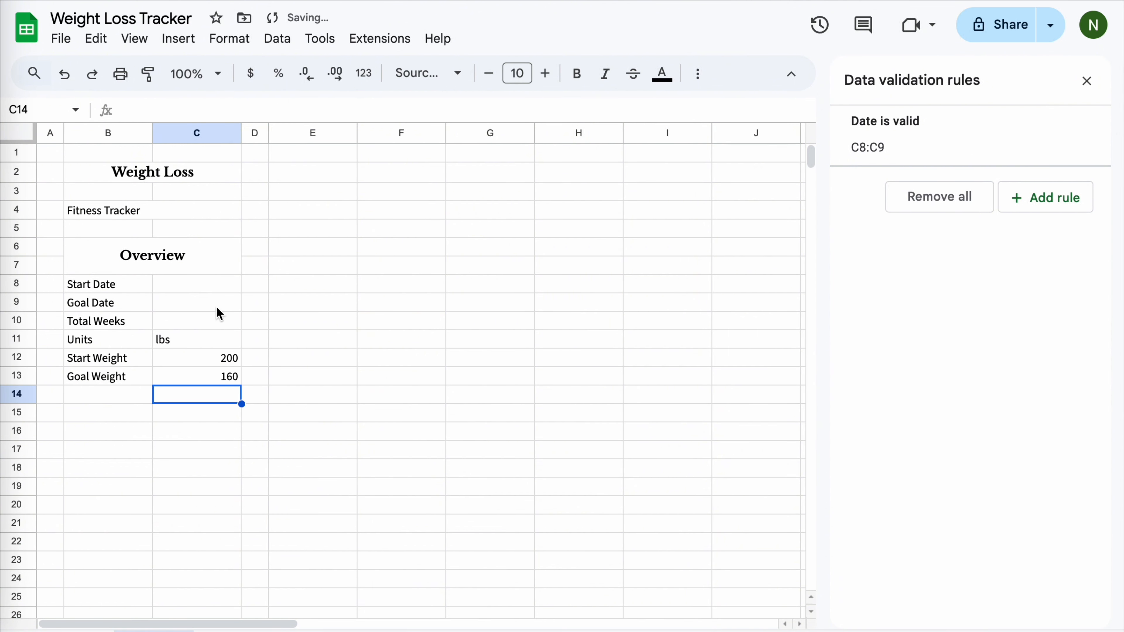
# Choose 1/30/2025 as the Start Date in C8 from the calendar.
pyautogui.click(218, 286)
pyautogui.doubleClick(218, 285)
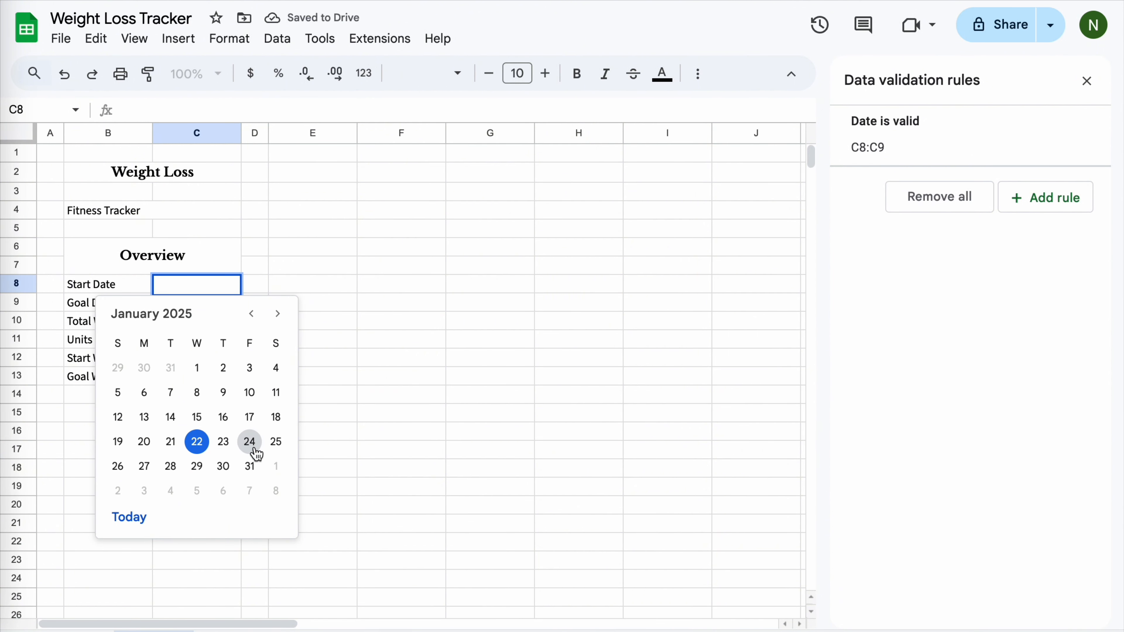
pyautogui.click(222, 467)
# Choose 5/29/2025 as the Goal Date in C9 from the calendar.
pyautogui.press('Down')
pyautogui.press('Return')
pyautogui.click(277, 332)
pyautogui.click(277, 332)
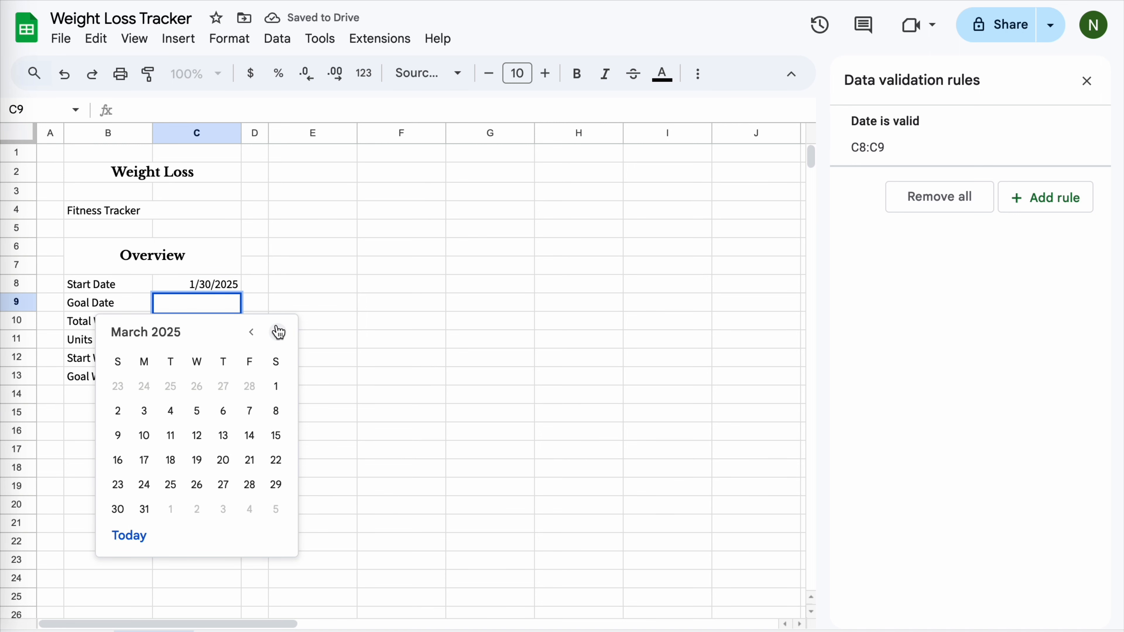
pyautogui.click(278, 332)
pyautogui.click(278, 332)
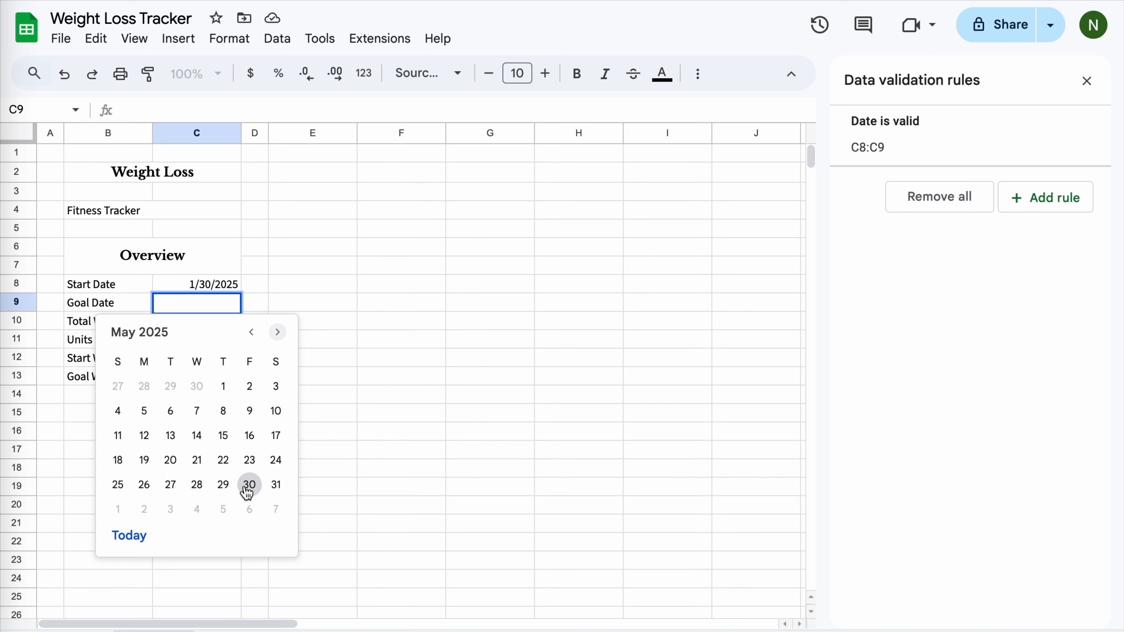
pyautogui.click(223, 484)
# Close the data validation rules and calculate Total Weeks in C10 with =IF(OR(C9="" , C8=""), "",ROUNDUP((C9-C8)/7)).
pyautogui.click(228, 327)
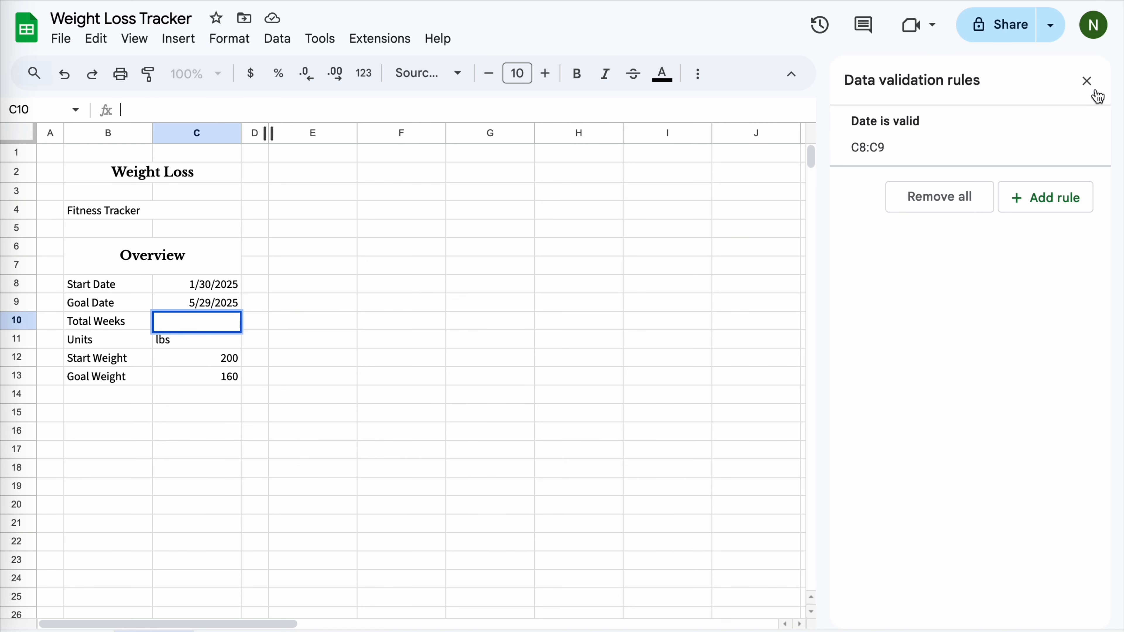
pyautogui.click(1087, 80)
pyautogui.write('=IF(')
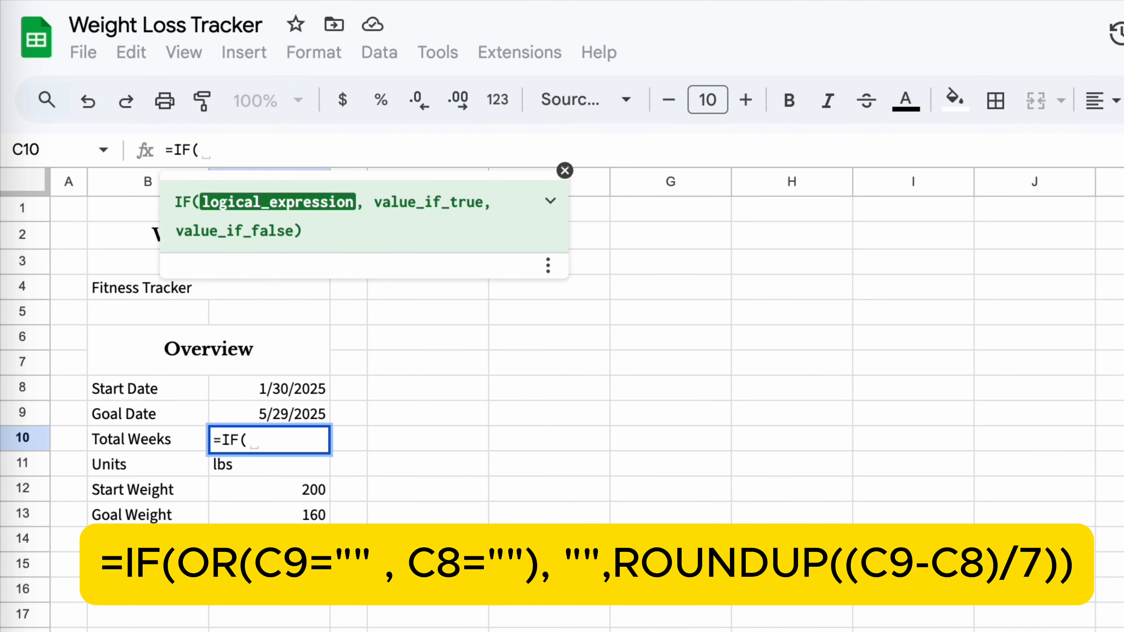
pyautogui.write('OR(')
pyautogui.click(261, 416)
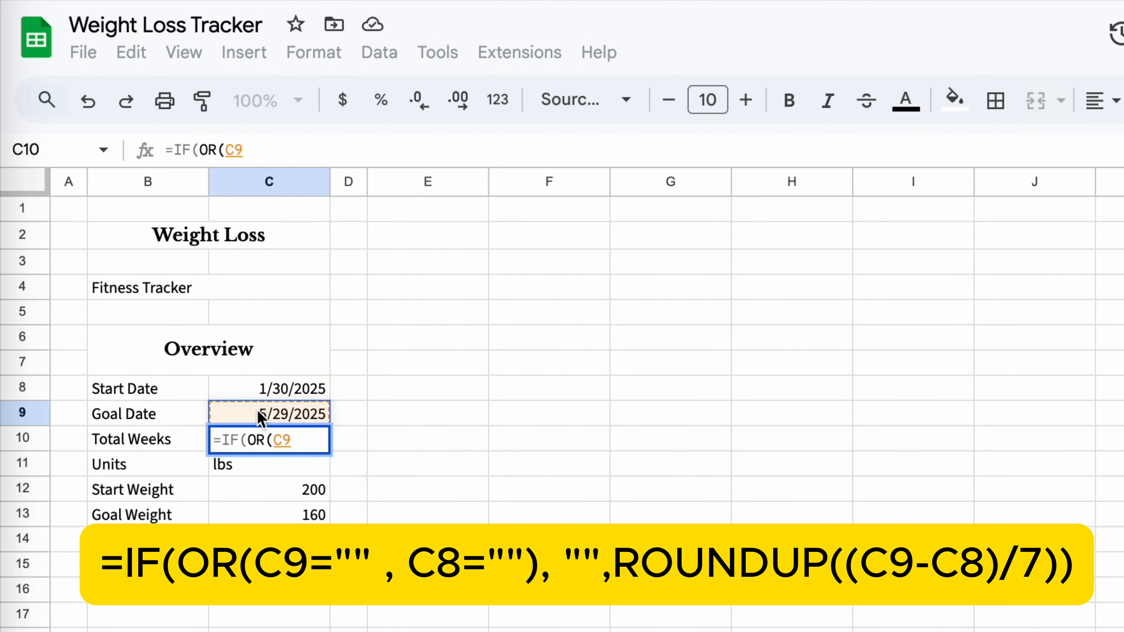
pyautogui.write('="" ,')
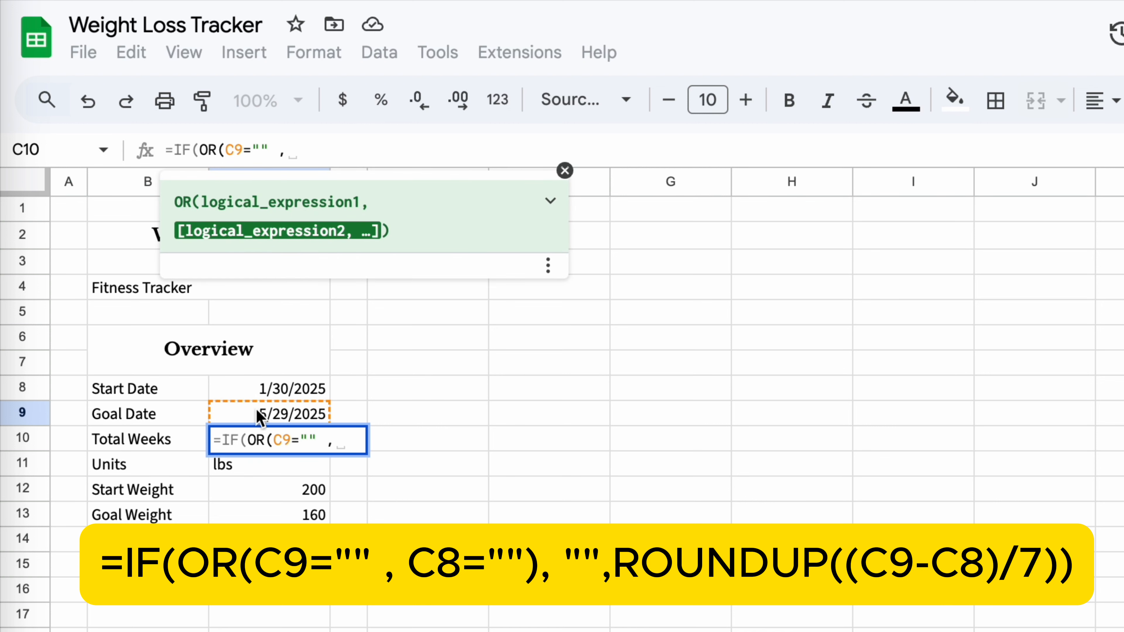
pyautogui.click(292, 389)
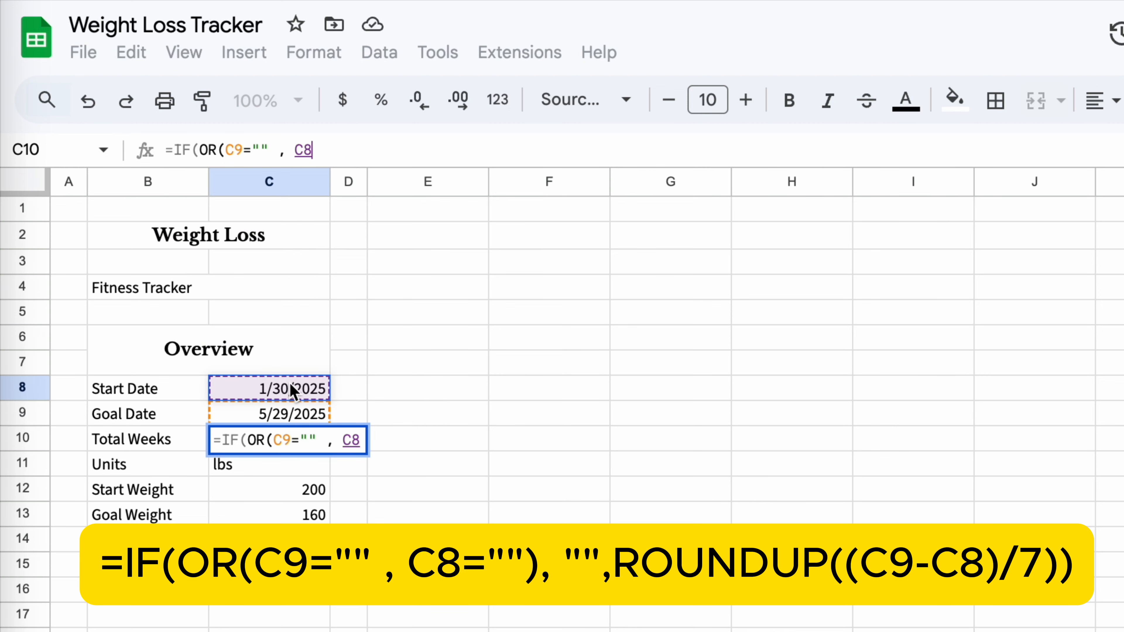
pyautogui.write('=""), "",CR')
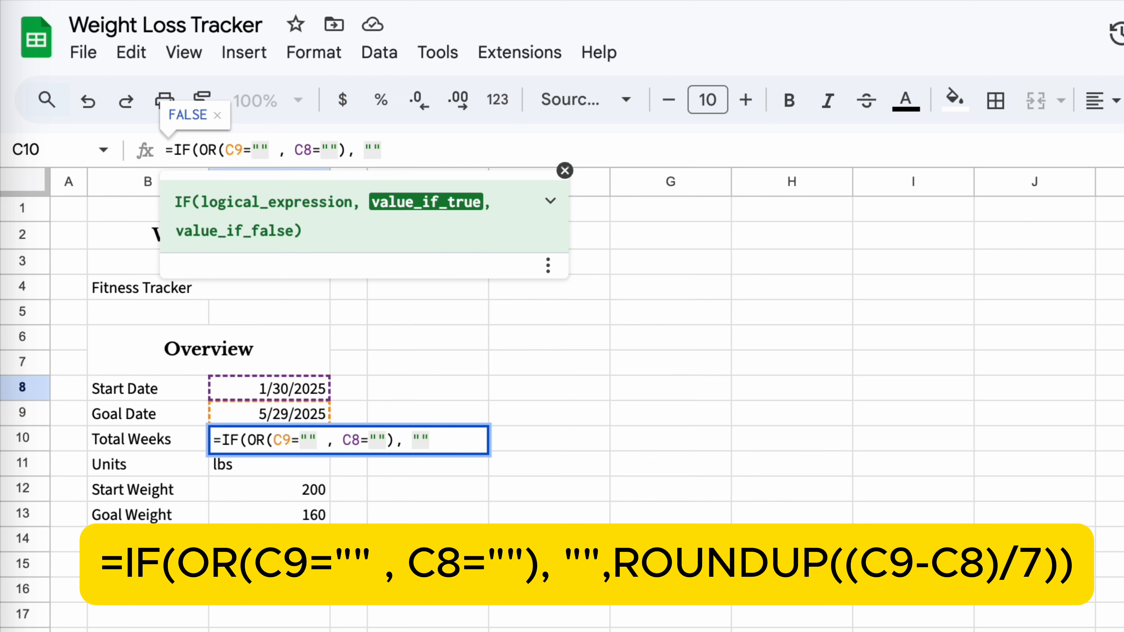
pyautogui.press('BackSpace')
pyautogui.press('BackSpace')
pyautogui.write('Rou')
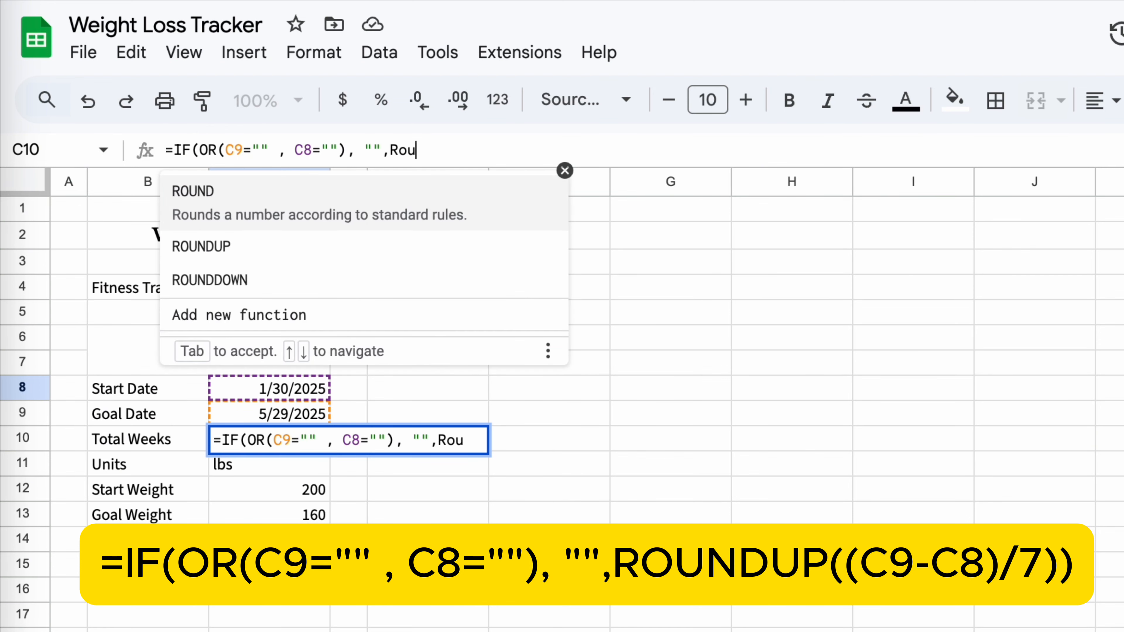
pyautogui.click(291, 239)
pyautogui.write('((')
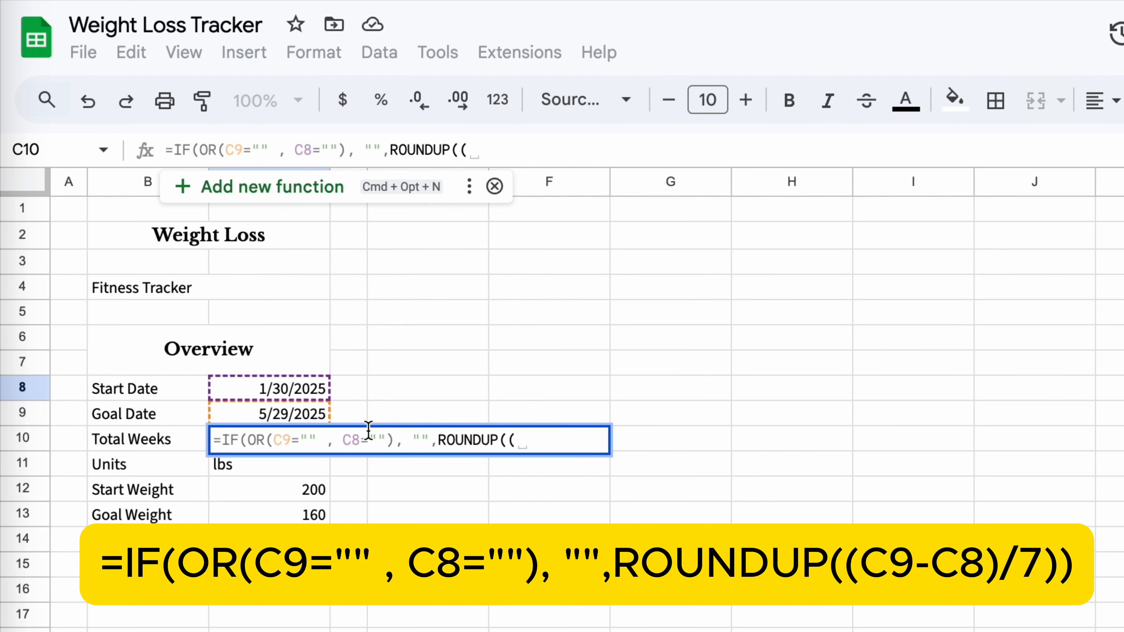
pyautogui.click(266, 415)
pyautogui.write('-')
pyautogui.click(270, 388)
pyautogui.write(')/')
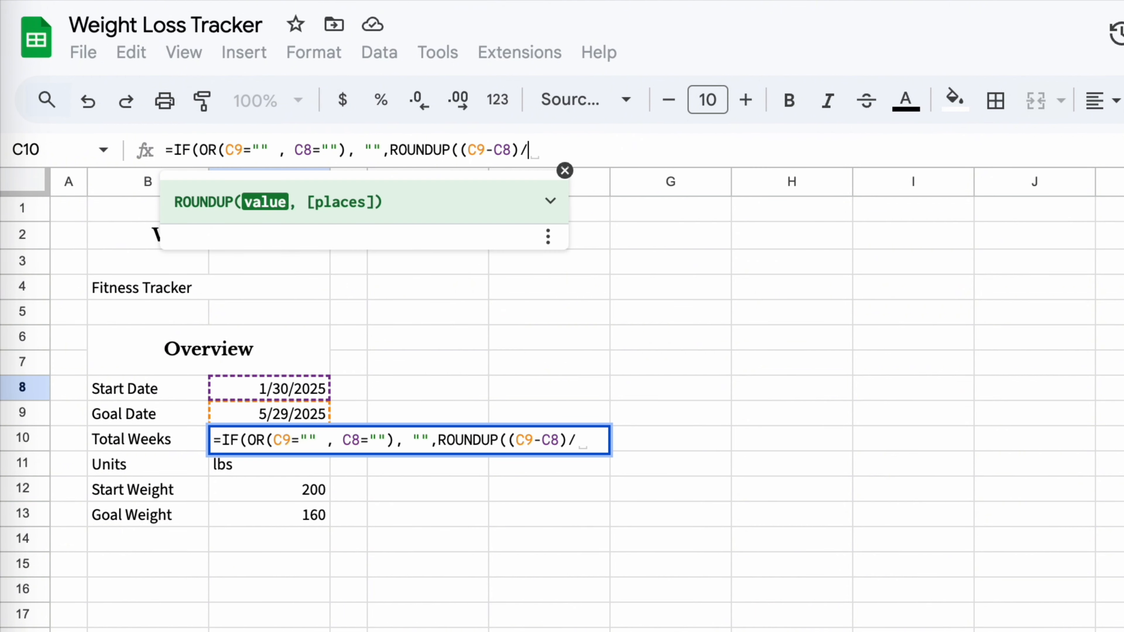
pyautogui.write('7)')
pyautogui.press('Return')
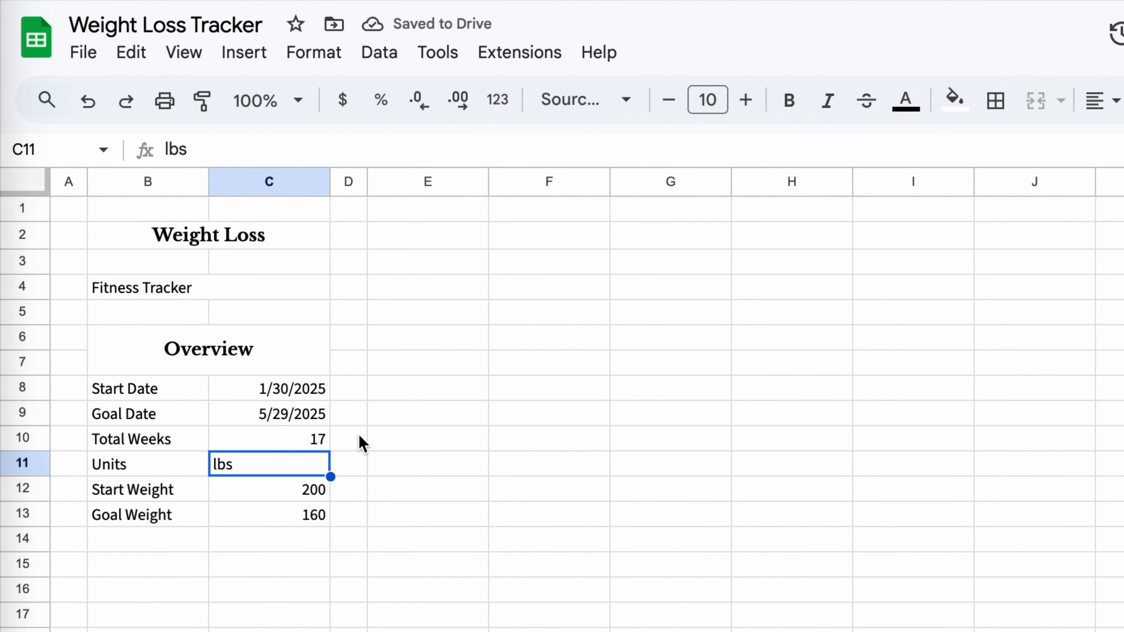
# Centre the Overview values in C8:C13 horizontally.
pyautogui.moveTo(295, 388); pyautogui.dragTo(295, 514)
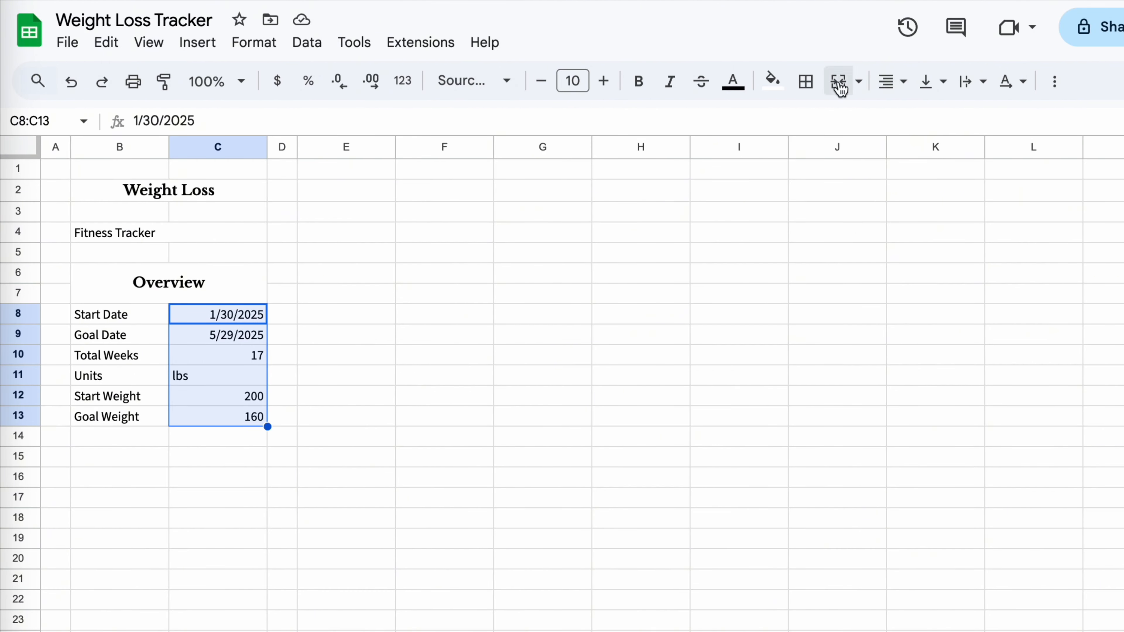
pyautogui.click(891, 82)
pyautogui.click(923, 126)
pyautogui.click(302, 455)
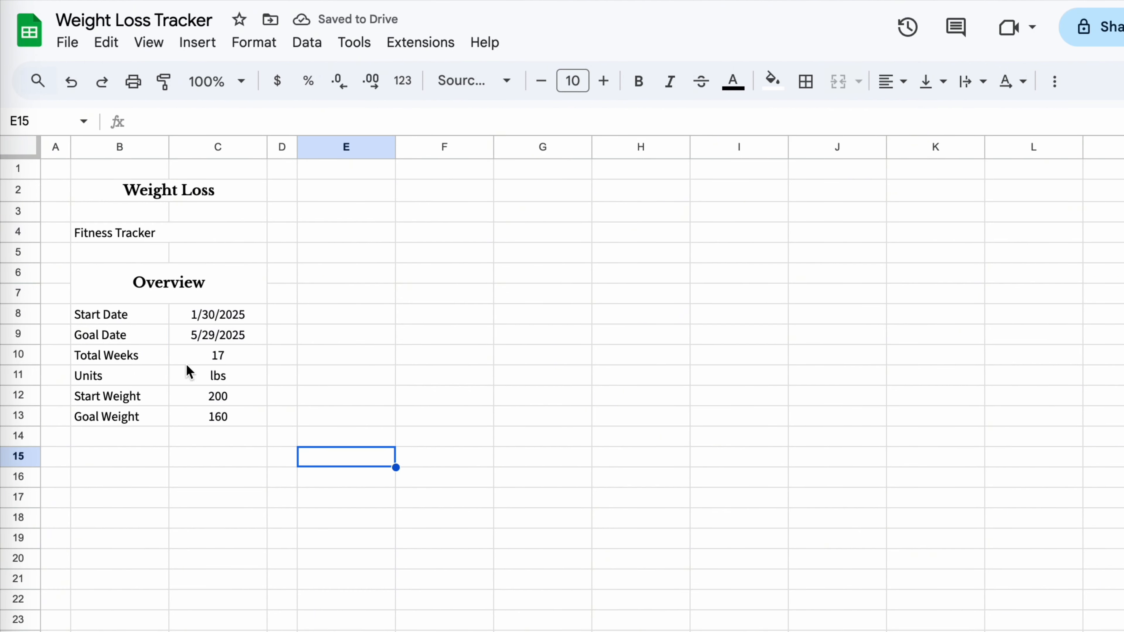
# Calculate the days remaining in B17 with =IF(C9="", "", C9-TODAY()) and make the result bold.
pyautogui.click(106, 495)
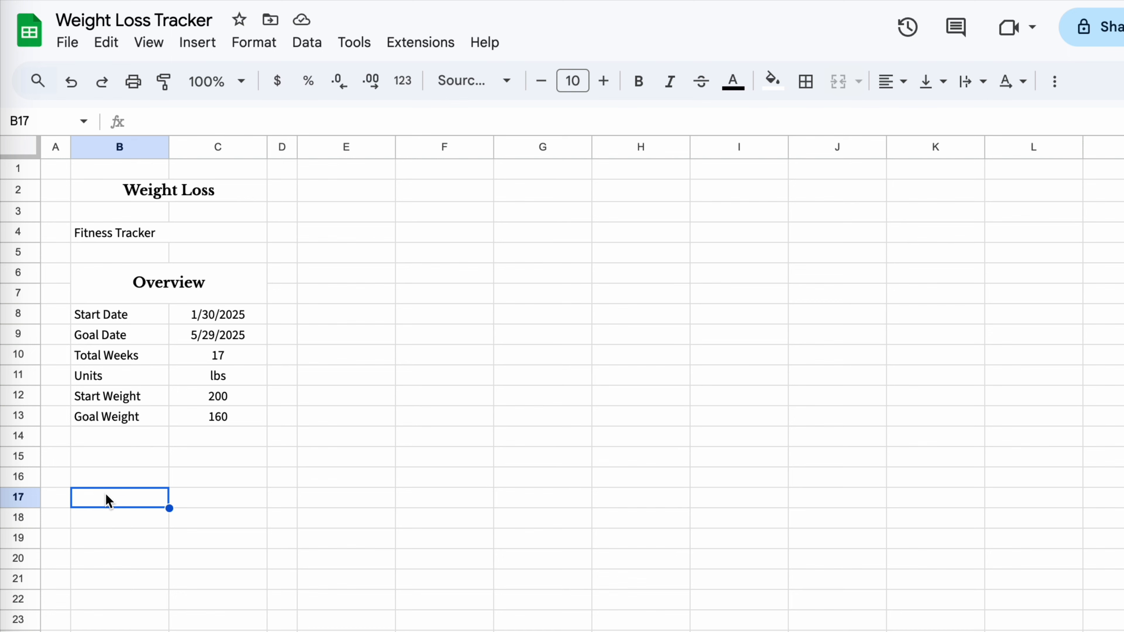
pyautogui.write('=if(')
pyautogui.click(232, 340)
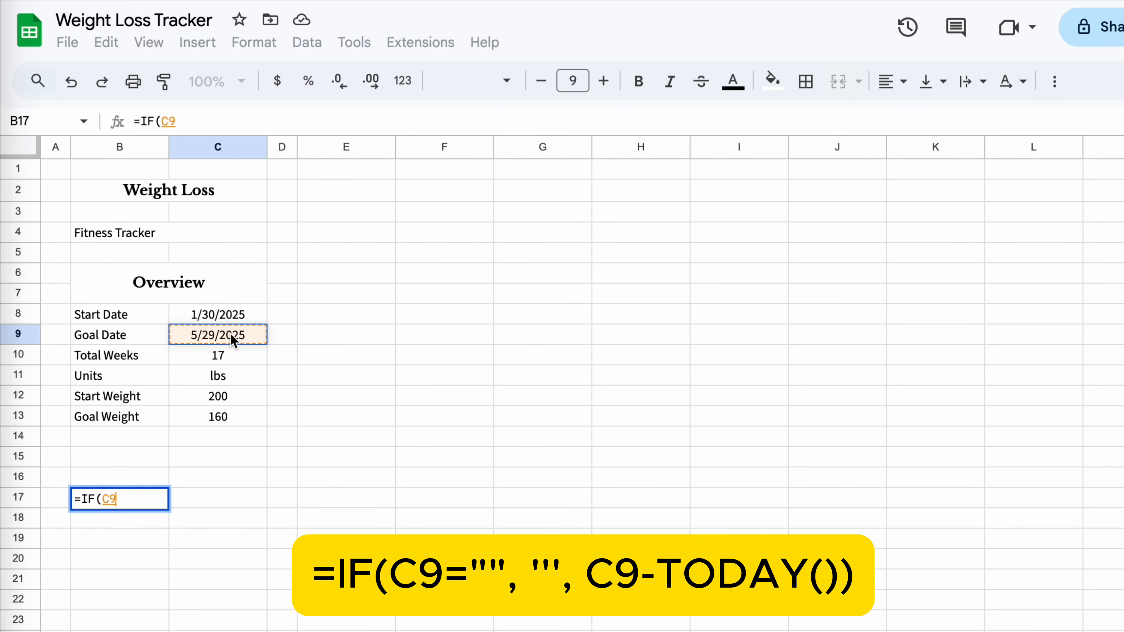
pyautogui.write('="", ')
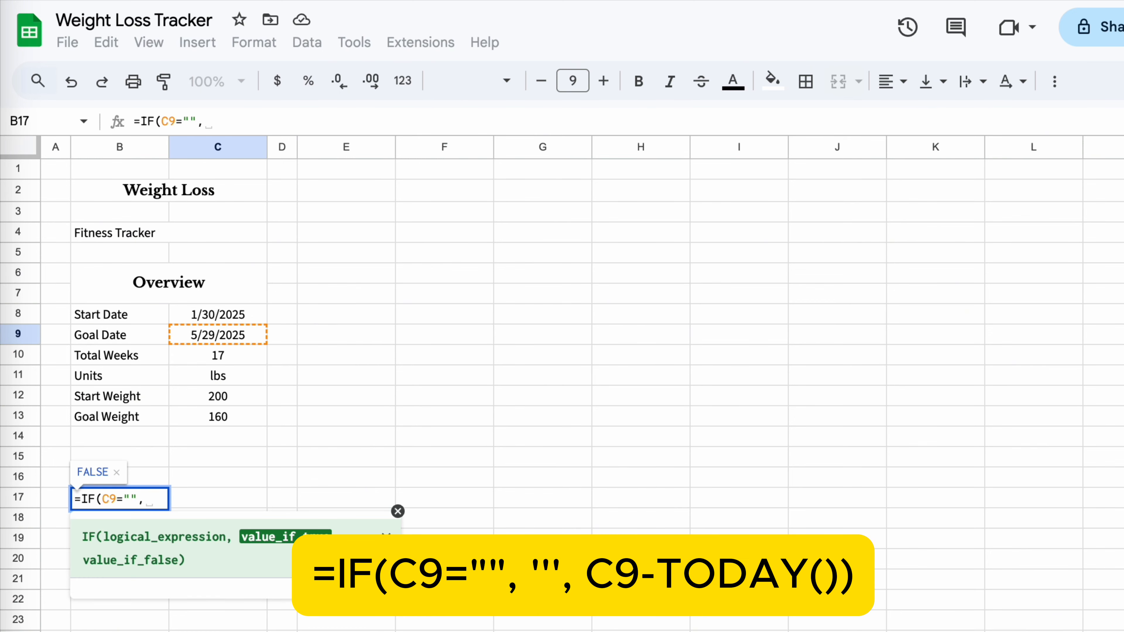
pyautogui.write('"",')
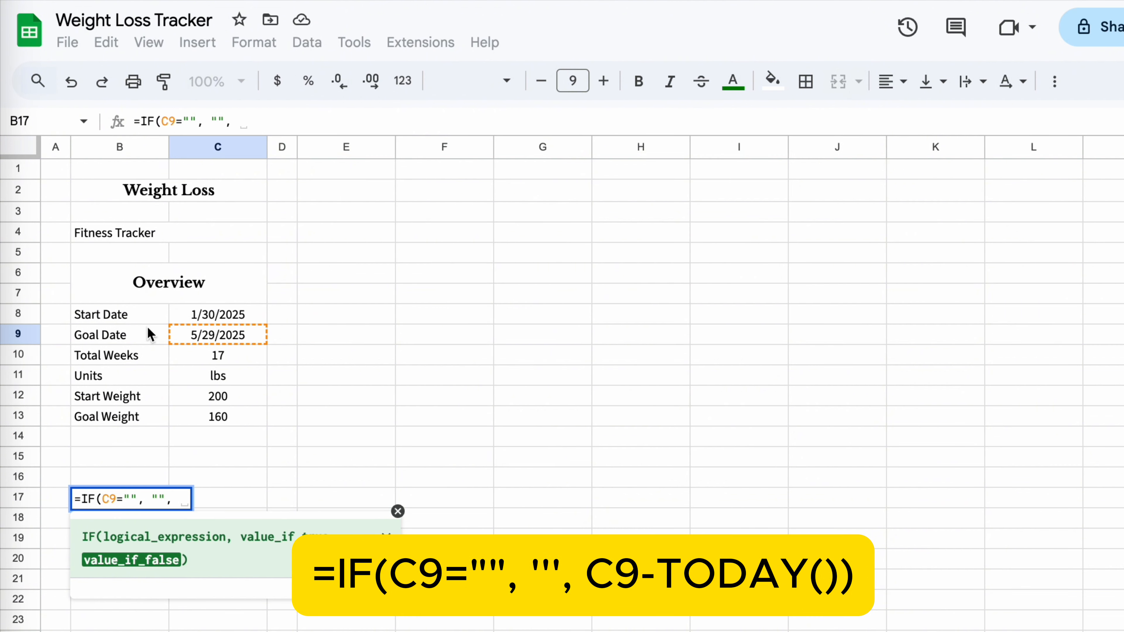
pyautogui.click(233, 335)
pyautogui.write('-Today')
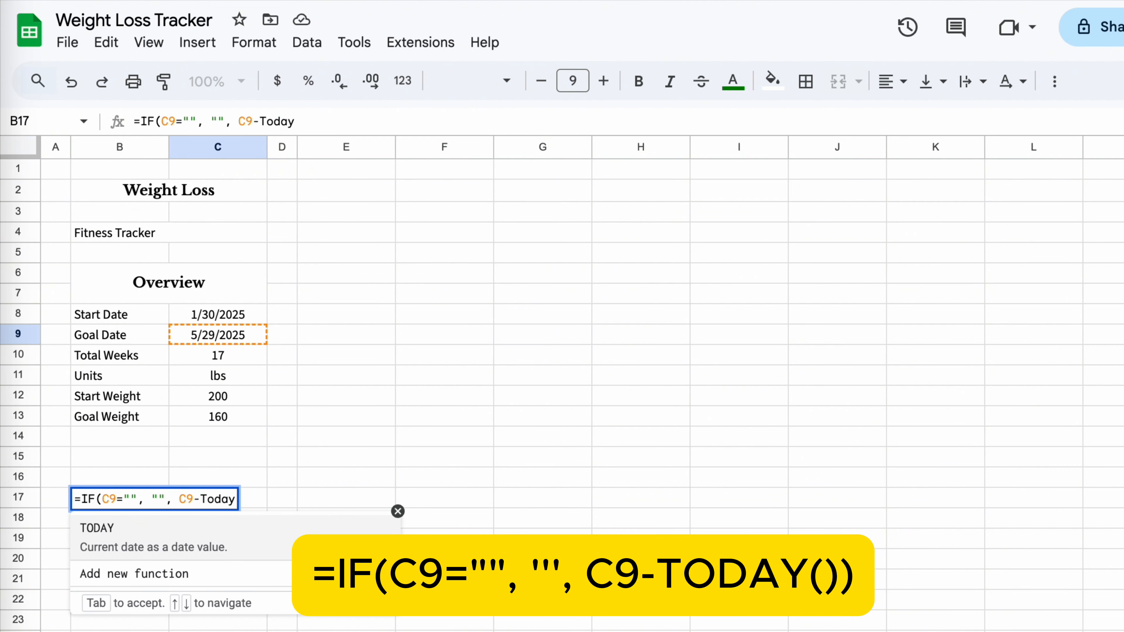
pyautogui.press('Tab')
pyautogui.write('))')
pyautogui.press('Return')
pyautogui.press('Up')
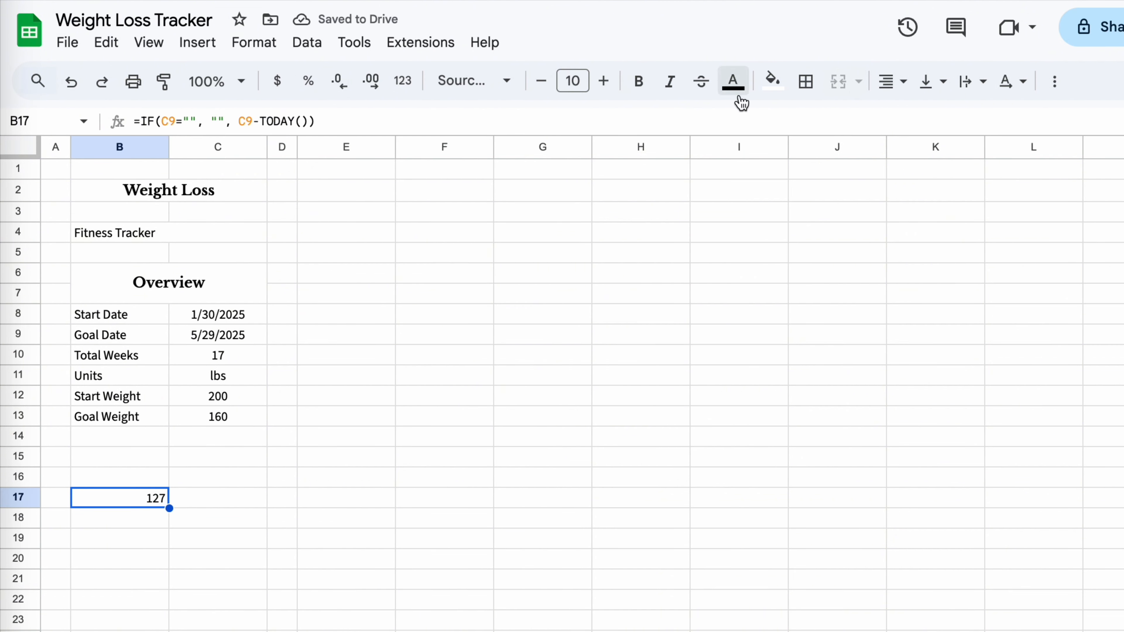
pyautogui.hotkey('ctrl', 'b')
# Merge E16:I16 into one horizontally centred heading cell reading Weight Log.
pyautogui.click(332, 478)
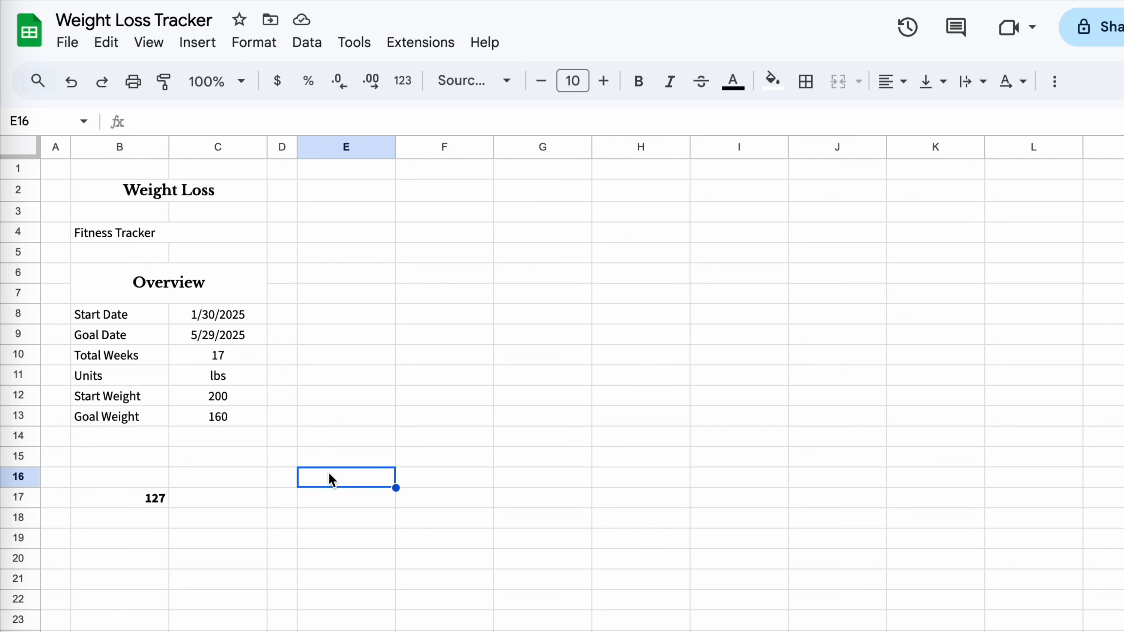
pyautogui.moveTo(373, 484); pyautogui.dragTo(735, 484)
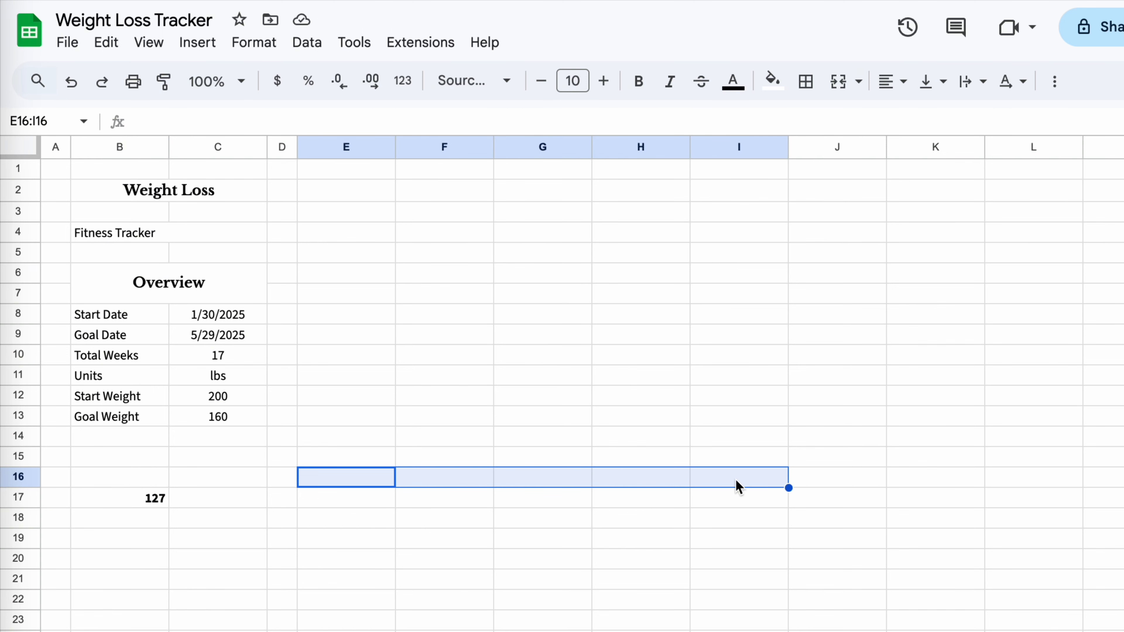
pyautogui.click(837, 81)
pyautogui.write('Weight Log')
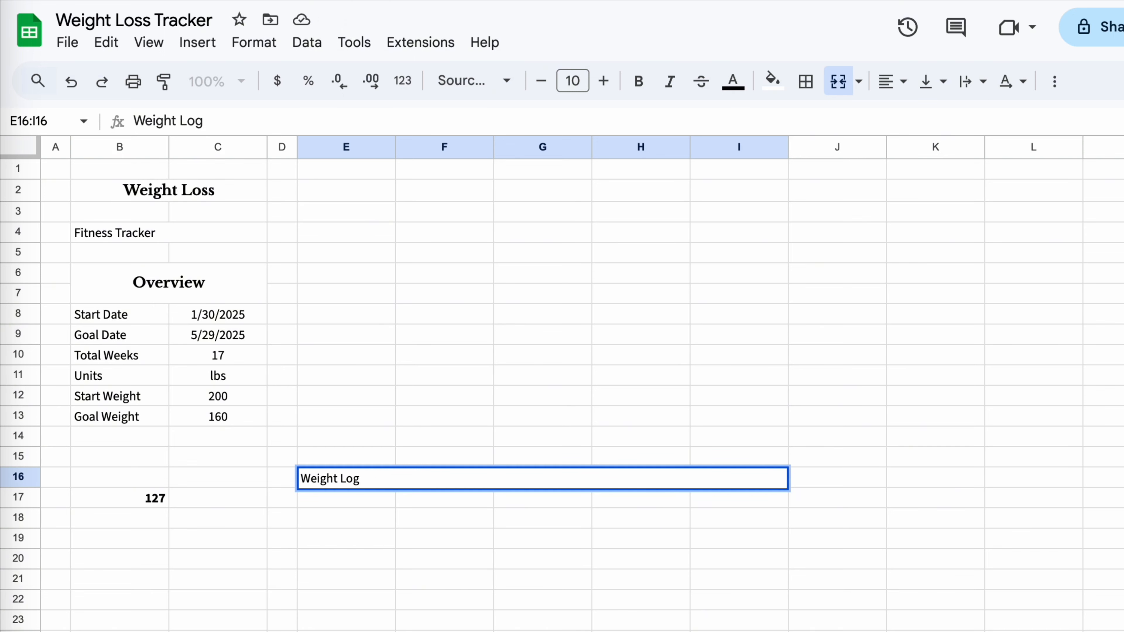
pyautogui.press('Return')
pyautogui.click(409, 471)
pyautogui.click(894, 81)
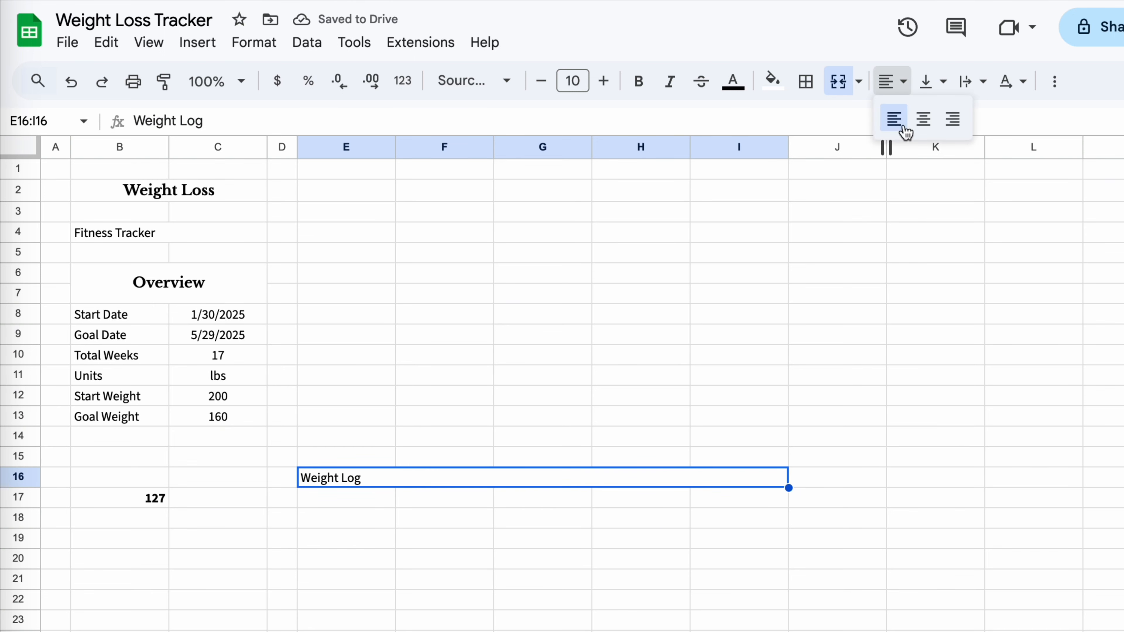
pyautogui.click(920, 118)
# Enter the Weight Log column headers Week, Date and Weight in E17:G17.
pyautogui.click(322, 505)
pyautogui.write('Week')
pyautogui.press('Tab')
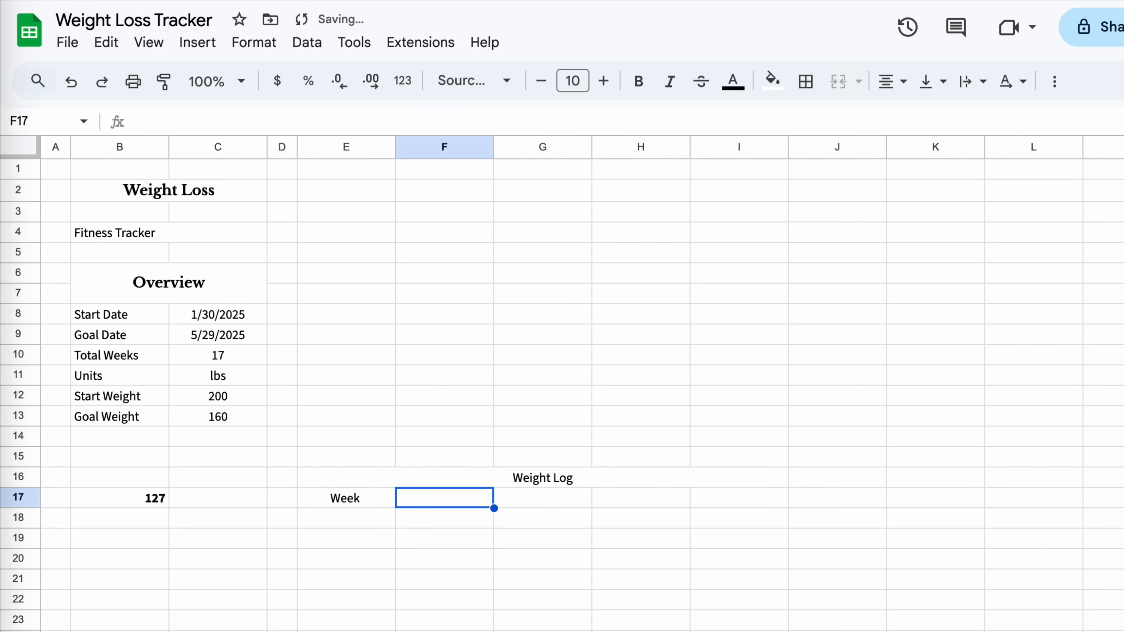
pyautogui.write('Date')
pyautogui.press('Tab')
pyautogui.write('Weight')
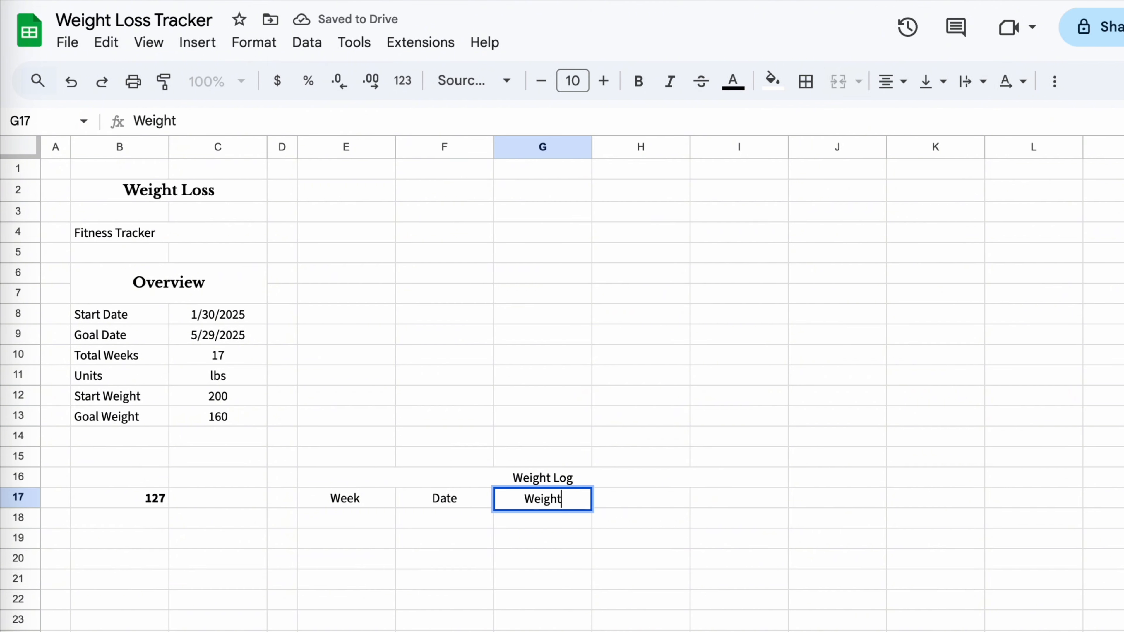
pyautogui.press('Tab')
# Complete the Weight Log headers with +/- as plain text in H17 and Progress in I17.
pyautogui.write('+/-')
pyautogui.press('Tab')
pyautogui.click(847, 419)
pyautogui.click(596, 500)
pyautogui.write("'")
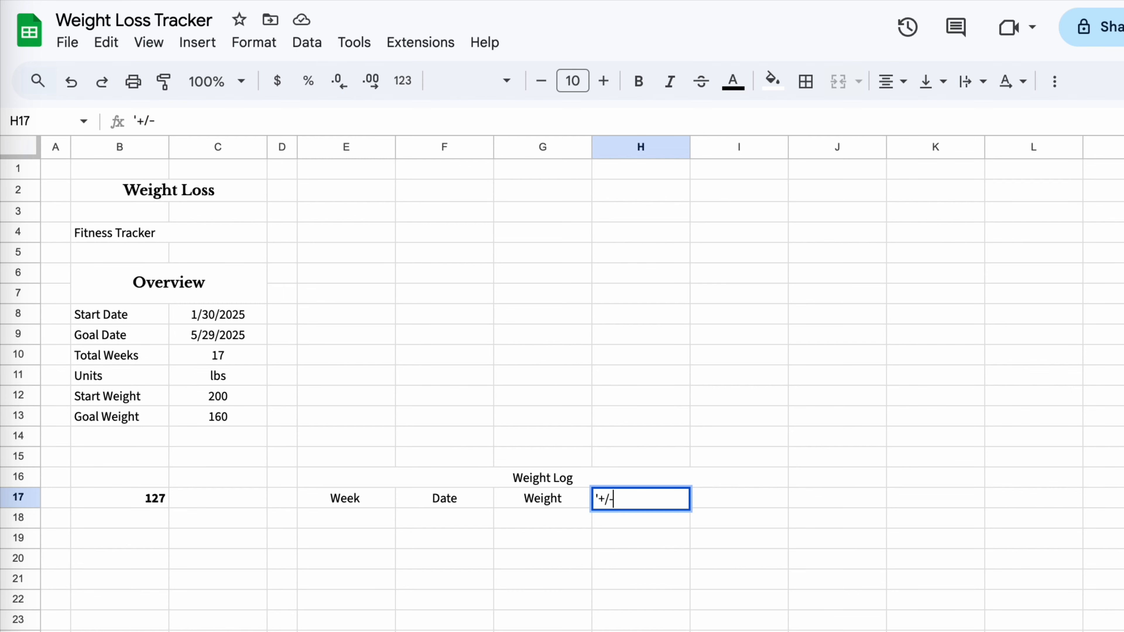
pyautogui.click(621, 499)
pyautogui.write("'")
pyautogui.press('Return')
pyautogui.doubleClick(655, 499)
pyautogui.press('BackSpace')
pyautogui.press('Return')
pyautogui.click(765, 495)
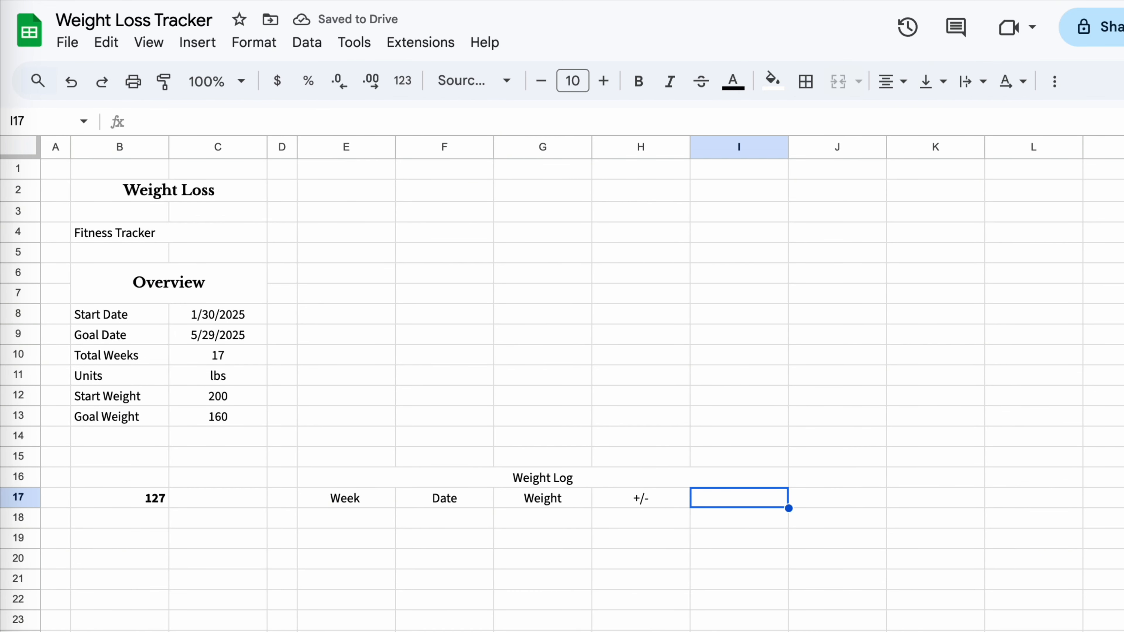
pyautogui.write('Progress')
pyautogui.press('Return')
# Fill the merged Weight Log heading E16:I16 with the custom colour #ed7c99.
pyautogui.scroll(-3, 738, 536)
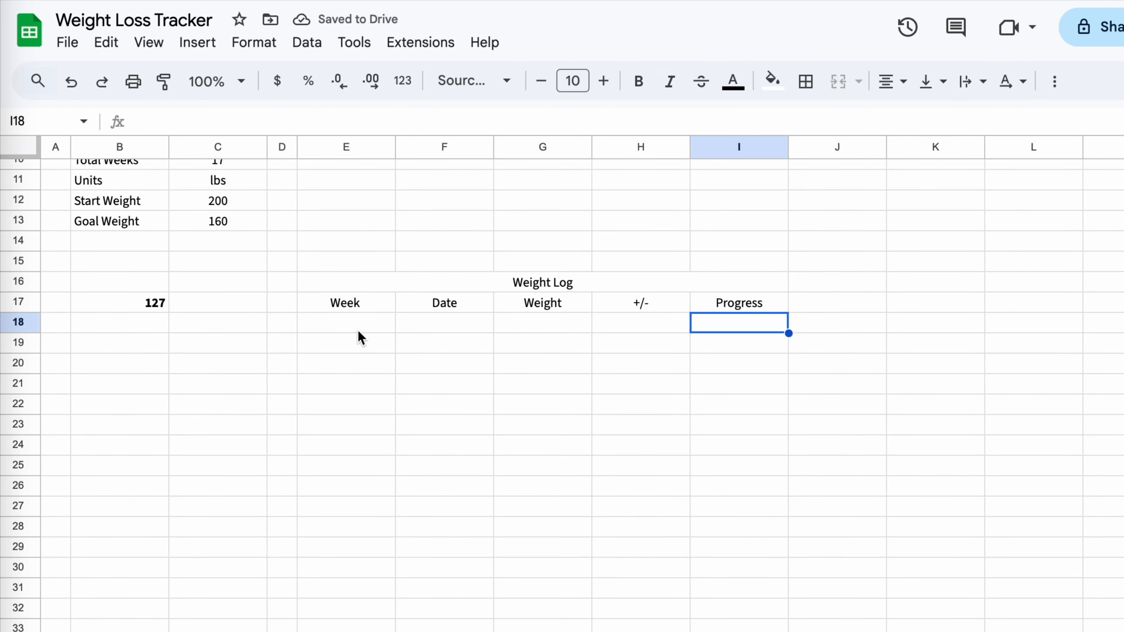
pyautogui.click(312, 280)
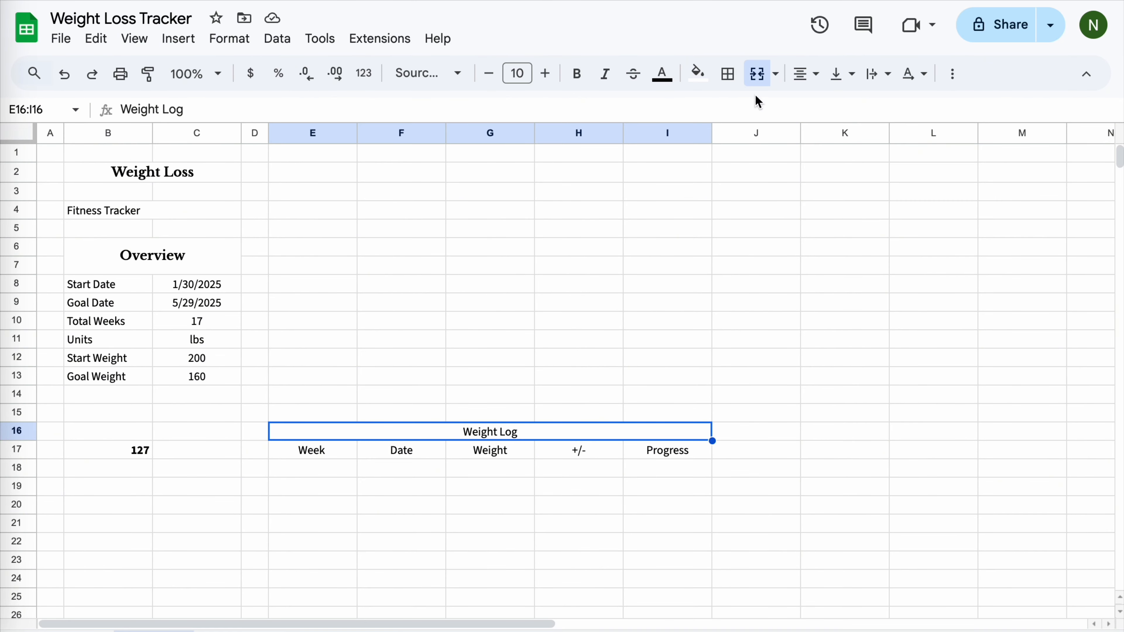
pyautogui.click(697, 72)
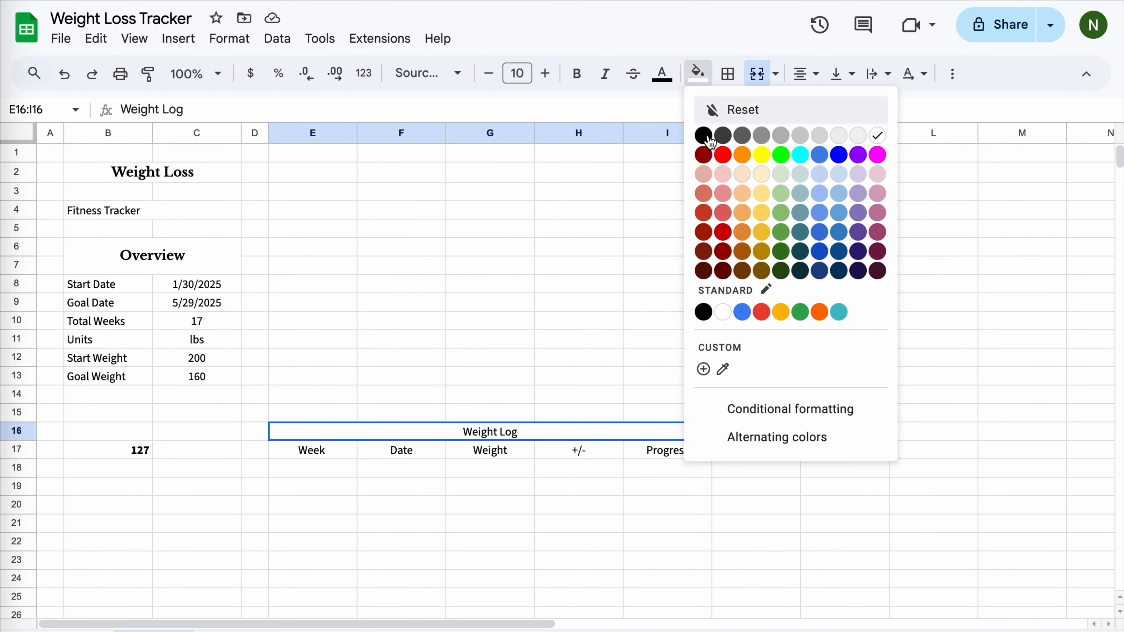
pyautogui.click(703, 370)
pyautogui.write('#ed7c99')
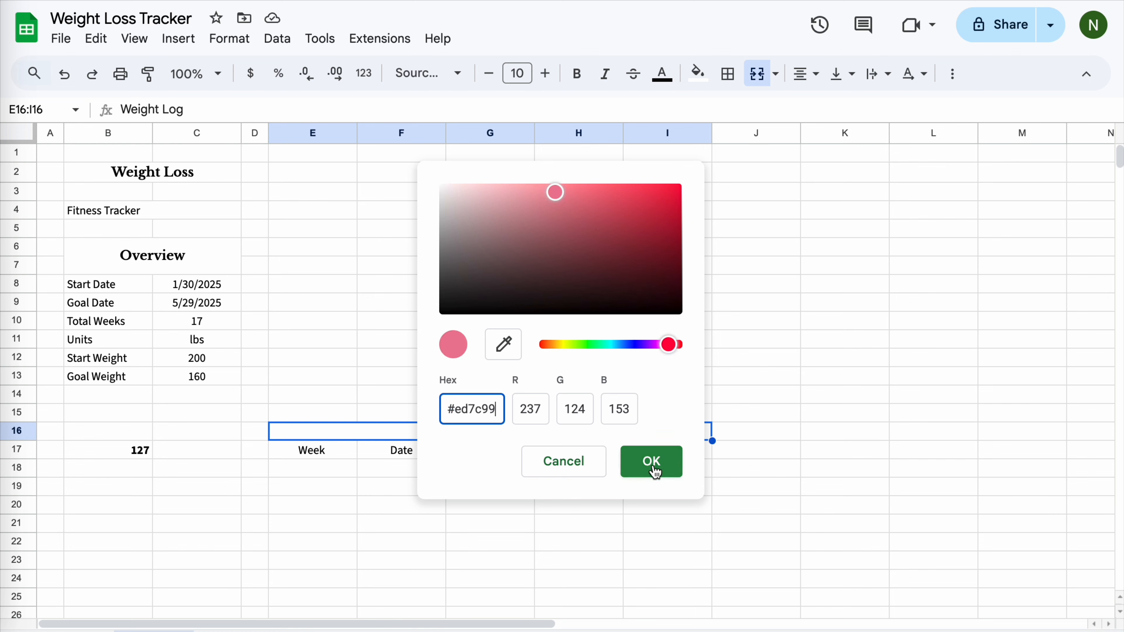
pyautogui.click(651, 462)
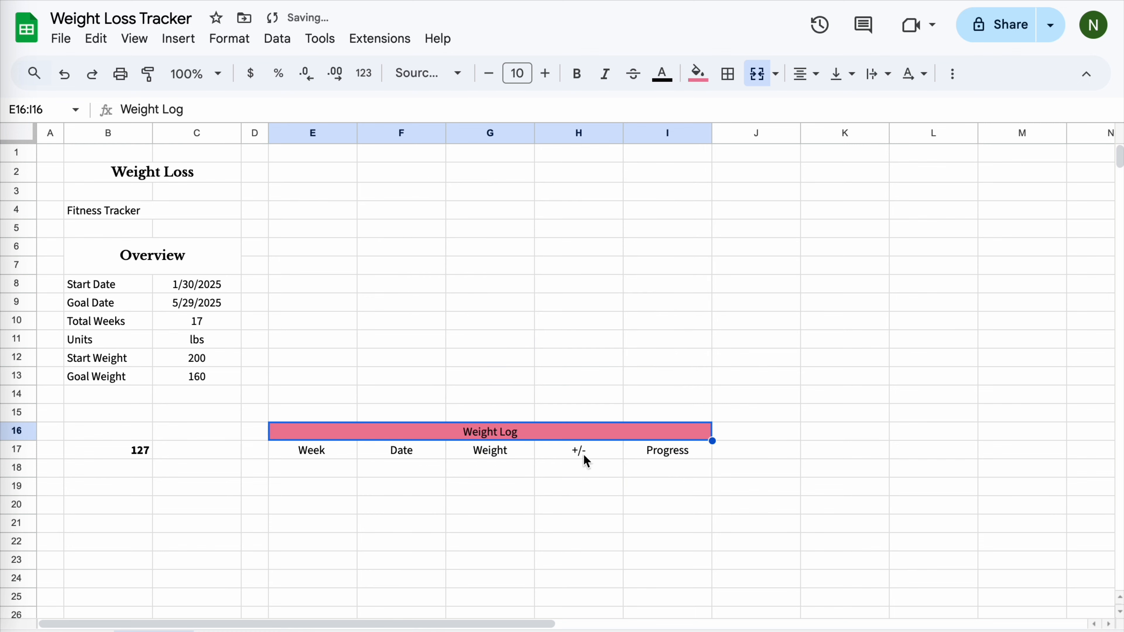
# Format the Weight Log heading text as bold white in the same Libre font as the Overview heading.
pyautogui.click(457, 74)
pyautogui.click(477, 249)
pyautogui.click(577, 73)
pyautogui.click(662, 73)
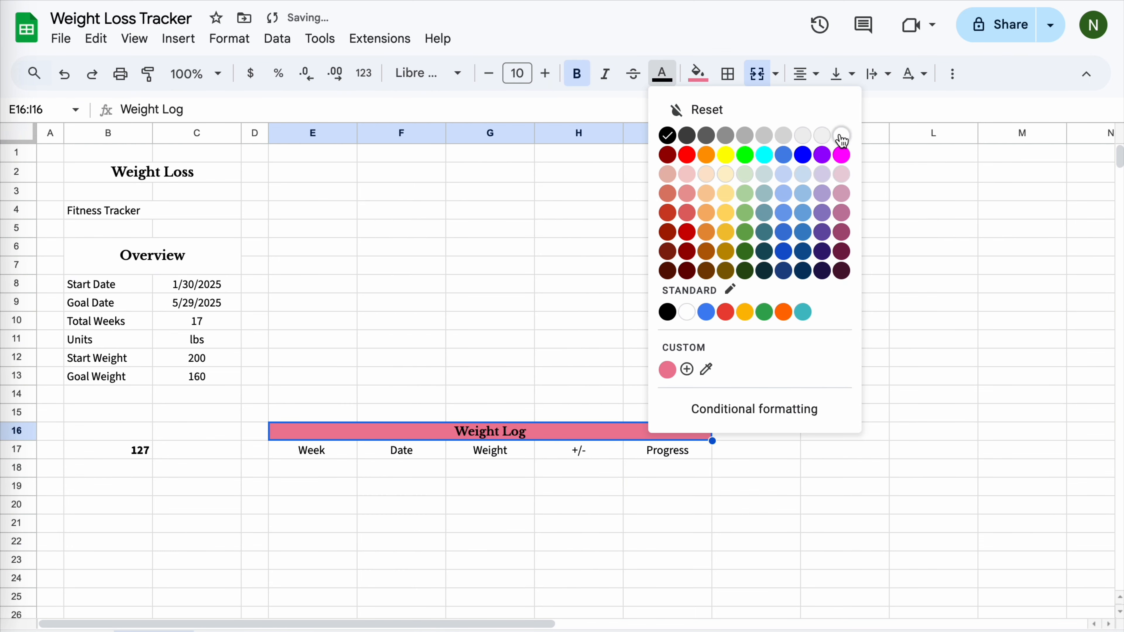
pyautogui.click(840, 139)
pyautogui.click(578, 468)
# Fill the Weight Log column headers E17:I17 with the custom colour #f5ecfe.
pyautogui.click(350, 450)
pyautogui.hotkey('ctrl', 'shift', 'Right')
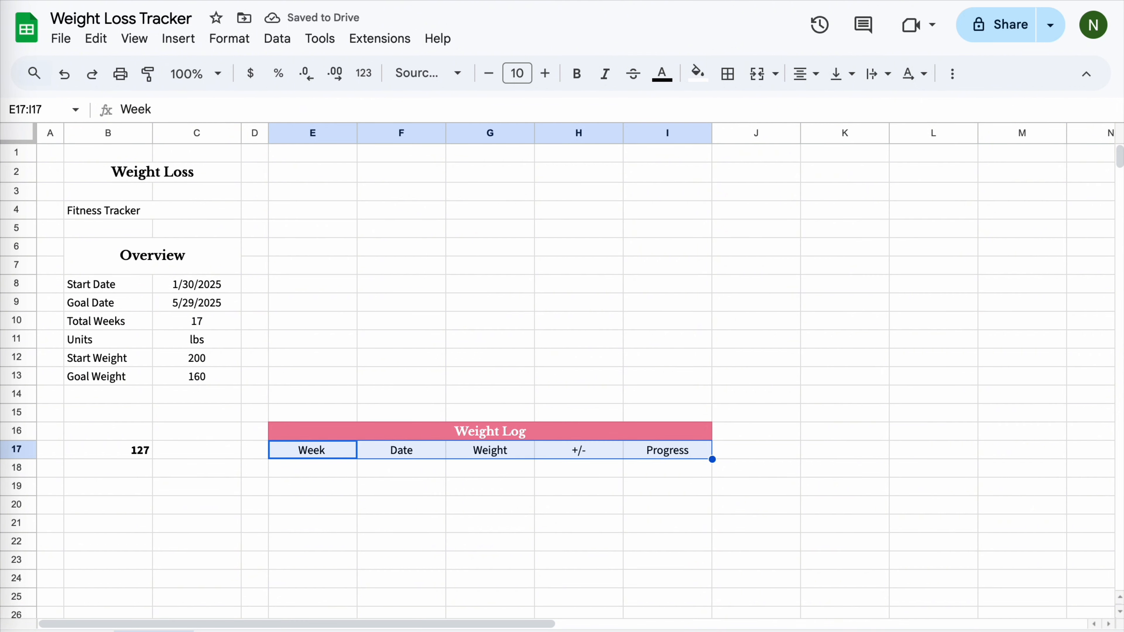
pyautogui.click(698, 74)
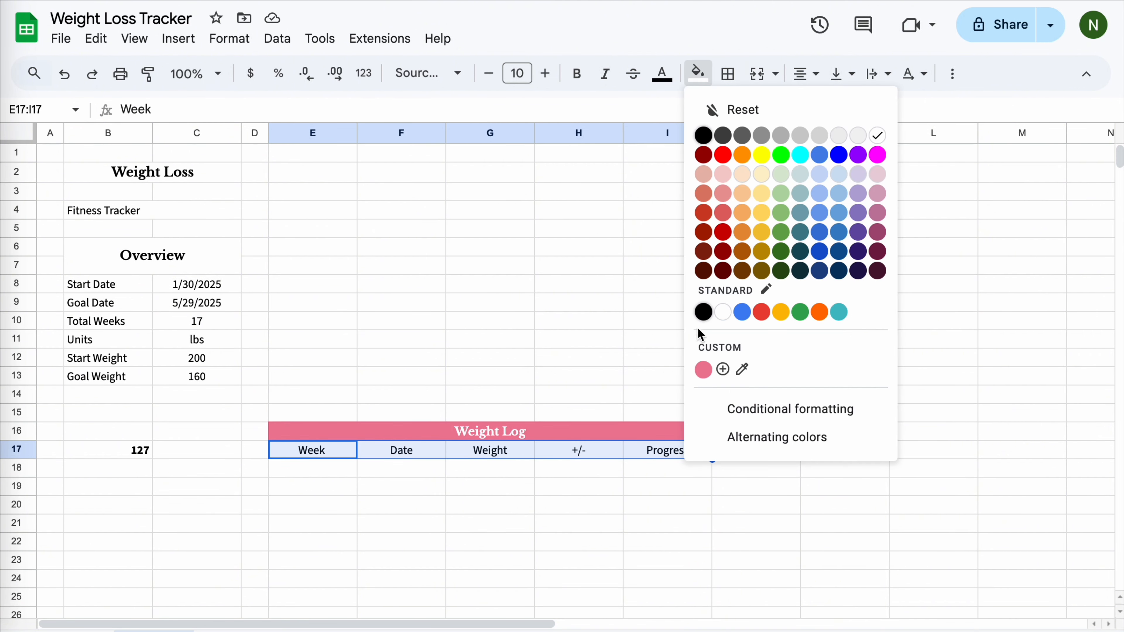
pyautogui.click(722, 369)
pyautogui.write('#f5ecfe')
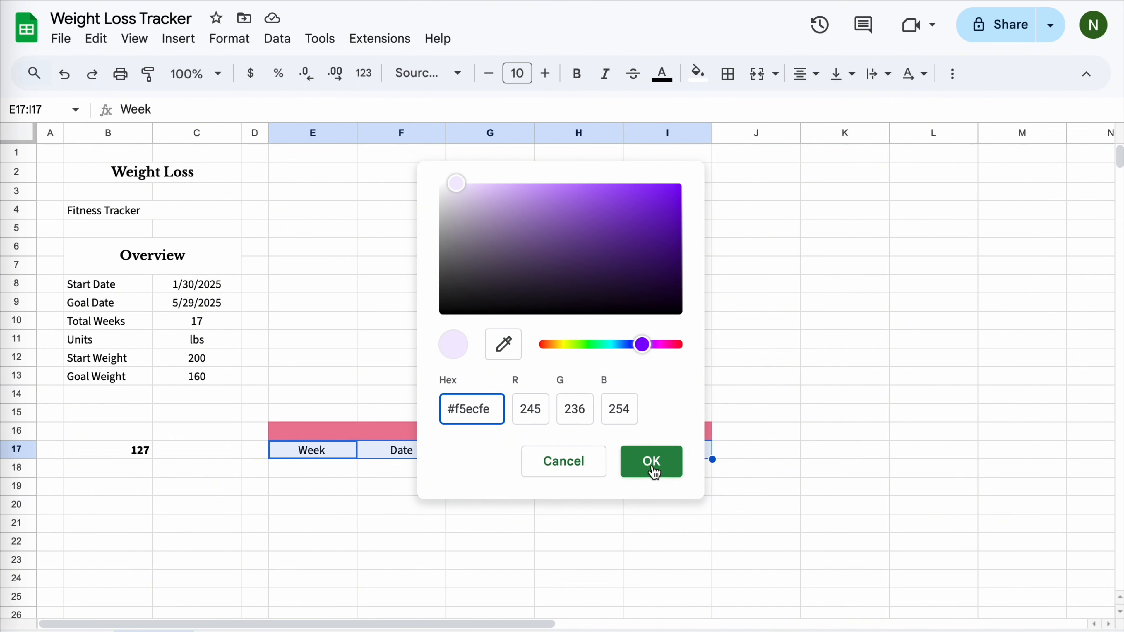
pyautogui.click(652, 461)
pyautogui.click(436, 488)
# Fill the Overview labels B8:B13 with the custom pink and the values C8:C13 with the custom light purple.
pyautogui.moveTo(117, 286); pyautogui.dragTo(111, 376)
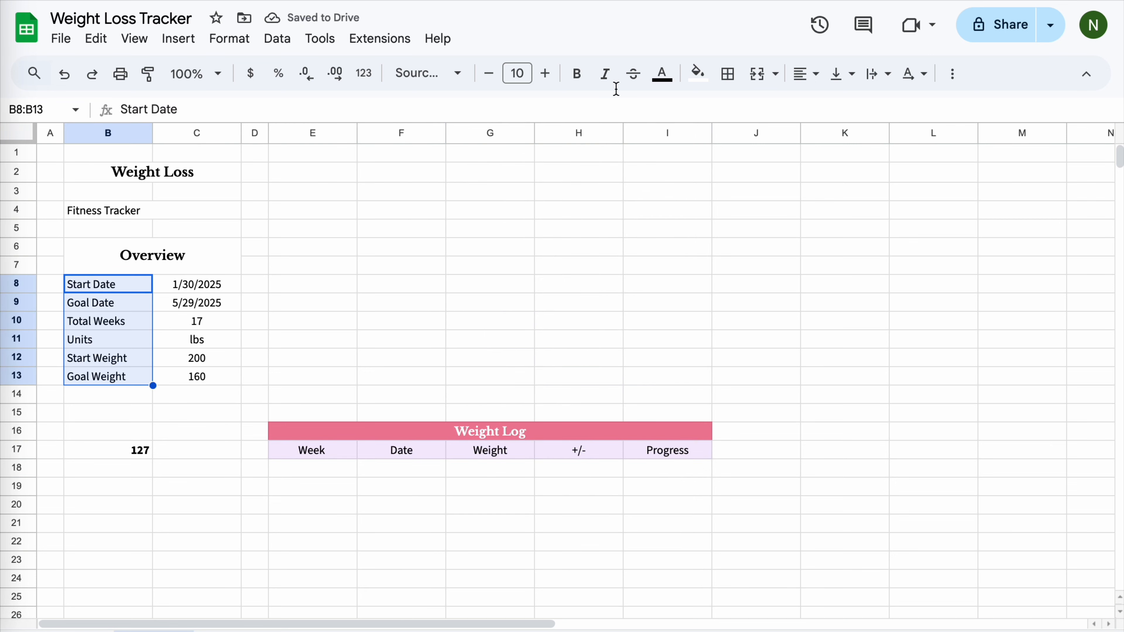
pyautogui.click(699, 73)
pyautogui.click(705, 369)
pyautogui.moveTo(217, 286); pyautogui.dragTo(218, 384)
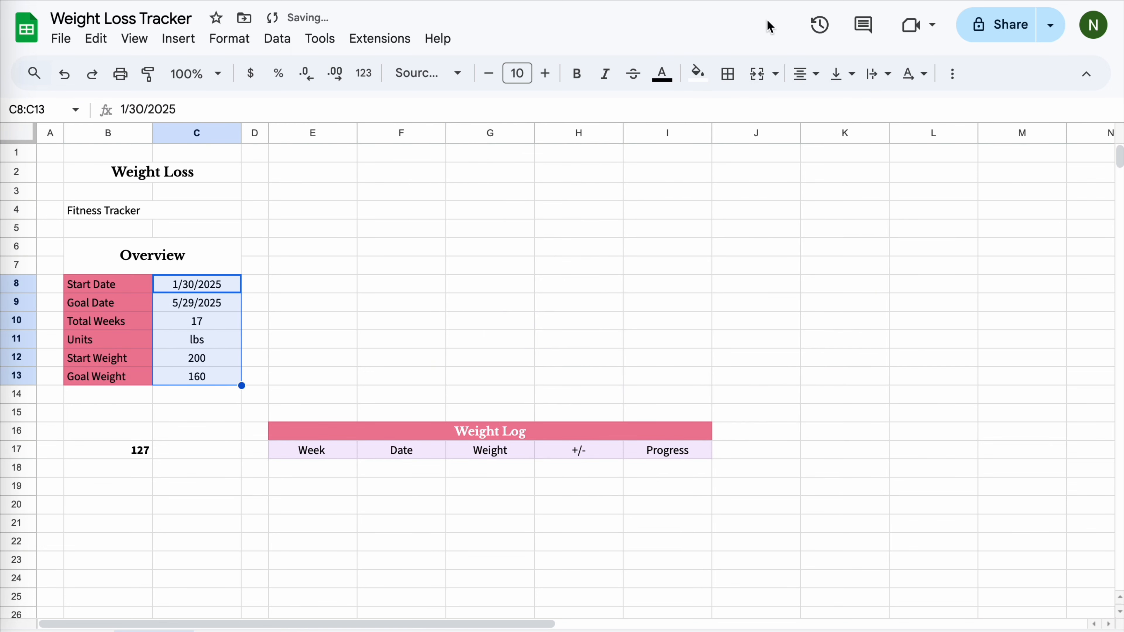
pyautogui.click(698, 74)
pyautogui.click(723, 369)
pyautogui.click(312, 362)
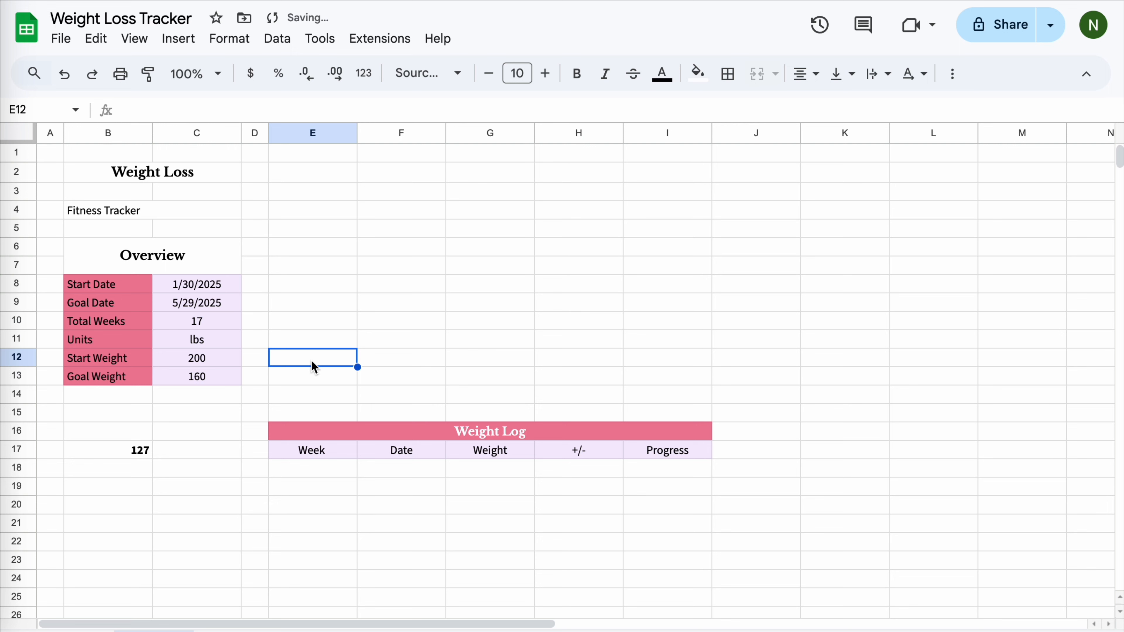
# Make the Overview labels in B8:B13 bold with white text.
pyautogui.moveTo(116, 288); pyautogui.dragTo(121, 376)
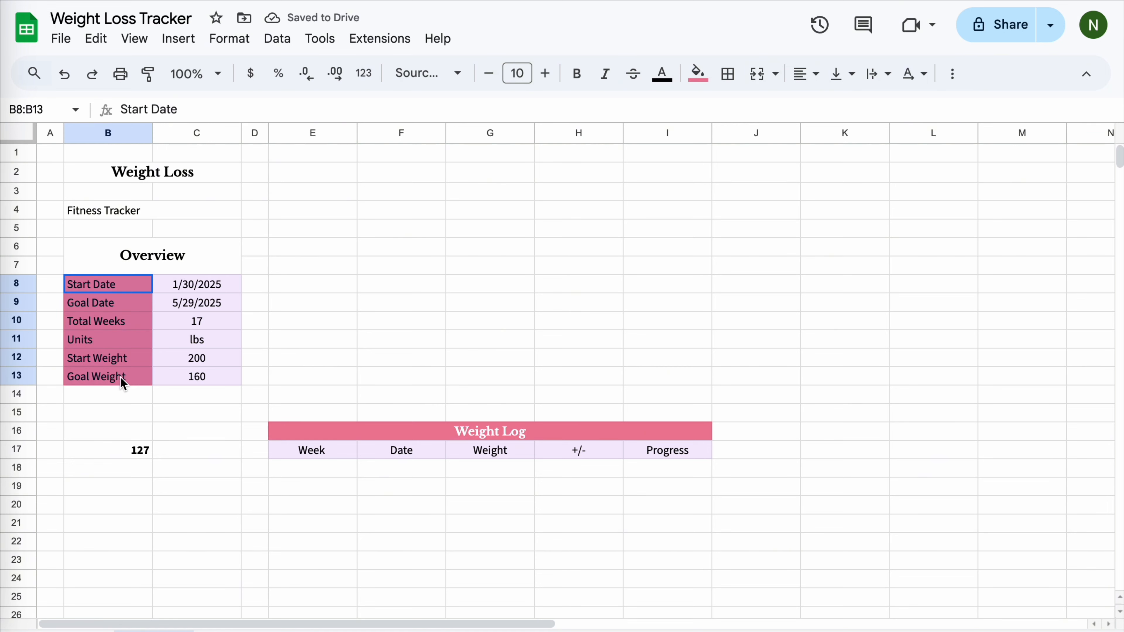
pyautogui.click(575, 83)
pyautogui.click(662, 74)
pyautogui.click(841, 137)
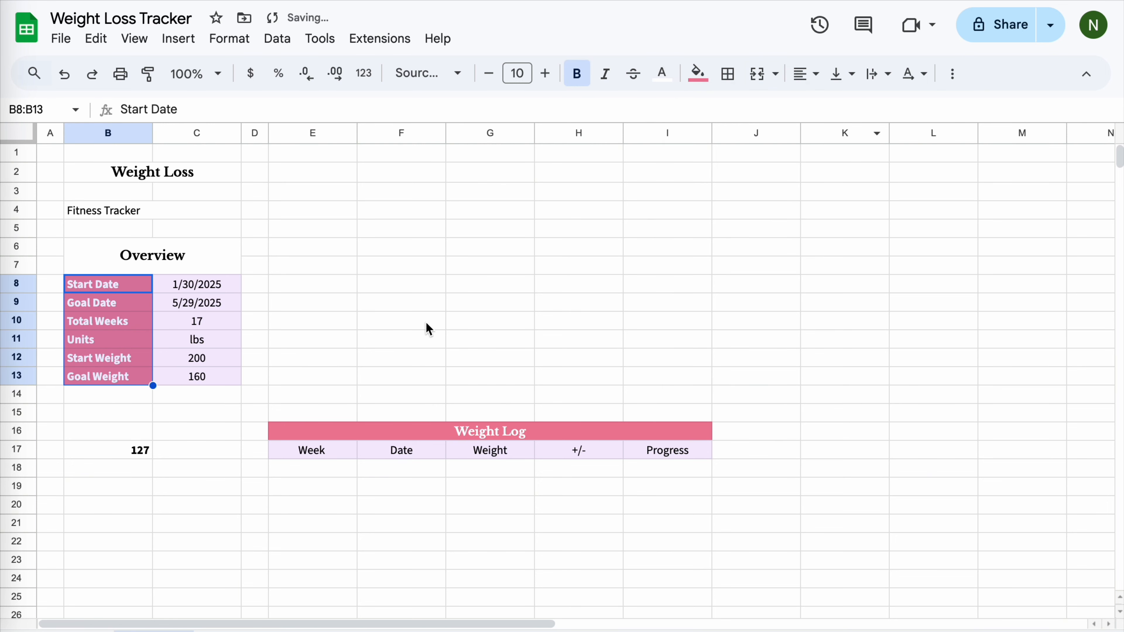
pyautogui.click(428, 328)
# Try to fill the Overview heading B6:C7 with a custom hex colour.
pyautogui.click(239, 265)
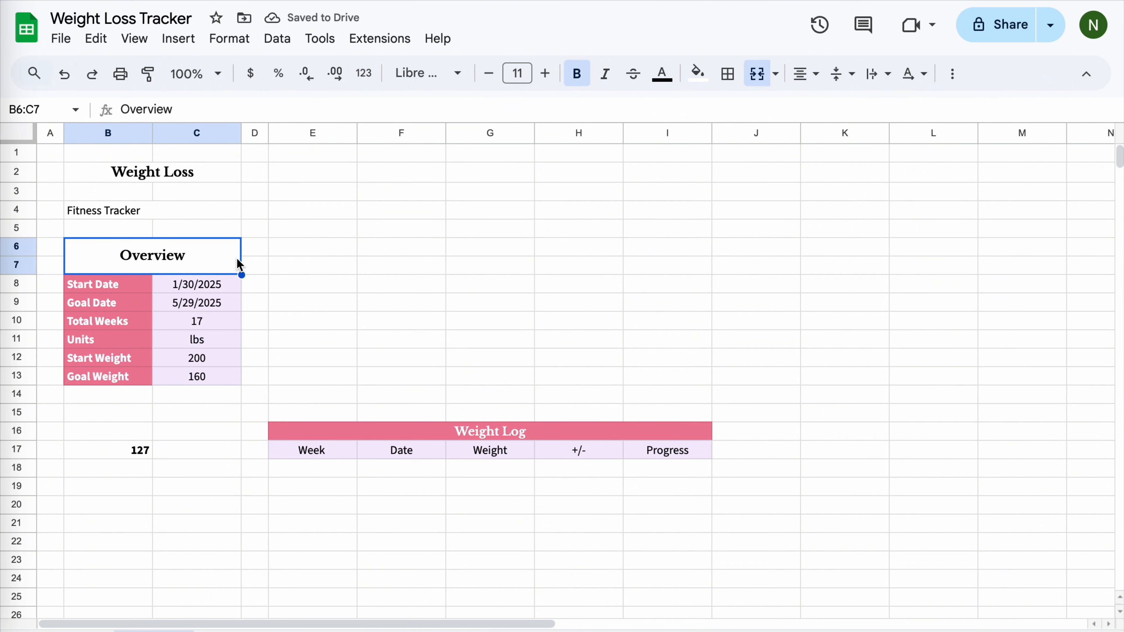
pyautogui.click(204, 178)
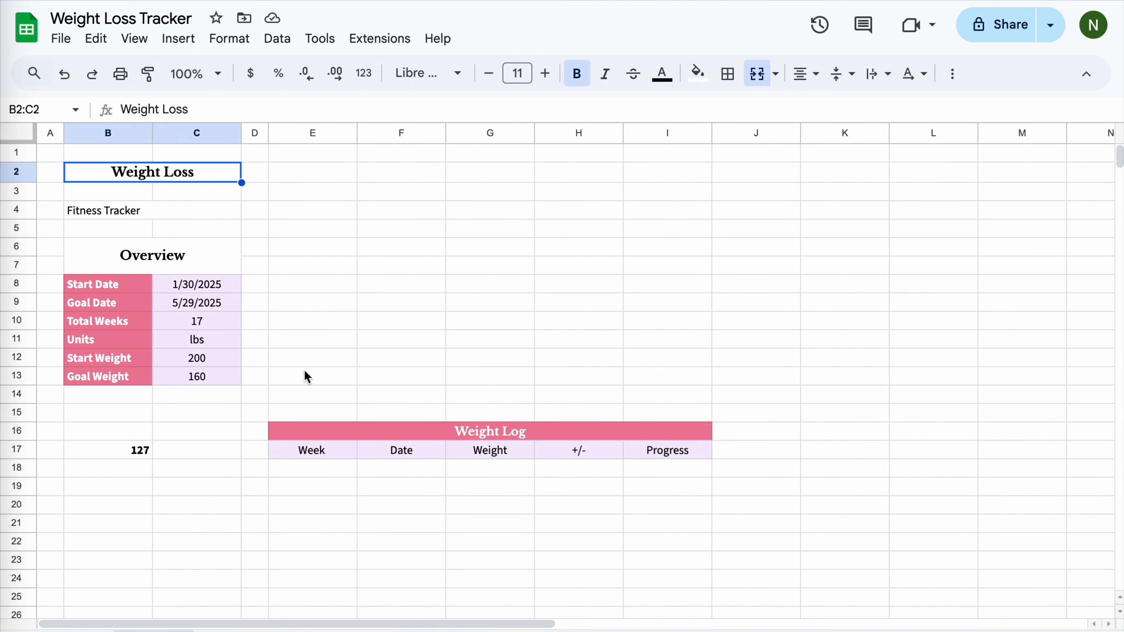
pyautogui.click(153, 256)
pyautogui.click(698, 73)
pyautogui.click(739, 371)
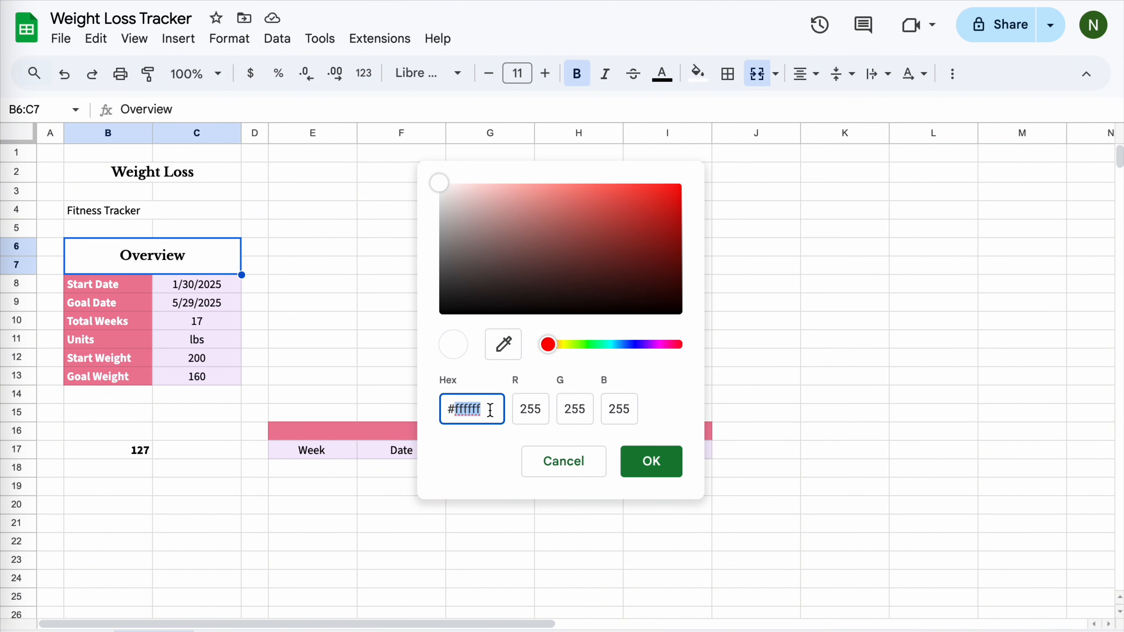
pyautogui.write('#48873')
pyautogui.press('BackSpace')
pyautogui.press('Return')
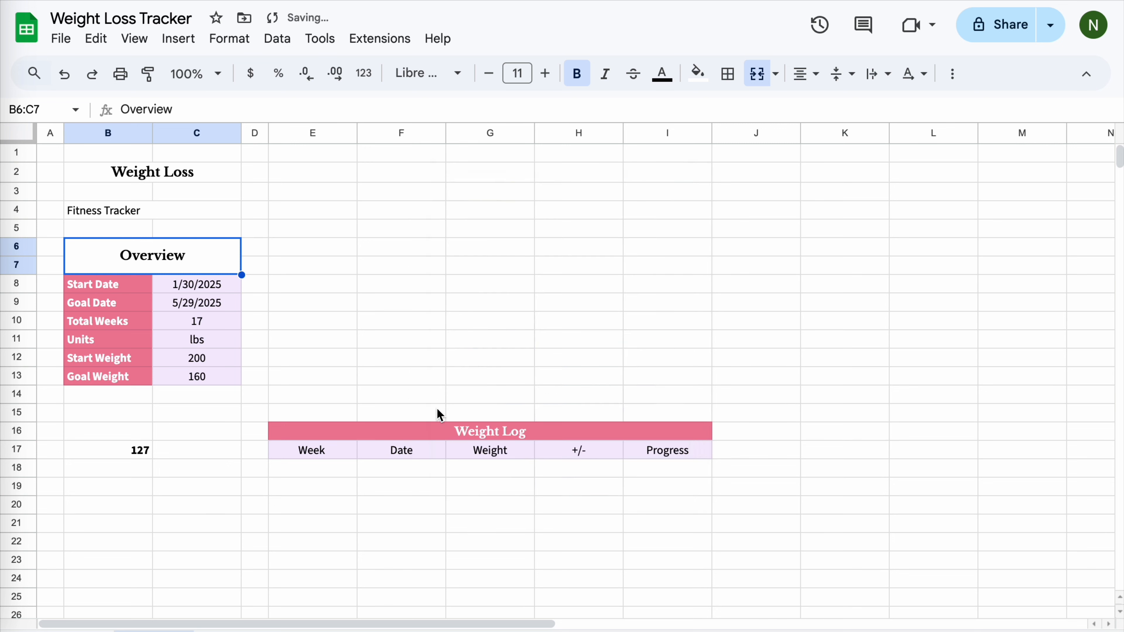
# Fill the Overview heading B6:C7 with the custom colour #488737 and make its text white.
pyautogui.click(697, 73)
pyautogui.click(740, 370)
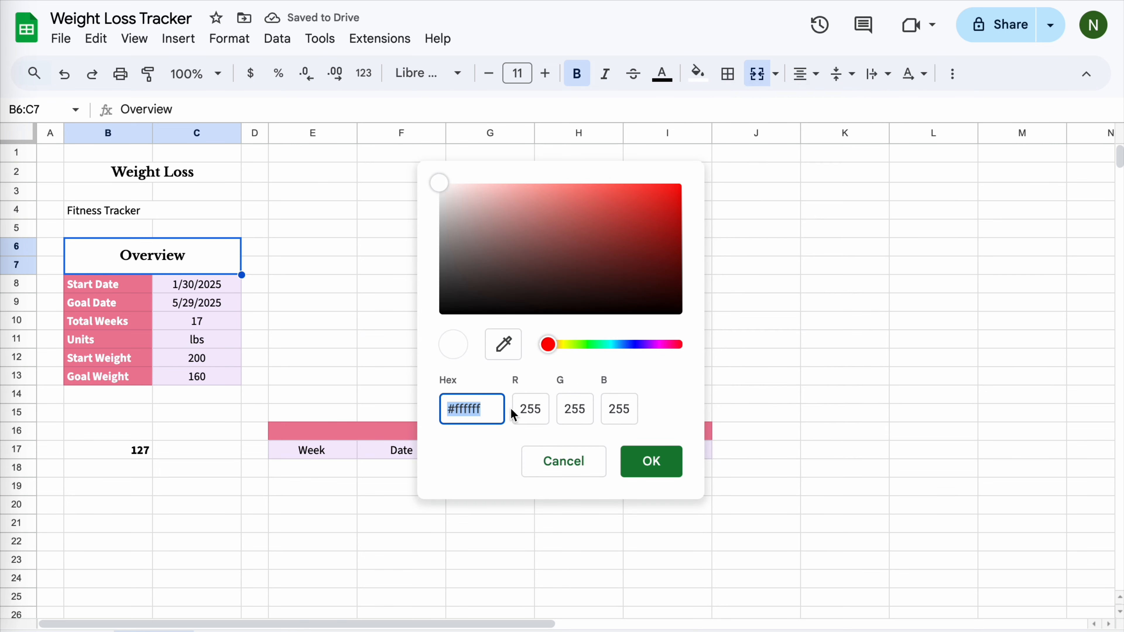
pyautogui.write('#488737')
pyautogui.click(670, 465)
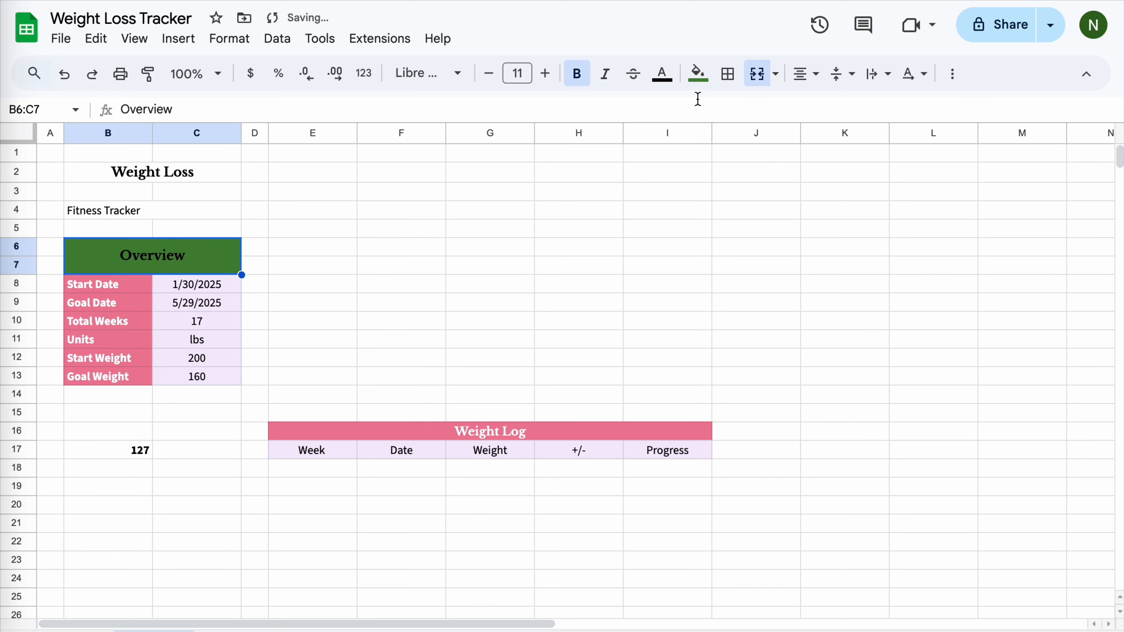
pyautogui.click(662, 73)
pyautogui.click(841, 137)
pyautogui.click(530, 290)
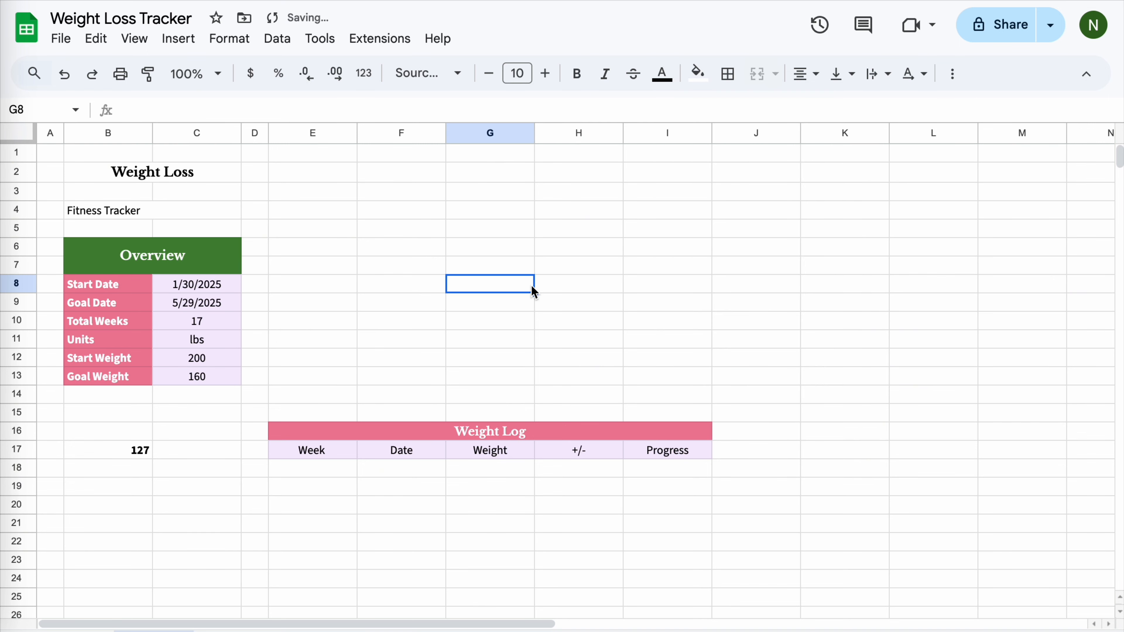
# Set the font size of the Overview heading in B6:C7 to 13.
pyautogui.click(191, 266)
pyautogui.click(545, 74)
pyautogui.click(545, 73)
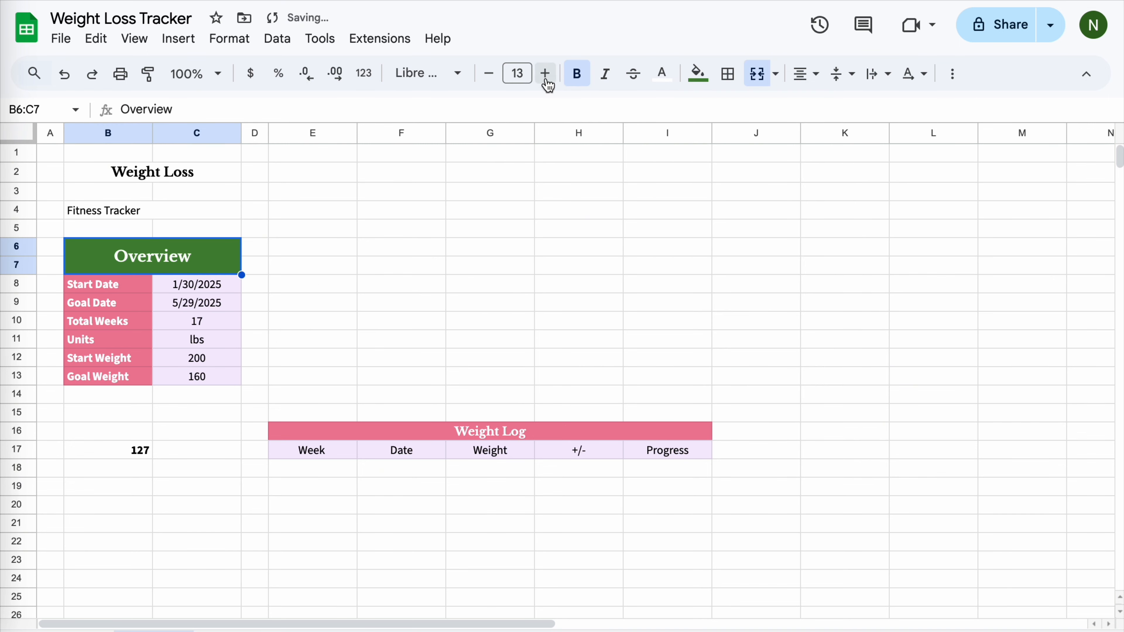
# Set the Weight Loss title in B2:C2 to font size 13 and colour its text with the custom pink.
pyautogui.click(214, 176)
pyautogui.click(546, 73)
pyautogui.click(545, 73)
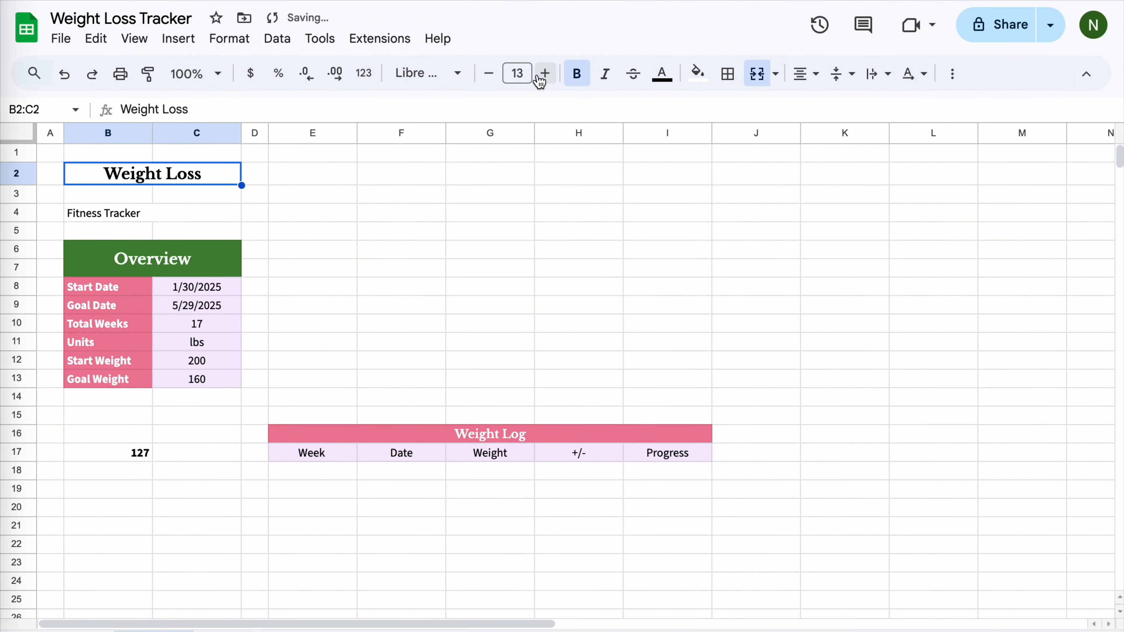
pyautogui.click(662, 74)
pyautogui.click(665, 370)
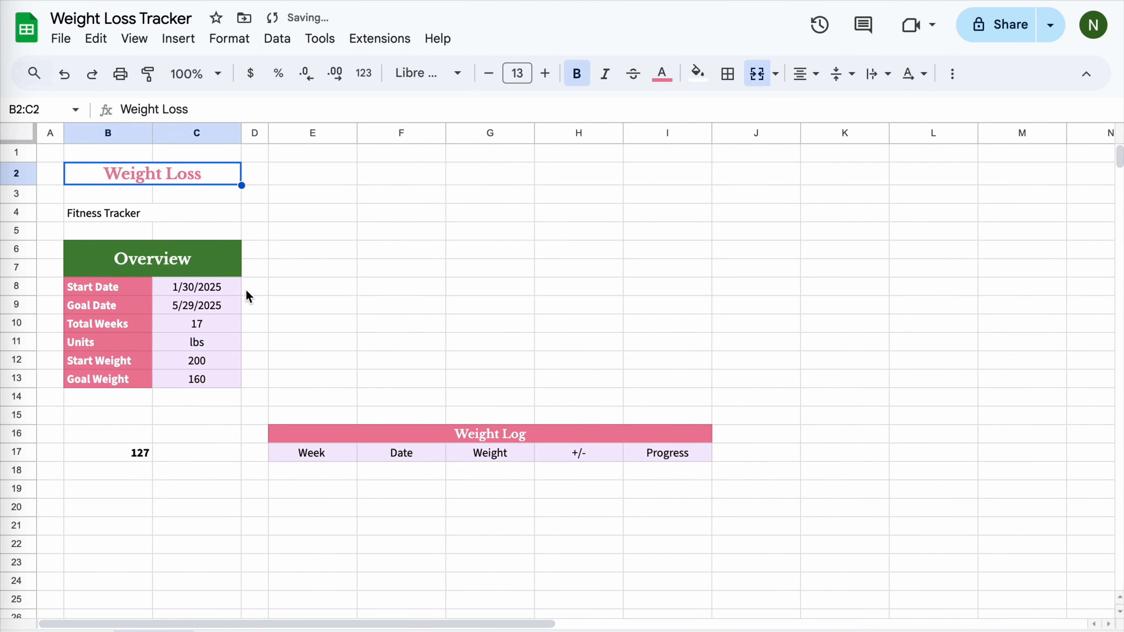
# Centre the Fitness Tracker subtitle in B4:C4 horizontally and make it bold.
pyautogui.click(159, 215)
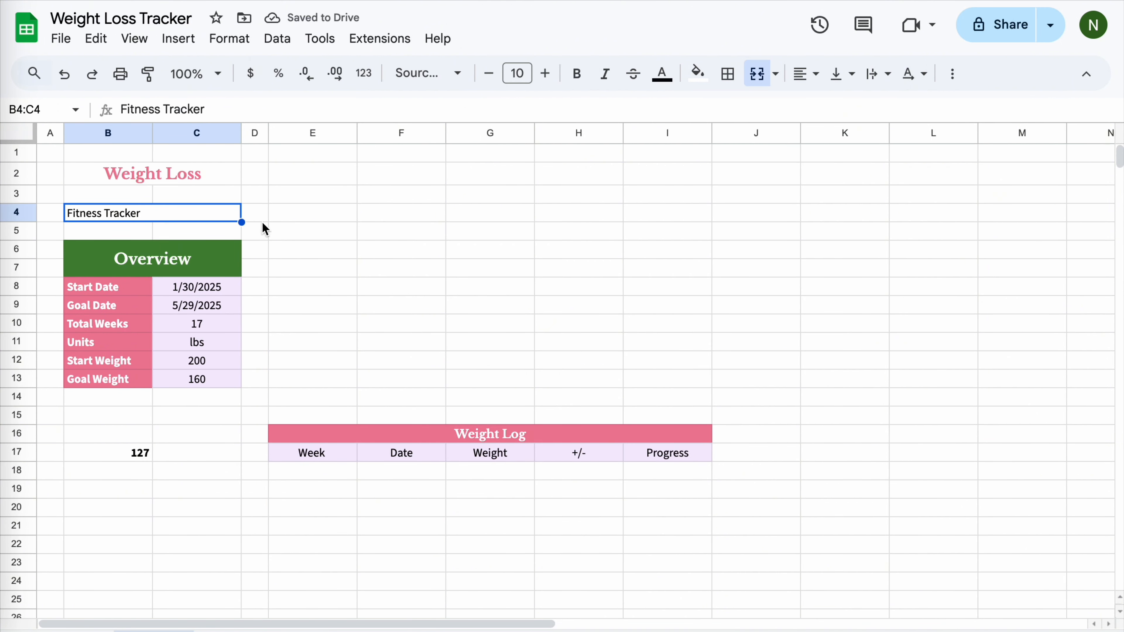
pyautogui.click(805, 74)
pyautogui.click(834, 108)
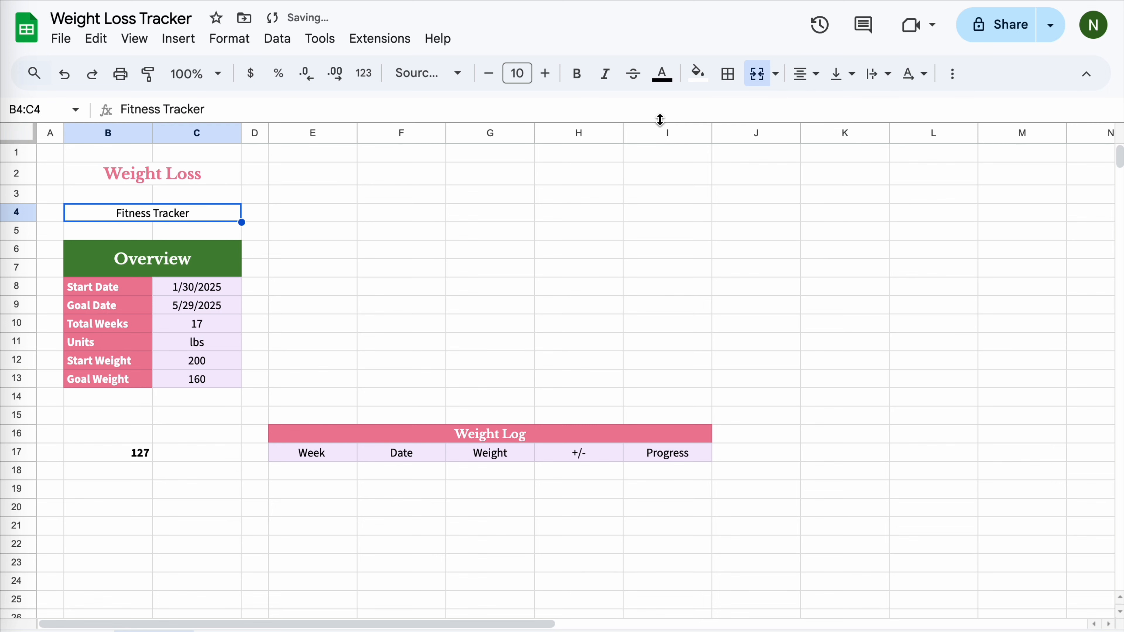
pyautogui.click(577, 74)
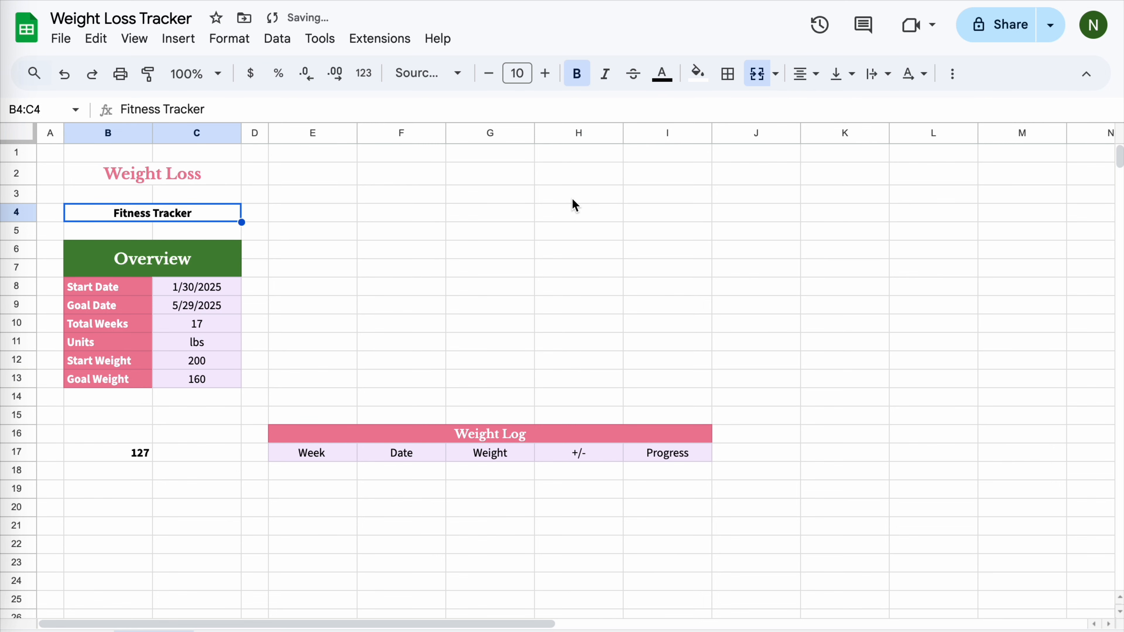
# Resize column J to a width of 30 pixels.
pyautogui.hscroll(1, 571, 204)
pyautogui.rightClick(724, 137)
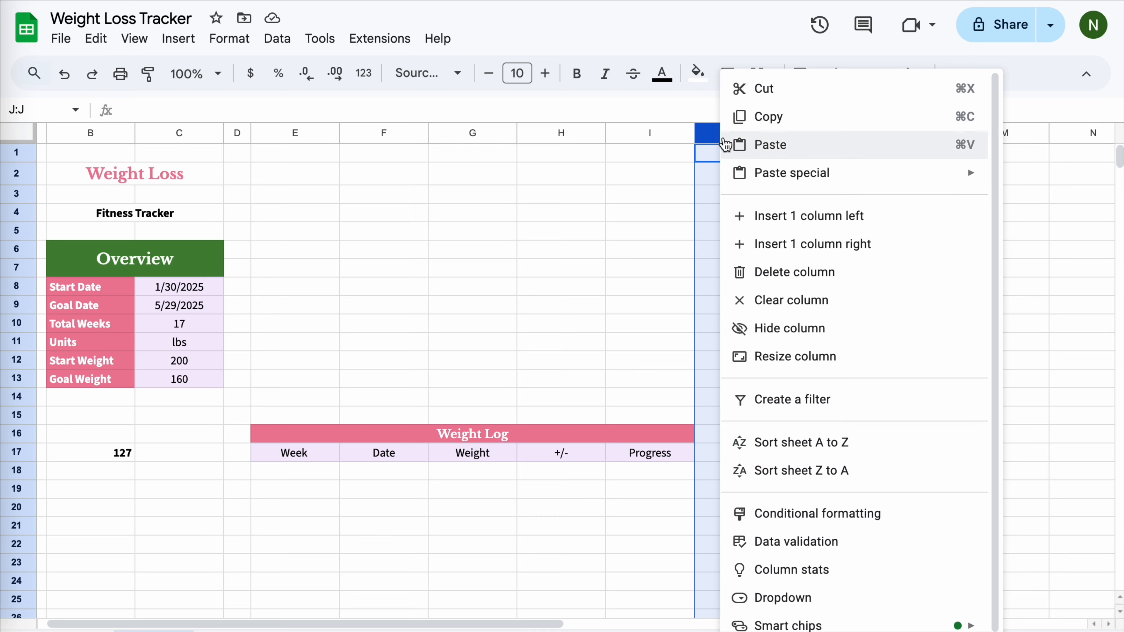
pyautogui.click(794, 357)
pyautogui.write('30')
pyautogui.press('Return')
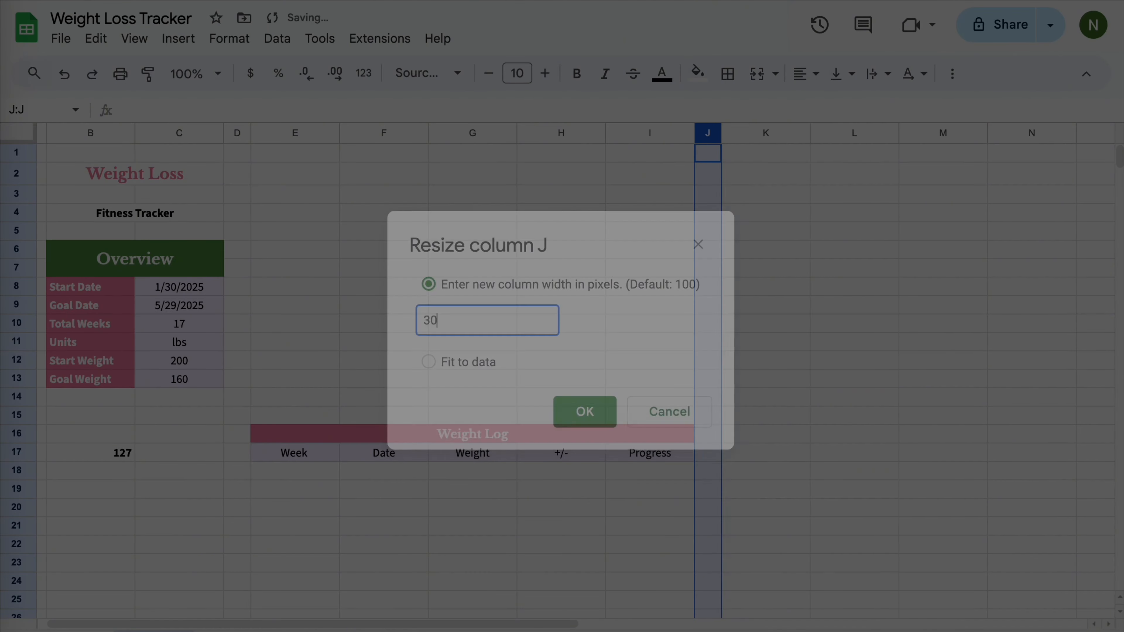
# Merge cells K16:N16 and enter the heading Milestones.
pyautogui.click(748, 433)
pyautogui.hscroll(6, 748, 439)
pyautogui.moveTo(383, 438); pyautogui.dragTo(606, 442)
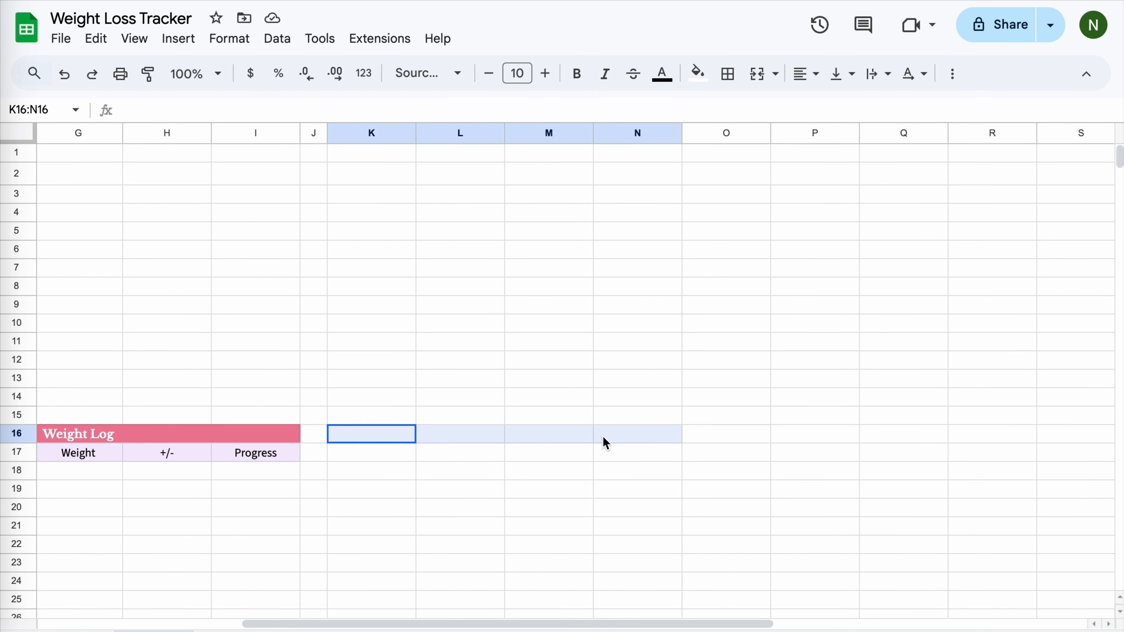
pyautogui.click(757, 74)
pyautogui.write('Milesto')
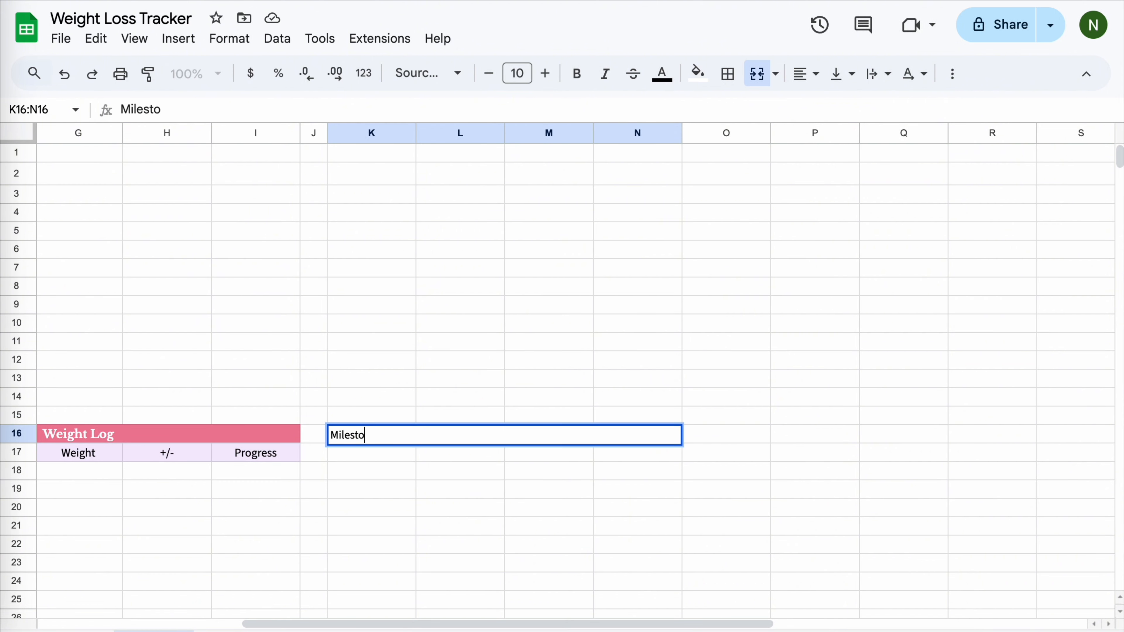
pyautogui.press('Return')
pyautogui.press('Up')
pyautogui.press('Left')
pyautogui.press('Left')
pyautogui.press('Right')
pyautogui.press('Right')
# Give the Milestones heading the same Libre serif font as the Weight Log heading, make it bold and centre it.
pyautogui.click(457, 76)
pyautogui.click(456, 221)
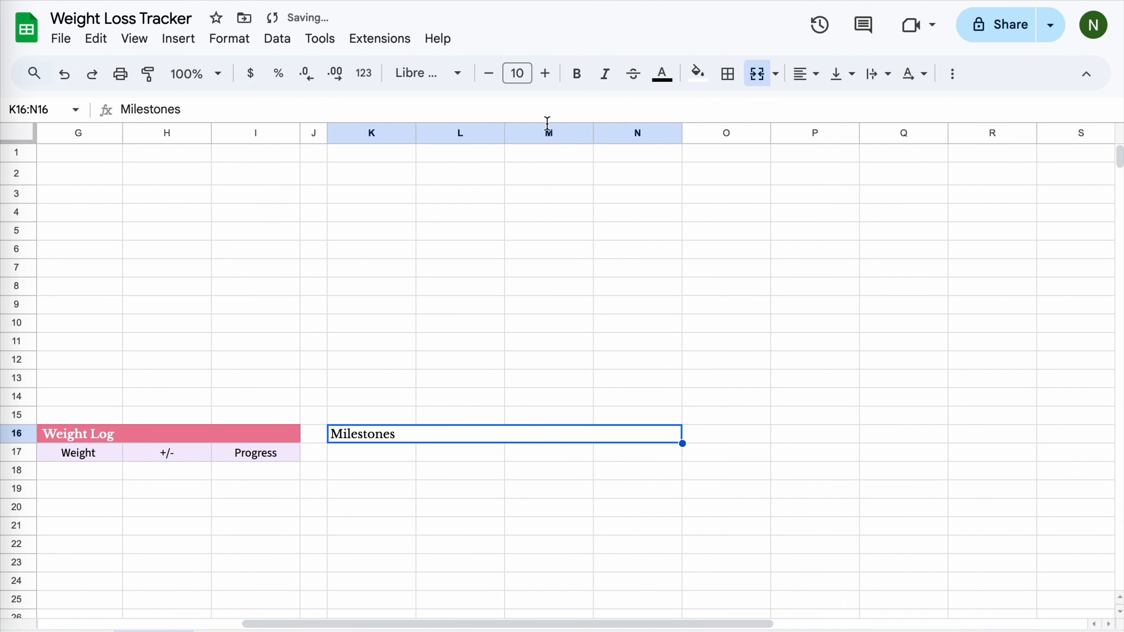
pyautogui.click(577, 74)
pyautogui.click(804, 75)
pyautogui.click(833, 108)
# Fill the Milestones heading in K16:N16 with the custom green and make its text white.
pyautogui.click(698, 73)
pyautogui.click(741, 370)
pyautogui.click(662, 73)
pyautogui.click(842, 135)
# Enter the Milestones column headings Change in K17, Rewards in L17 and Progress in N17.
pyautogui.click(343, 454)
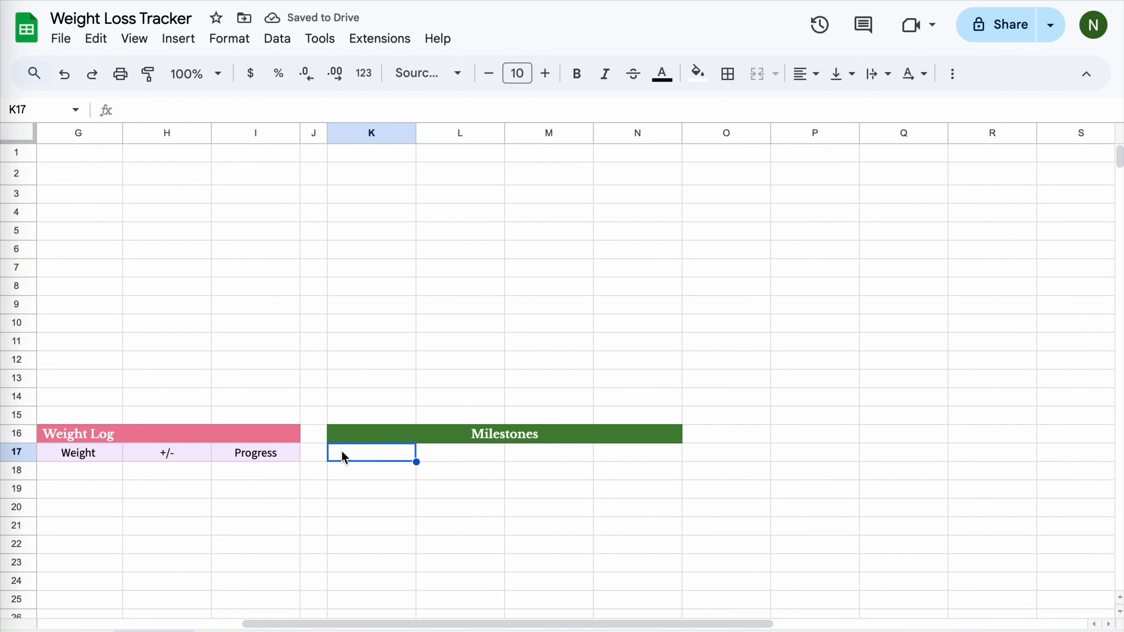
pyautogui.write('Change')
pyautogui.press('Tab')
pyautogui.write('Rewards')
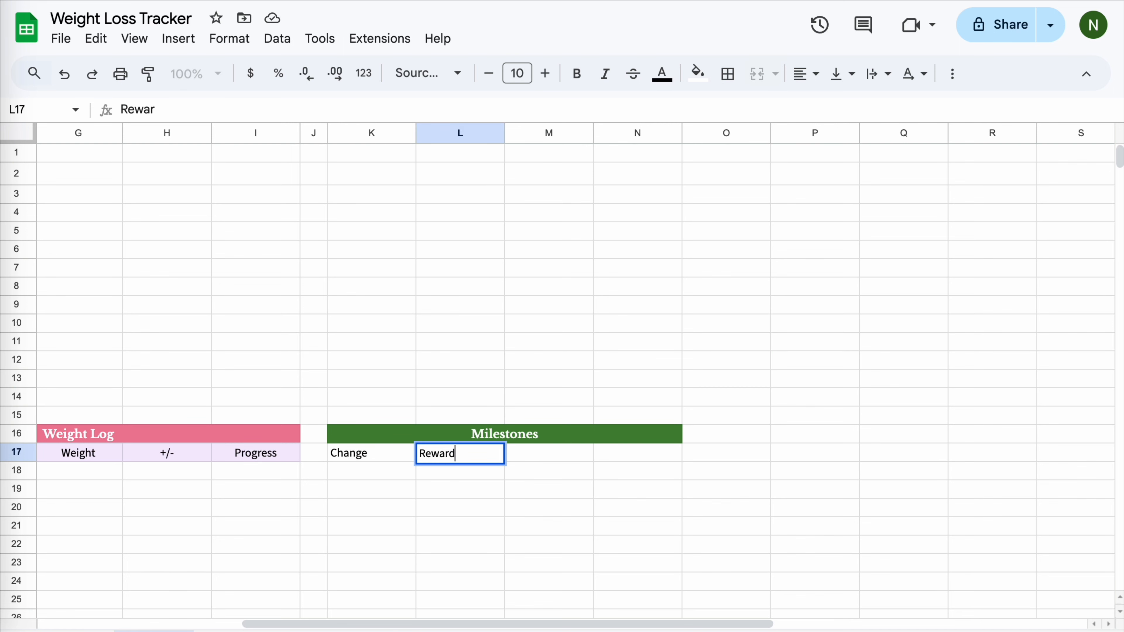
pyautogui.press('Tab')
pyautogui.press('Tab')
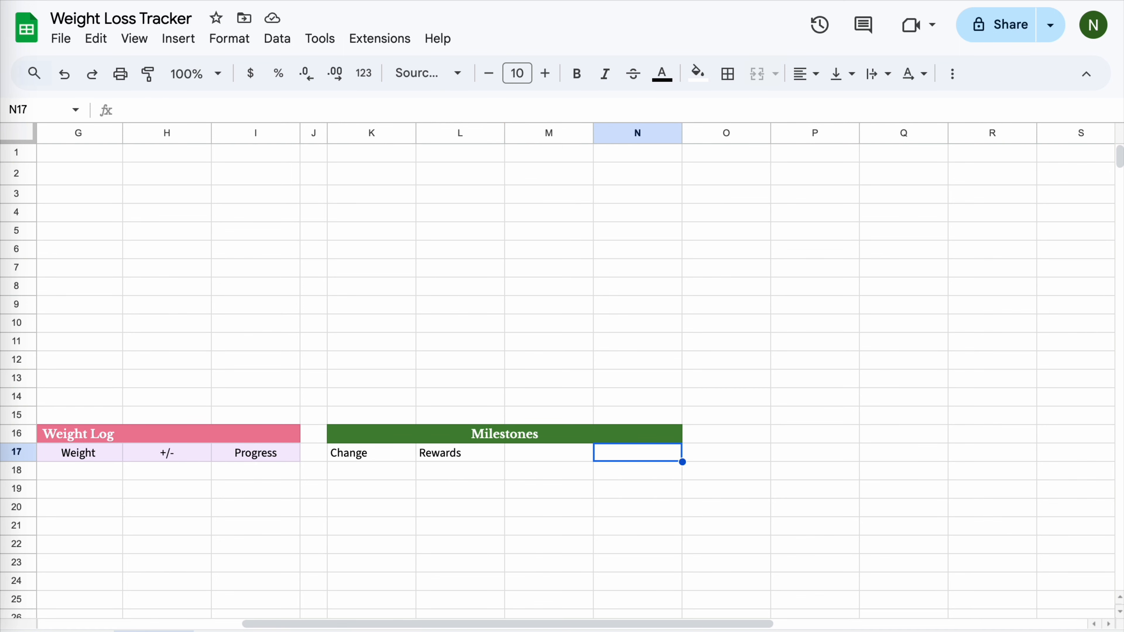
pyautogui.write('Progress')
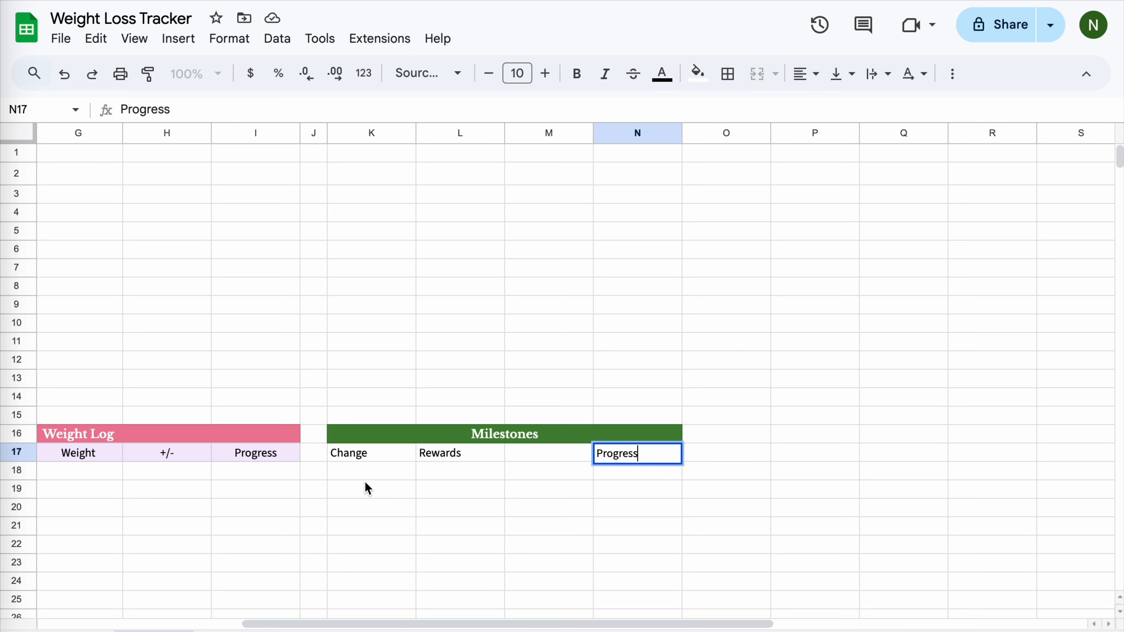
# Merge L17:M17 for the Rewards heading and centre the contents of columns K to N.
pyautogui.moveTo(460, 452); pyautogui.dragTo(549, 452)
pyautogui.click(752, 76)
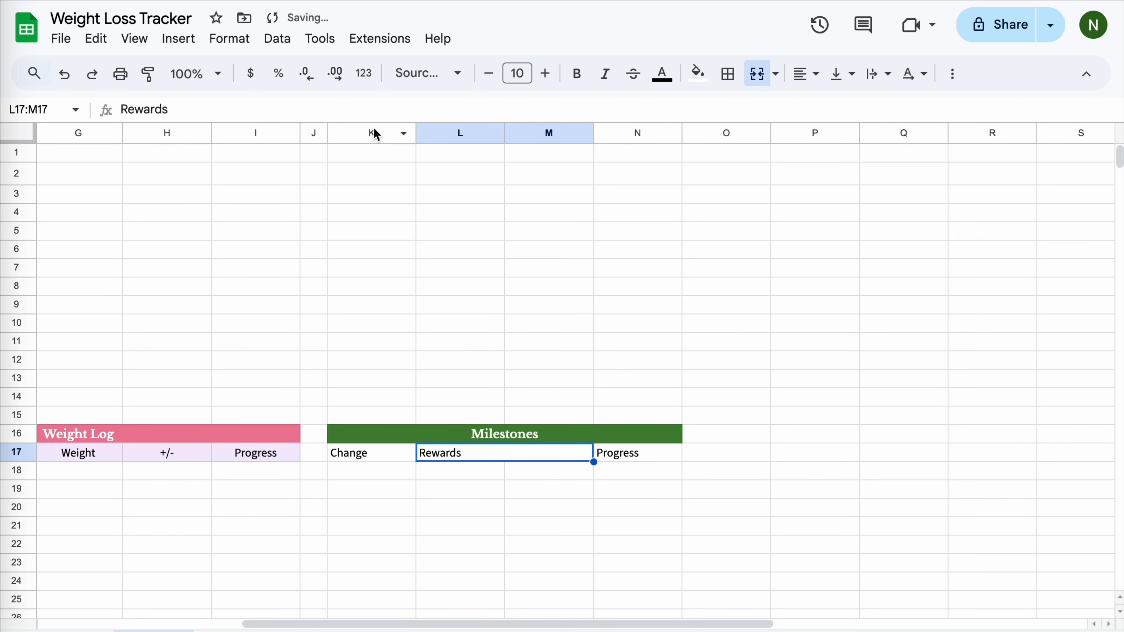
pyautogui.moveTo(374, 132); pyautogui.dragTo(646, 146)
pyautogui.hotkey('ctrl', 'shift', 'e')
# Fill the Milestones column headings in K17:N17 with the custom light purple.
pyautogui.click(760, 437)
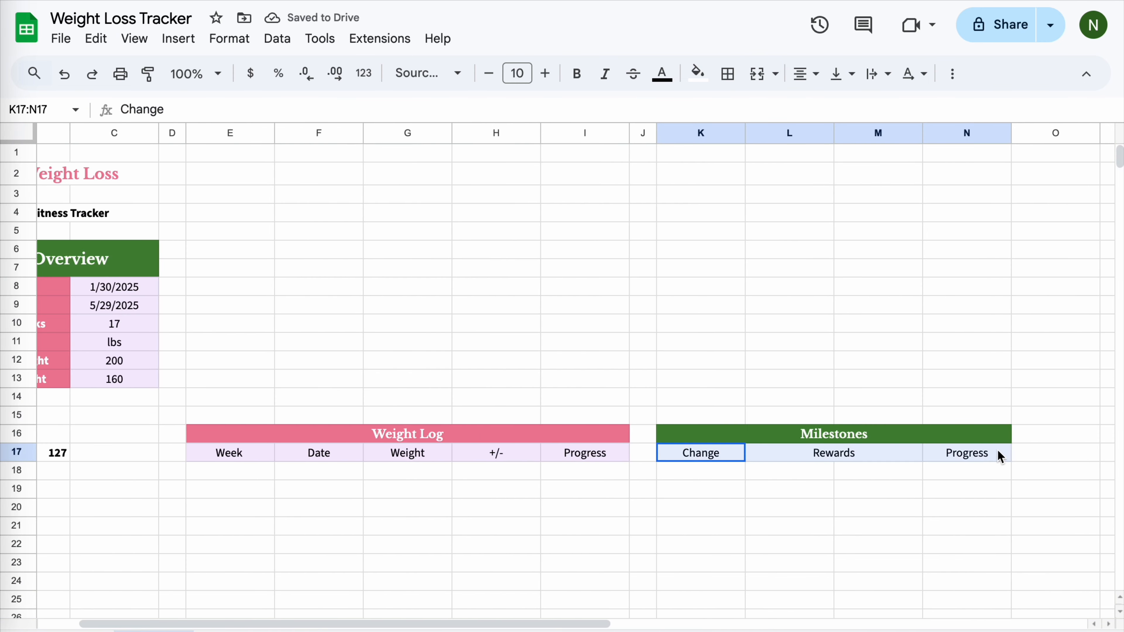
pyautogui.keyDown('shift'); pyautogui.click(998, 454); pyautogui.keyUp('shift')
pyautogui.click(697, 74)
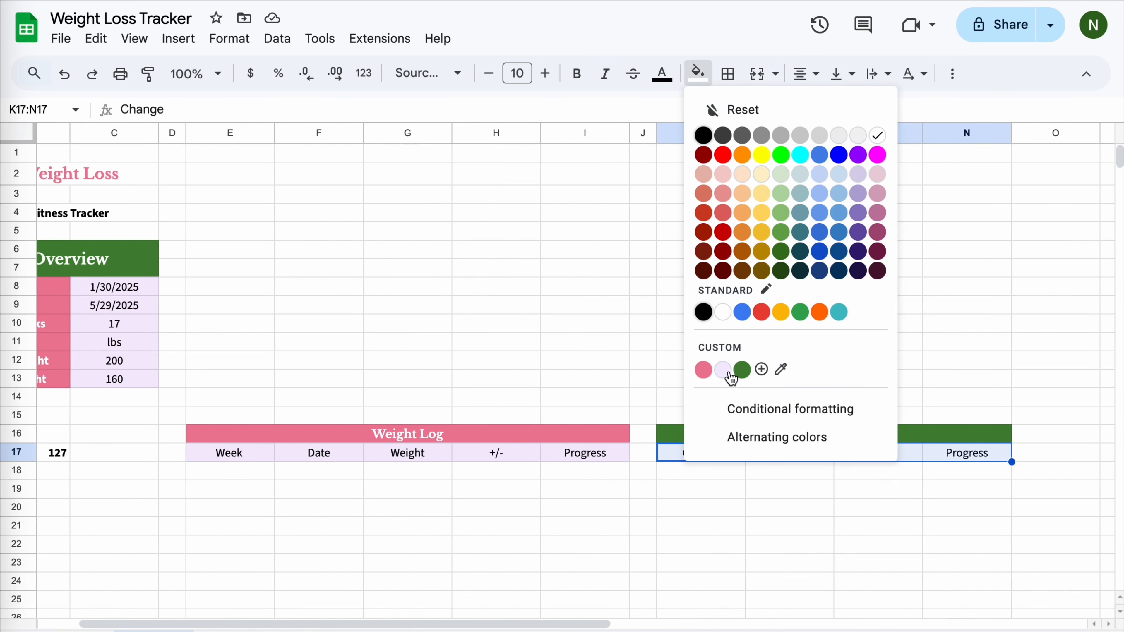
pyautogui.click(727, 374)
# Enter =ARRAYFORMULA(SEQUENCE(C10, 1, 1, 1)) in E18 to number the Week column of the Weight Log.
pyautogui.write('=Arr')
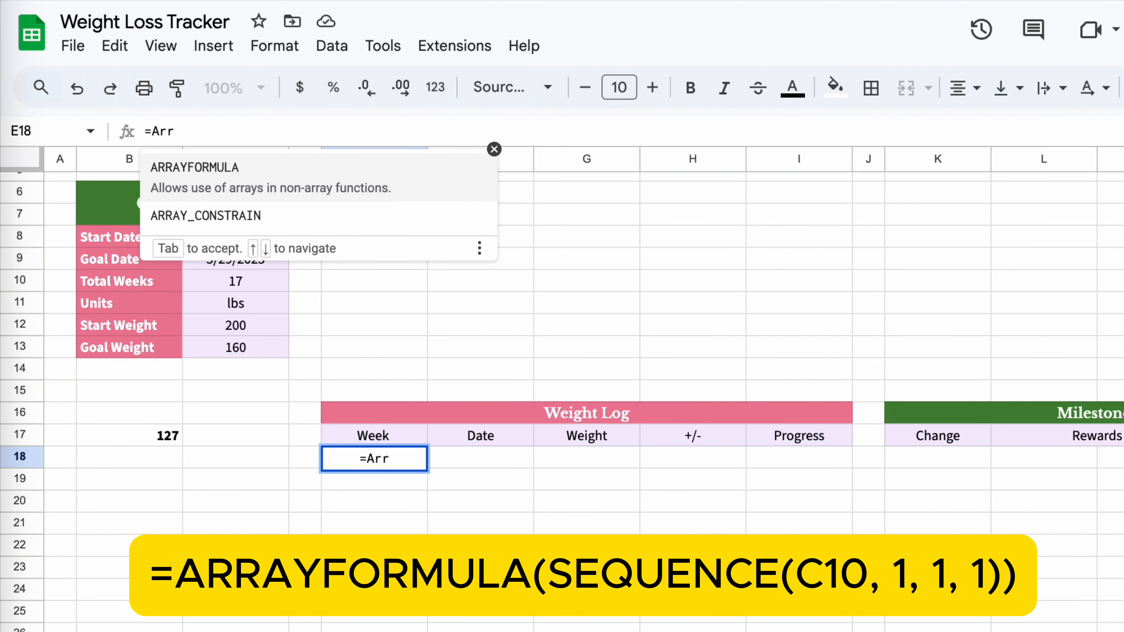
pyautogui.press('Tab')
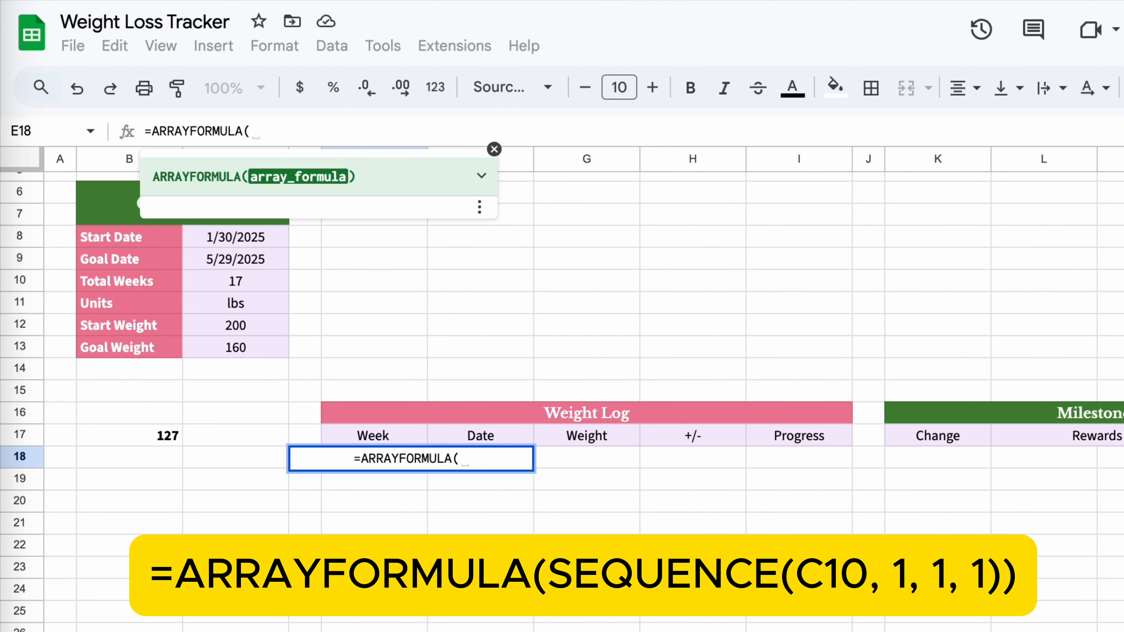
pyautogui.write('s')
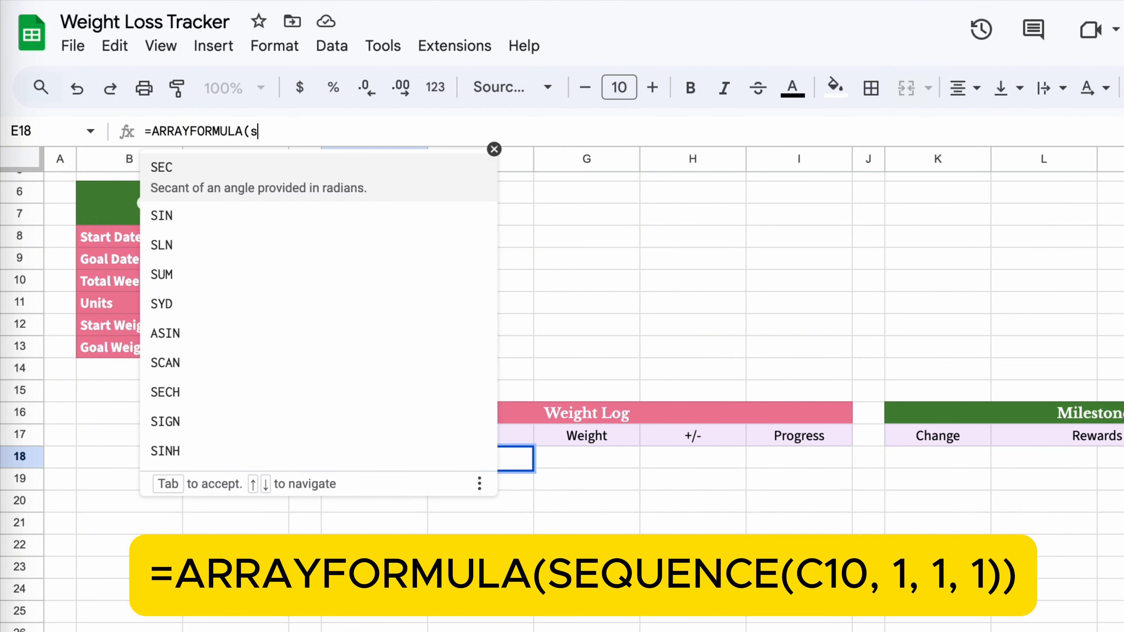
pyautogui.write('equ')
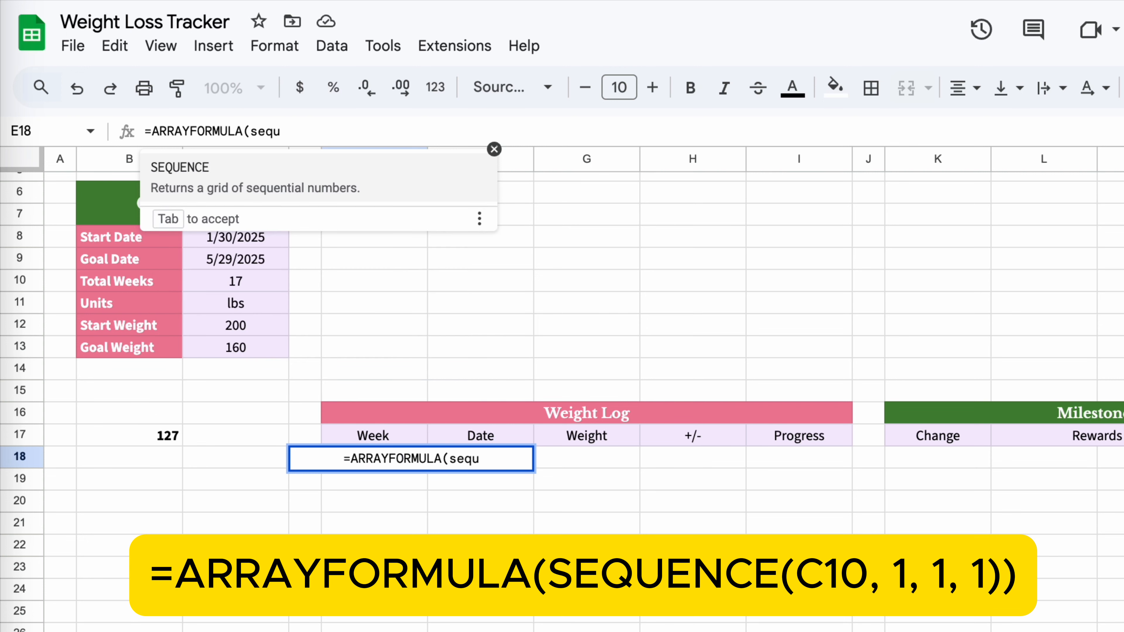
pyautogui.press('Tab')
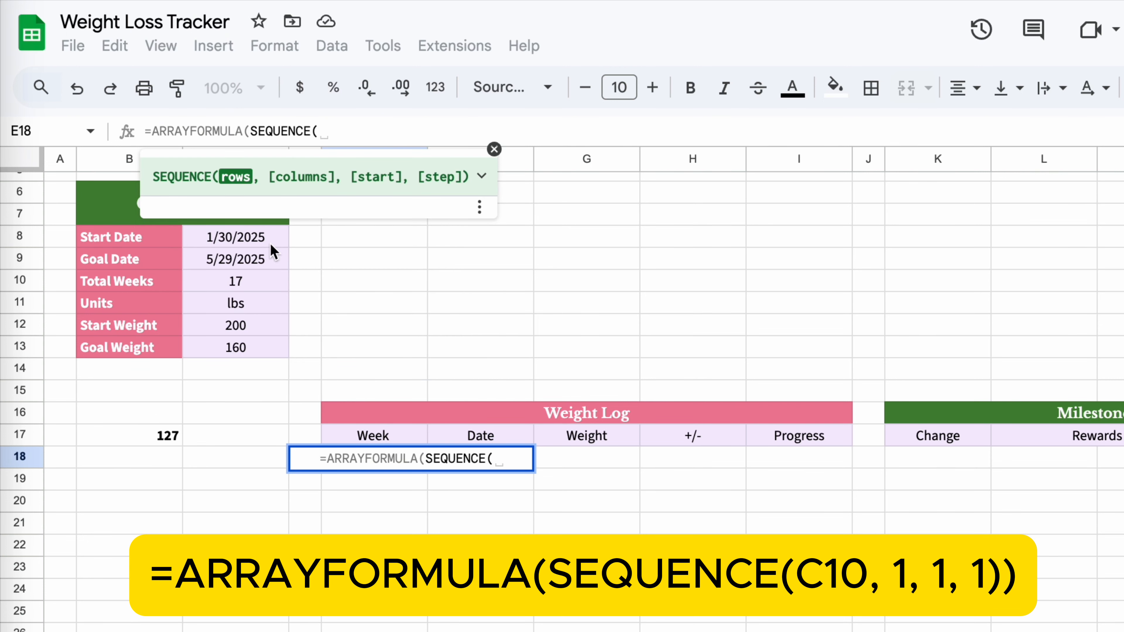
pyautogui.click(268, 284)
pyautogui.write(', ')
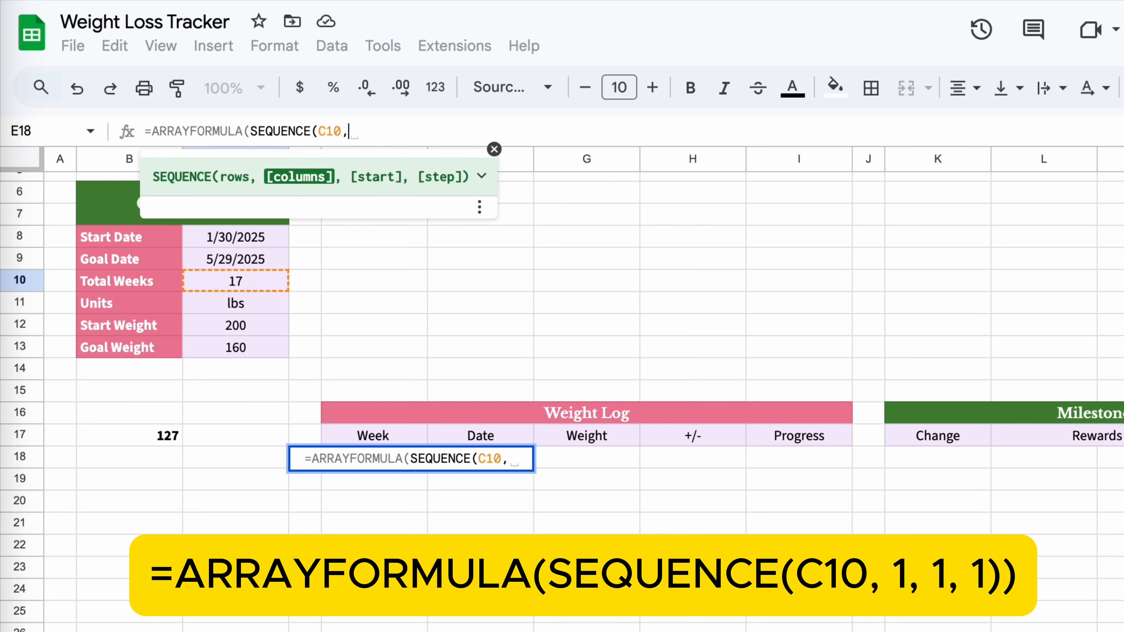
pyautogui.write(' 1, ')
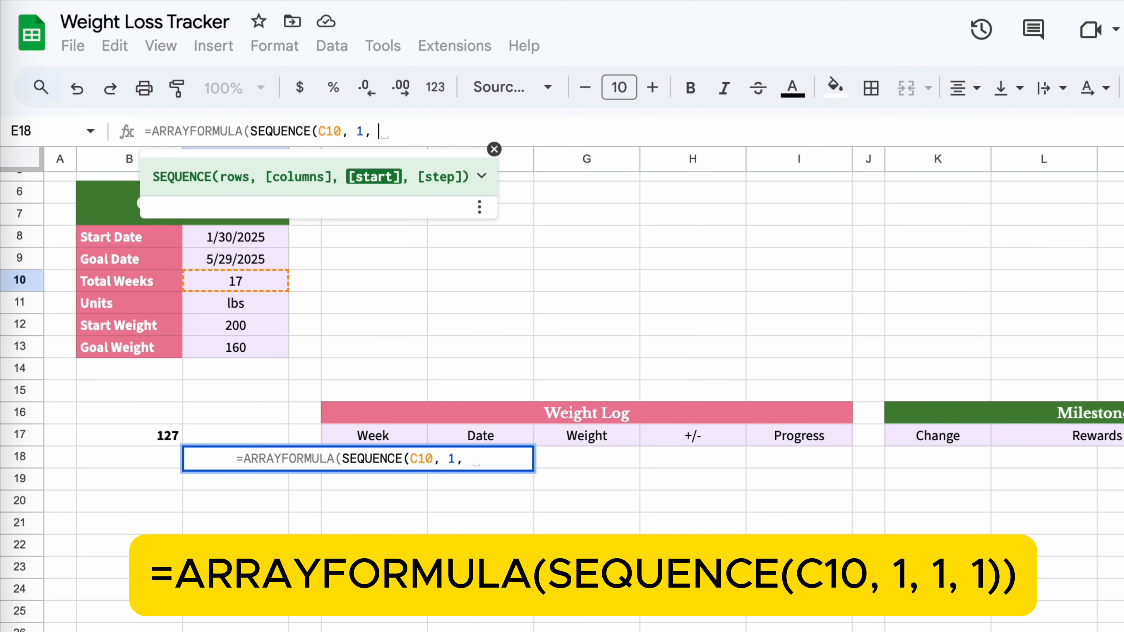
pyautogui.write('1, 1))')
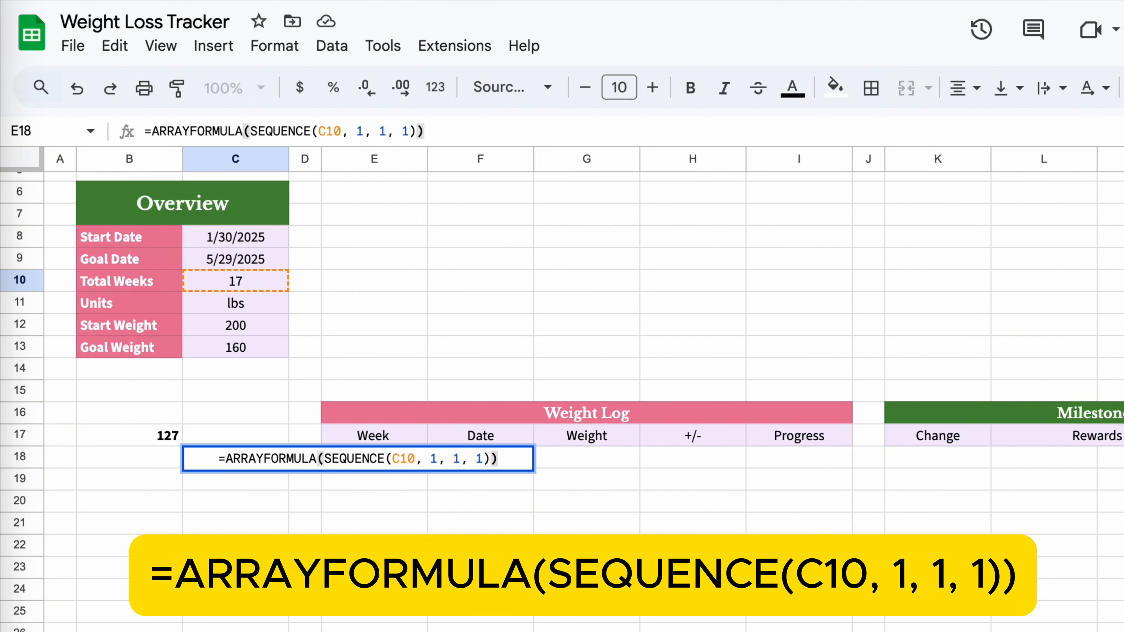
pyautogui.press('Return')
pyautogui.scroll(-3, 513, 584)
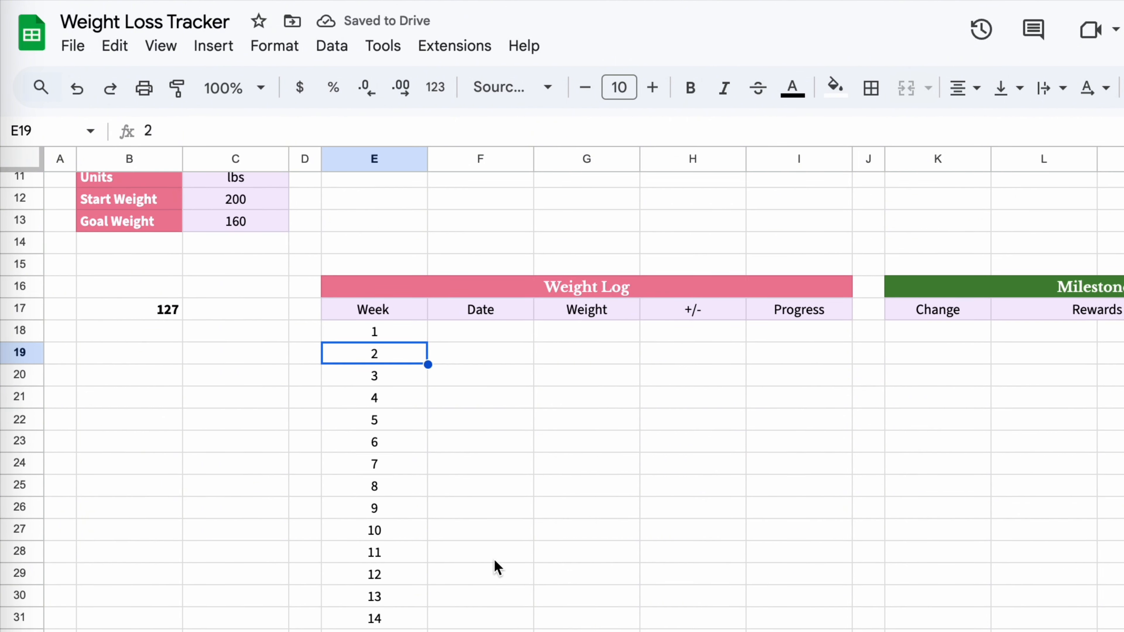
pyautogui.scroll(5, 496, 571)
pyautogui.scroll(-3, 495, 572)
# Enter =ARRAYFORMULA(C8 + SEQUENCE(C10, 1, 0, 7)) in F18 to fill the Date column of the Weight Log with weekly dates.
pyautogui.click(471, 491)
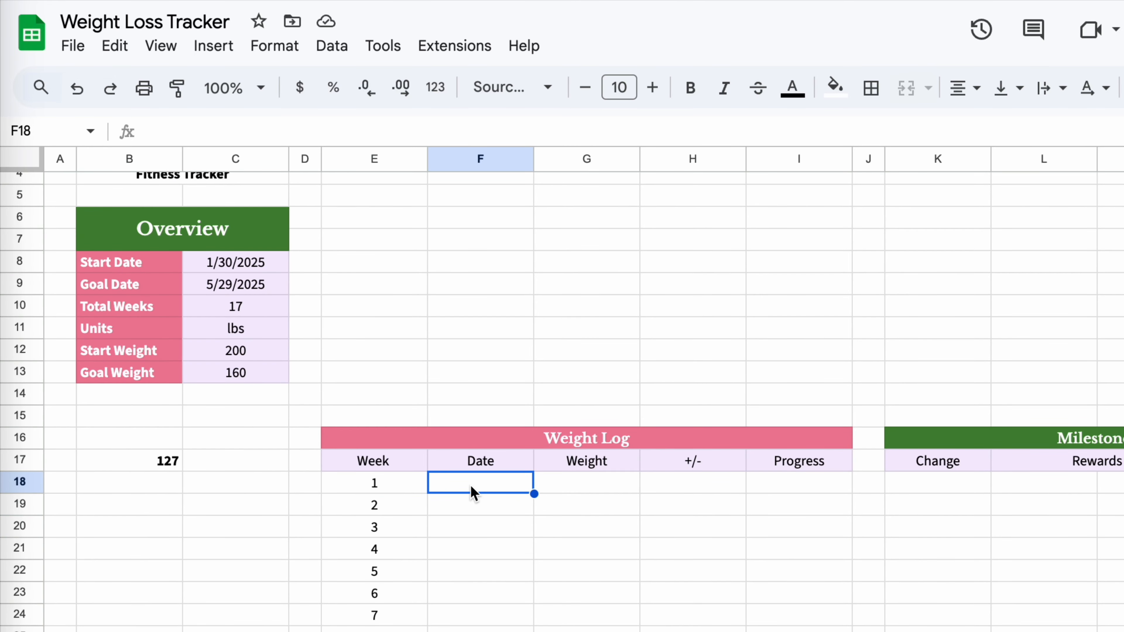
pyautogui.scroll(2, 473, 493)
pyautogui.scroll(-1, 471, 492)
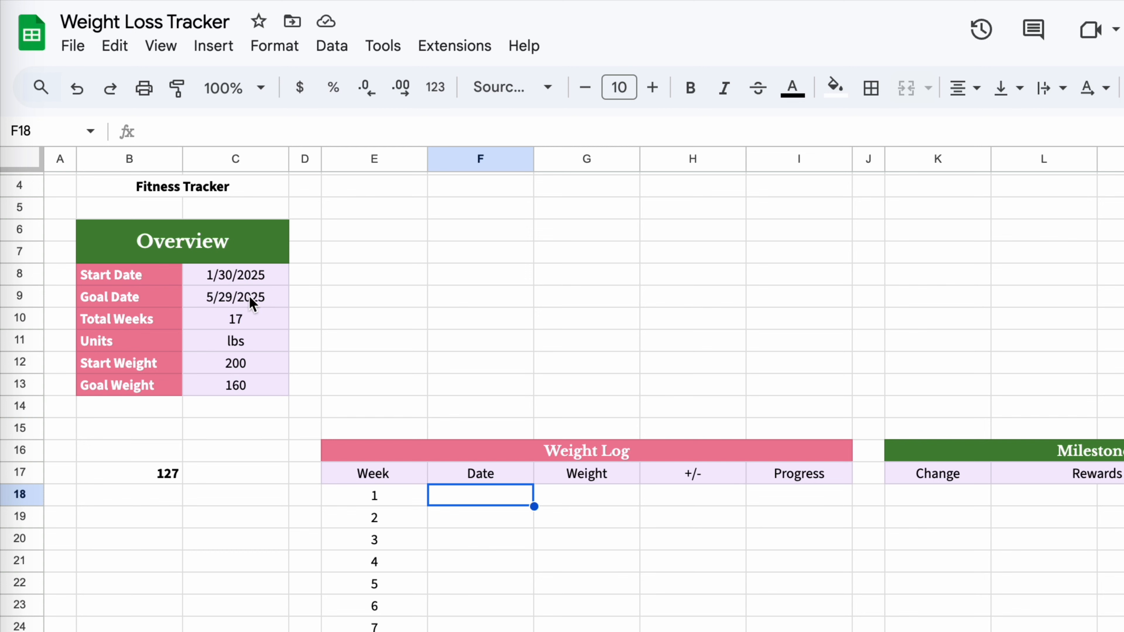
pyautogui.scroll(-4, 491, 507)
pyautogui.scroll(4, 502, 532)
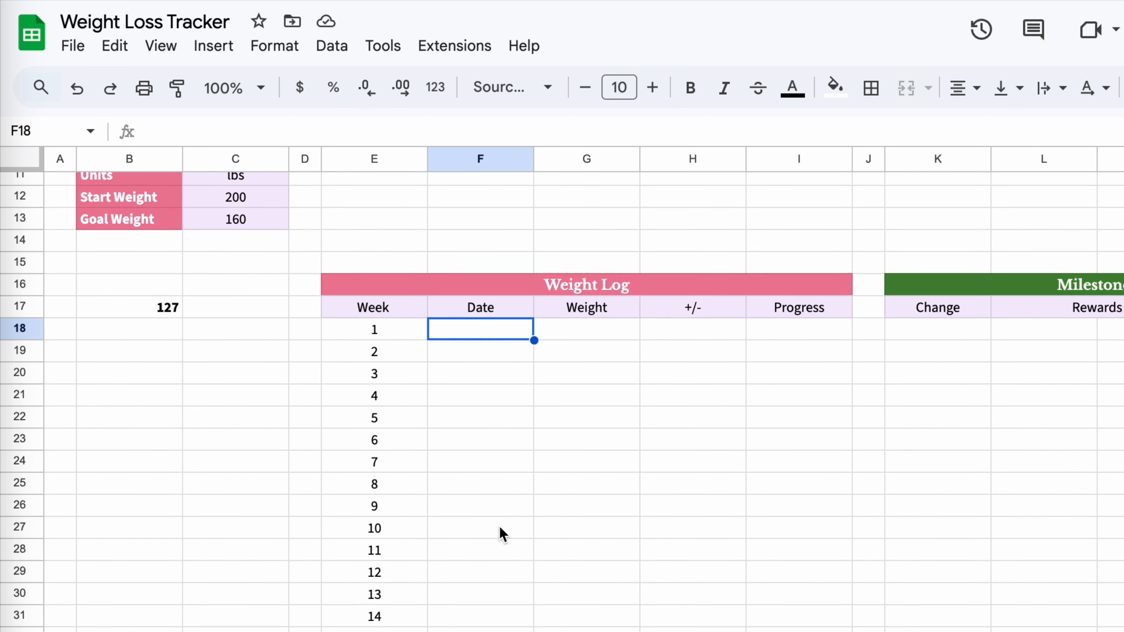
pyautogui.click(392, 132)
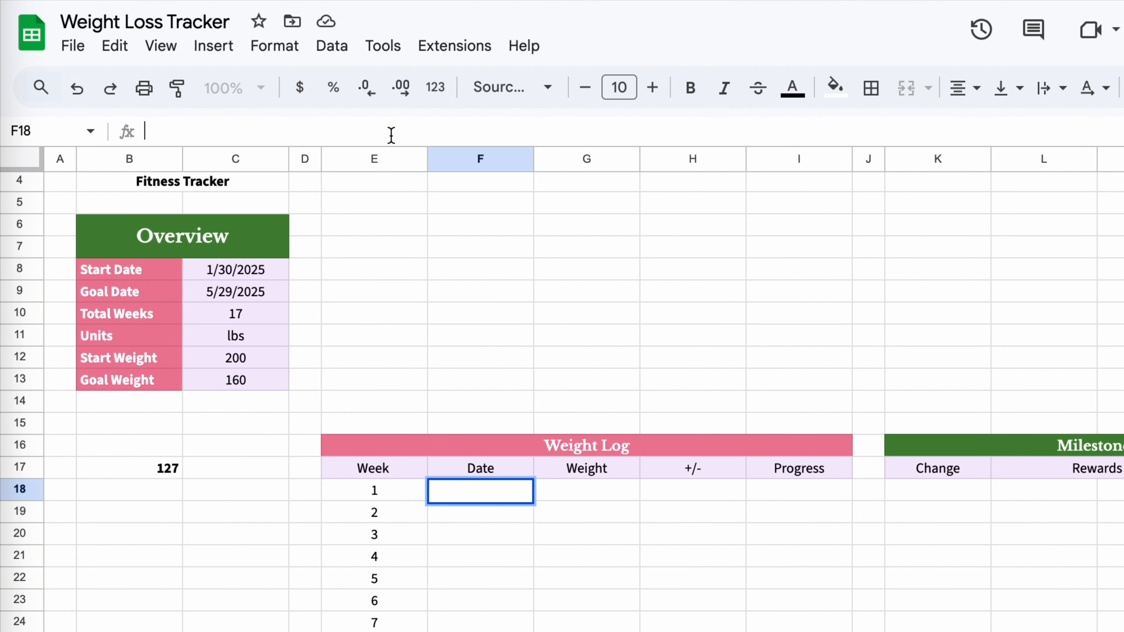
pyautogui.write('A')
pyautogui.press('BackSpace')
pyautogui.write('=A')
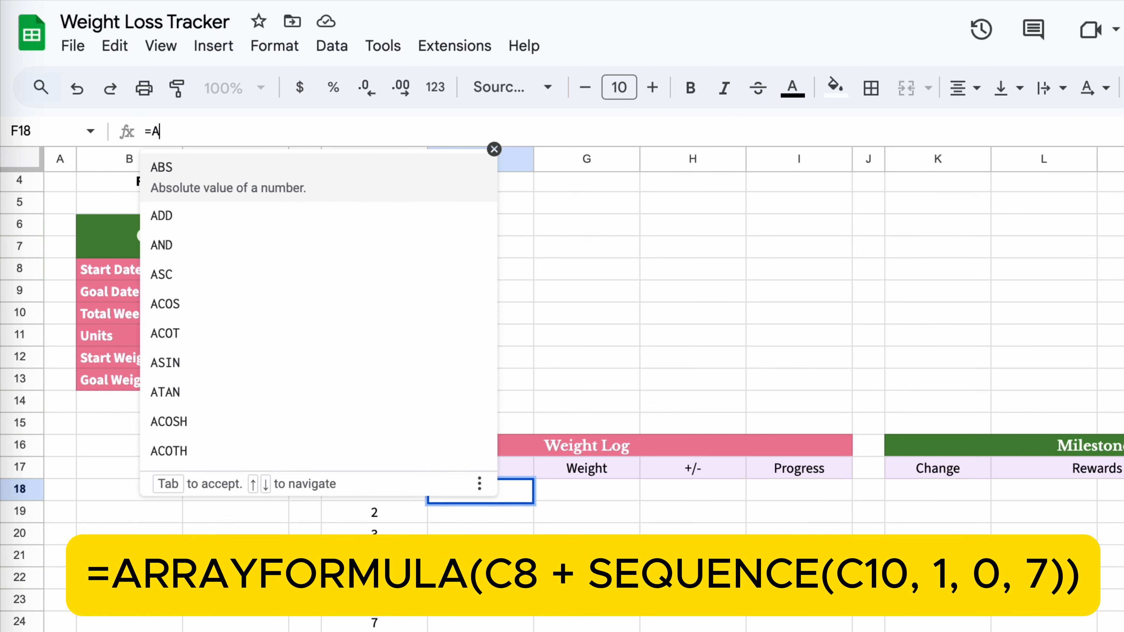
pyautogui.write('rr')
pyautogui.press('Tab')
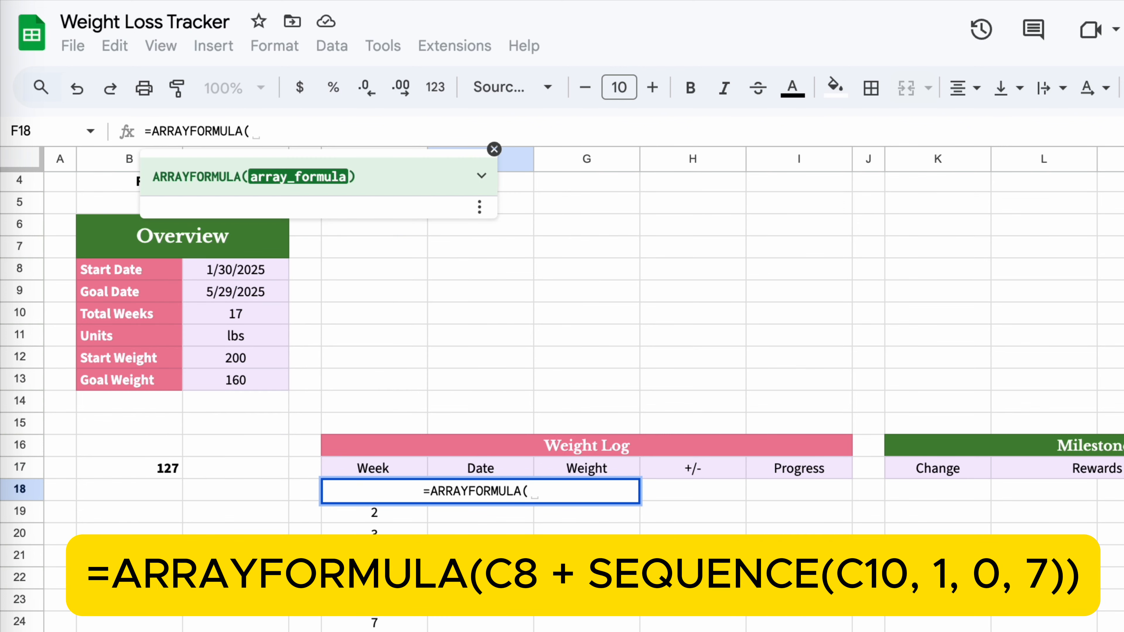
pyautogui.click(270, 270)
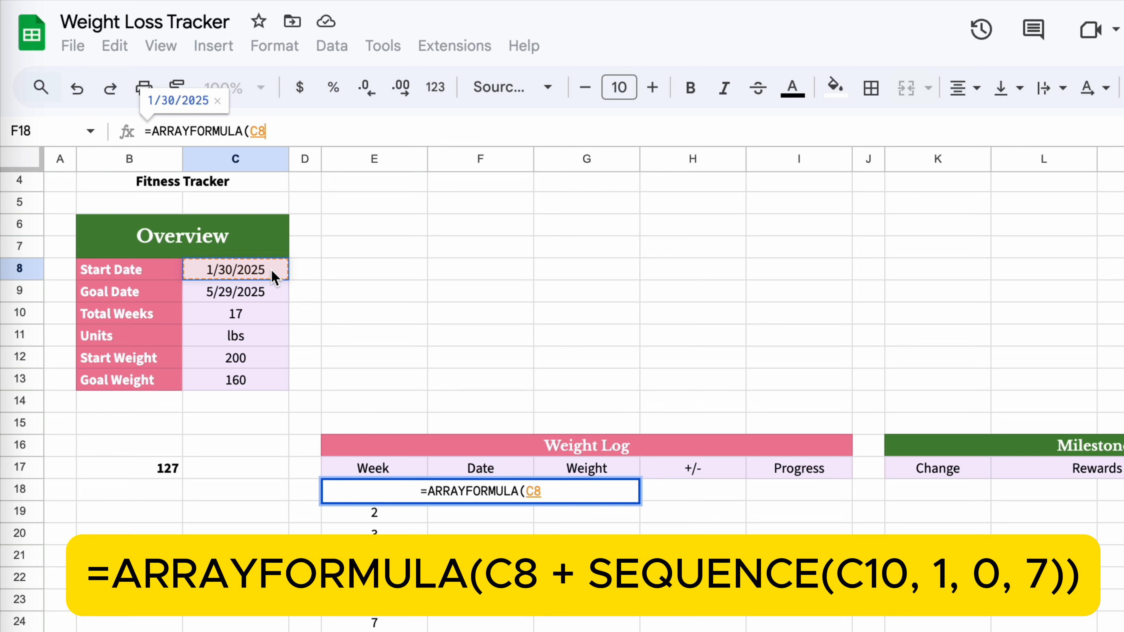
pyautogui.write('+ Sequen')
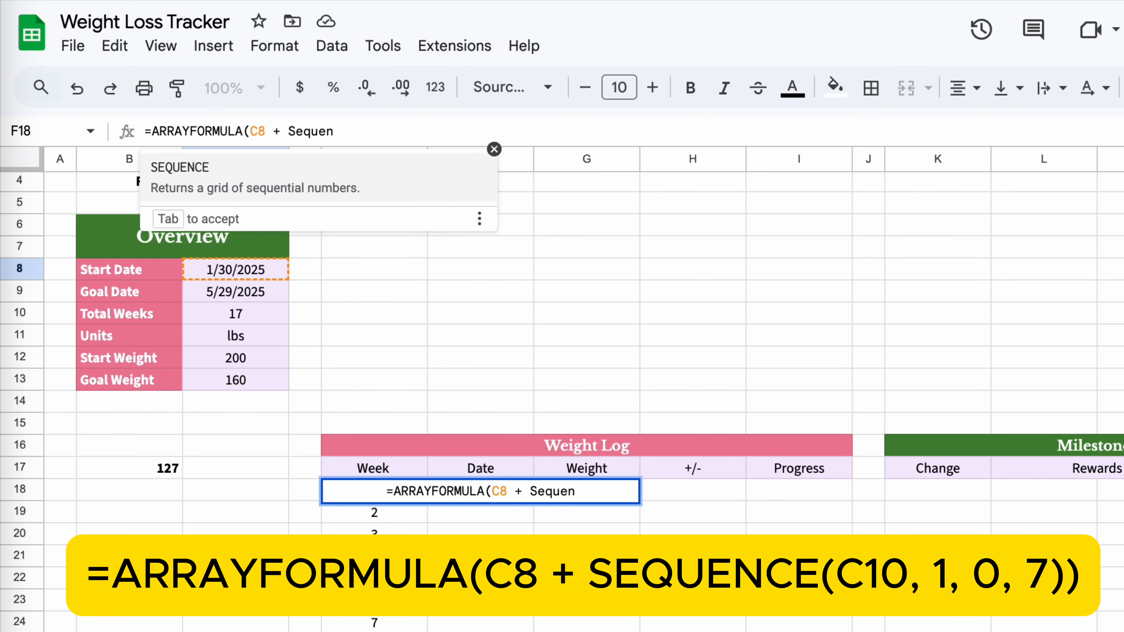
pyautogui.press('Tab')
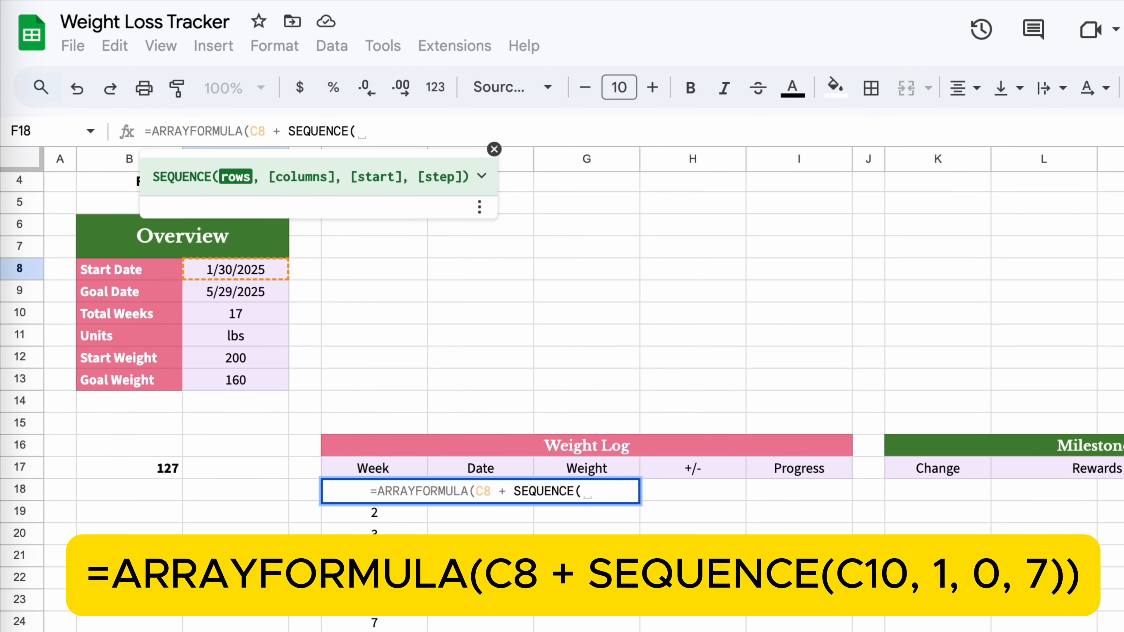
pyautogui.click(261, 320)
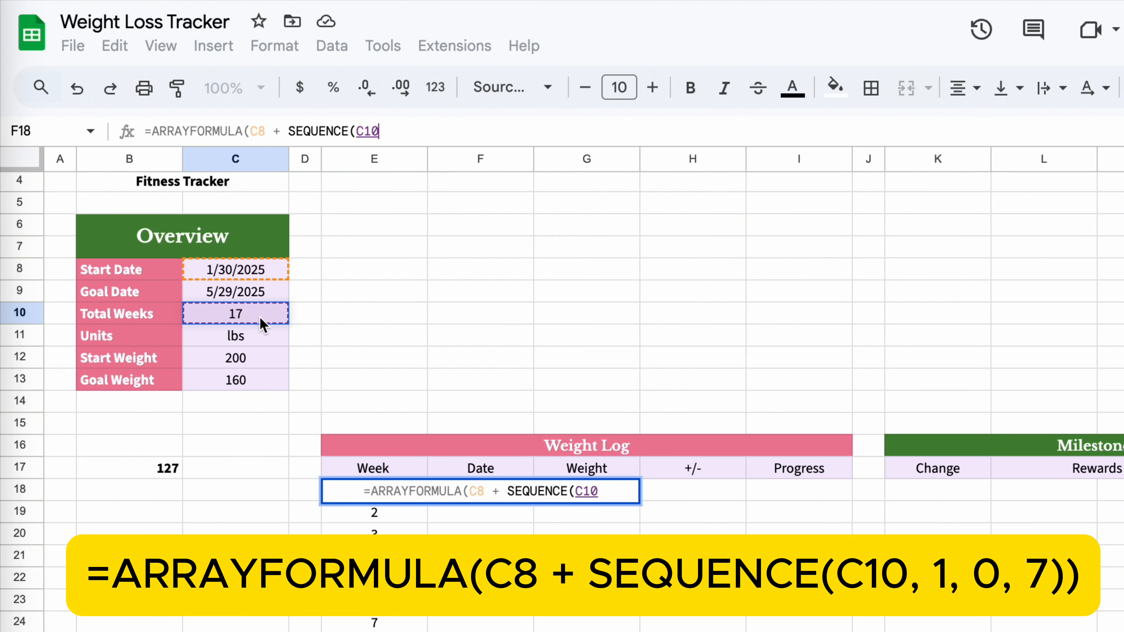
pyautogui.write(', 1')
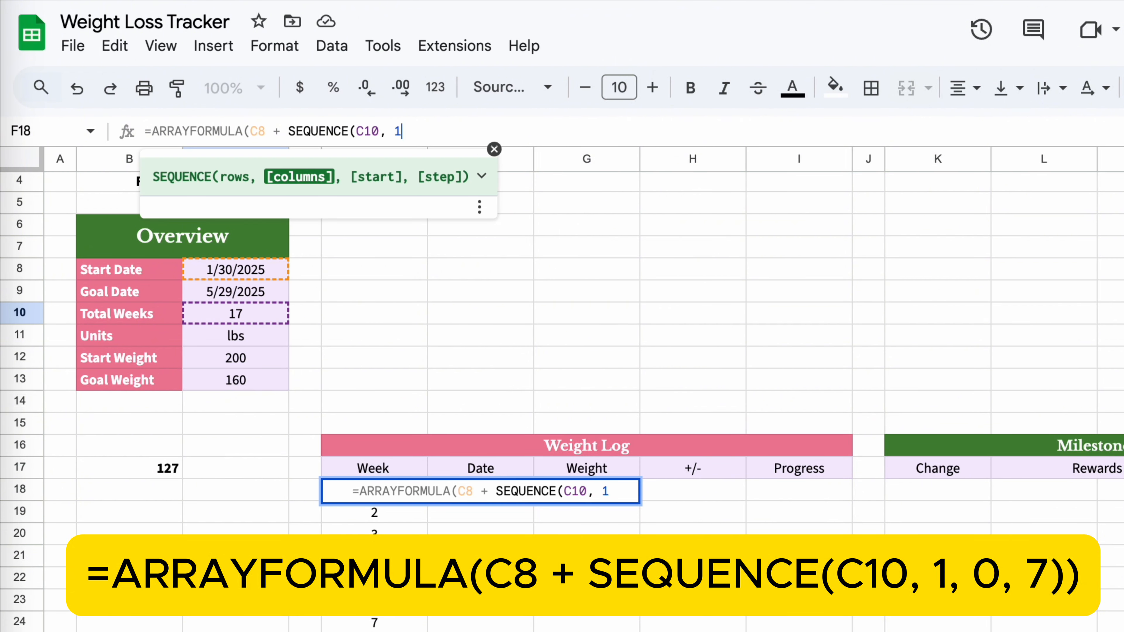
pyautogui.write(', ')
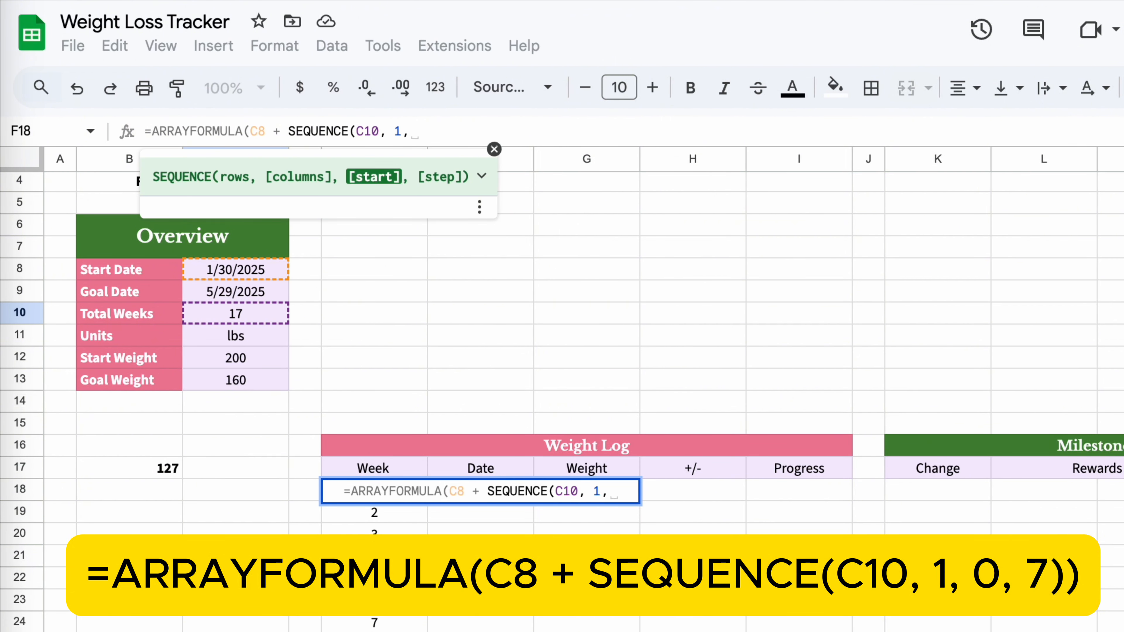
pyautogui.write('0, 7))')
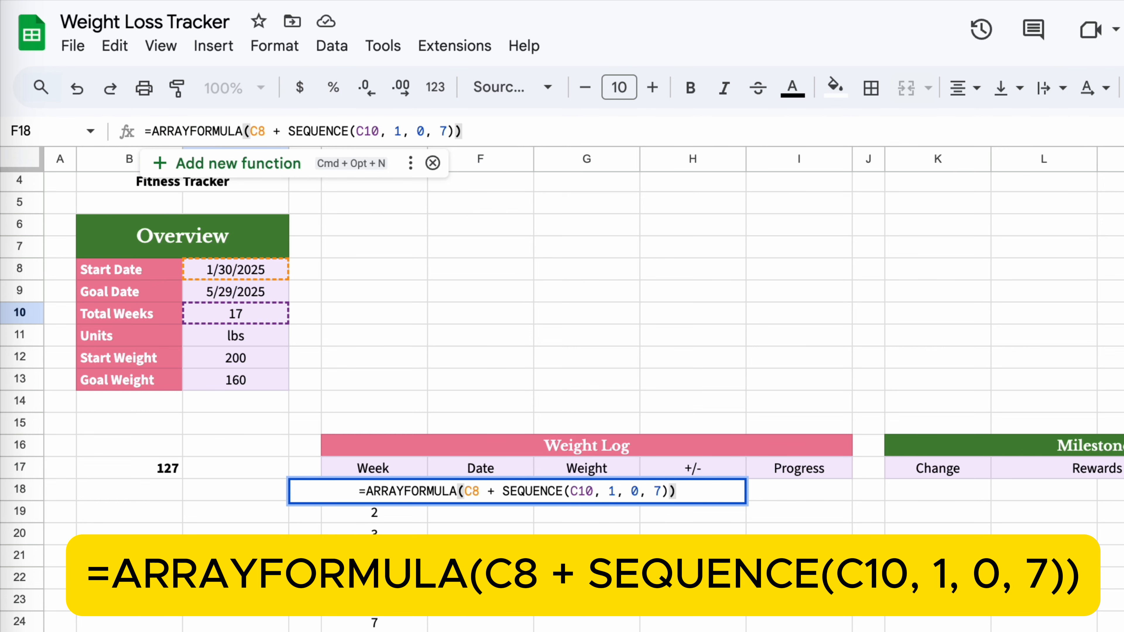
pyautogui.press('Return')
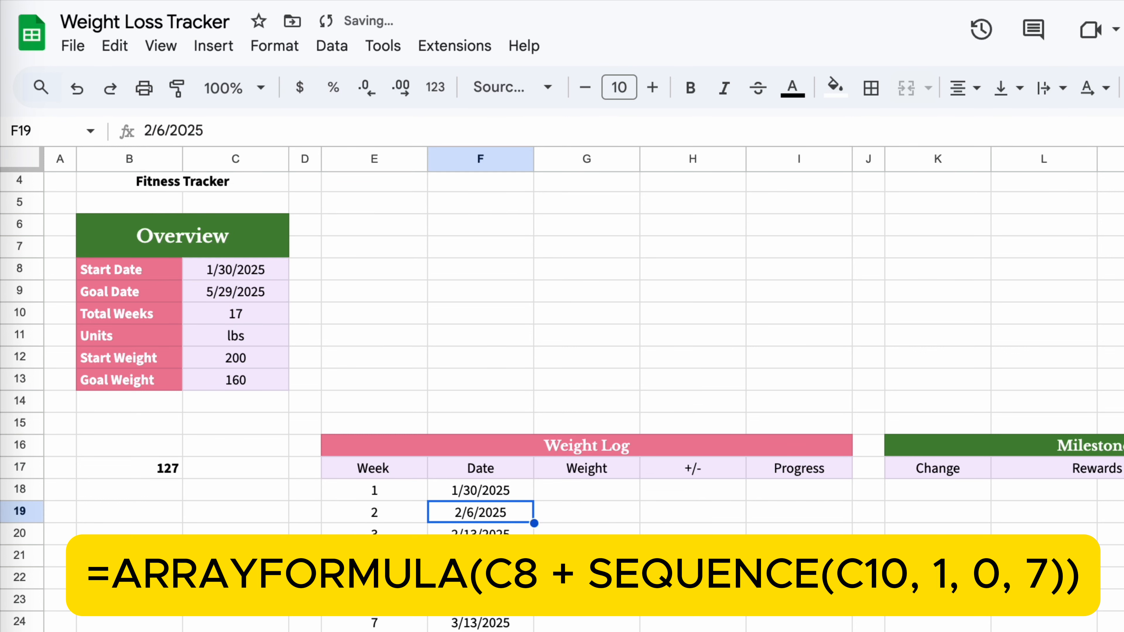
pyautogui.scroll(-3, 511, 581)
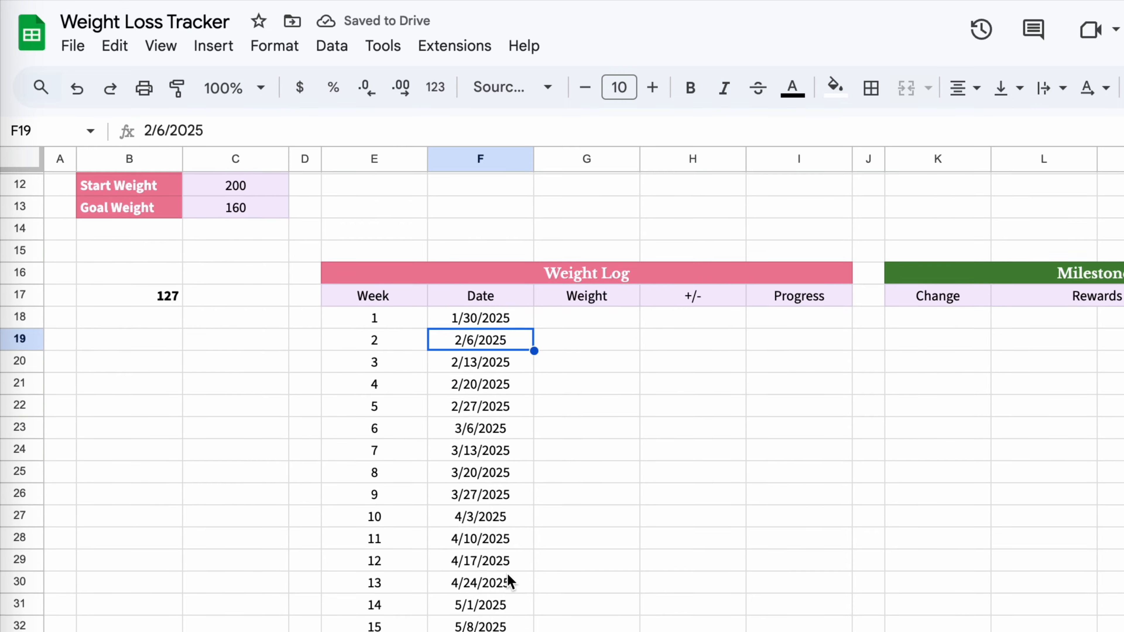
pyautogui.scroll(-6, 438, 530)
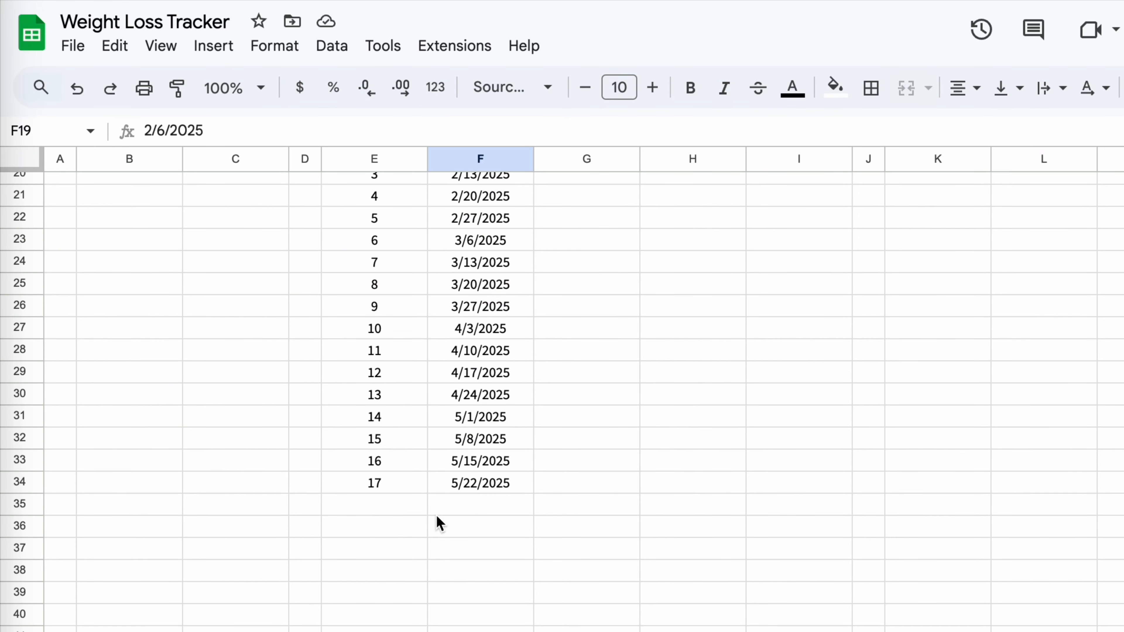
pyautogui.scroll(2, 436, 521)
pyautogui.scroll(5, 428, 588)
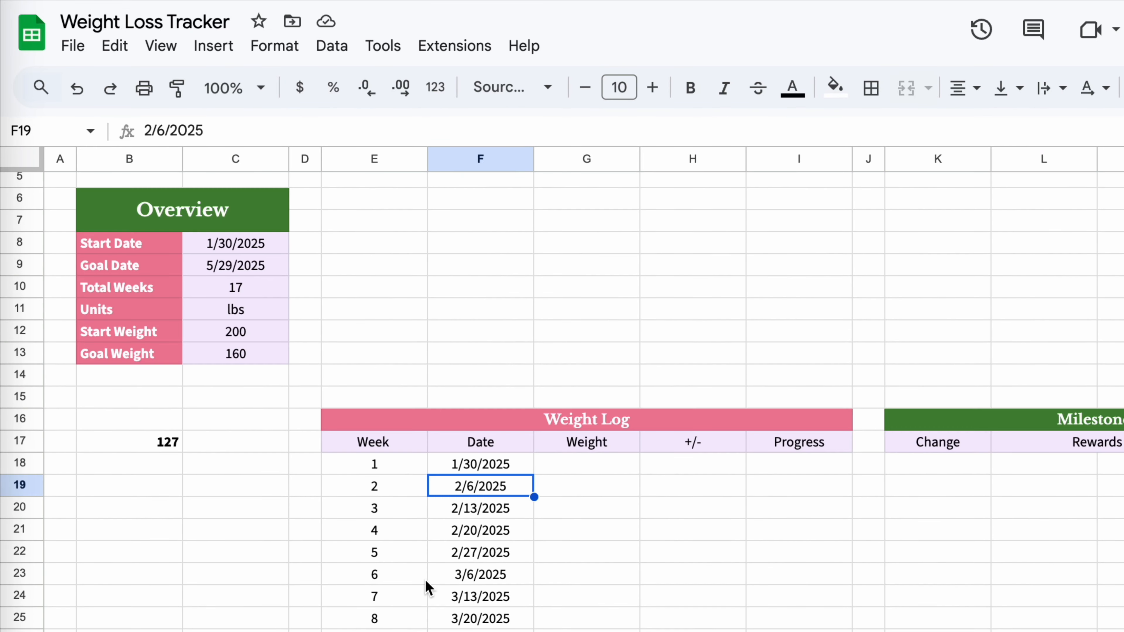
# Fill D18:D69 with a helper number series from 1 to 52 to mark out 52 weeks beside the Weight Log.
pyautogui.scroll(-5, 428, 588)
pyautogui.scroll(2, 428, 588)
pyautogui.click(305, 345)
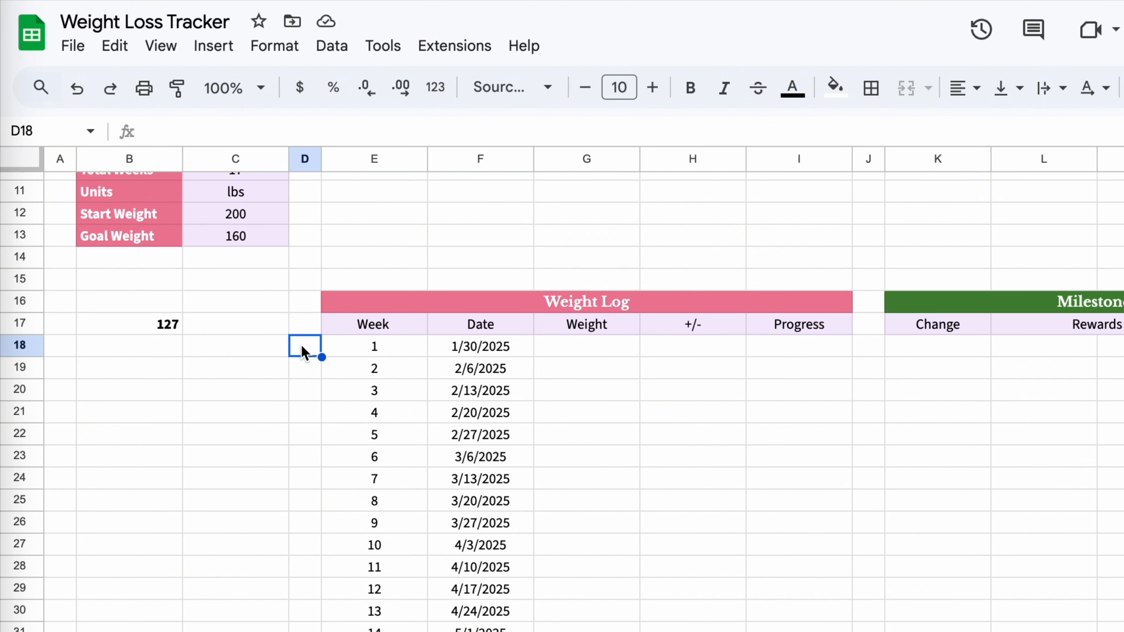
pyautogui.write('1')
pyautogui.press('Return')
pyautogui.write('2')
pyautogui.press('Return')
pyautogui.moveTo(310, 348); pyautogui.dragTo(321, 625)
pyautogui.scroll(-5, 321, 419)
pyautogui.moveTo(322, 417); pyautogui.dragTo(320, 537)
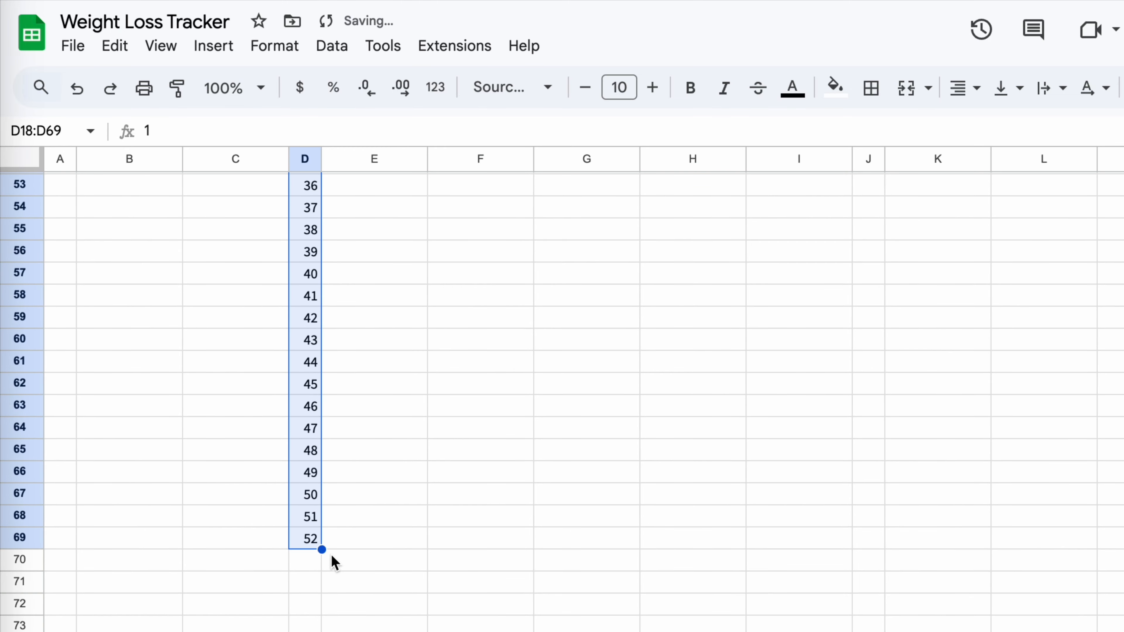
# Add a black bottom border across B69:N69 to mark the last row of the tracker.
pyautogui.moveTo(92, 544); pyautogui.dragTo(1123, 538)
pyautogui.click(871, 88)
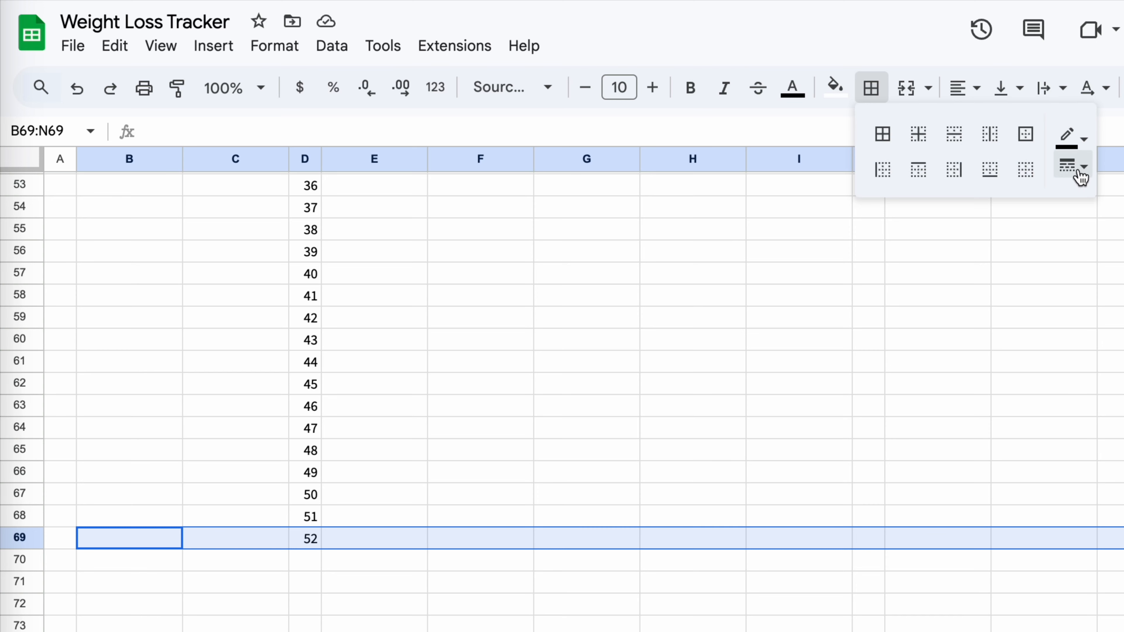
pyautogui.click(989, 178)
pyautogui.click(343, 461)
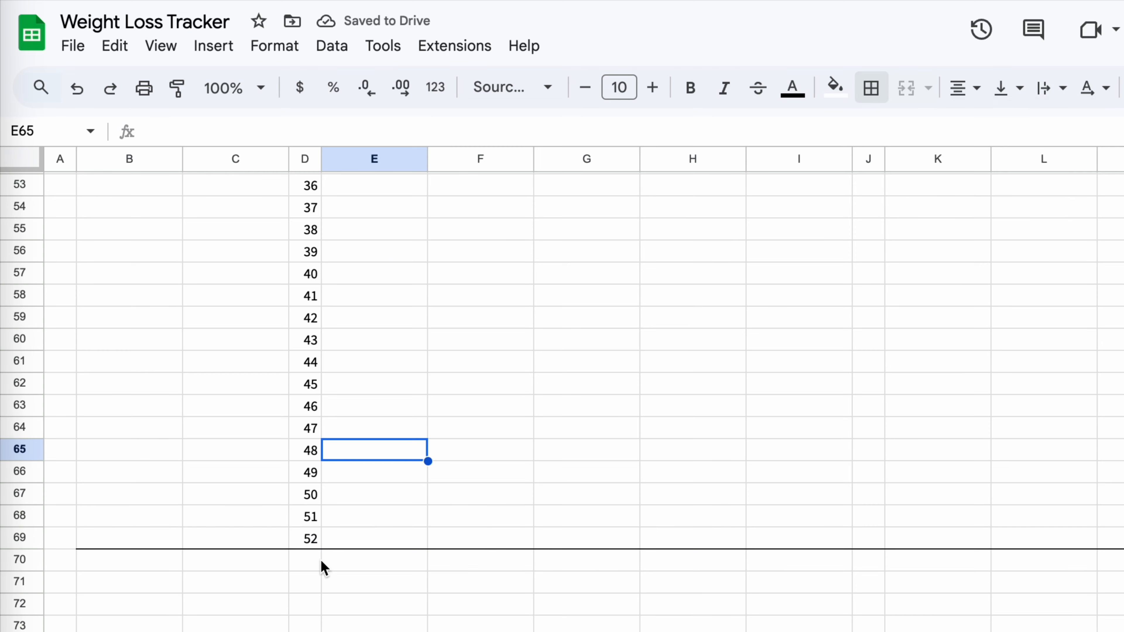
# Delete the helper numbers from D18:D69.
pyautogui.moveTo(310, 538); pyautogui.dragTo(305, 280)
pyautogui.press('Delete')
pyautogui.scroll(2, 442, 381)
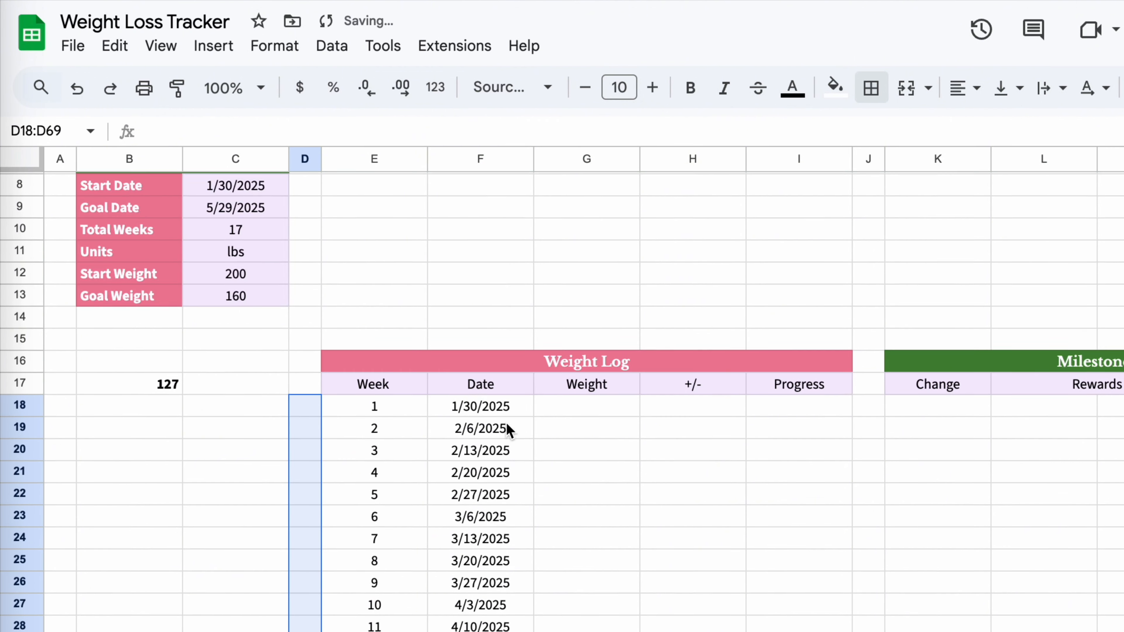
# Format the Date column F18:F69 with the full-month custom date format August 5, 1930.
pyautogui.click(508, 406)
pyautogui.press('super+shift+Down')
pyautogui.press('super+shift+Down')
pyautogui.scroll(12, 526, 267)
pyautogui.click(331, 46)
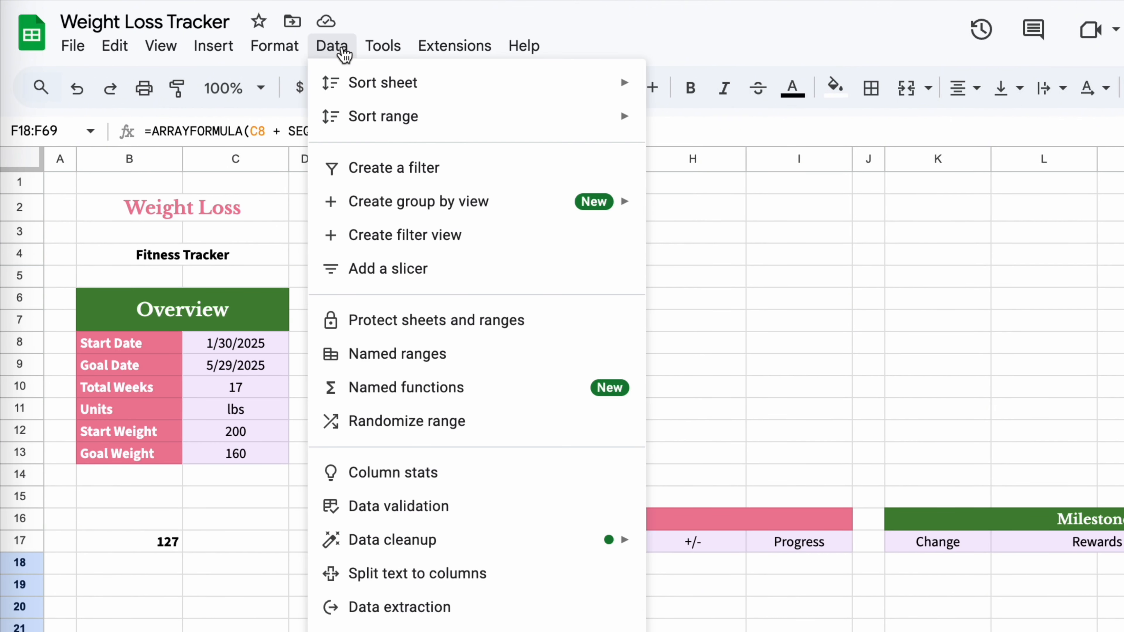
pyautogui.moveTo(274, 46)
pyautogui.moveTo(309, 134)
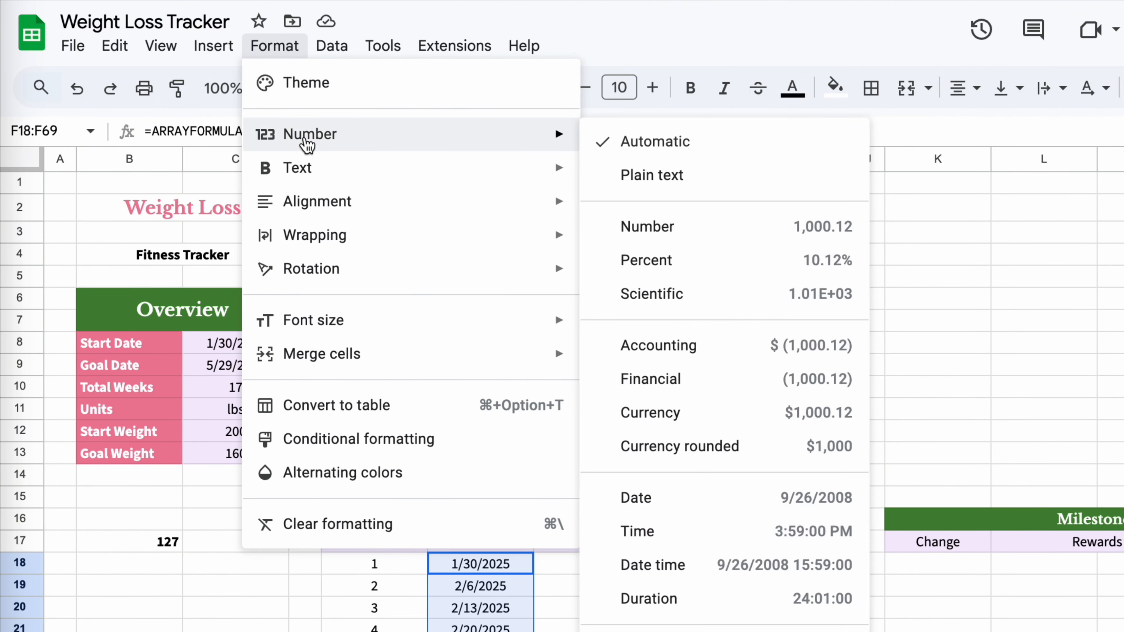
pyautogui.click(641, 630)
pyautogui.scroll(-3, 617, 531)
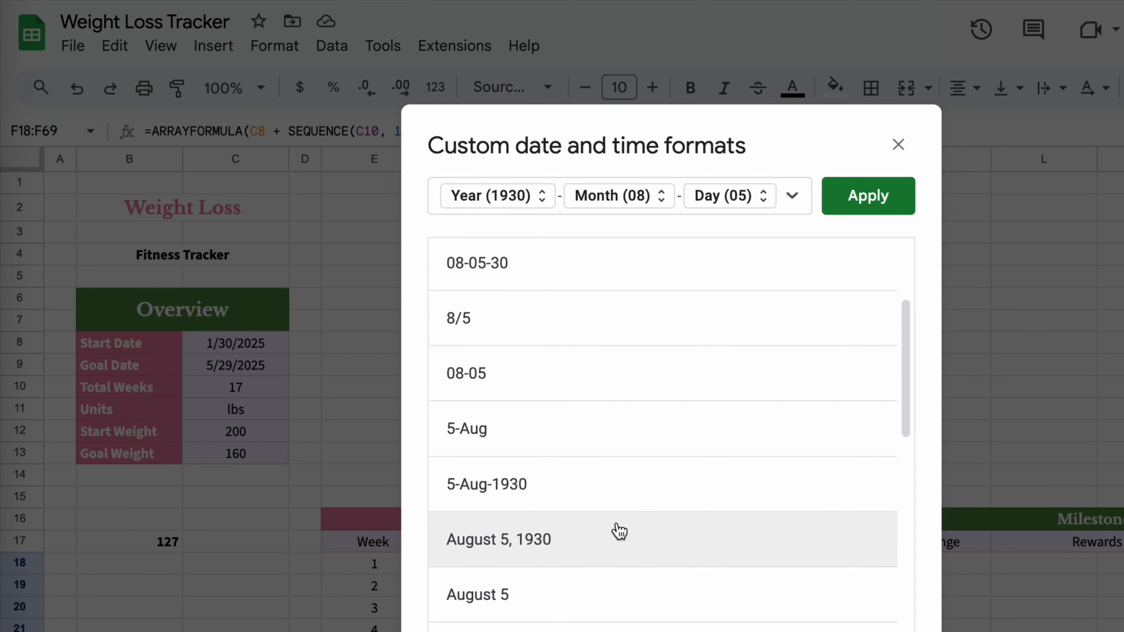
pyautogui.click(614, 453)
pyautogui.click(868, 196)
pyautogui.scroll(-3, 785, 398)
pyautogui.scroll(3, 785, 422)
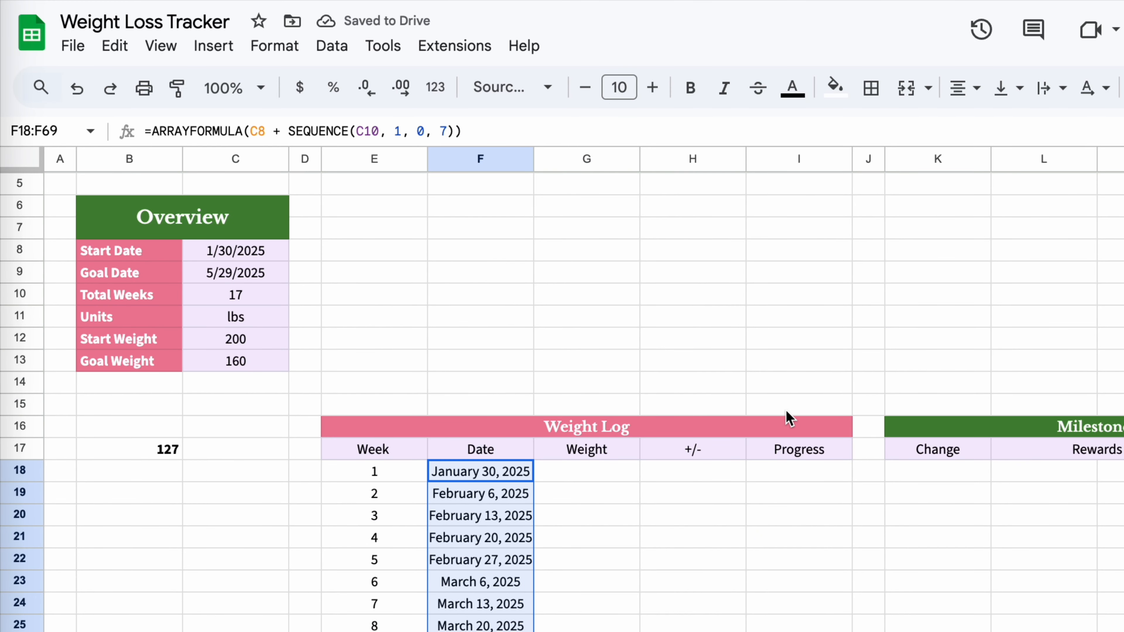
# Apply the abbreviated-month custom date format Aug 5, 1930 to the Date column F18:F69.
pyautogui.click(266, 48)
pyautogui.moveTo(376, 137)
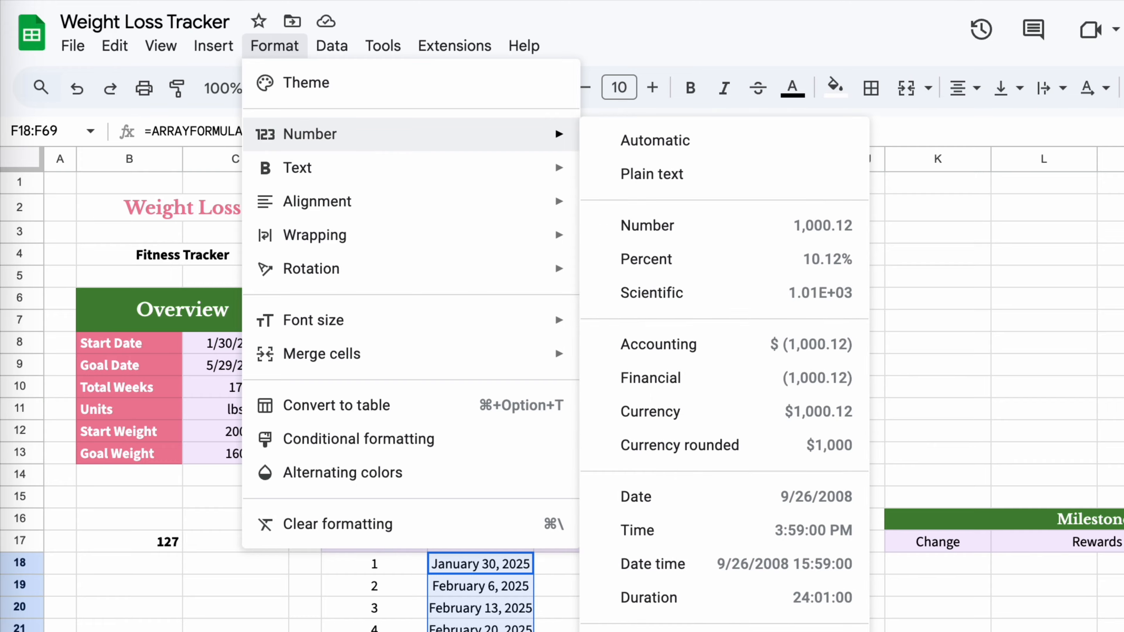
pyautogui.click(641, 628)
pyautogui.scroll(-3, 704, 483)
pyautogui.scroll(-3, 705, 483)
pyautogui.click(639, 496)
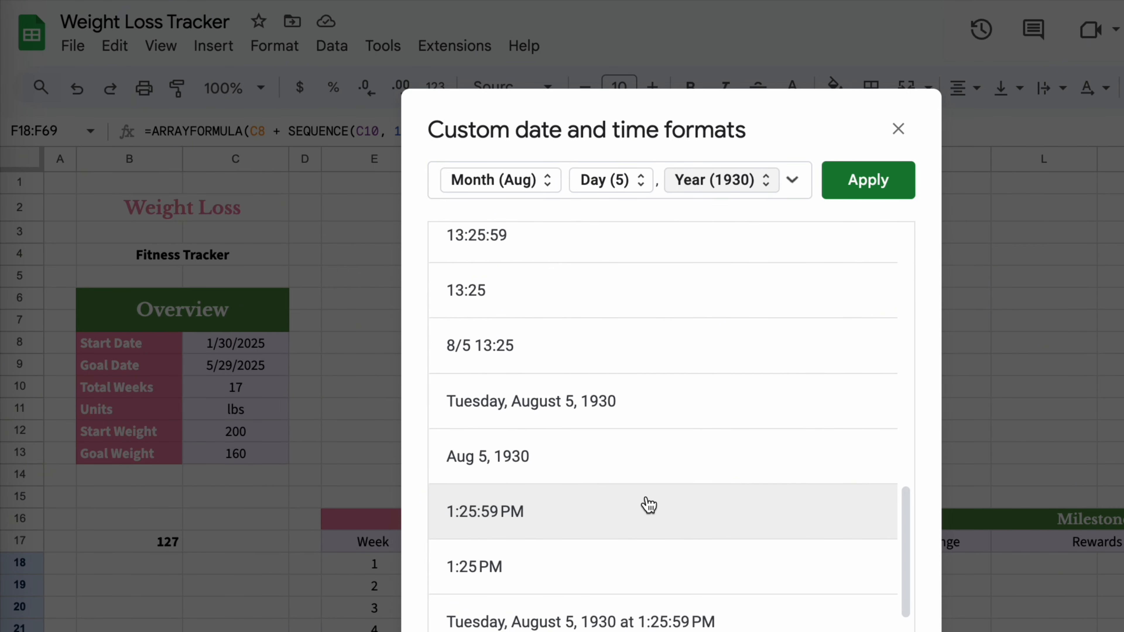
pyautogui.press('Return')
pyautogui.scroll(-5, 667, 595)
pyautogui.scroll(1, 667, 595)
pyautogui.click(667, 595)
pyautogui.scroll(3, 667, 595)
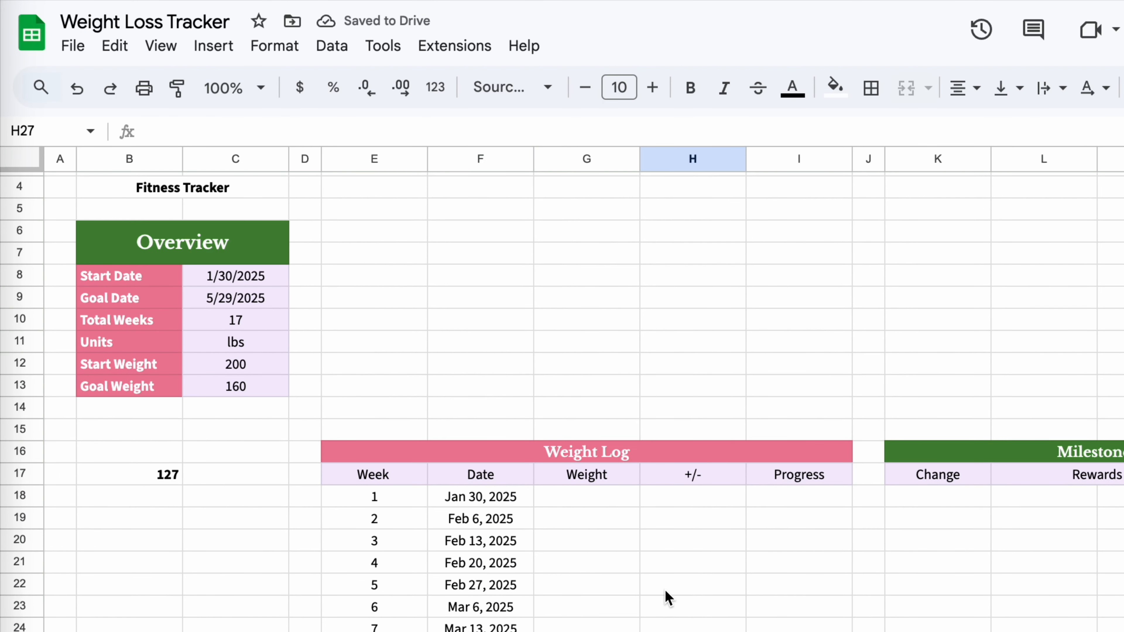
pyautogui.scroll(-5, 667, 594)
pyautogui.scroll(5, 667, 591)
# Fill the Total Weeks value cell C10 with the custom light yellow #fefedf.
pyautogui.click(259, 386)
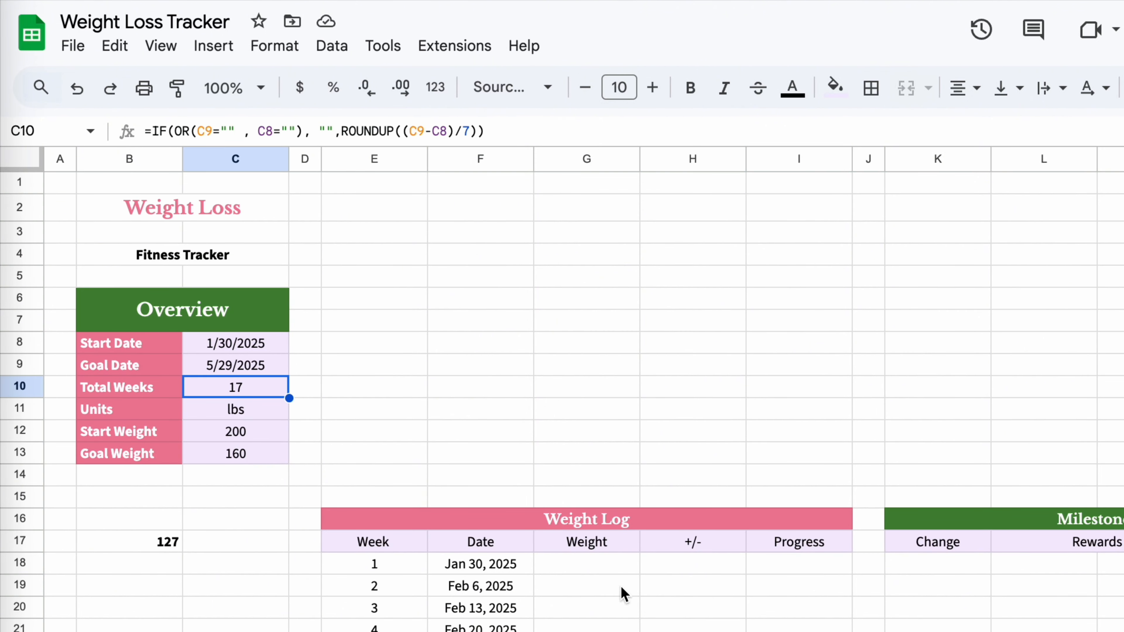
pyautogui.click(694, 568)
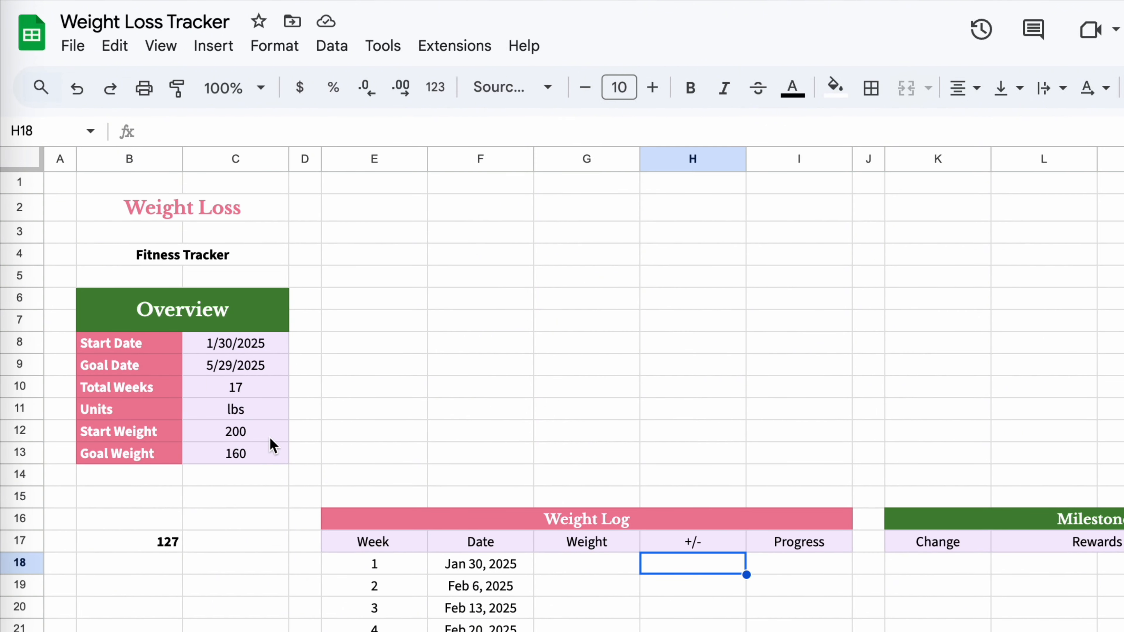
pyautogui.click(271, 392)
pyautogui.click(834, 87)
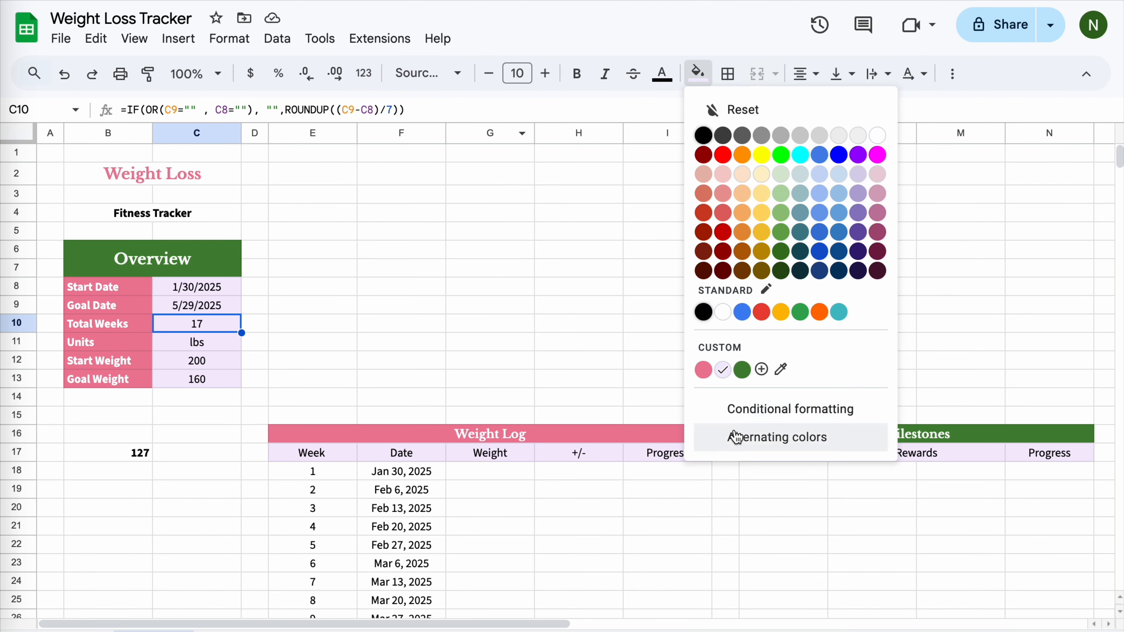
pyautogui.click(910, 442)
pyautogui.write('#fefedf')
pyautogui.click(651, 461)
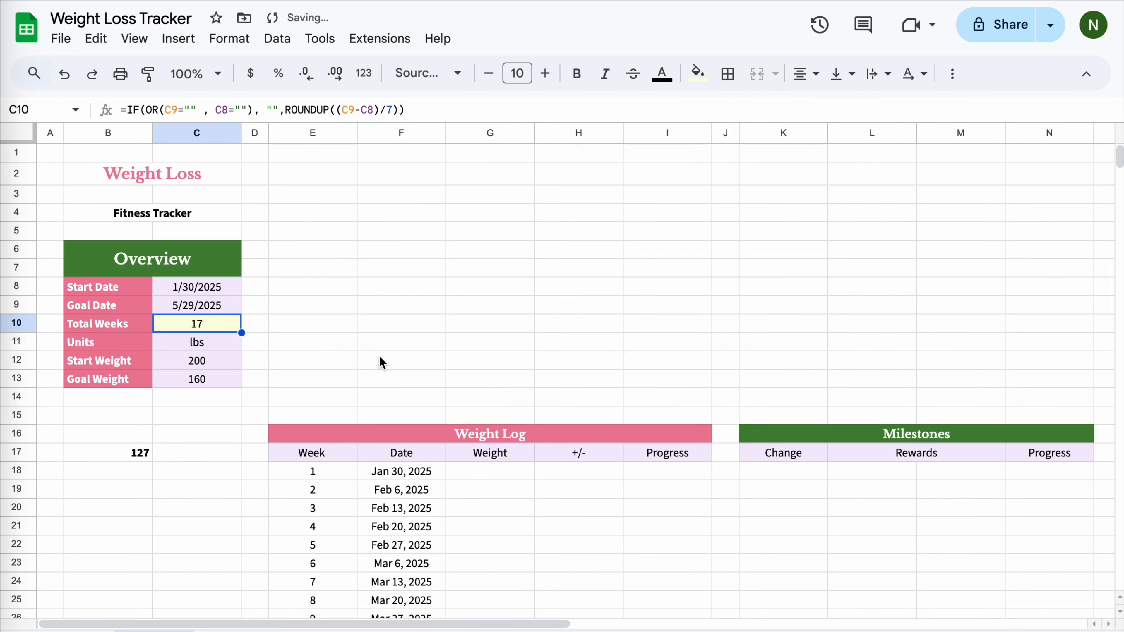
pyautogui.click(381, 364)
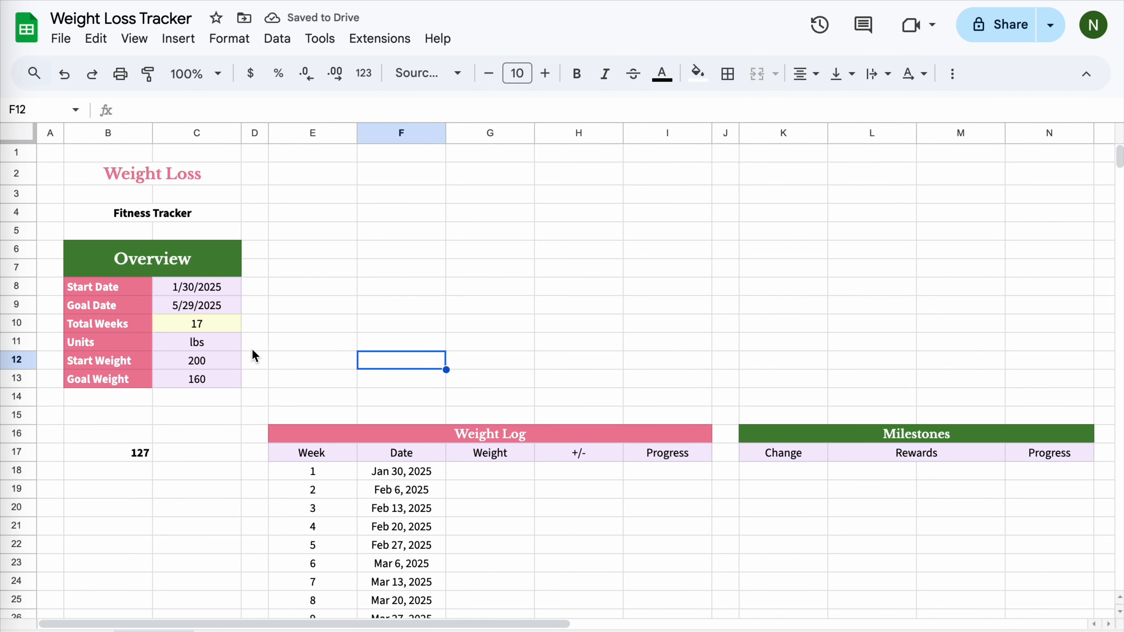
# Make the Overview values C8:C13 bold in the custom dark purple text color.
pyautogui.scroll(-3, 253, 349)
pyautogui.moveTo(208, 237); pyautogui.dragTo(204, 329)
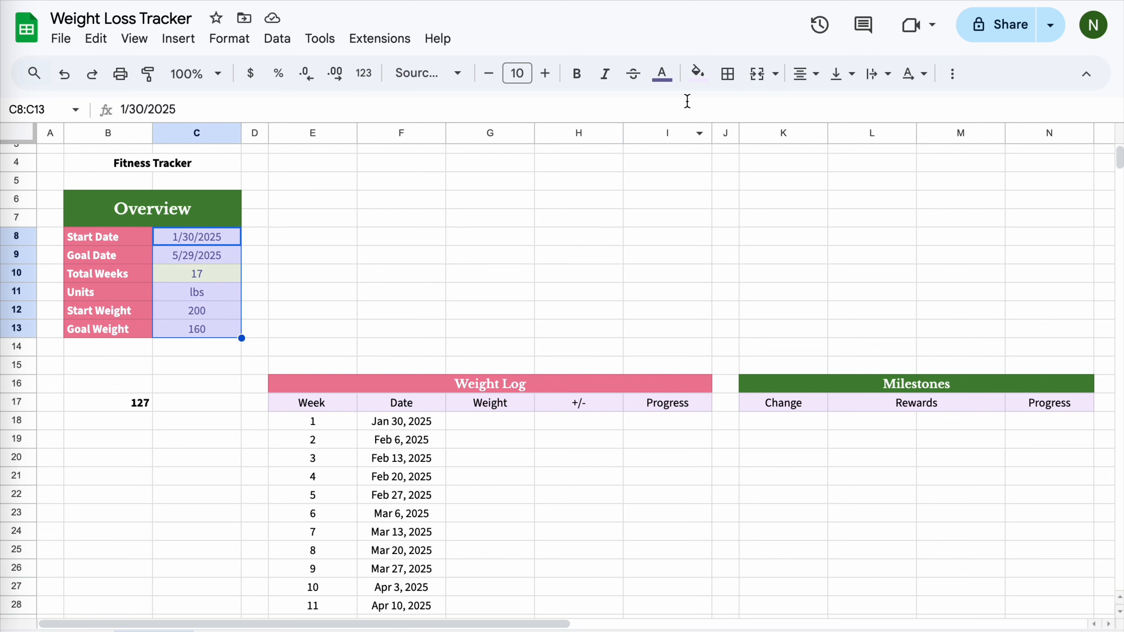
pyautogui.click(576, 74)
pyautogui.click(404, 305)
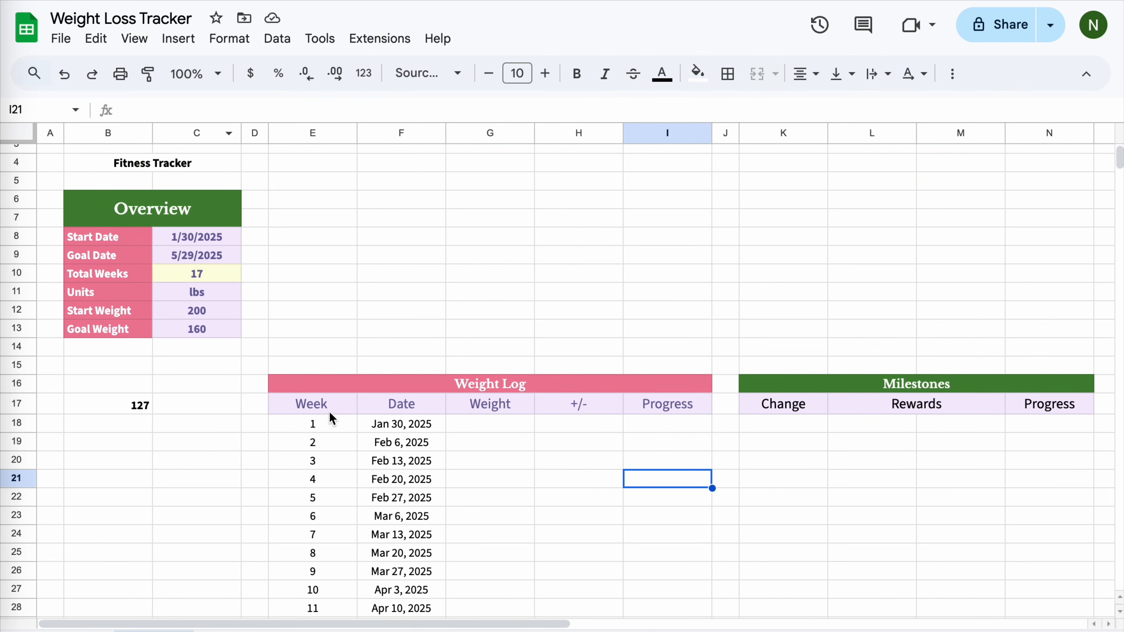
# Make the Weight Log headers E17:I17 bold, and give the Milestones headers K17:N17 bold, custom dark purple text.
pyautogui.moveTo(326, 407); pyautogui.dragTo(671, 408)
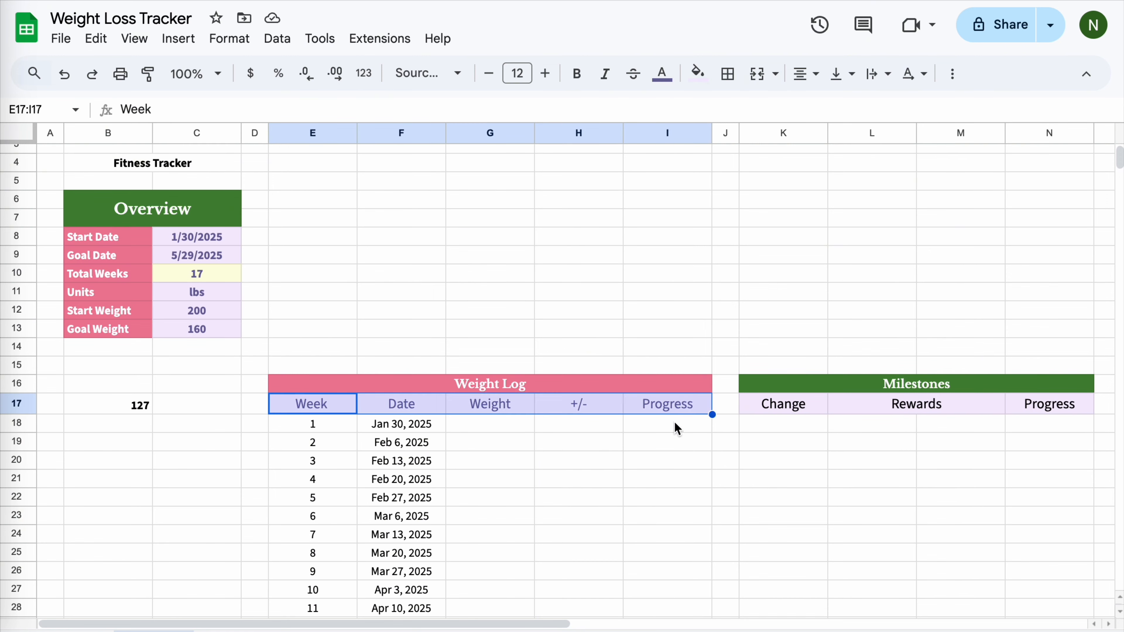
pyautogui.click(576, 74)
pyautogui.moveTo(772, 404); pyautogui.dragTo(1012, 409)
pyautogui.click(662, 74)
pyautogui.click(745, 369)
pyautogui.click(579, 273)
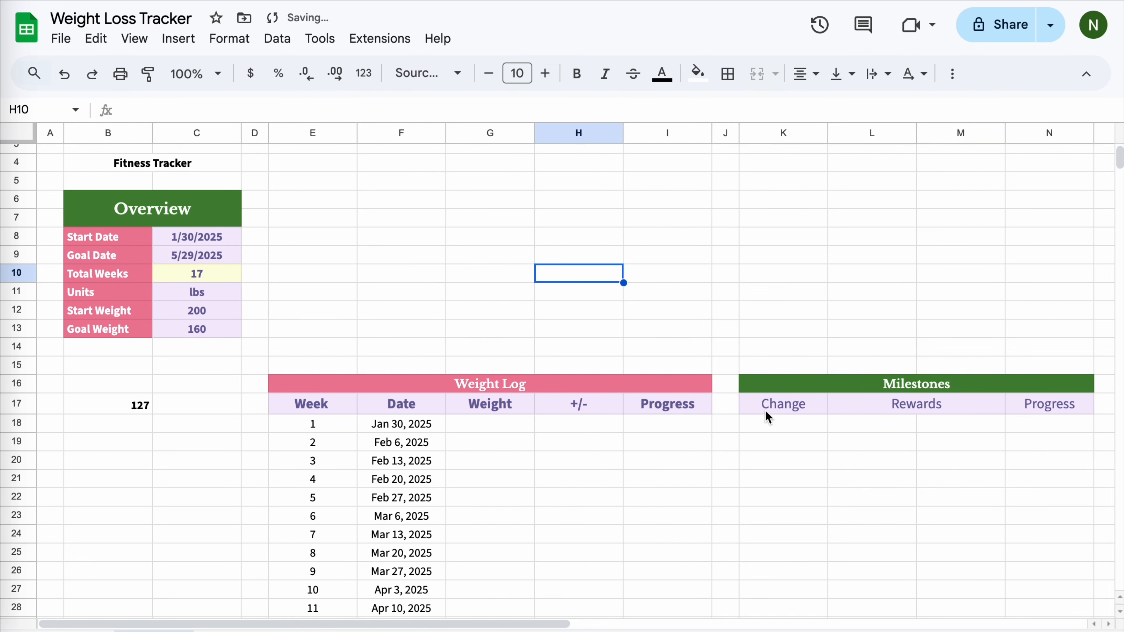
pyautogui.moveTo(765, 407); pyautogui.dragTo(1035, 408)
pyautogui.click(576, 74)
pyautogui.click(529, 238)
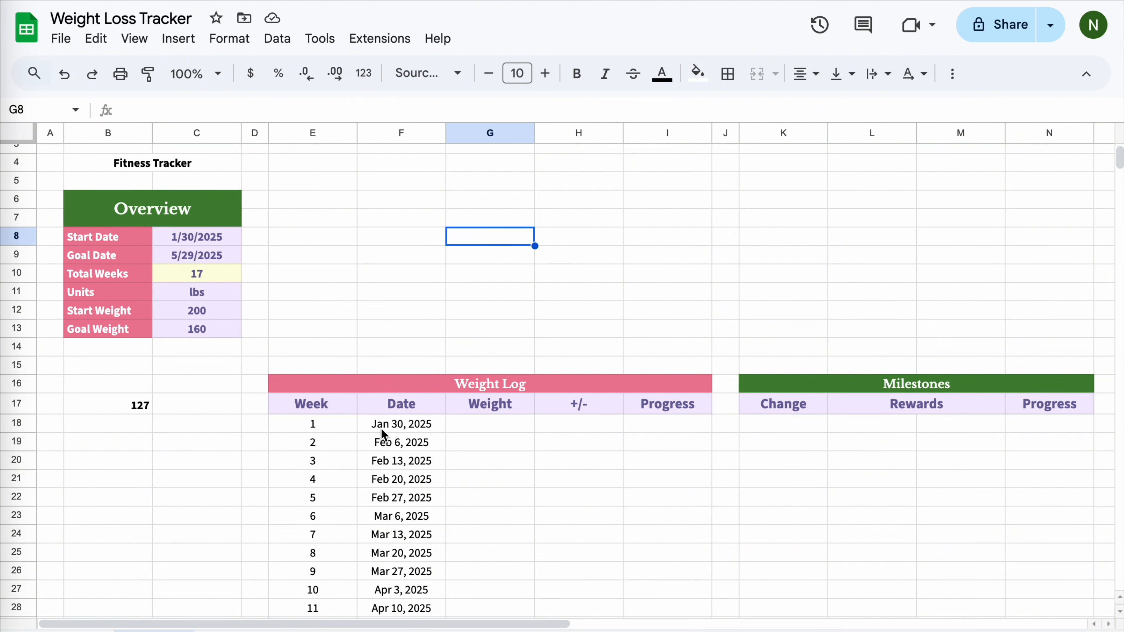
# Apply the custom dark purple text color to all Weight Log and Milestones body cells from E18 through column N down to the sheet's end.
pyautogui.click(301, 430)
pyautogui.hotkey('ctrl', 'shift', 'Right')
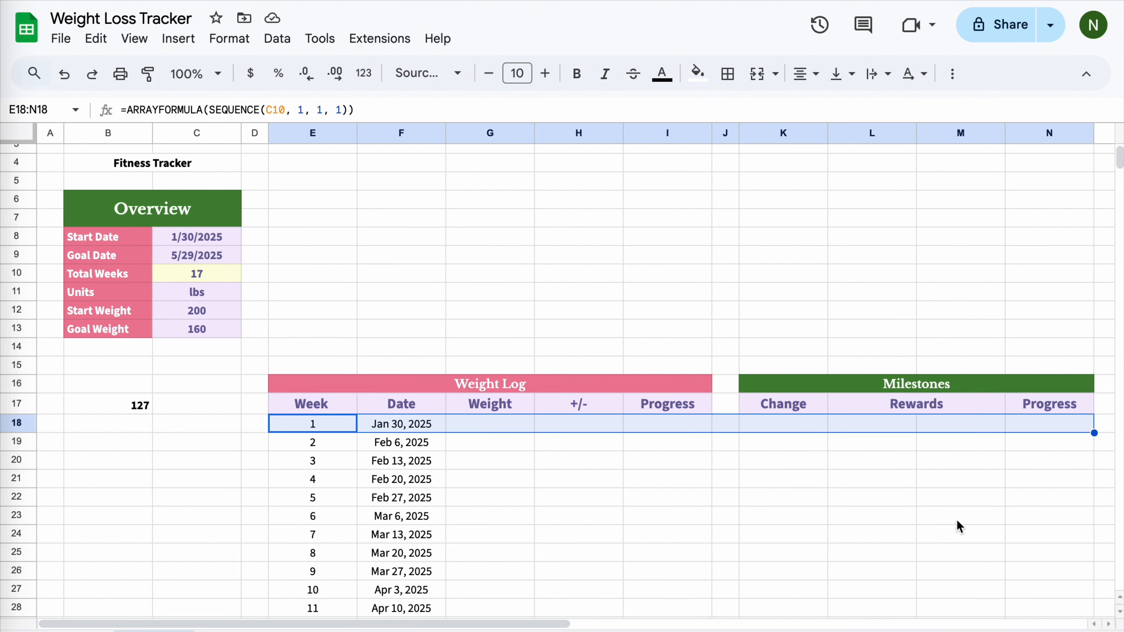
pyautogui.scroll(-1, 664, 487)
pyautogui.hotkey('ctrl', 'shift', 'Down')
pyautogui.moveTo(1119, 577); pyautogui.dragTo(1120, 155)
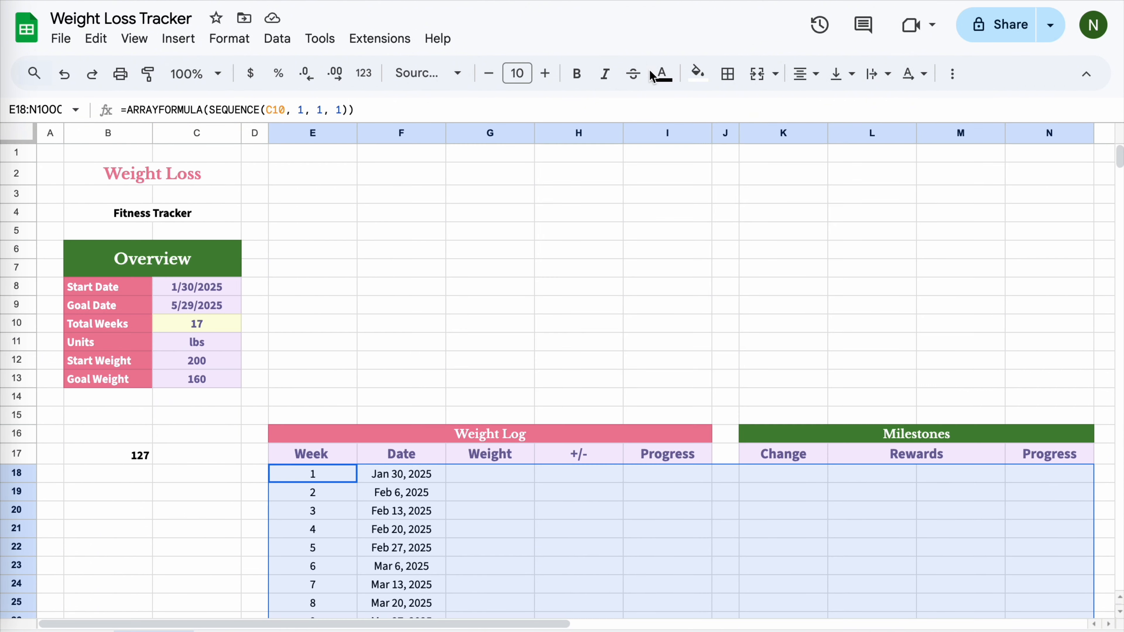
pyautogui.click(660, 74)
pyautogui.click(745, 369)
pyautogui.scroll(-3, 572, 349)
pyautogui.click(783, 492)
# Color the remaining-days number in B17 with the custom dark purple.
pyautogui.scroll(2, 783, 491)
pyautogui.click(114, 442)
pyautogui.click(662, 74)
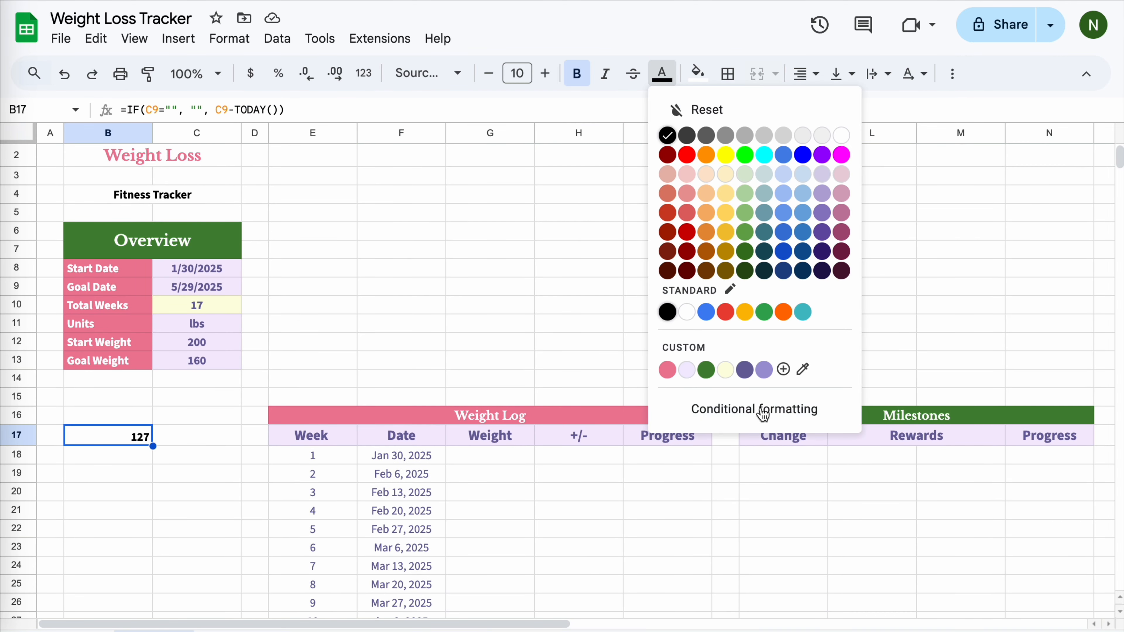
pyautogui.click(745, 369)
pyautogui.click(577, 531)
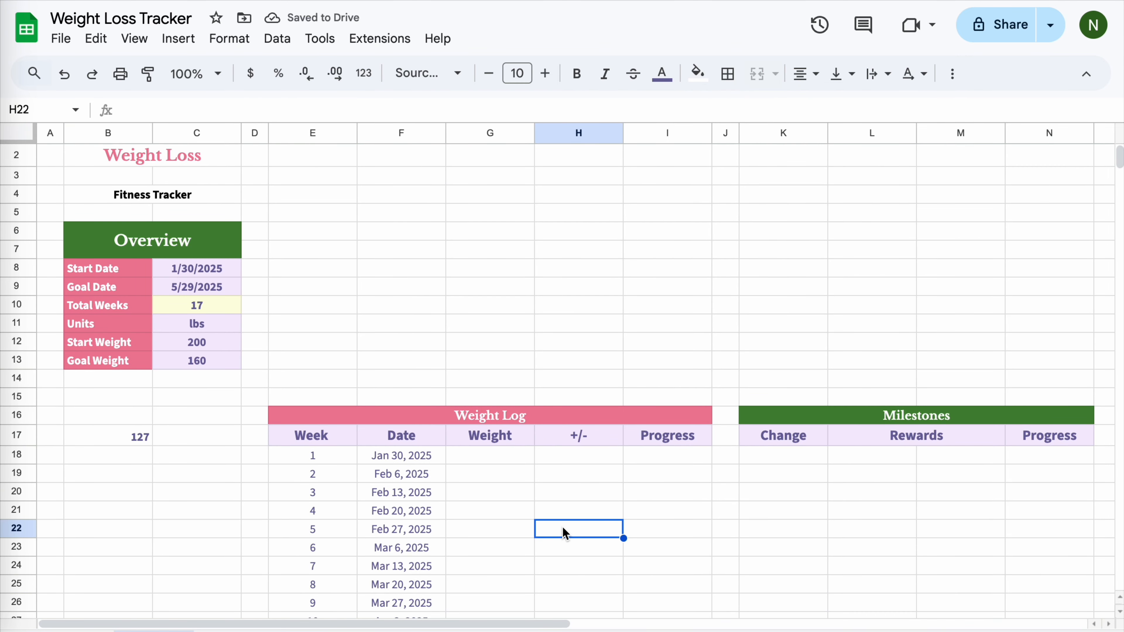
pyautogui.click(515, 458)
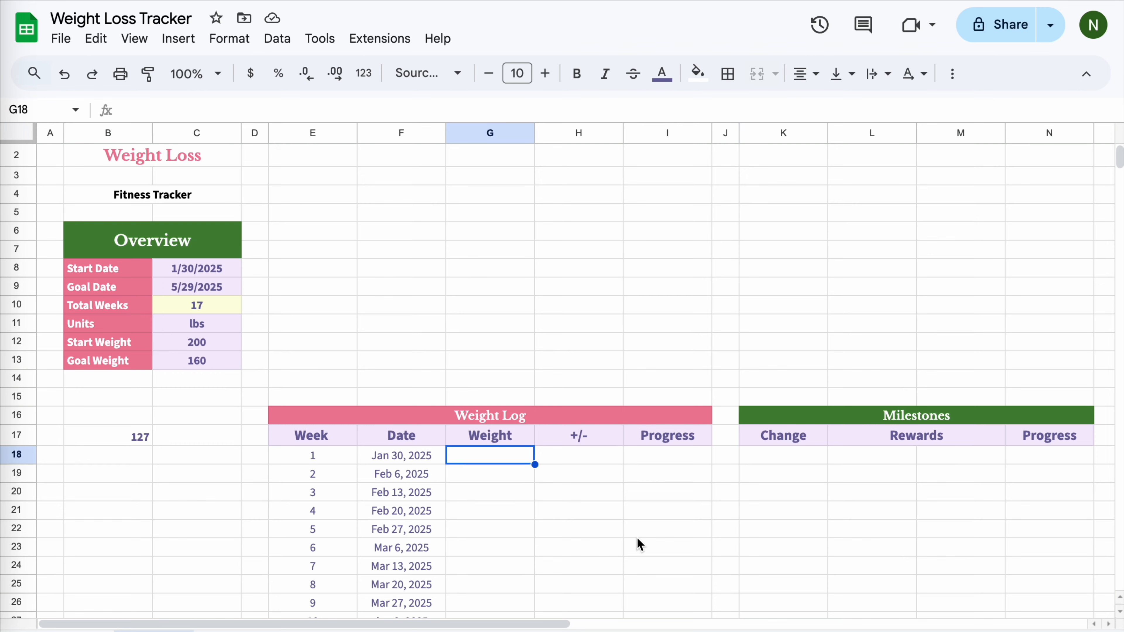
# Color the Fitness Tracker subtitle in B4 with the custom dark purple.
pyautogui.scroll(1, 641, 546)
pyautogui.click(204, 213)
pyautogui.click(662, 74)
pyautogui.click(743, 372)
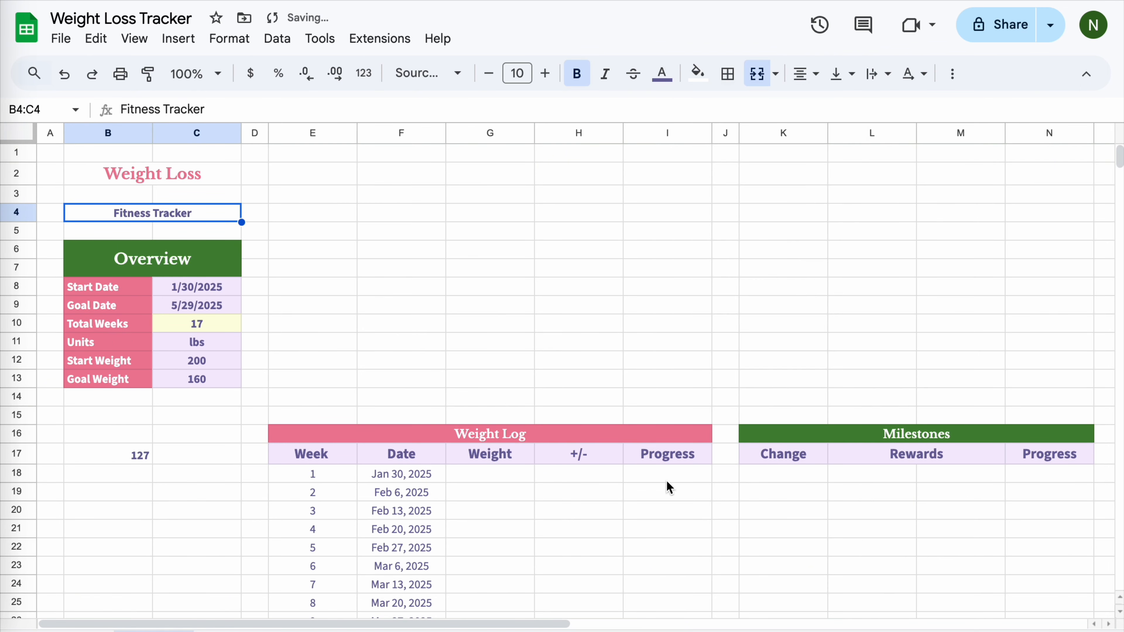
pyautogui.click(529, 531)
# Enter the sample weights 200, 195, 190, 185 and 180 in G18:G22 for weeks 1 to 5.
pyautogui.click(476, 475)
pyautogui.scroll(-5, 474, 482)
pyautogui.write('200')
pyautogui.press('Return')
pyautogui.write('195')
pyautogui.press('Return')
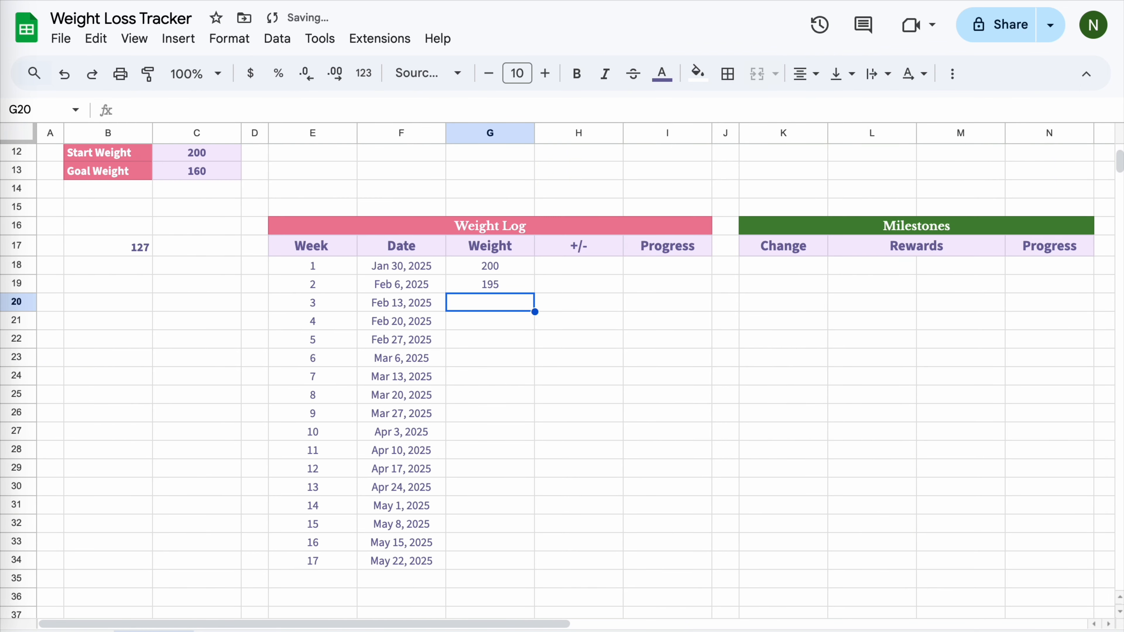
pyautogui.write('190')
pyautogui.press('Return')
pyautogui.write('185')
pyautogui.press('Return')
pyautogui.write('180')
pyautogui.press('Return')
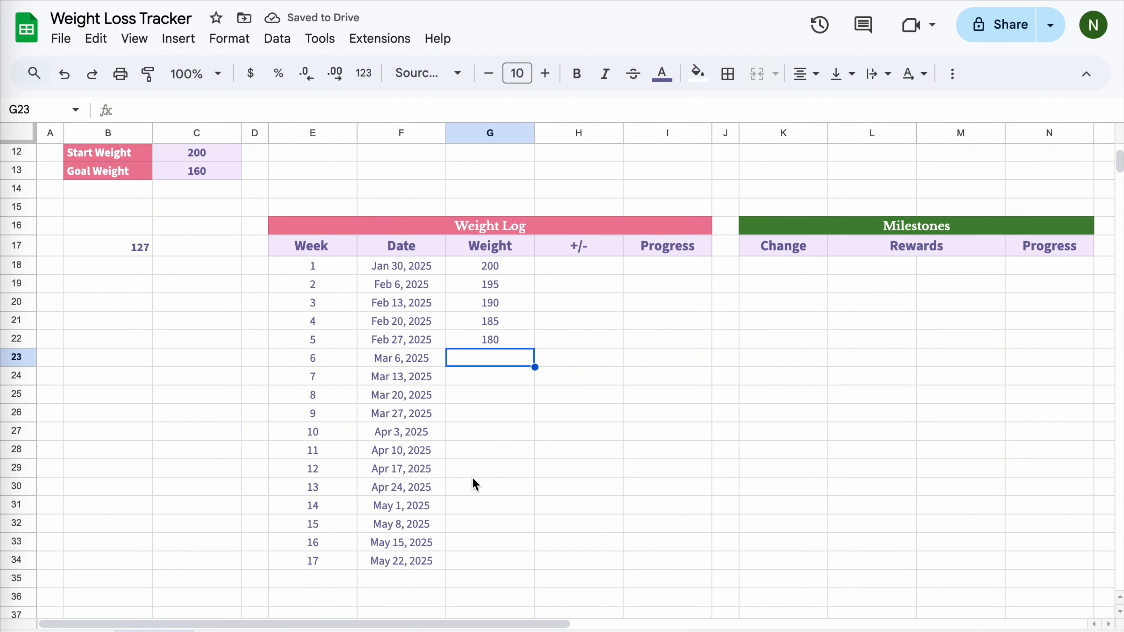
# Enter 0 as the week 1 starting value in both the +/- cell H18 and the Progress cell I18.
pyautogui.click(578, 271)
pyautogui.write('0')
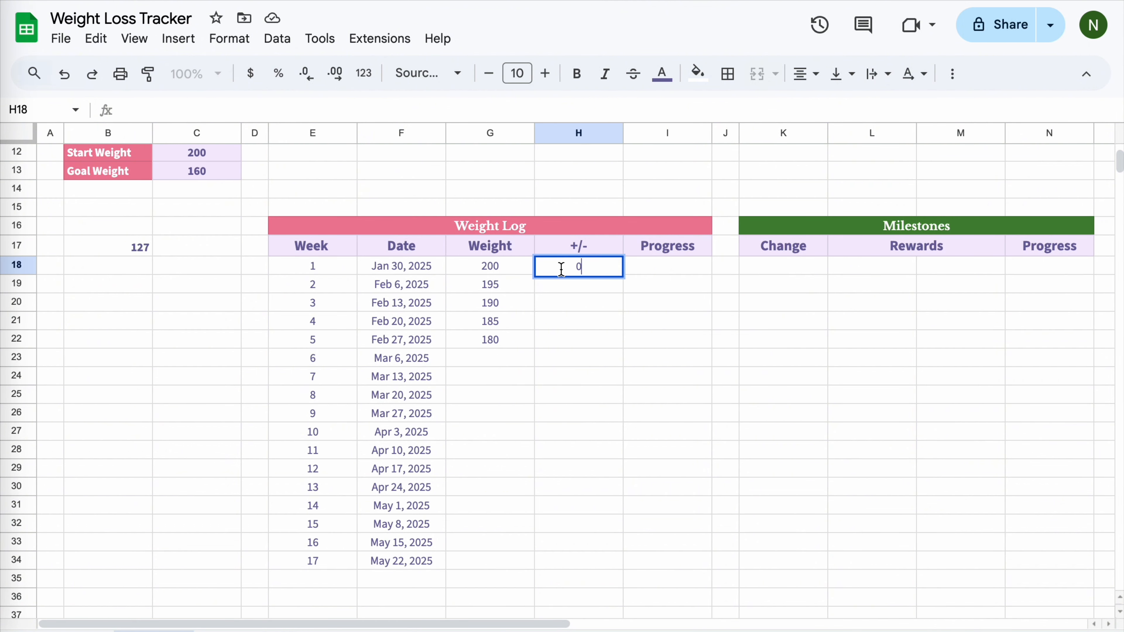
pyautogui.press('Tab')
pyautogui.write('0')
pyautogui.press('Return')
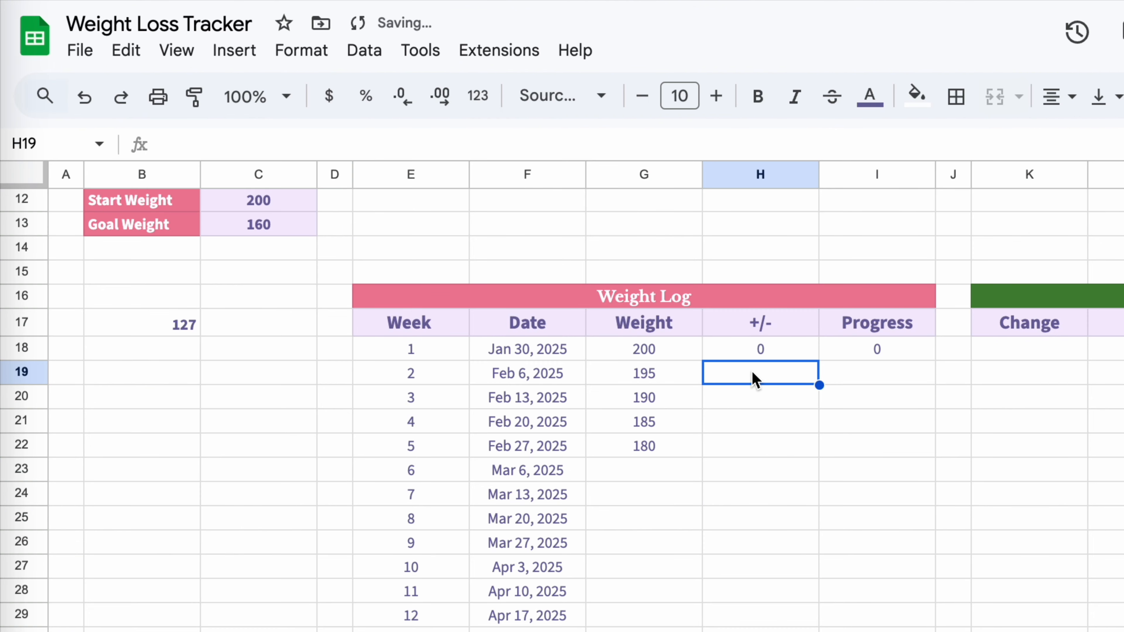
# Enter the weekly change formula =IF(G19="", "", G19-G18) in the +/- cell H19.
pyautogui.write('=if')
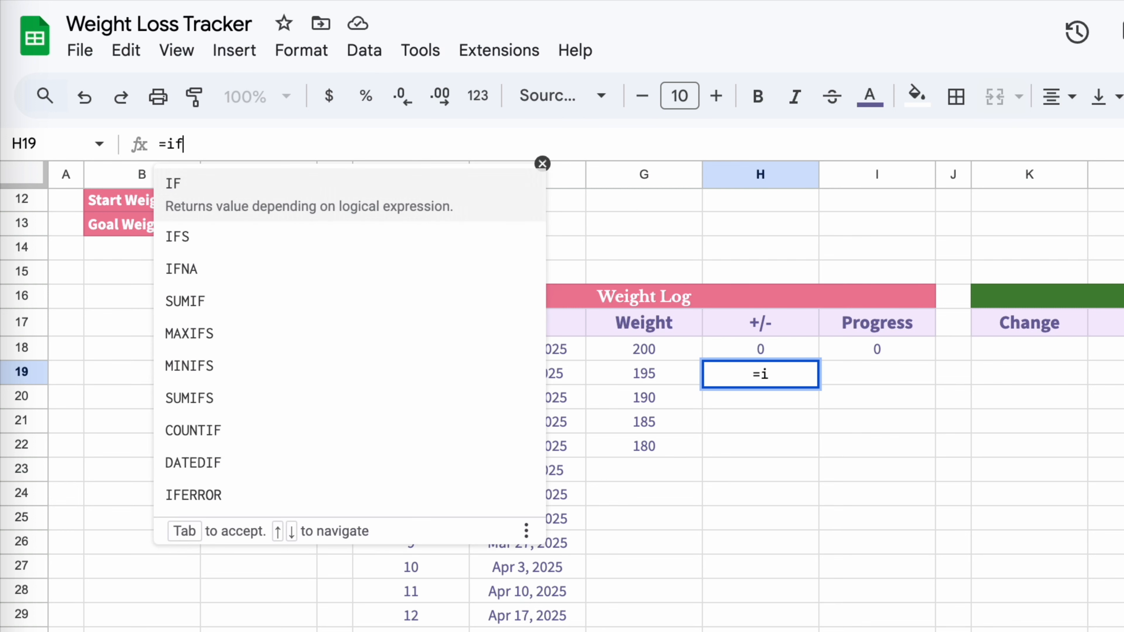
pyautogui.press('Tab')
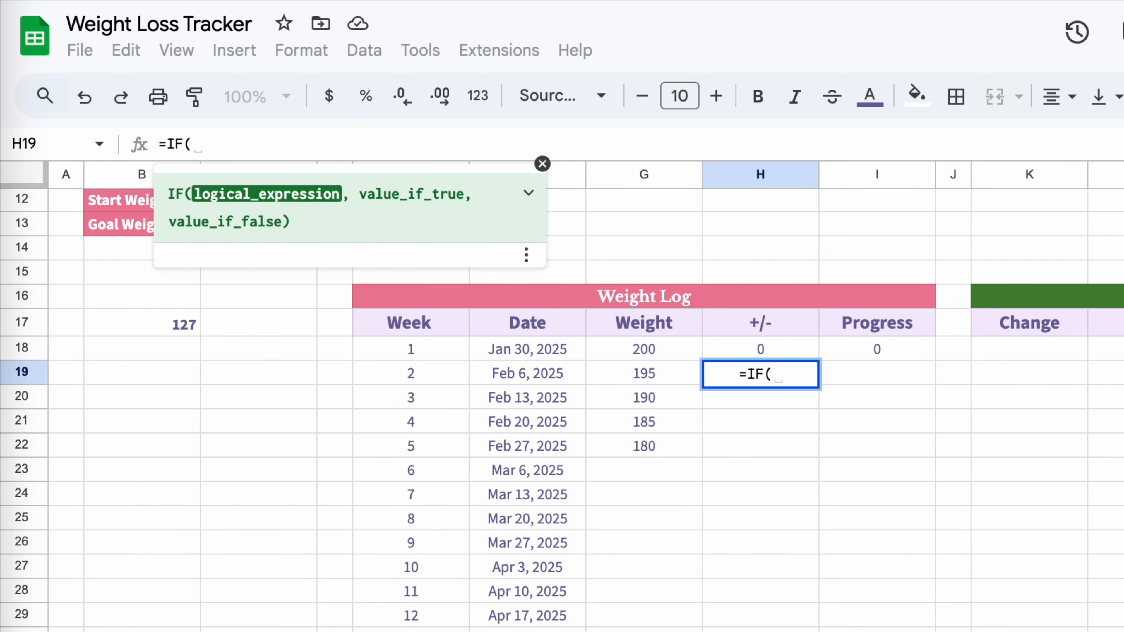
pyautogui.click(669, 370)
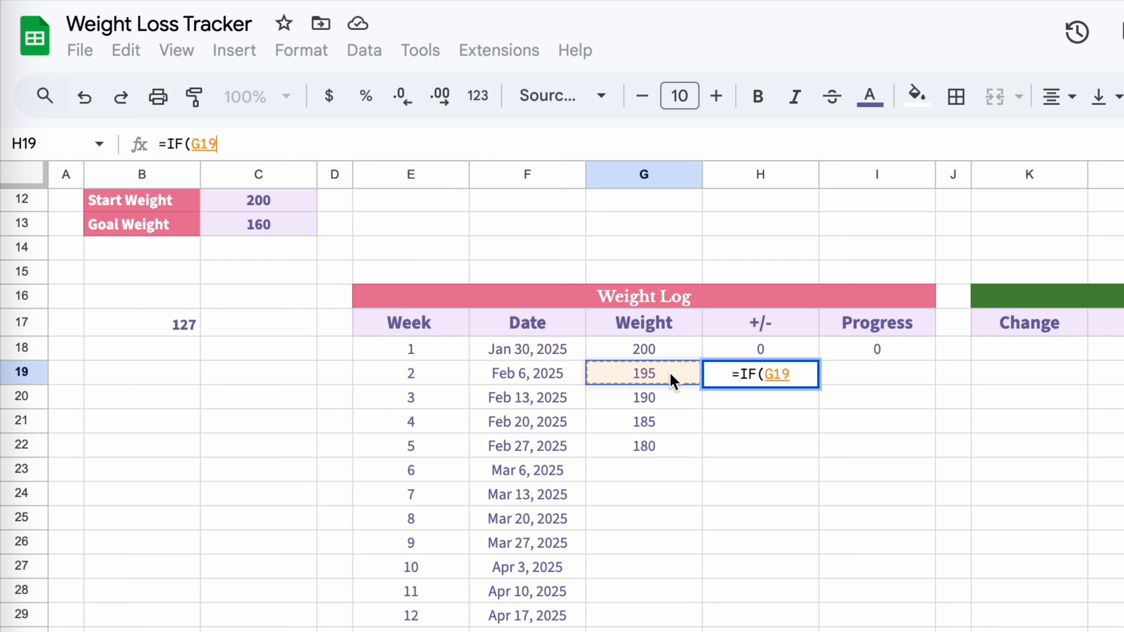
pyautogui.write('="", "')
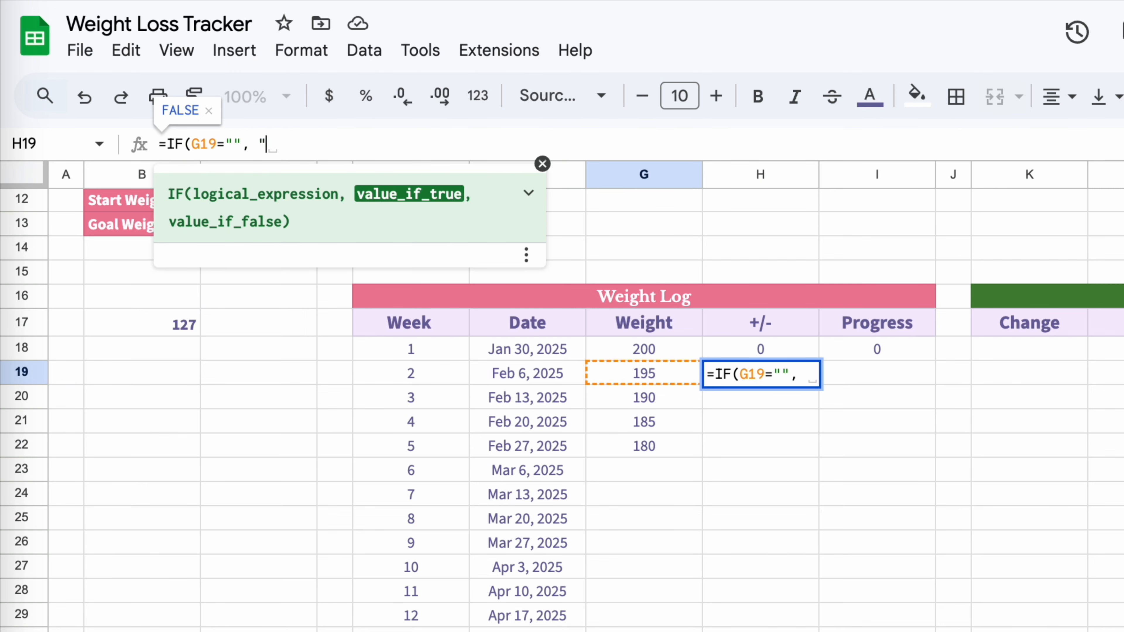
pyautogui.write('",')
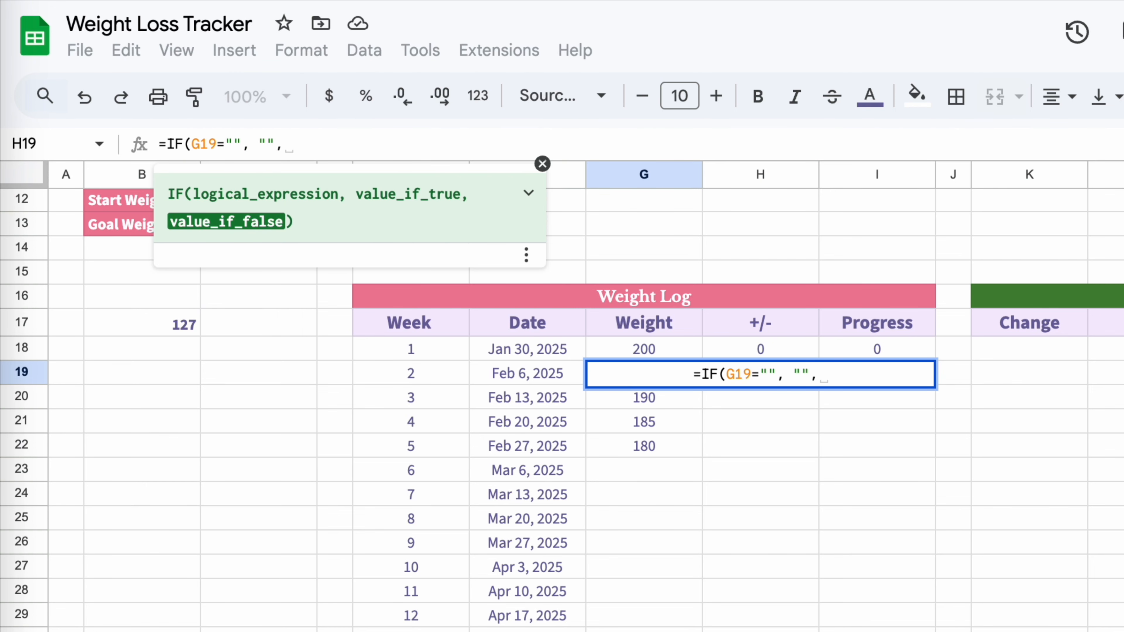
pyautogui.scroll(-2, 720, 502)
pyautogui.click(647, 333)
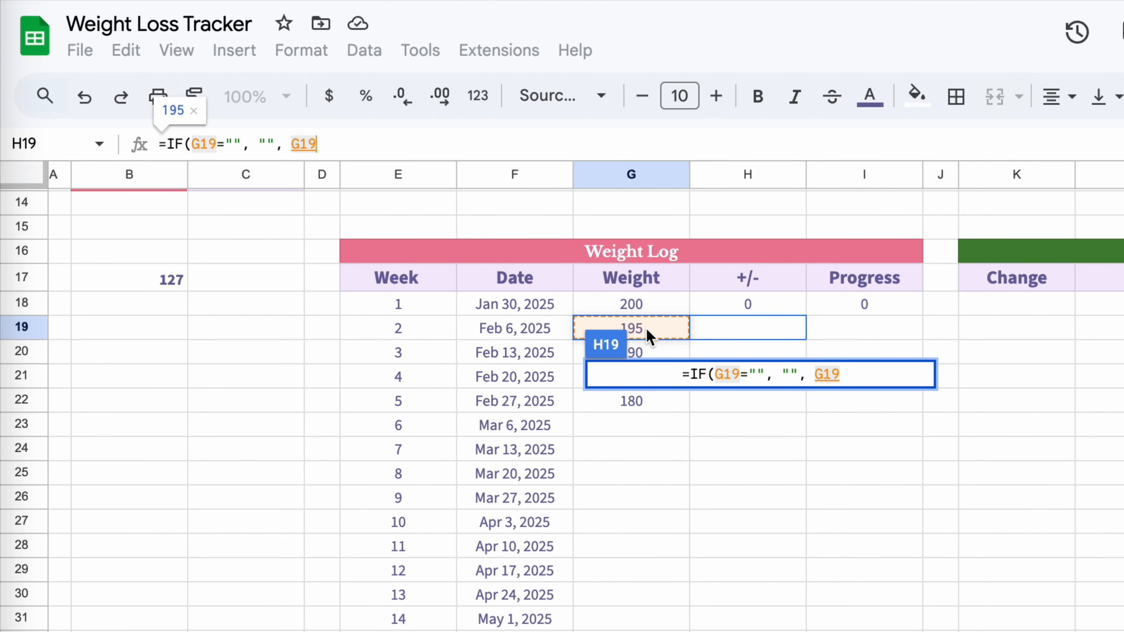
pyautogui.write('-')
pyautogui.click(654, 305)
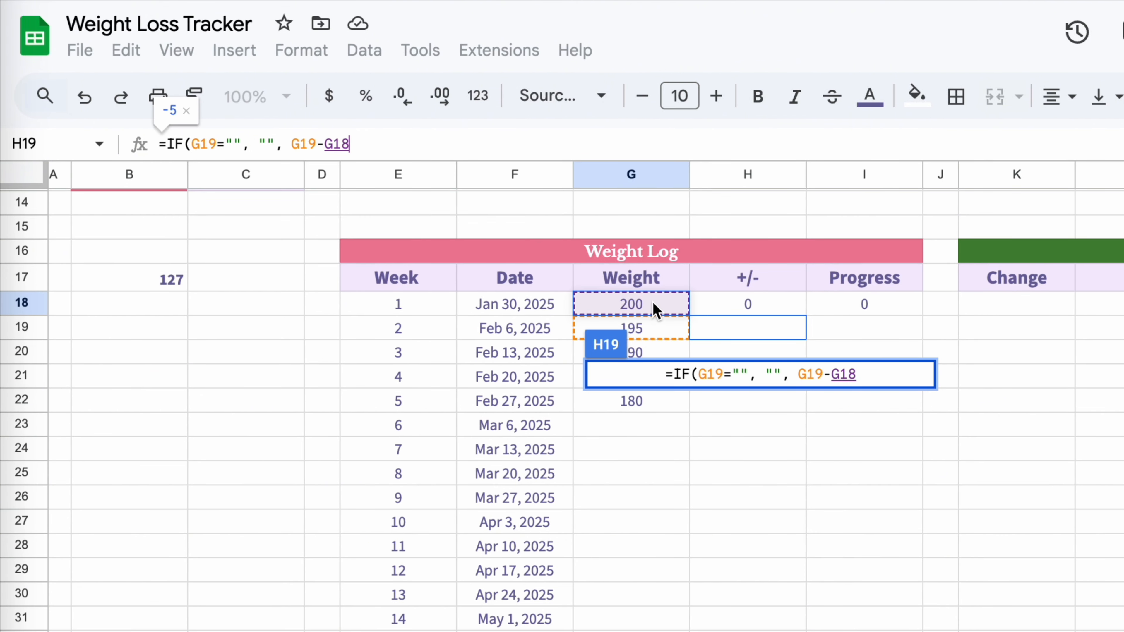
pyautogui.write(')')
pyautogui.press('Return')
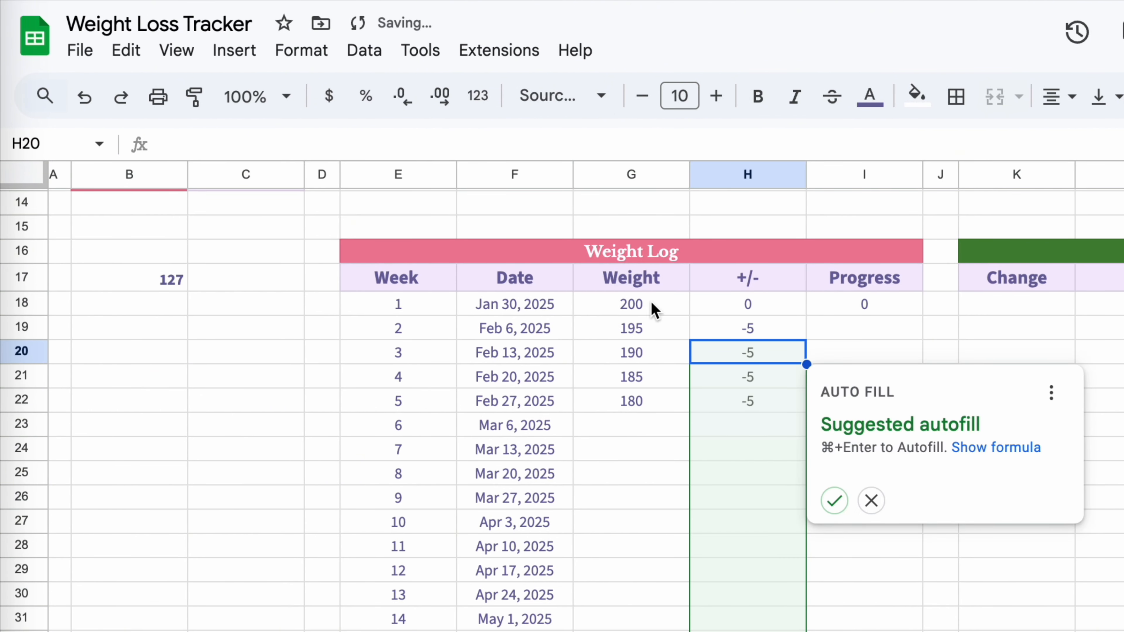
# Fill the H19 formula down the +/- column with the suggested autofill, covering the rows beyond week 17.
pyautogui.hscroll(-1, 839, 502)
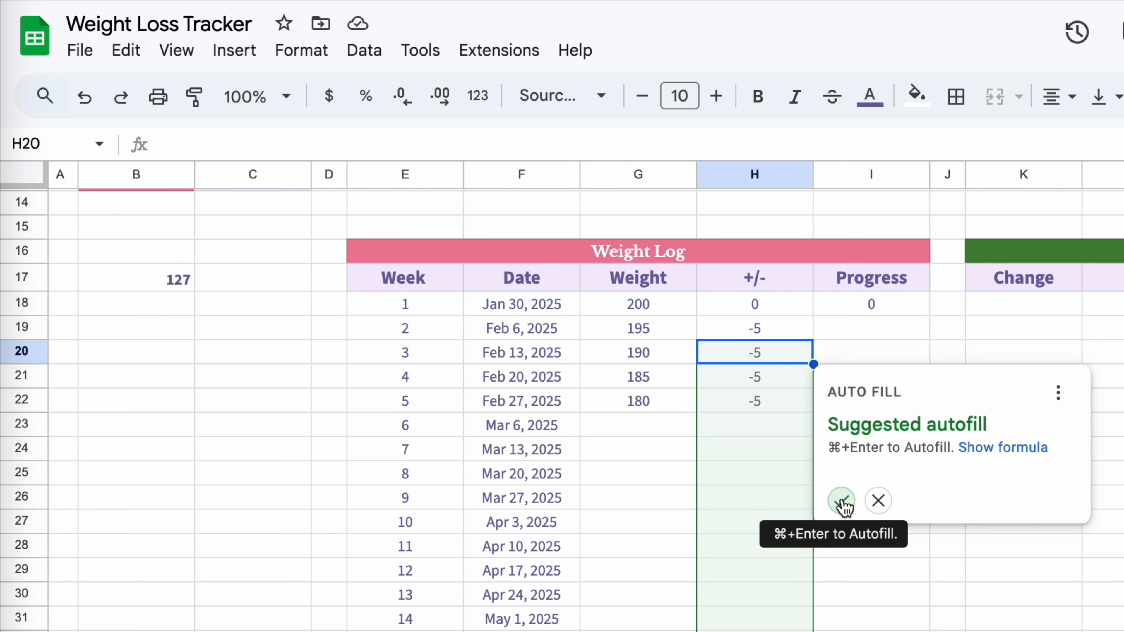
pyautogui.click(839, 502)
pyautogui.scroll(-2, 823, 549)
pyautogui.click(799, 594)
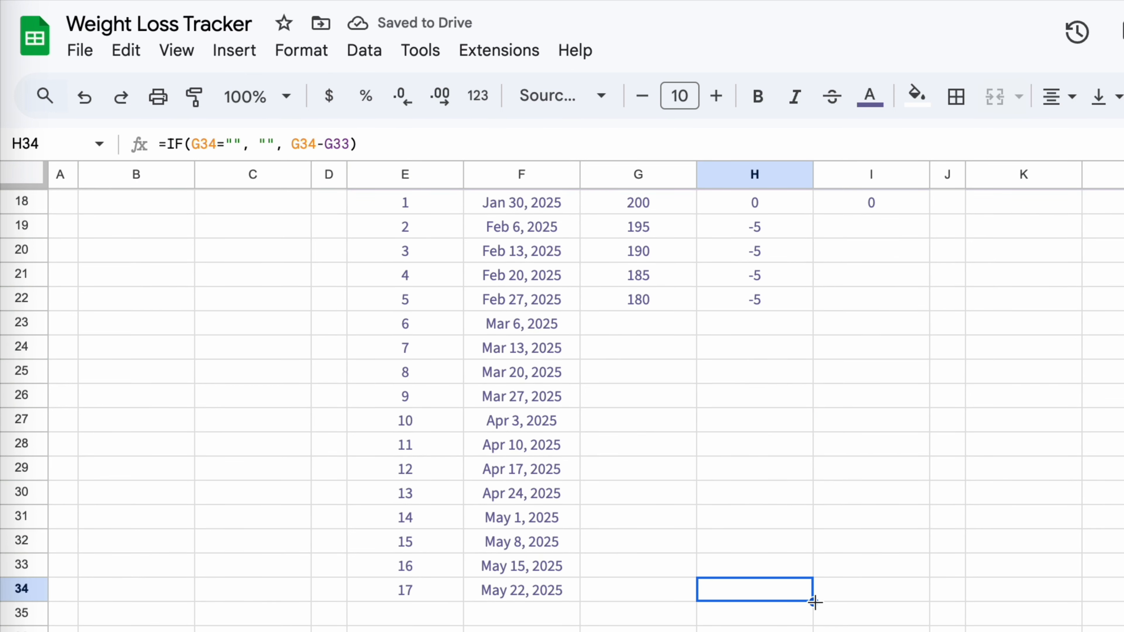
pyautogui.moveTo(813, 602); pyautogui.dragTo(813, 629)
pyautogui.scroll(10, 778, 575)
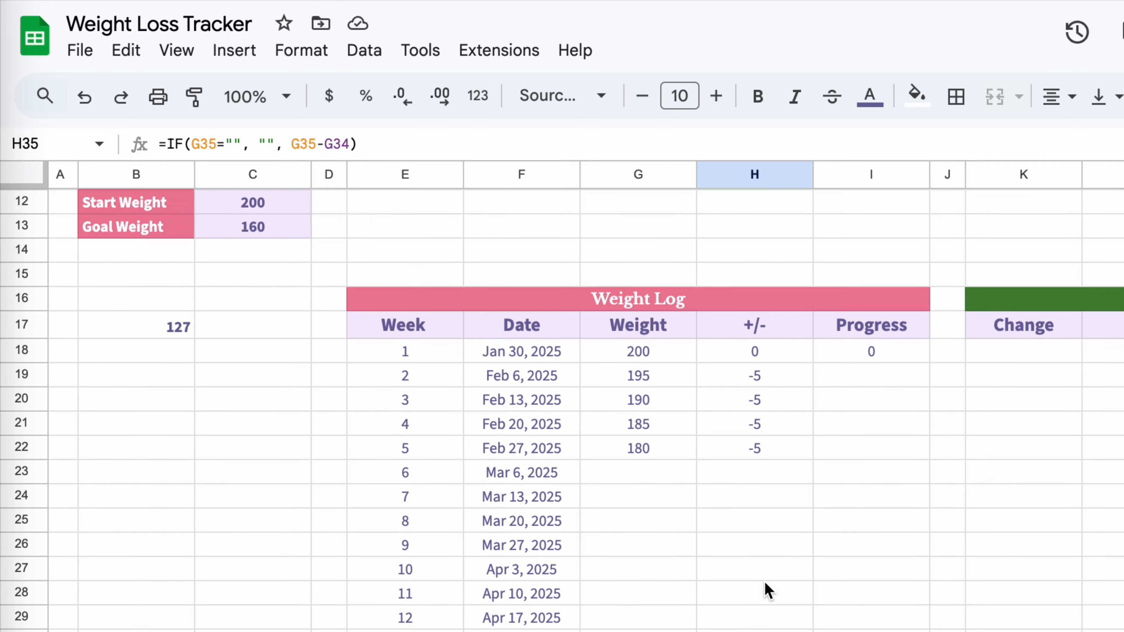
# Change the week 5 weight in G22 to 170 to test the +/- formula.
pyautogui.click(638, 498)
pyautogui.write('170')
pyautogui.press('Return')
pyautogui.scroll(1, 870, 501)
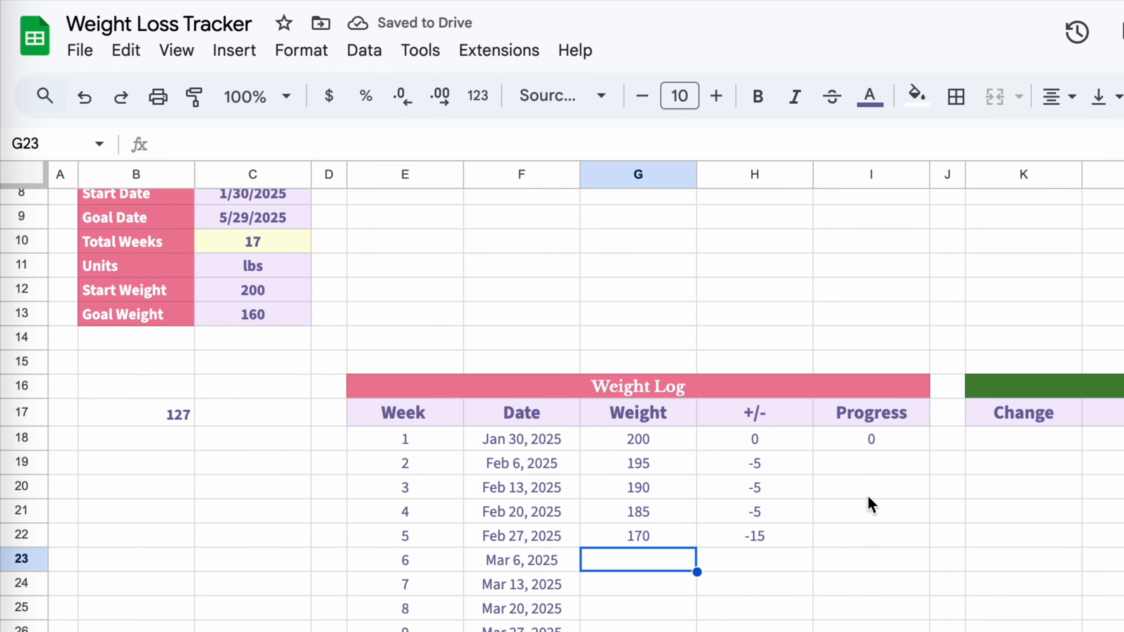
# Enter the cumulative formula =IF(H19="", "", I18+H19) in the Progress cell I19.
pyautogui.click(872, 465)
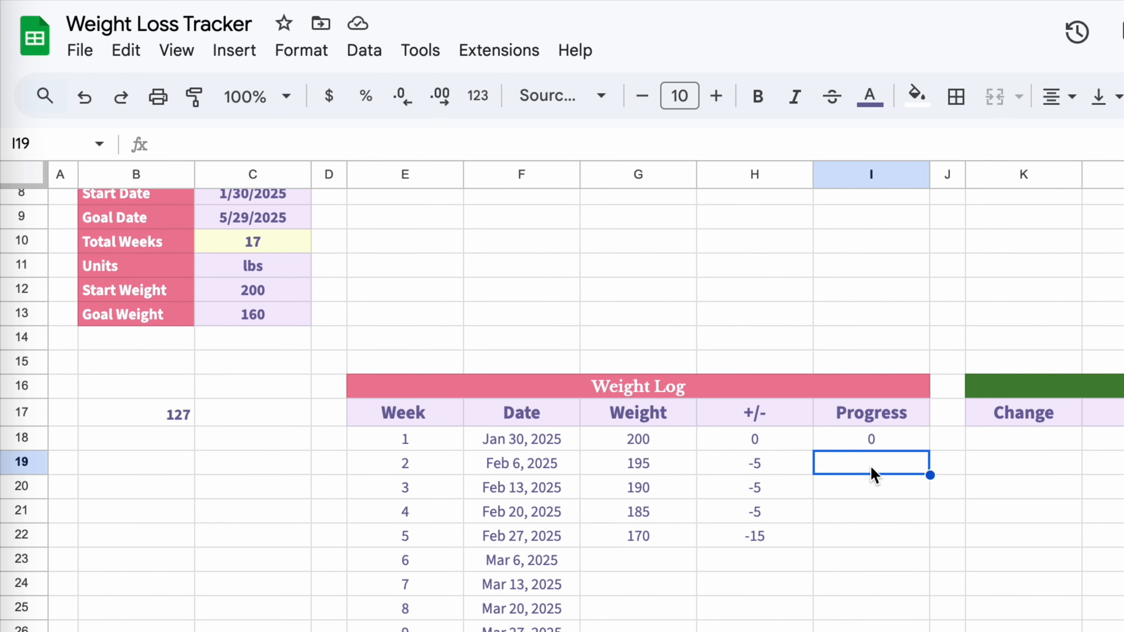
pyautogui.write('=IF(')
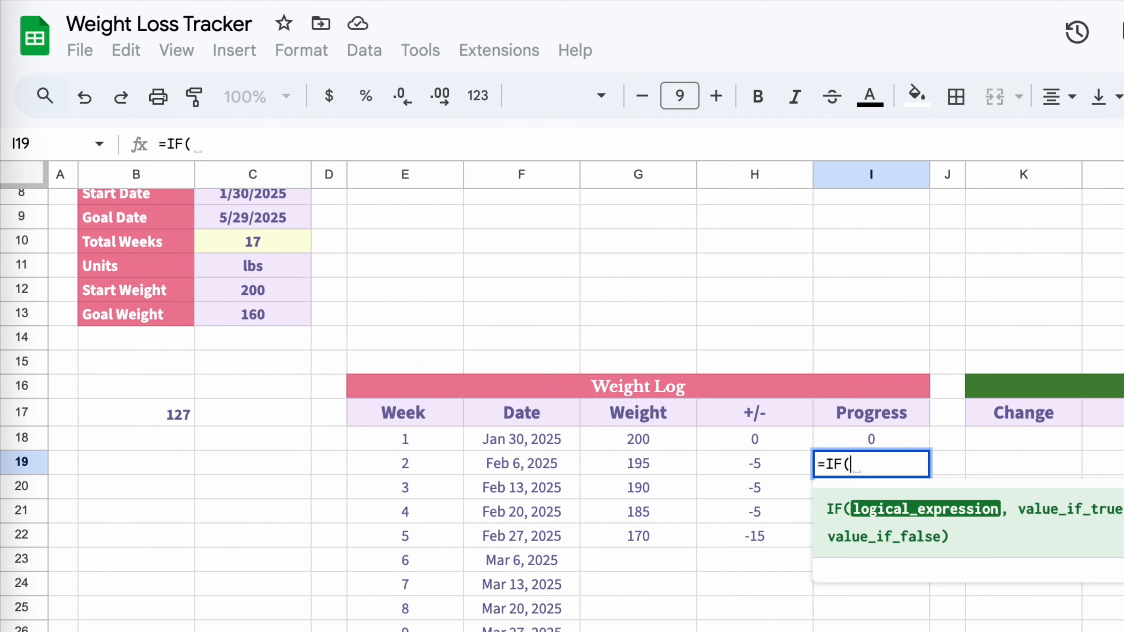
pyautogui.click(769, 468)
pyautogui.write('=""')
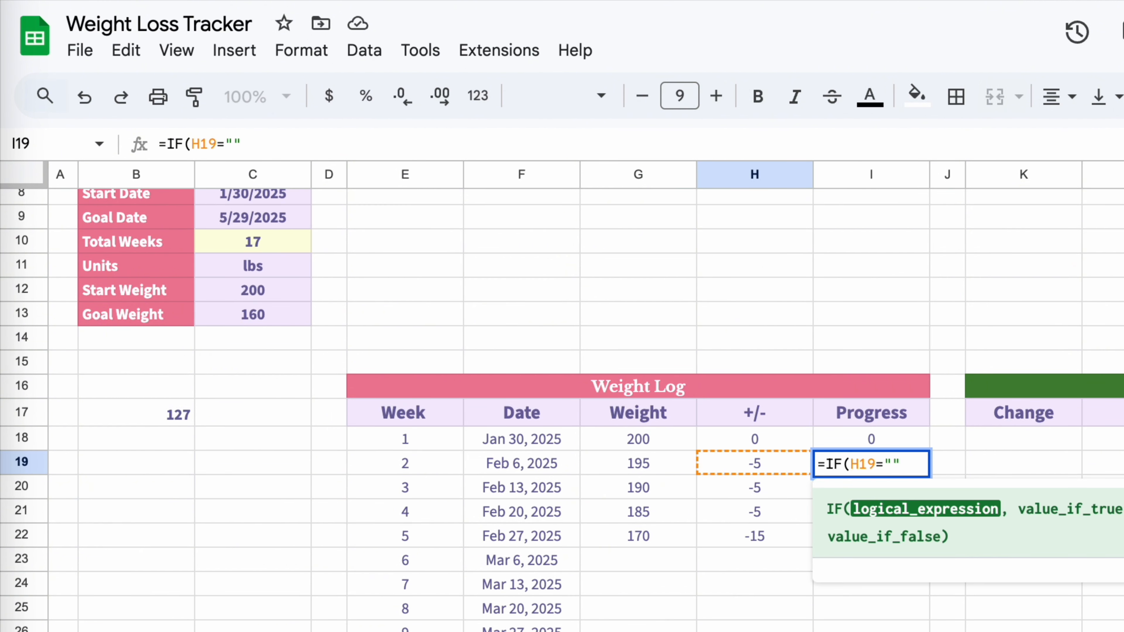
pyautogui.write(', ""')
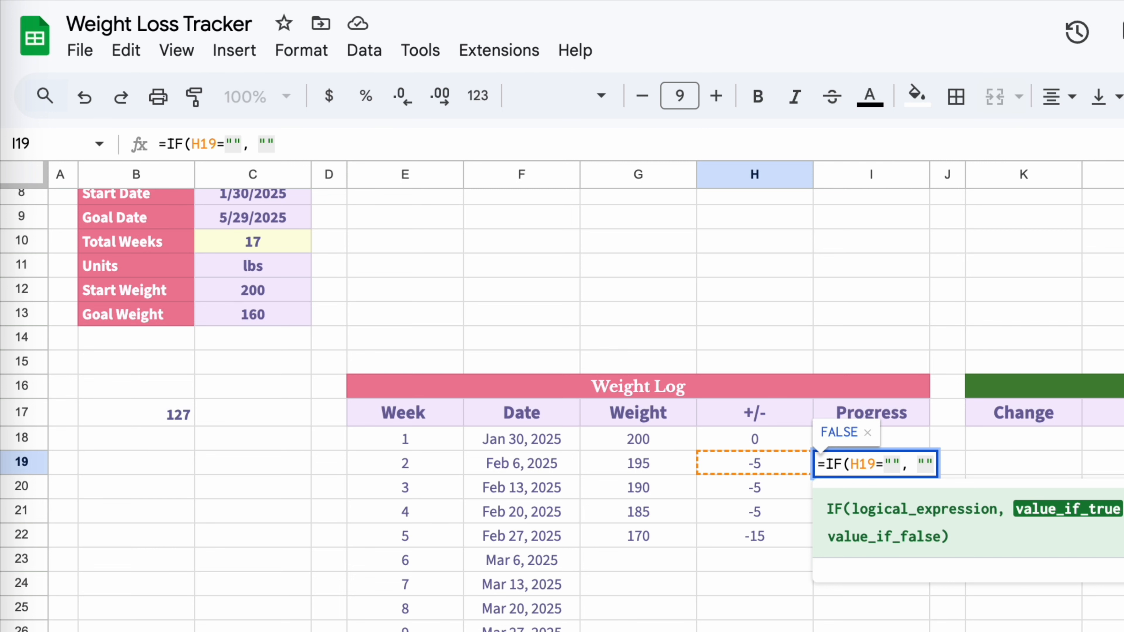
pyautogui.write(',')
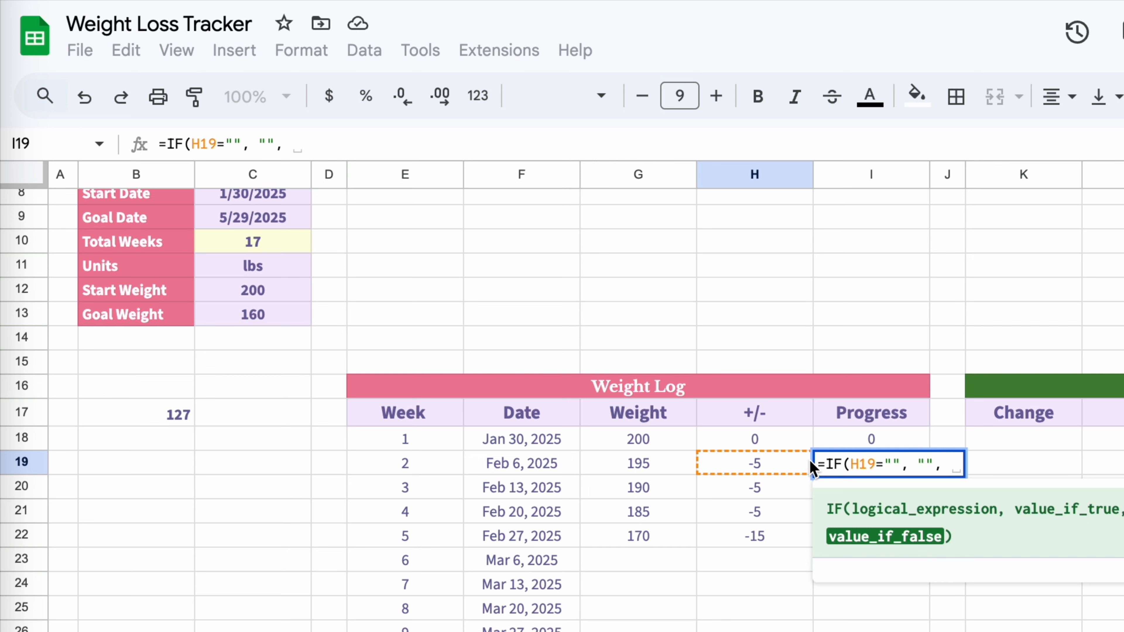
pyautogui.click(859, 438)
pyautogui.write('+')
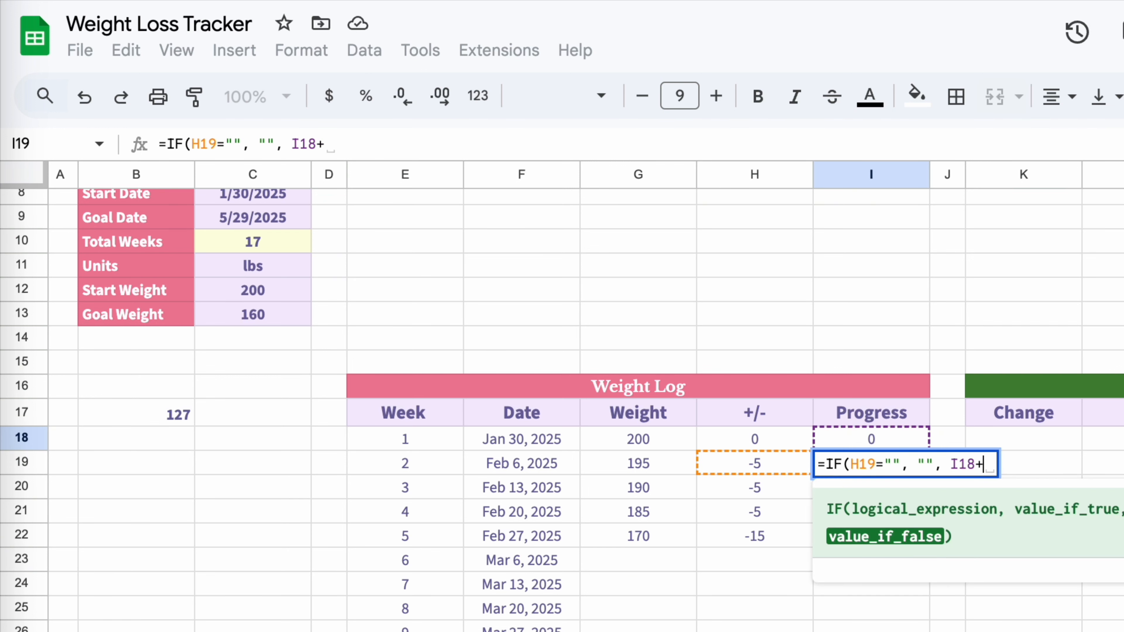
pyautogui.click(739, 464)
pyautogui.write(')')
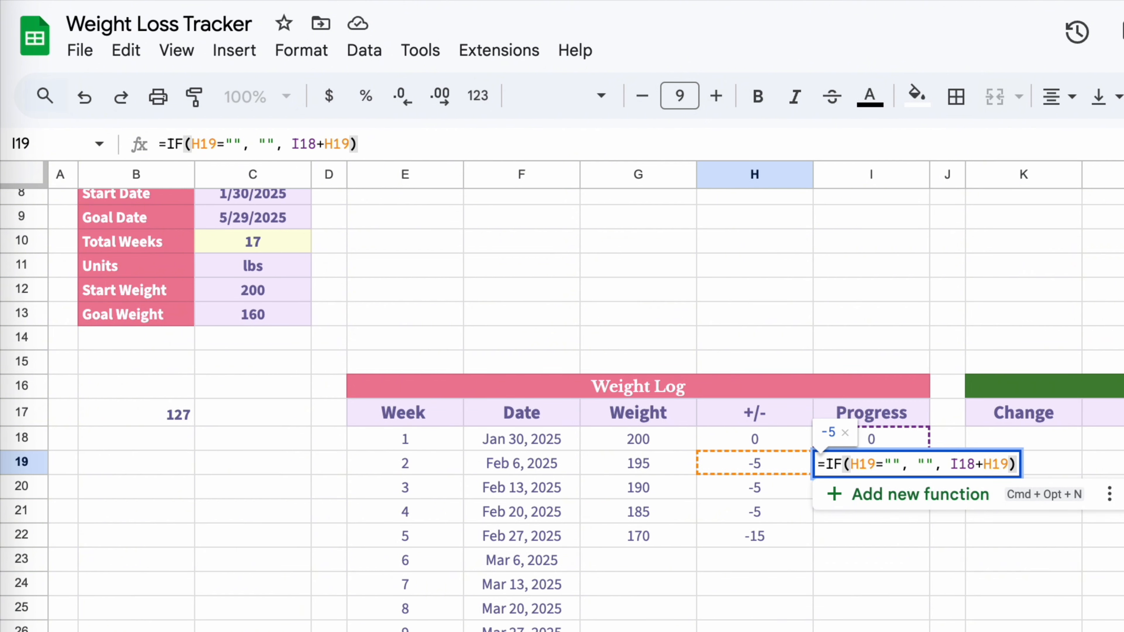
pyautogui.press('Return')
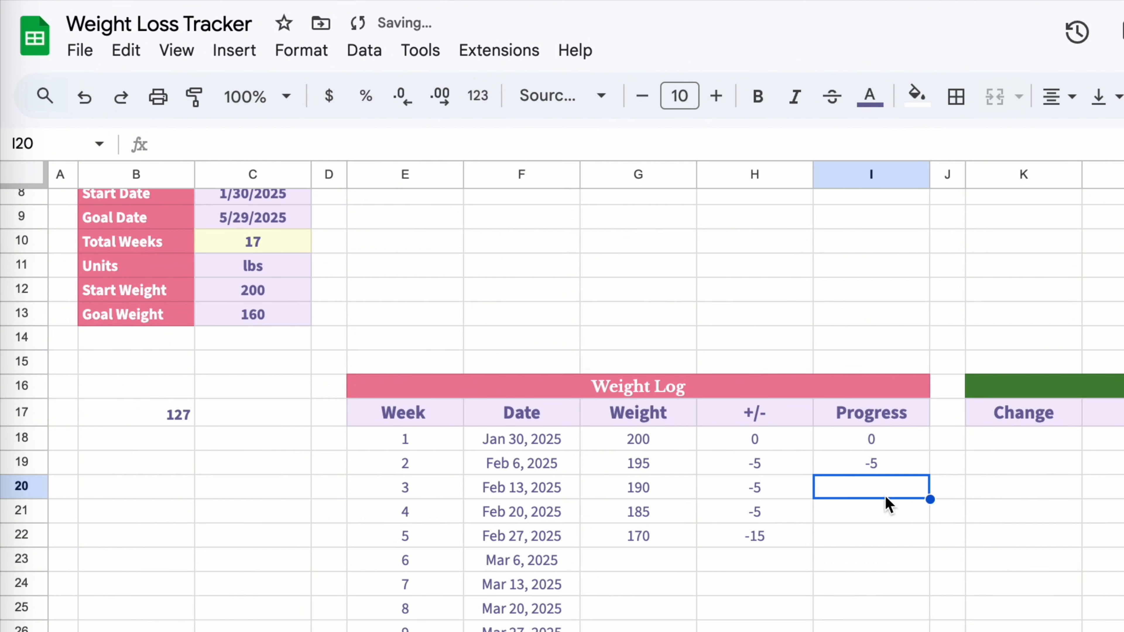
# Fill the Progress formula from I19 down the column to I69.
pyautogui.click(902, 468)
pyautogui.moveTo(929, 476); pyautogui.dragTo(928, 631)
pyautogui.scroll(10, 885, 611)
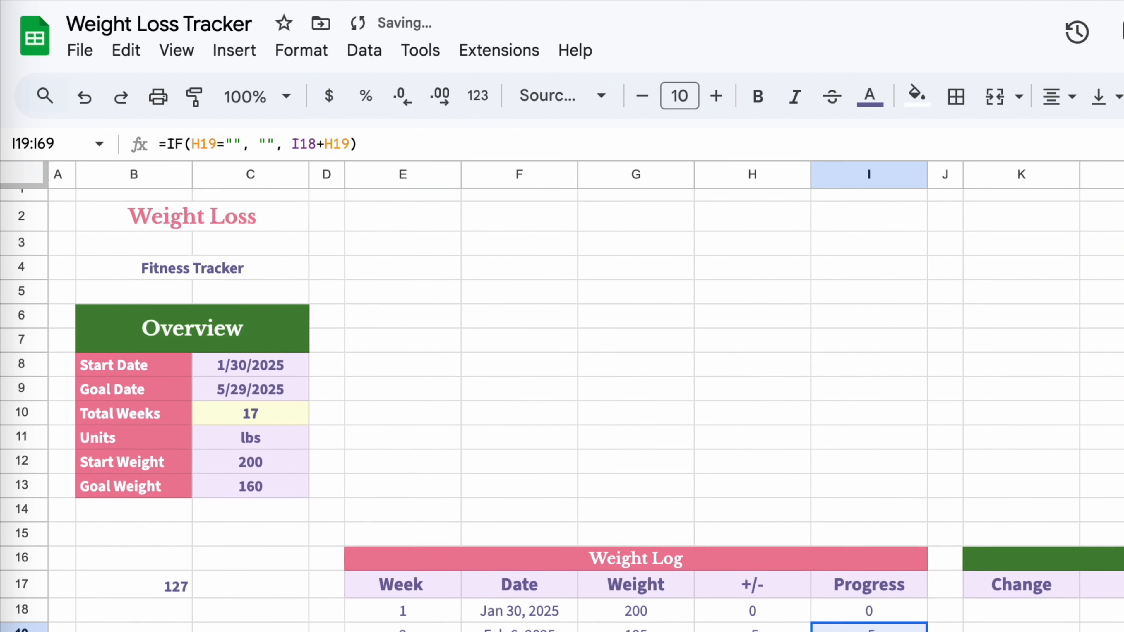
pyautogui.scroll(-2, 875, 607)
pyautogui.click(853, 600)
# Change the week 3 weight in G20 to 198 to test the +/- and Progress formulas.
pyautogui.click(637, 500)
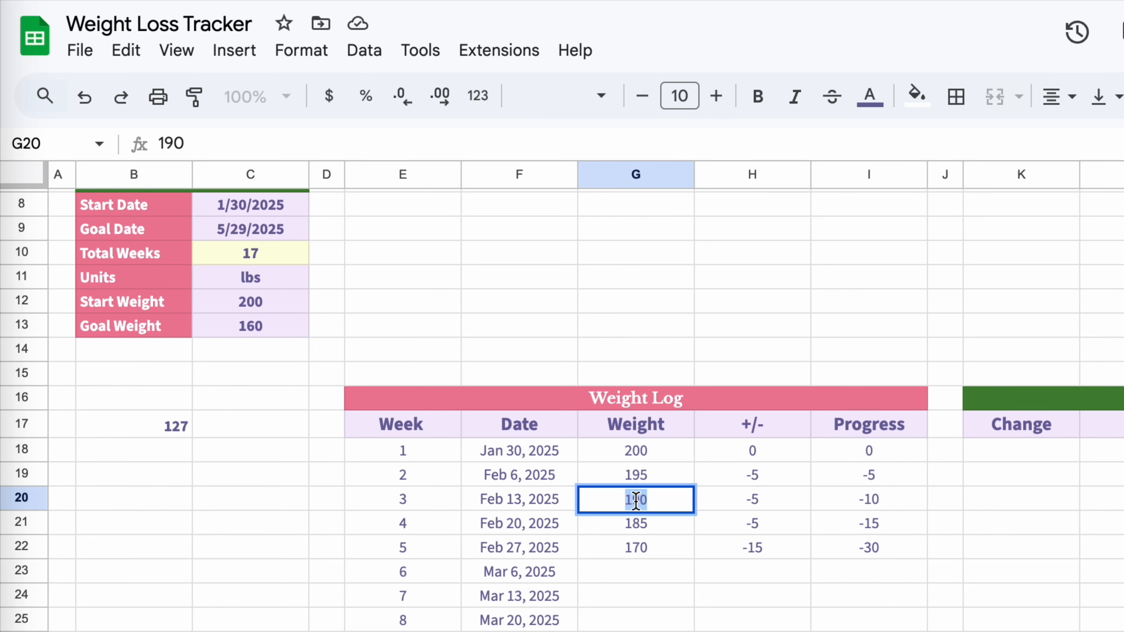
pyautogui.write('198')
pyautogui.press('Return')
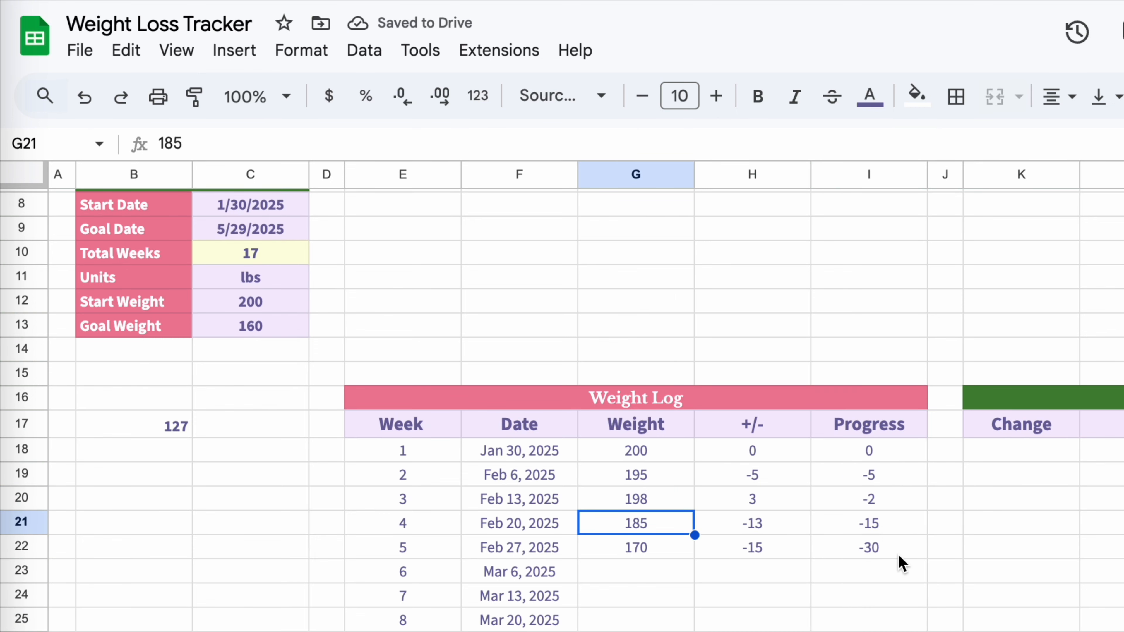
# Enter the milestone values 3, 6, 9, 15, 25, 30 and 40 in the Change column from K18 to K24.
pyautogui.write('3')
pyautogui.press('Return')
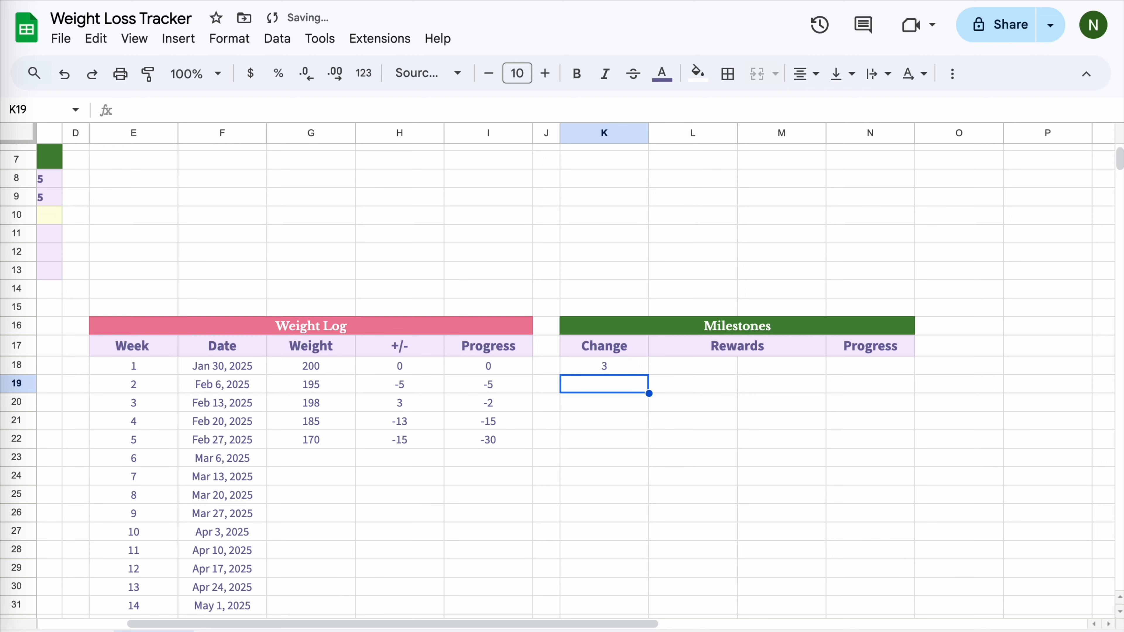
pyautogui.write('6')
pyautogui.press('Return')
pyautogui.write('9')
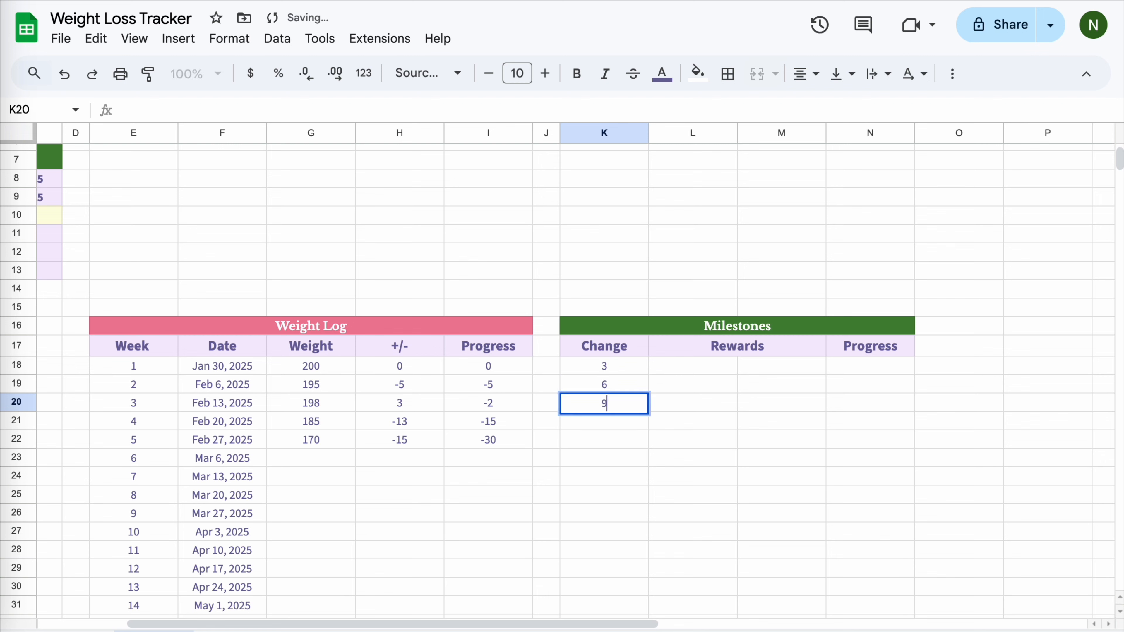
pyautogui.press('Return')
pyautogui.write('15')
pyautogui.press('Return')
pyautogui.write('25')
pyautogui.press('Return')
pyautogui.write('30')
pyautogui.press('Return')
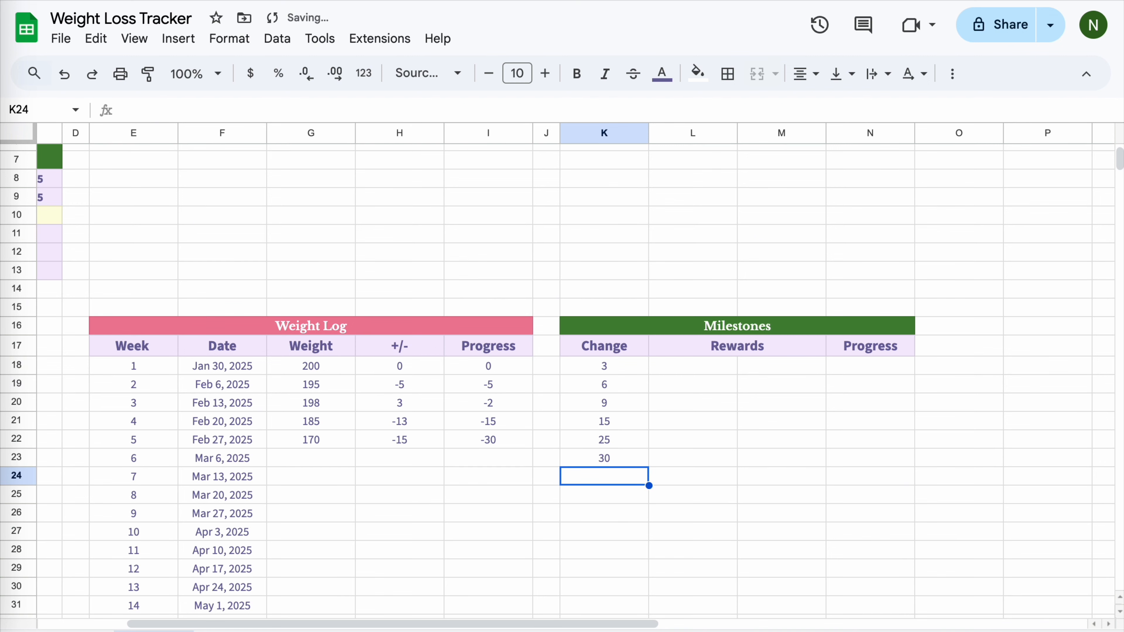
pyautogui.write('40')
# Merge the Rewards cells of columns L and M horizontally, row by row, starting at row 18.
pyautogui.hscroll(1, 646, 429)
pyautogui.click(646, 429)
pyautogui.moveTo(636, 366); pyautogui.dragTo(765, 438)
pyautogui.click(756, 73)
# Enter the rewards New Running Shoes, Dinner Out, New Backpack and Labubu for the first four milestones.
pyautogui.write('New Running Shoes')
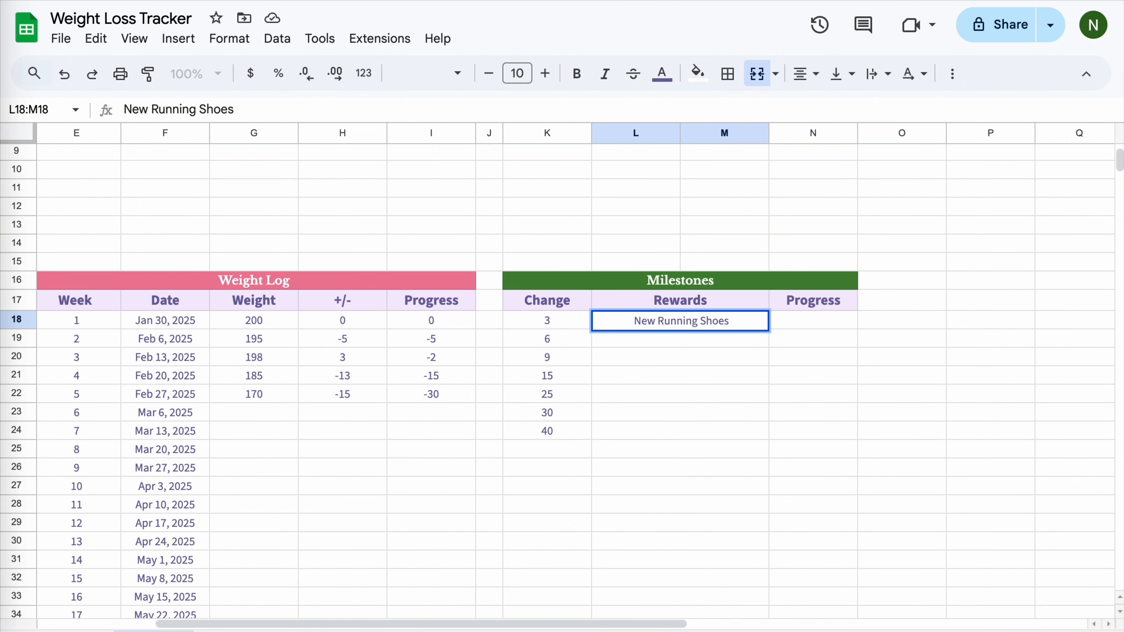
pyautogui.press('Return')
pyautogui.write('Dinner Out')
pyautogui.press('Return')
pyautogui.write('N')
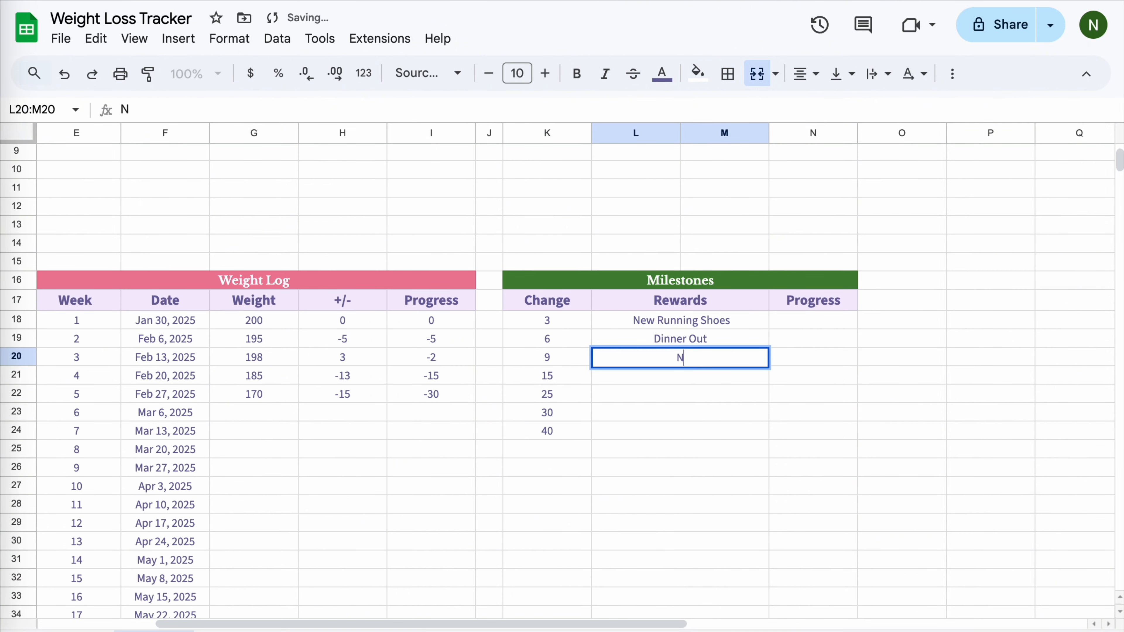
pyautogui.write('ew Backpack')
pyautogui.press('Return')
pyautogui.write('Labuu')
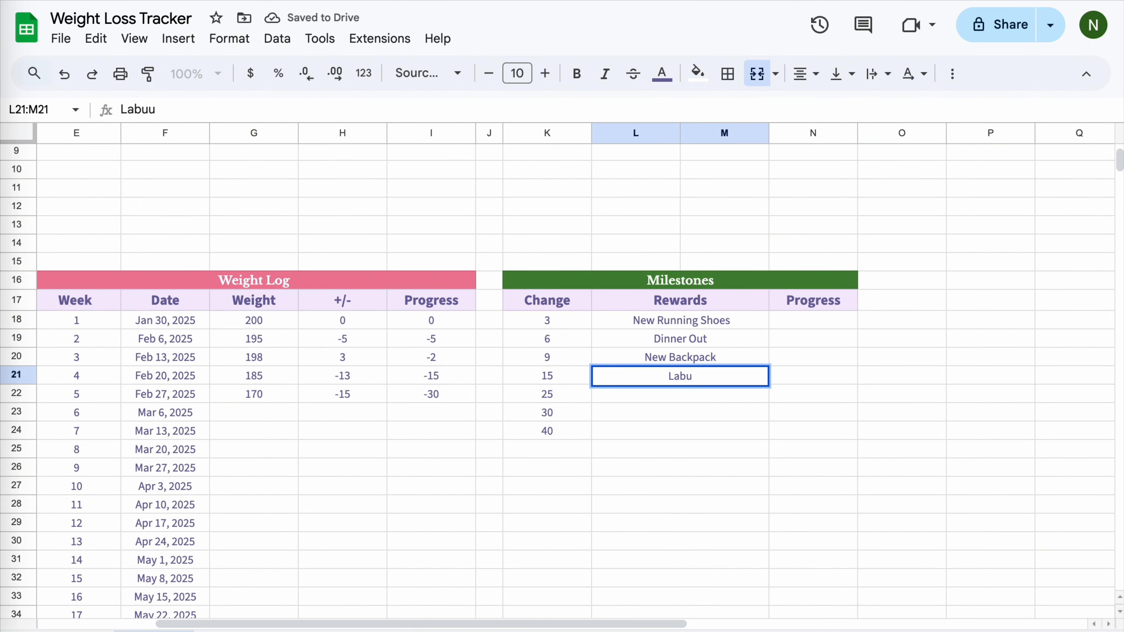
pyautogui.write('u')
pyautogui.press('Return')
# Enter the rewards A new Apple Watch, A brand handbag and New Laptop for the last three milestones.
pyautogui.write('A new Apple Watch')
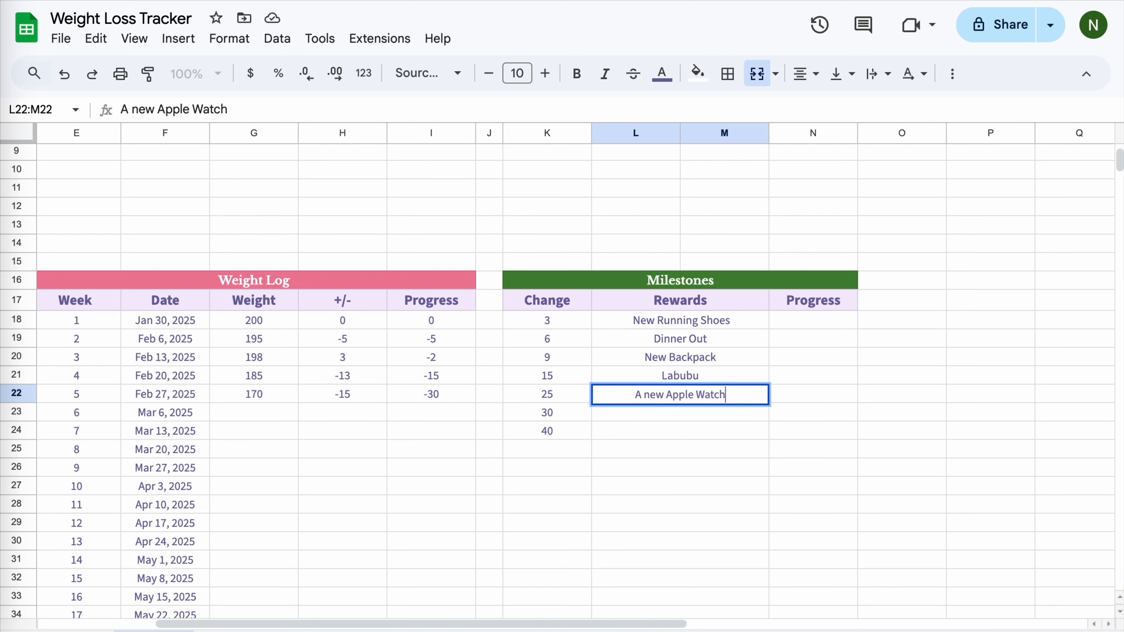
pyautogui.press('Return')
pyautogui.write('A brand hand')
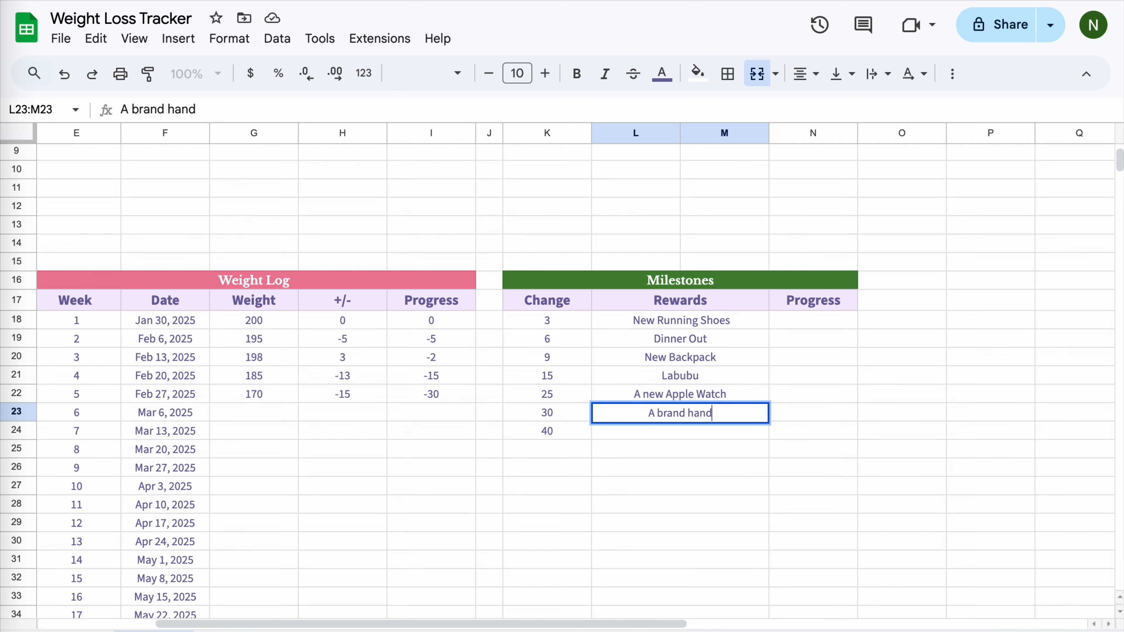
pyautogui.write('bag')
pyautogui.press('Return')
pyautogui.write('New Laptop')
pyautogui.click(813, 320)
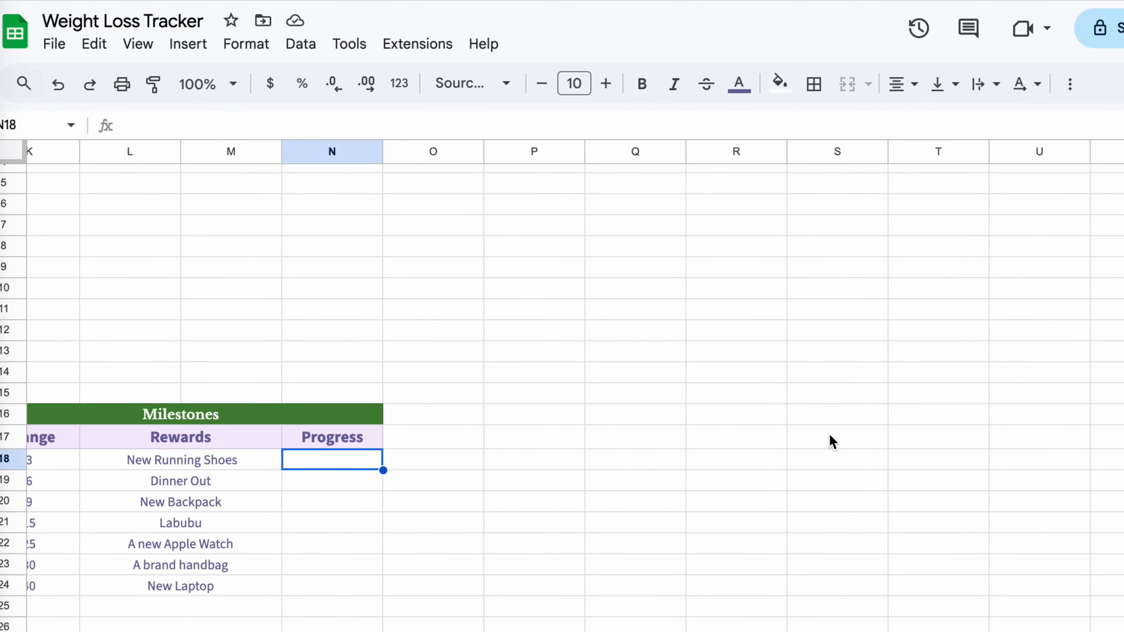
# Enter the headers Week, Weight and Goal in cells S17 to U17 for a helper table.
pyautogui.click(831, 441)
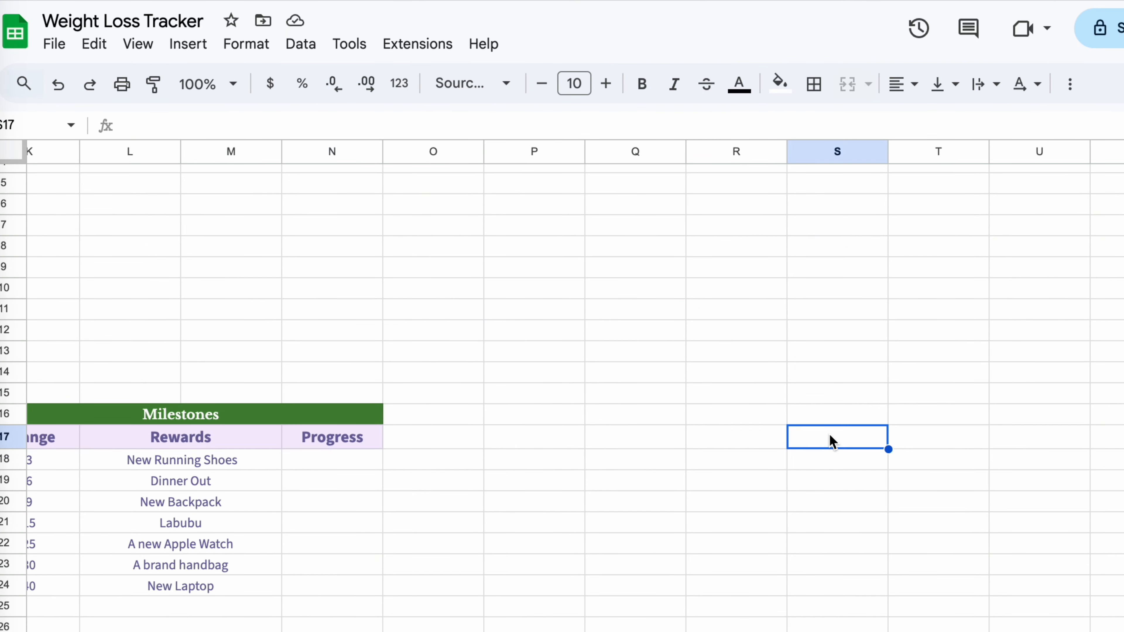
pyautogui.write('Week')
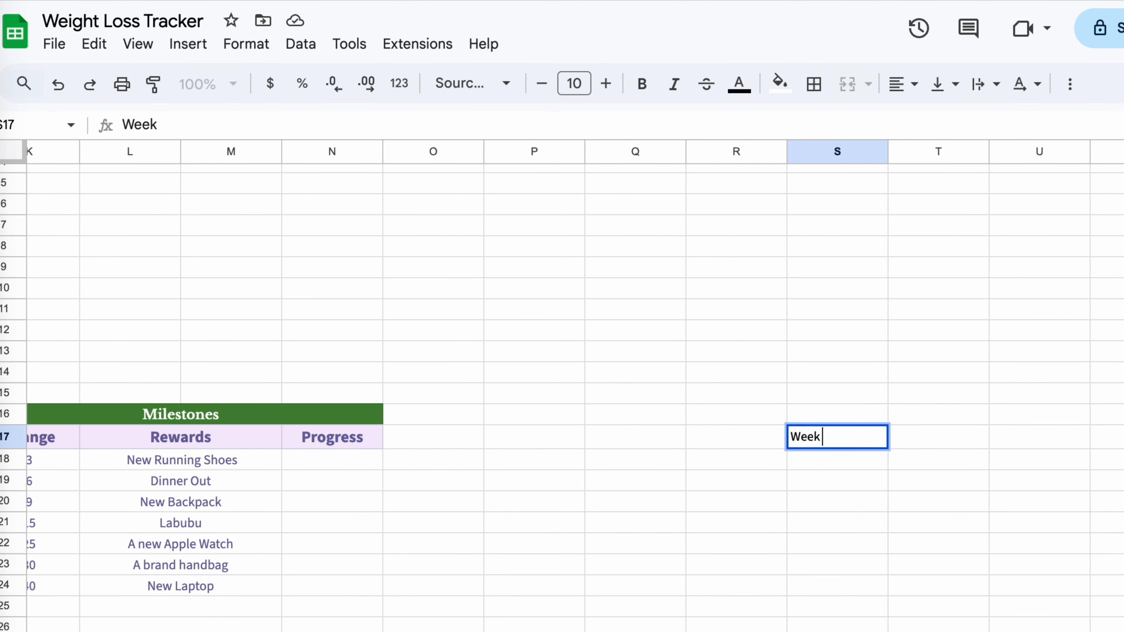
pyautogui.press('Tab')
pyautogui.write('Pro')
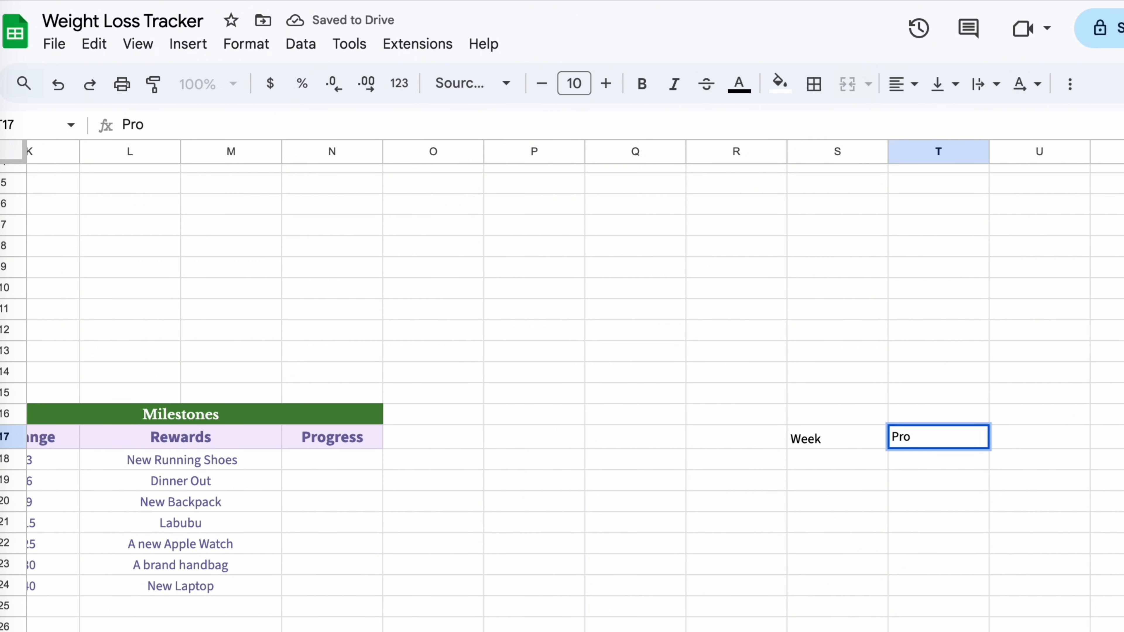
pyautogui.press('BackSpace')
pyautogui.press('BackSpace')
pyautogui.press('BackSpace')
pyautogui.write('Weight')
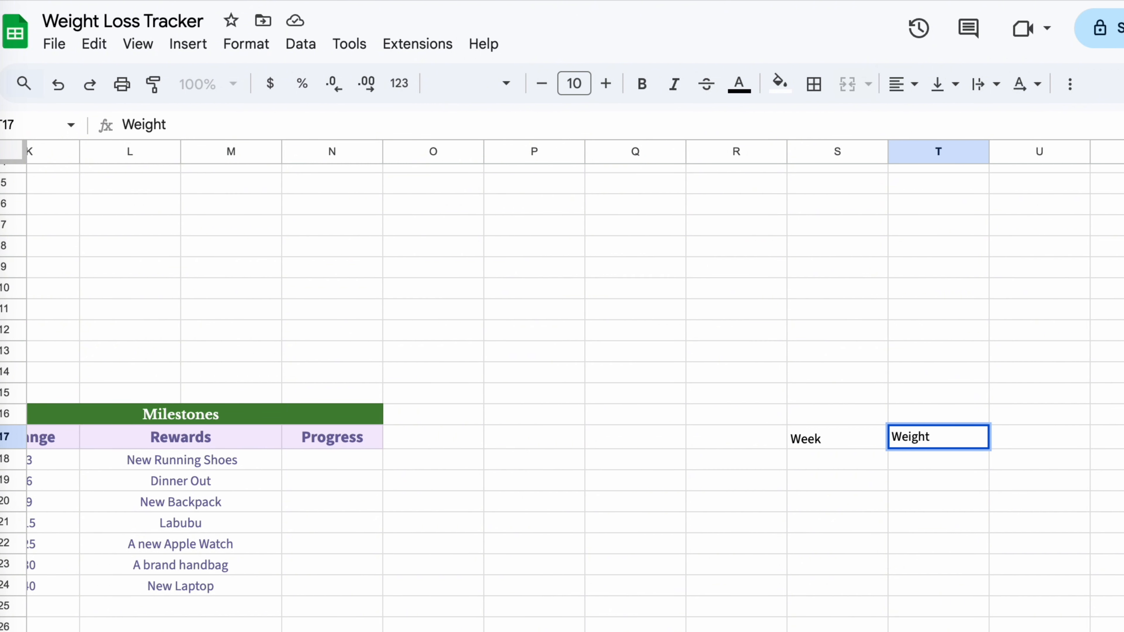
pyautogui.press('Tab')
pyautogui.write('Goal')
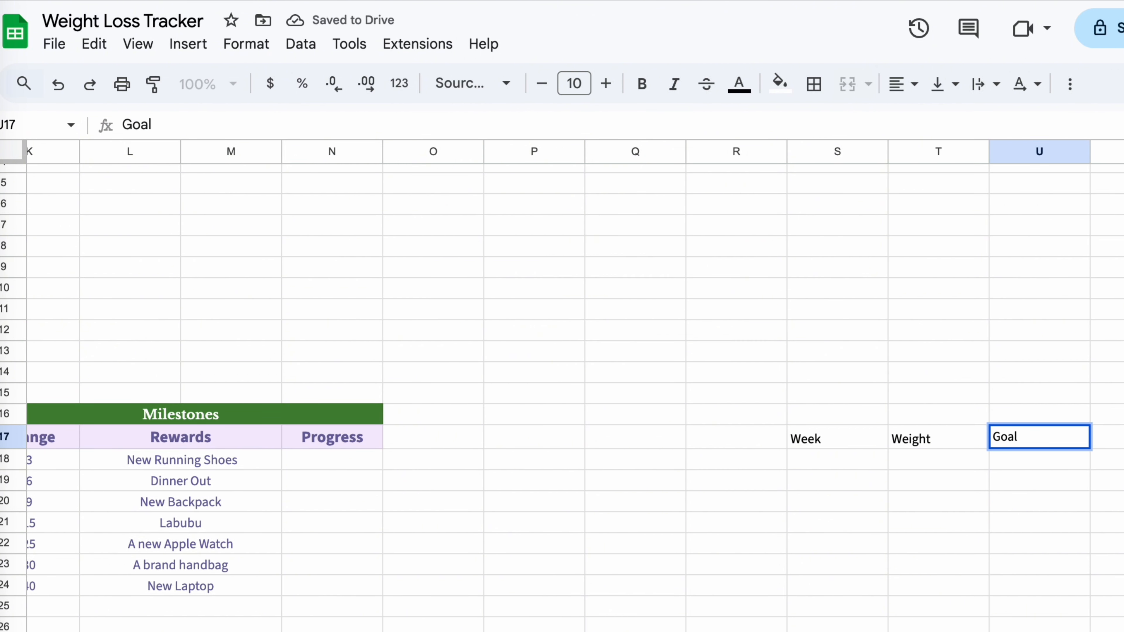
pyautogui.press('Return')
# Format the helper table headers S17:U17 with purple text, centre alignment and bold.
pyautogui.moveTo(825, 447); pyautogui.dragTo(1021, 454)
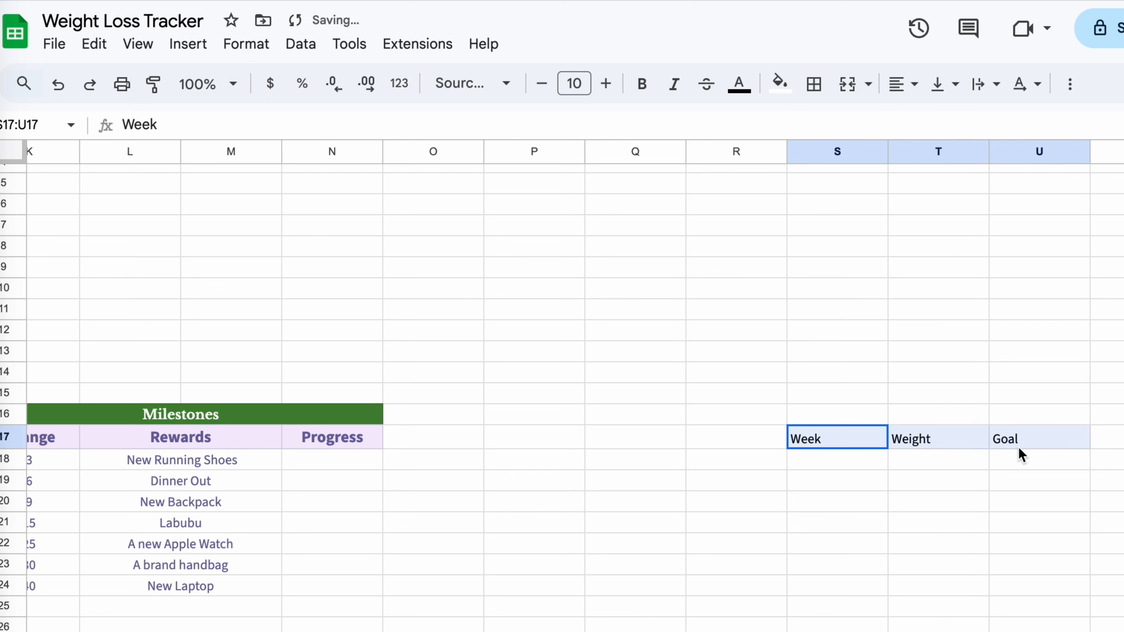
pyautogui.click(746, 89)
pyautogui.click(832, 420)
pyautogui.click(900, 84)
pyautogui.click(930, 121)
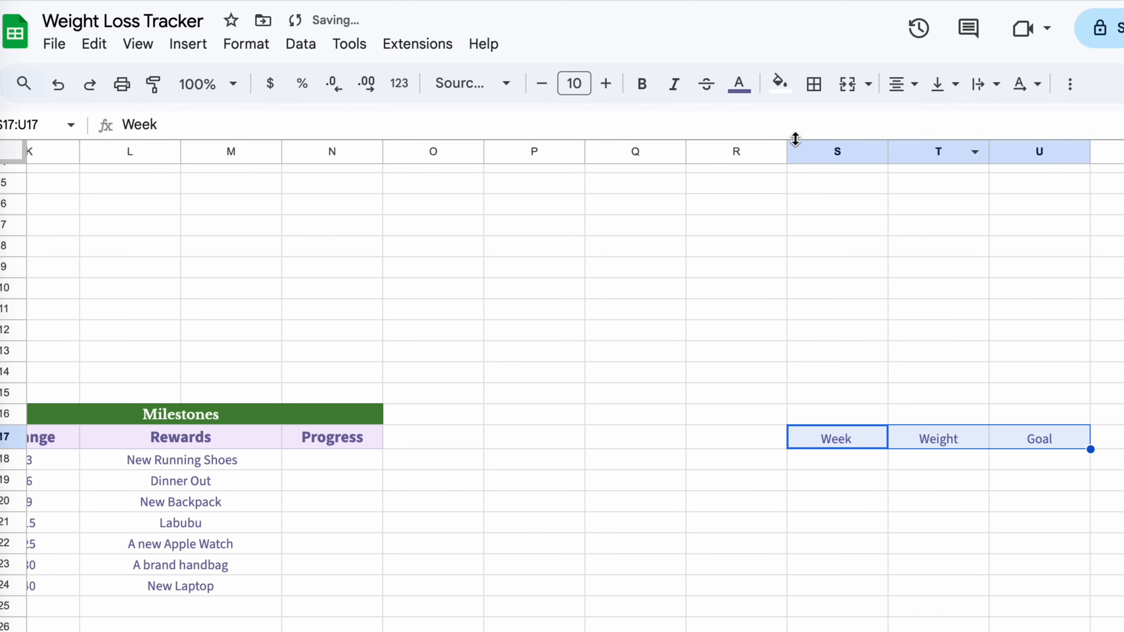
pyautogui.click(642, 84)
# Apply the purple text colour to the whole of columns S to U.
pyautogui.click(836, 151)
pyautogui.keyDown('shift'); pyautogui.click(1044, 155); pyautogui.keyUp('shift')
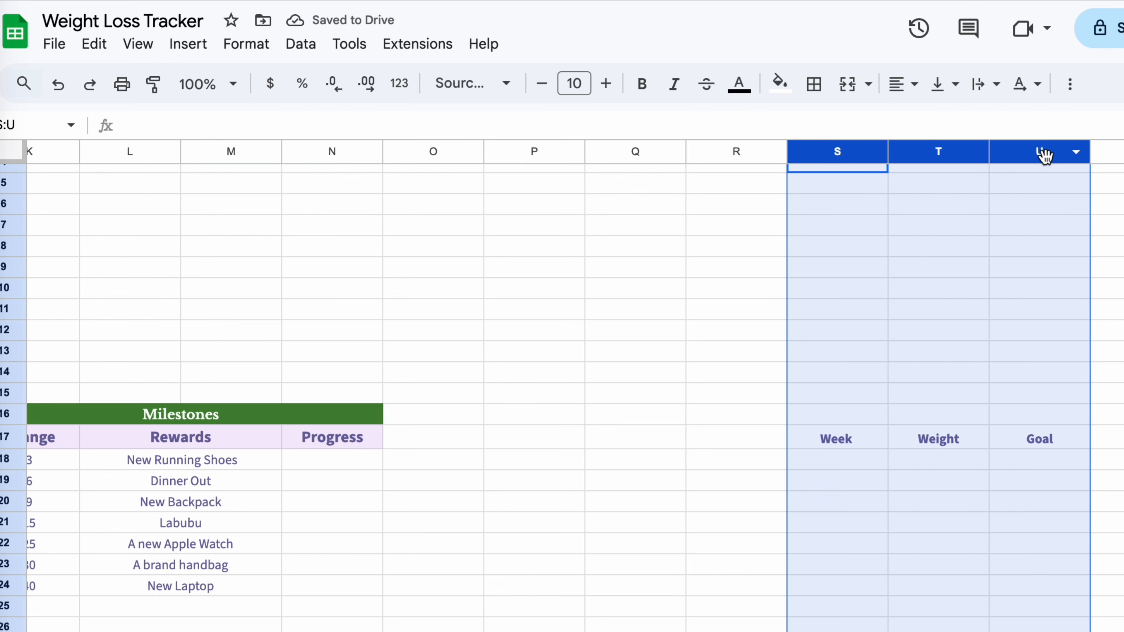
pyautogui.click(739, 84)
pyautogui.click(835, 421)
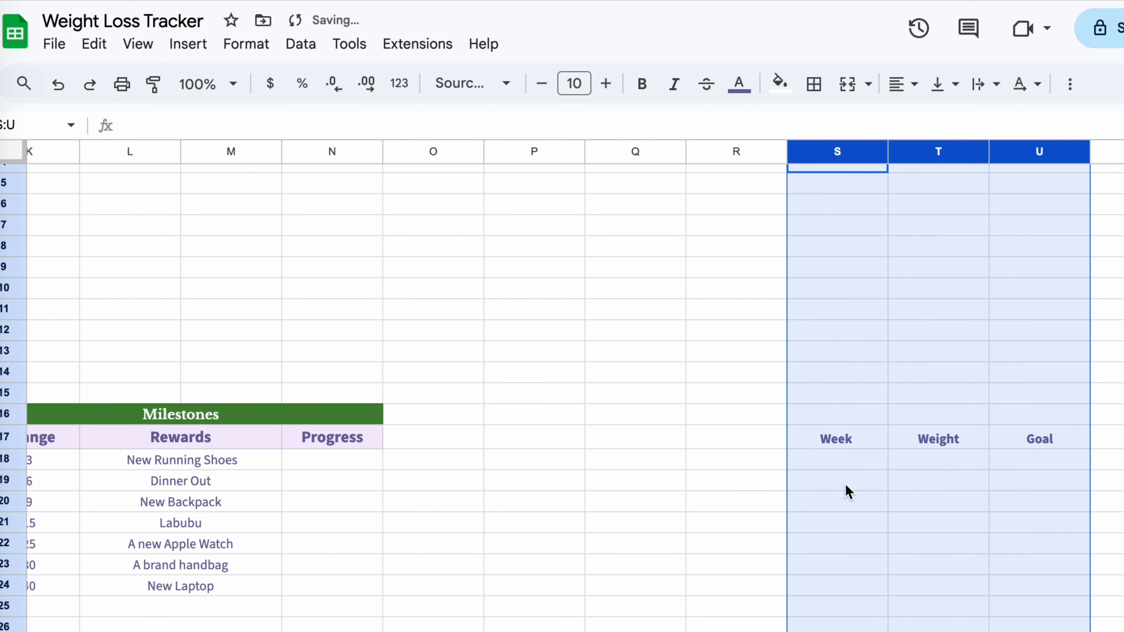
pyautogui.click(845, 480)
# Add borders on all sides of the header cells S17:U17.
pyautogui.moveTo(836, 438); pyautogui.dragTo(1028, 439)
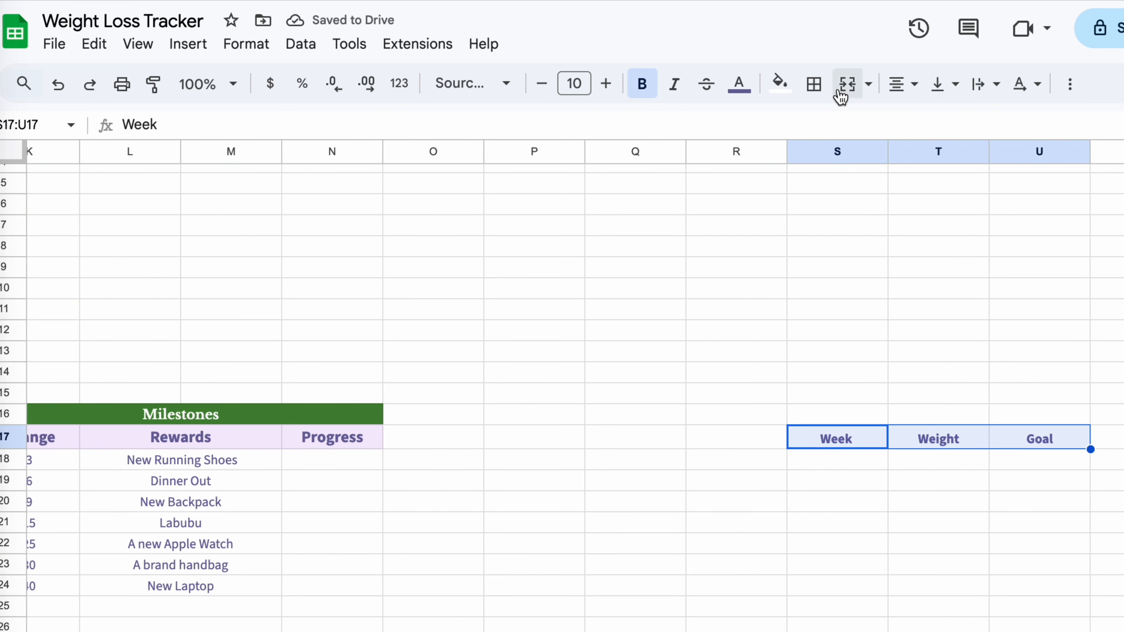
pyautogui.click(814, 84)
pyautogui.click(1004, 131)
pyautogui.click(1104, 468)
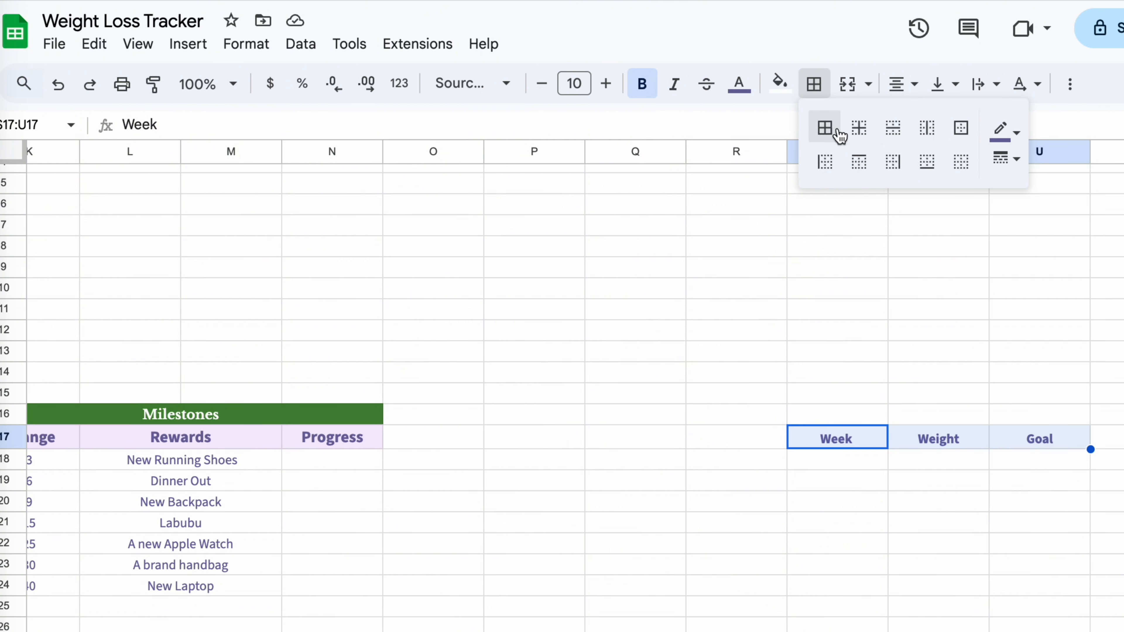
pyautogui.click(825, 128)
pyautogui.click(736, 350)
# Enter =ARRAYFORMULA(E18:E) in S18 to pull in the week numbers from the Weight Log.
pyautogui.click(861, 470)
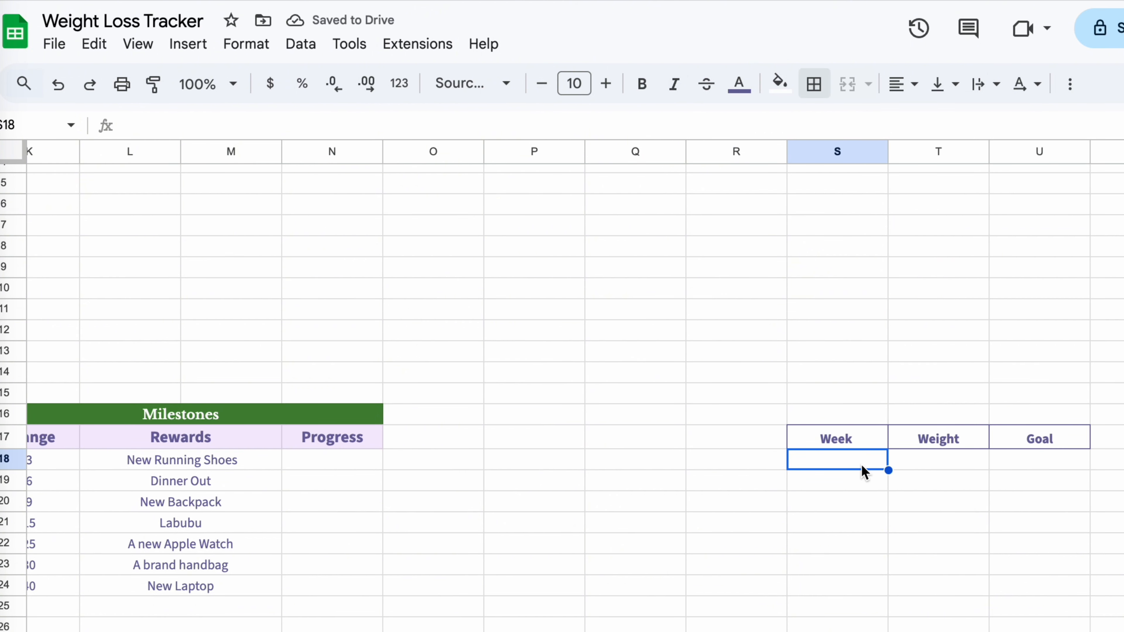
pyautogui.click(173, 125)
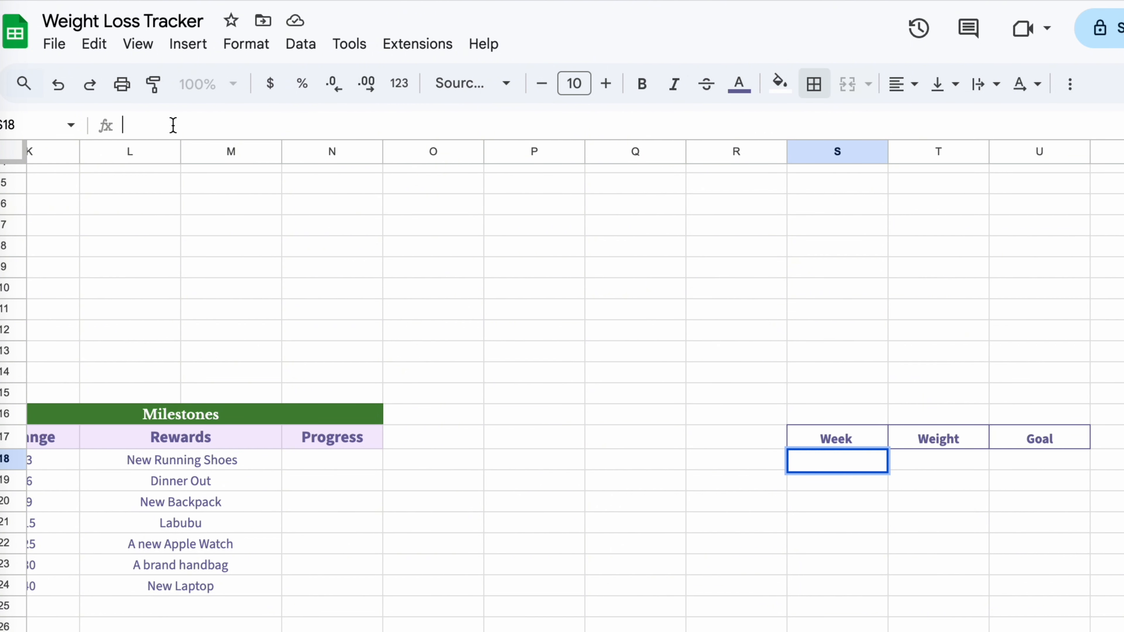
pyautogui.write('=arr')
pyautogui.press('Tab')
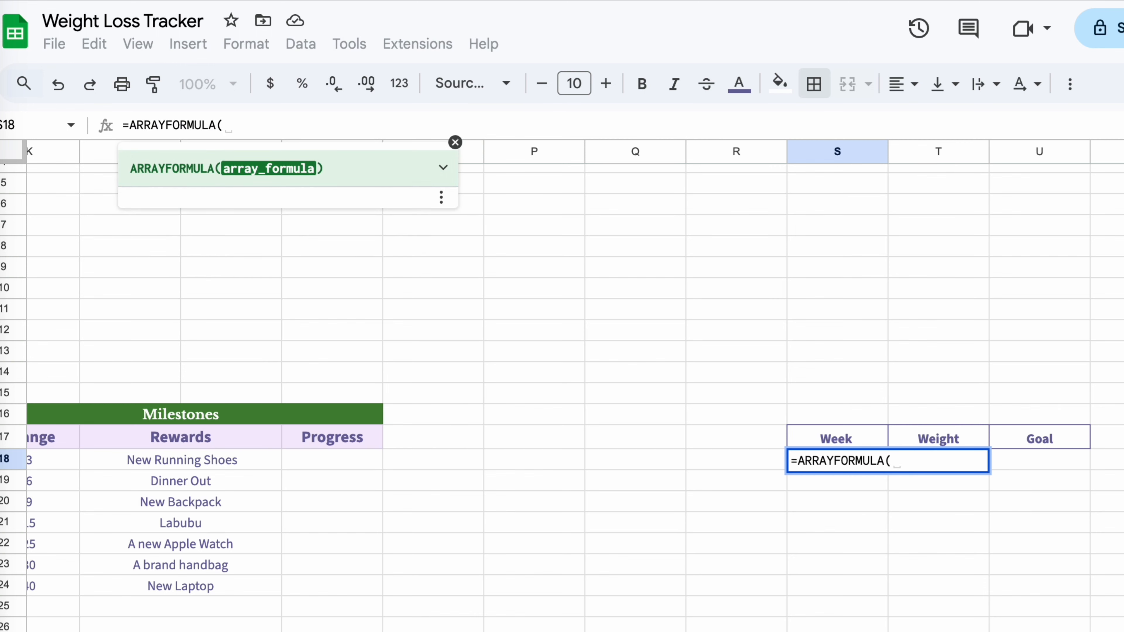
pyautogui.hscroll(-10, 214, 451)
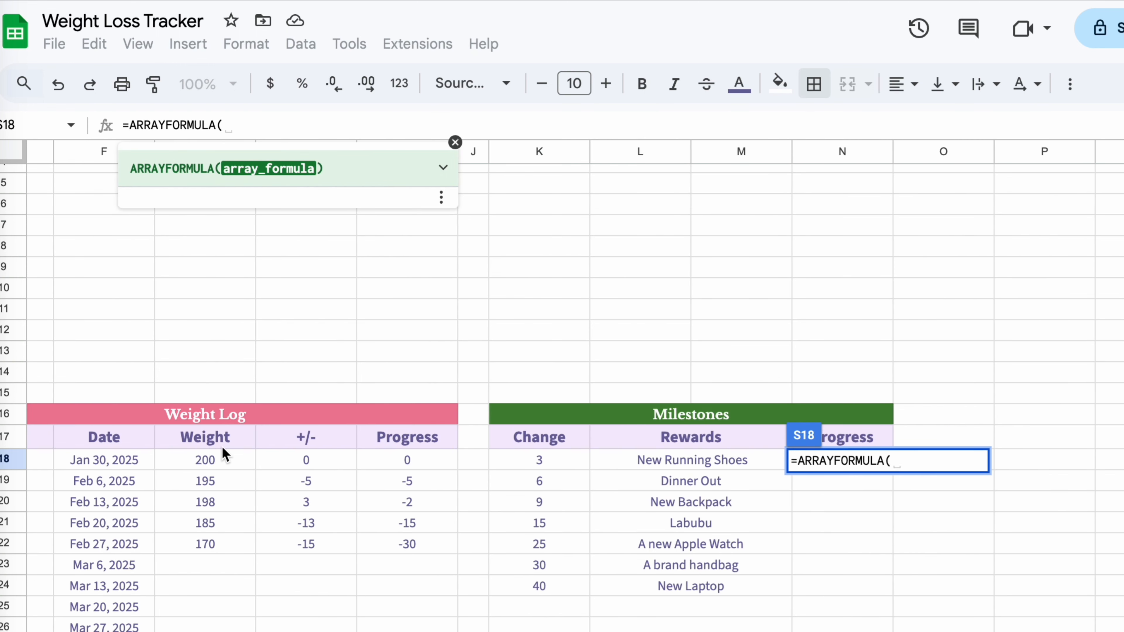
pyautogui.click(322, 464)
pyautogui.write(':')
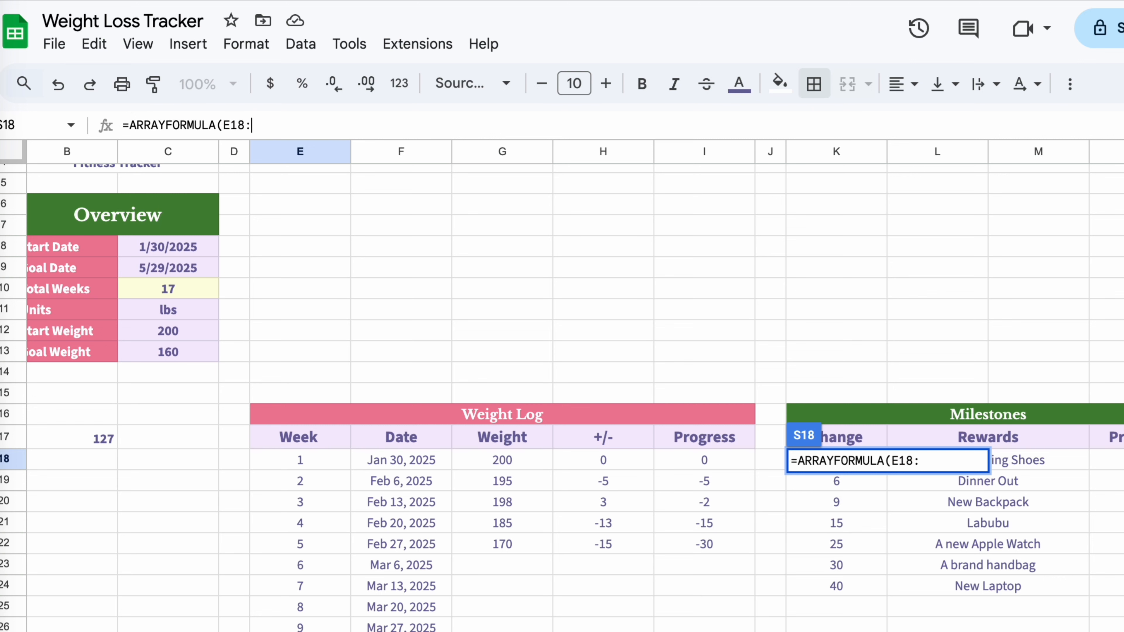
pyautogui.write('E)')
pyautogui.press('Return')
# Enter =ARRAYFORMULA(G18:G) in T18 to pull in the weights from the Weight Log.
pyautogui.hscroll(5, 339, 476)
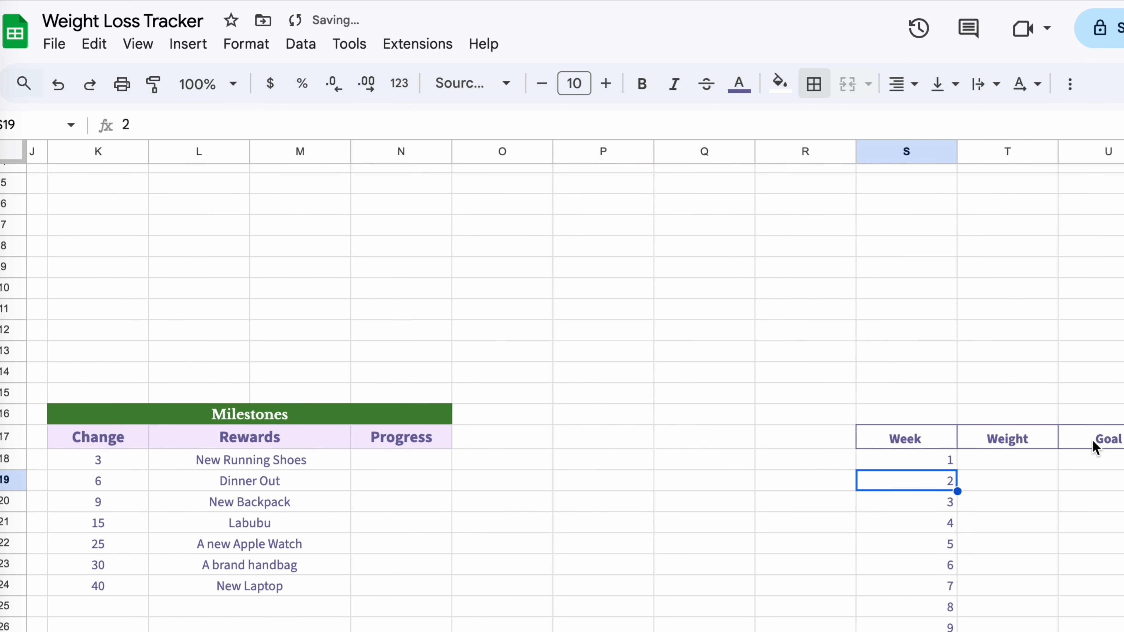
pyautogui.click(1013, 459)
pyautogui.click(159, 126)
pyautogui.write('=Arr')
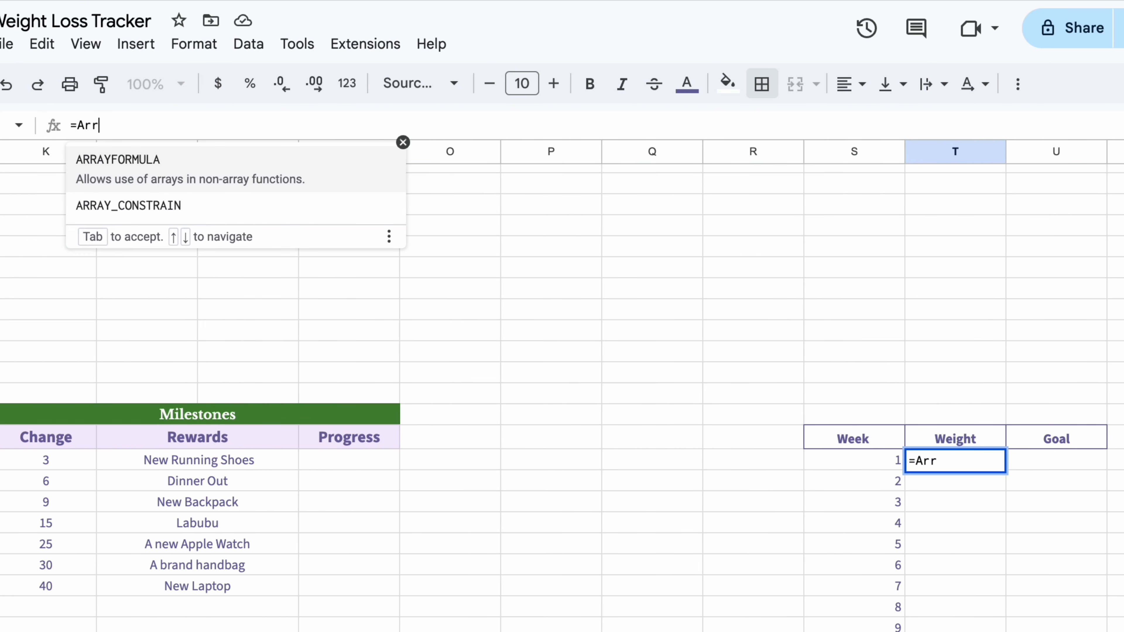
pyautogui.press('Tab')
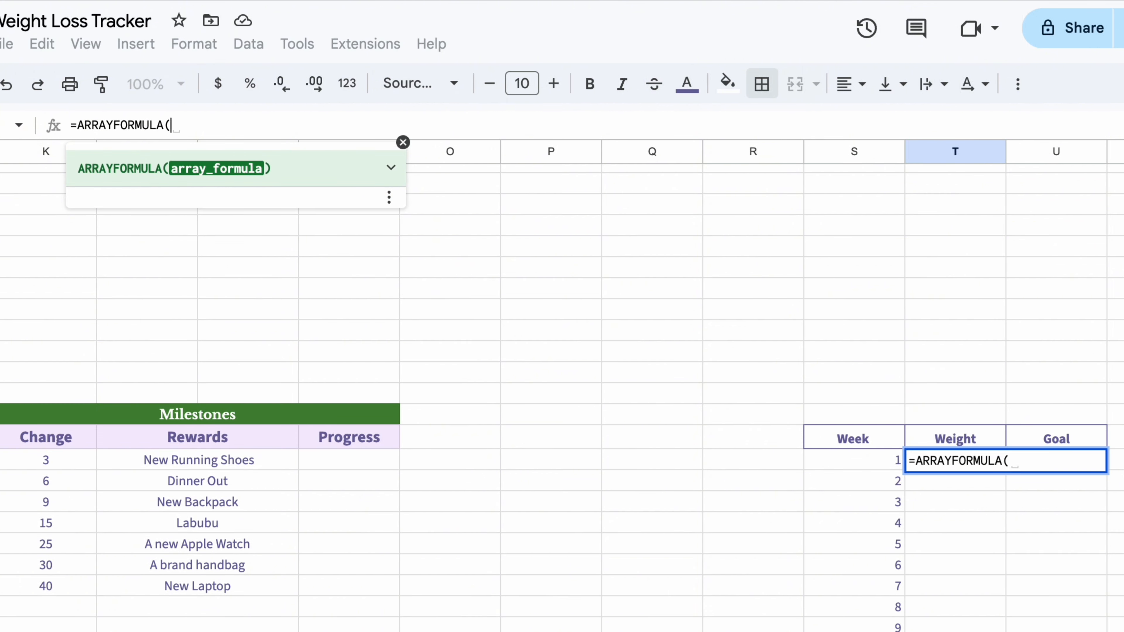
pyautogui.hscroll(-7, 213, 456)
pyautogui.click(387, 460)
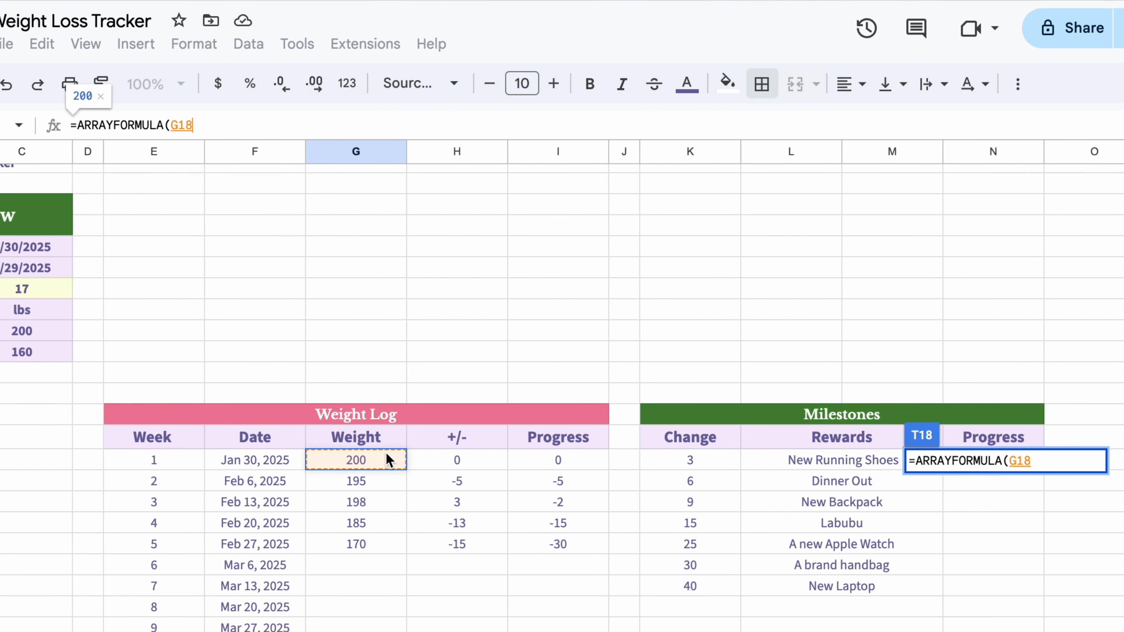
pyautogui.write(':G)')
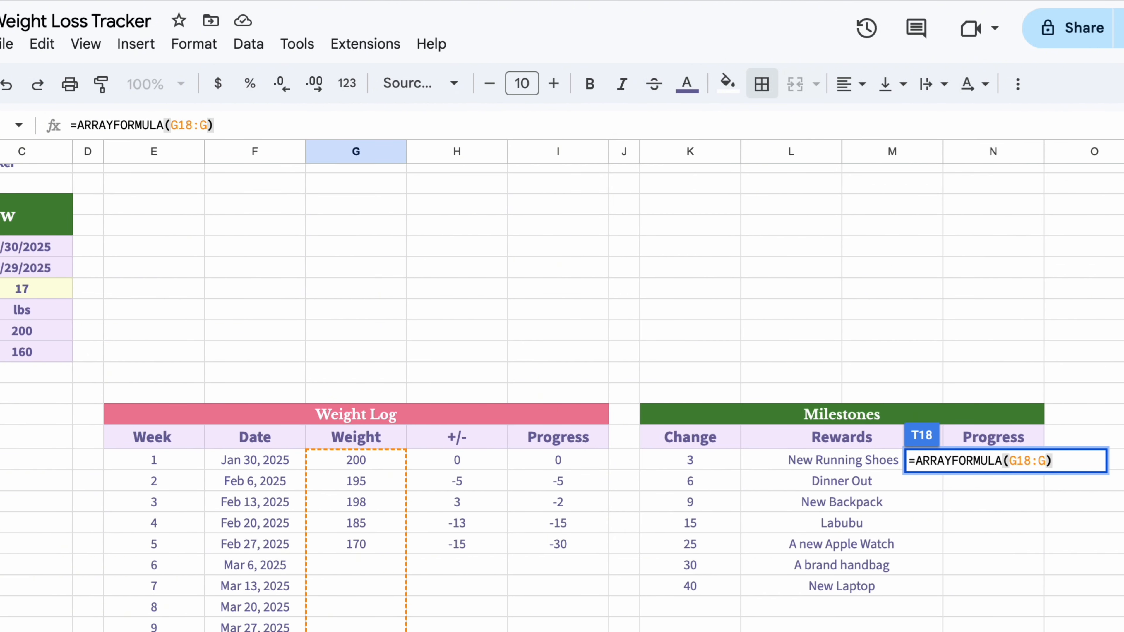
pyautogui.press('Return')
# Start the Goal formula in U18 with a reference to the start weight in C12.
pyautogui.hscroll(10, 544, 604)
pyautogui.scroll(-3, 552, 569)
pyautogui.click(921, 326)
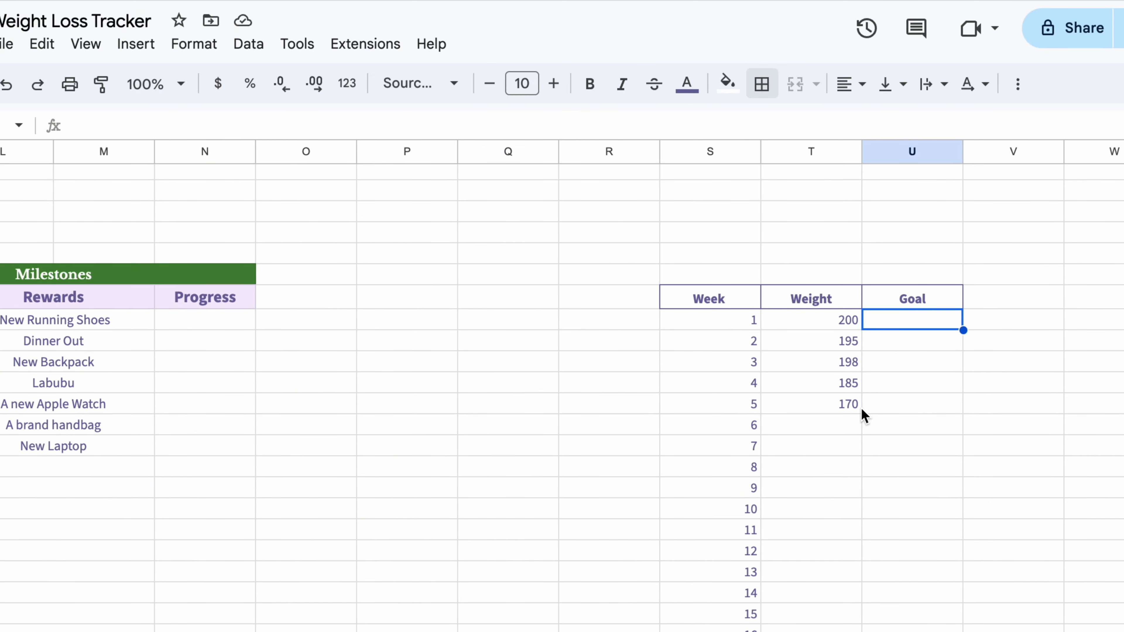
pyautogui.click(323, 124)
pyautogui.write('=')
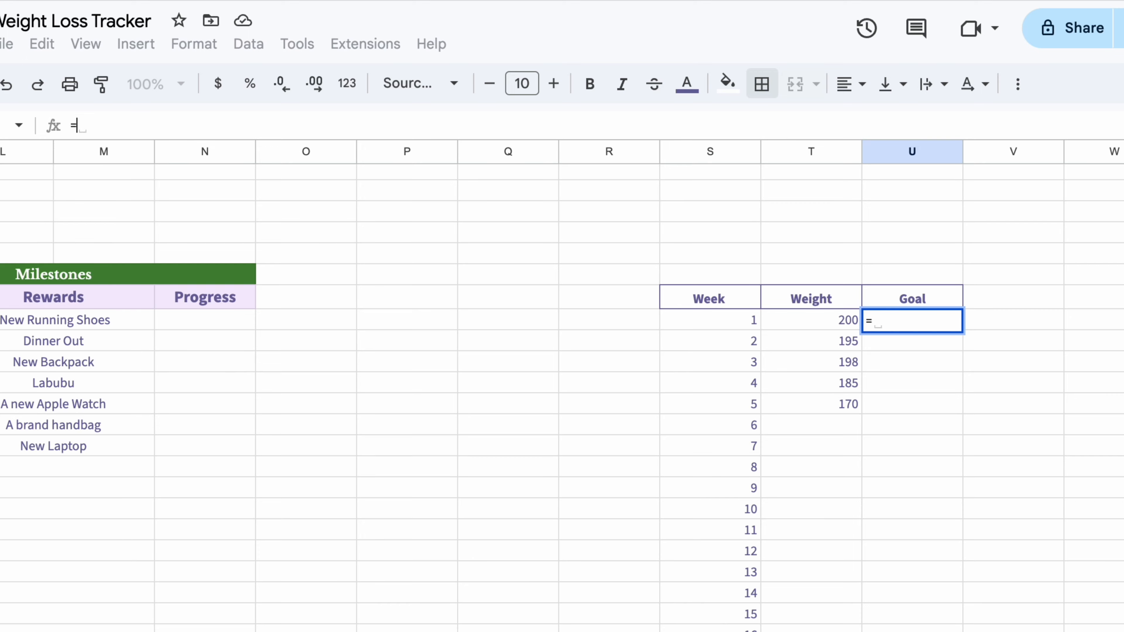
pyautogui.hscroll(-8, 197, 392)
pyautogui.hscroll(-4, 198, 389)
pyautogui.scroll(1, 198, 389)
pyautogui.click(164, 226)
pyautogui.hscroll(12, 444, 485)
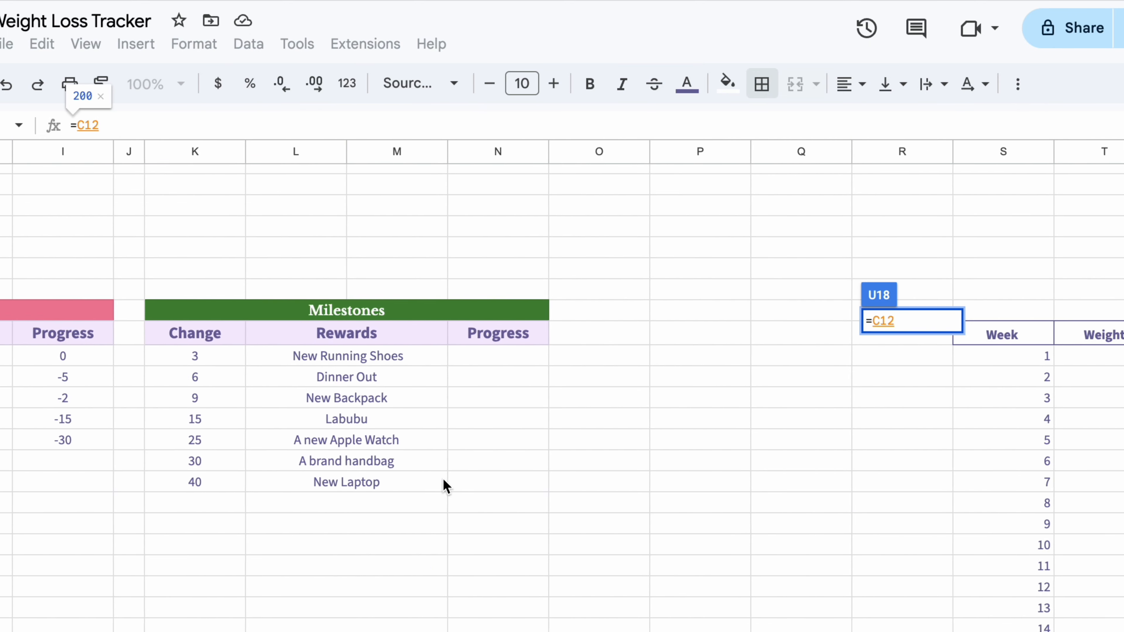
# Set the week 1 Goal cell U18 to the start weight with =C12.
pyautogui.press('Return')
pyautogui.click(757, 509)
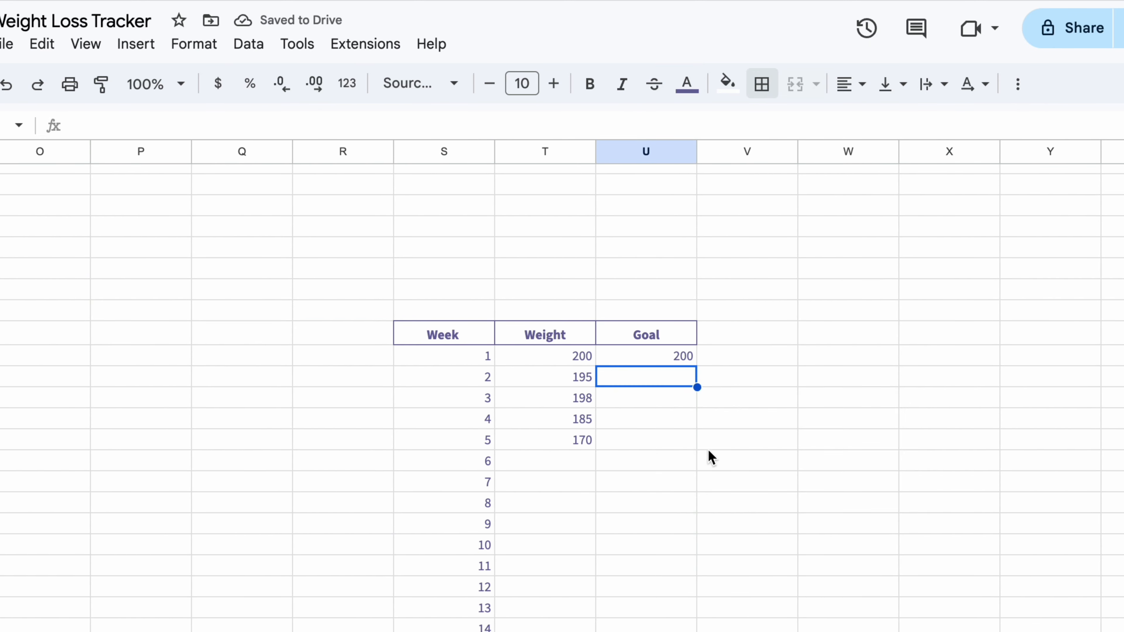
# Begin an IF formula in the week 2 Goal cell U19 with the condition U18-(C12-C13)/C10 < C13.
pyautogui.scroll(-2, 680, 382)
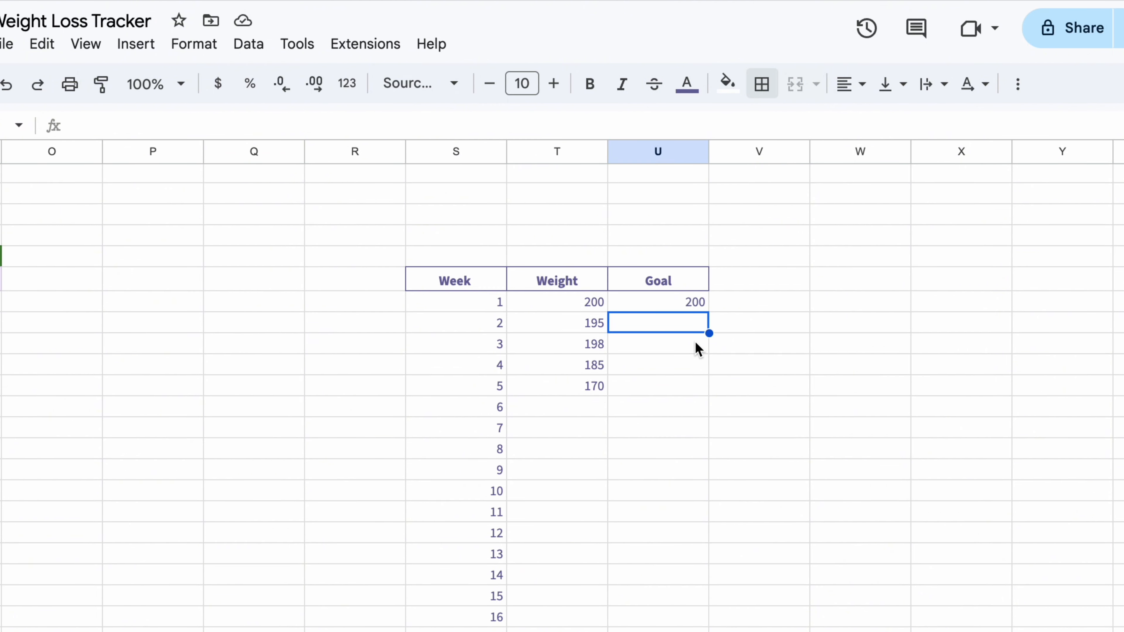
pyautogui.write('=')
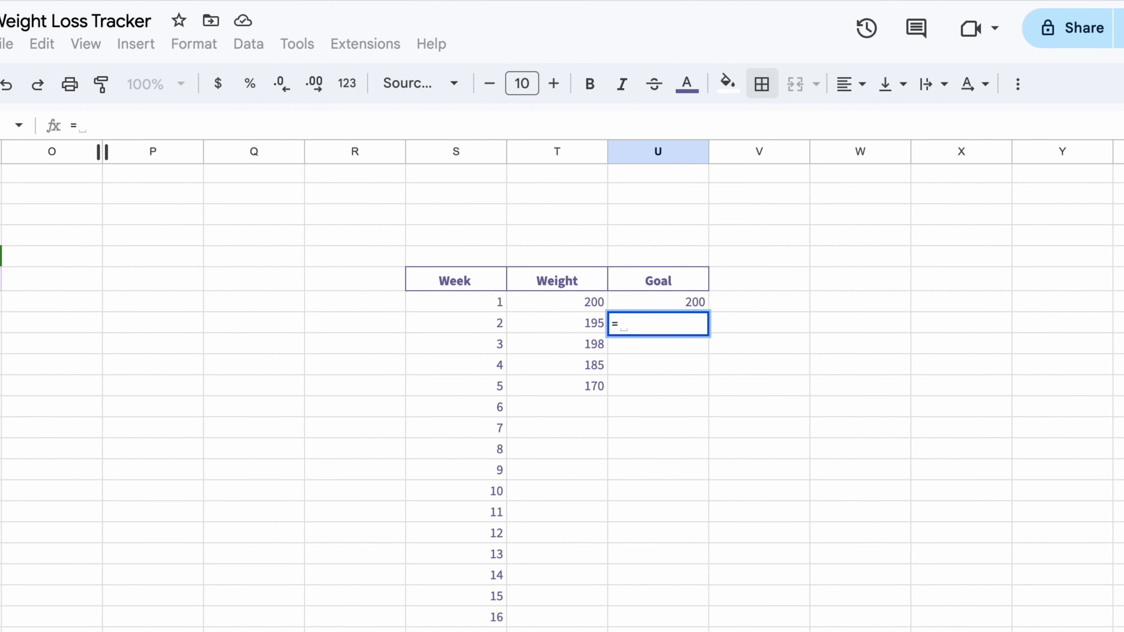
pyautogui.write('IF(')
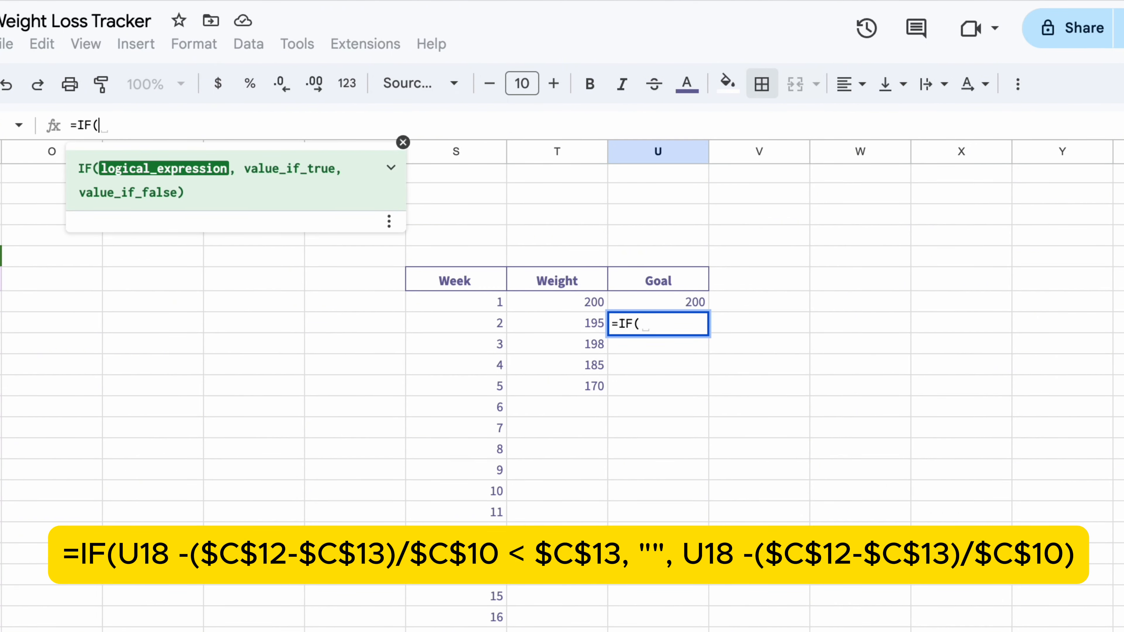
pyautogui.click(700, 304)
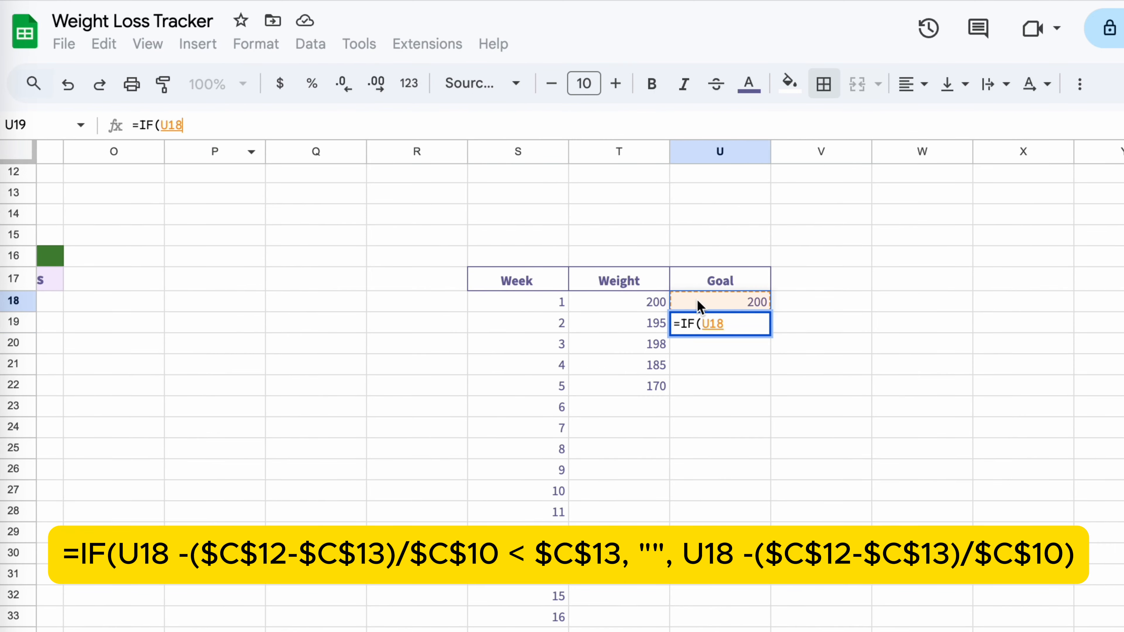
pyautogui.write('-(')
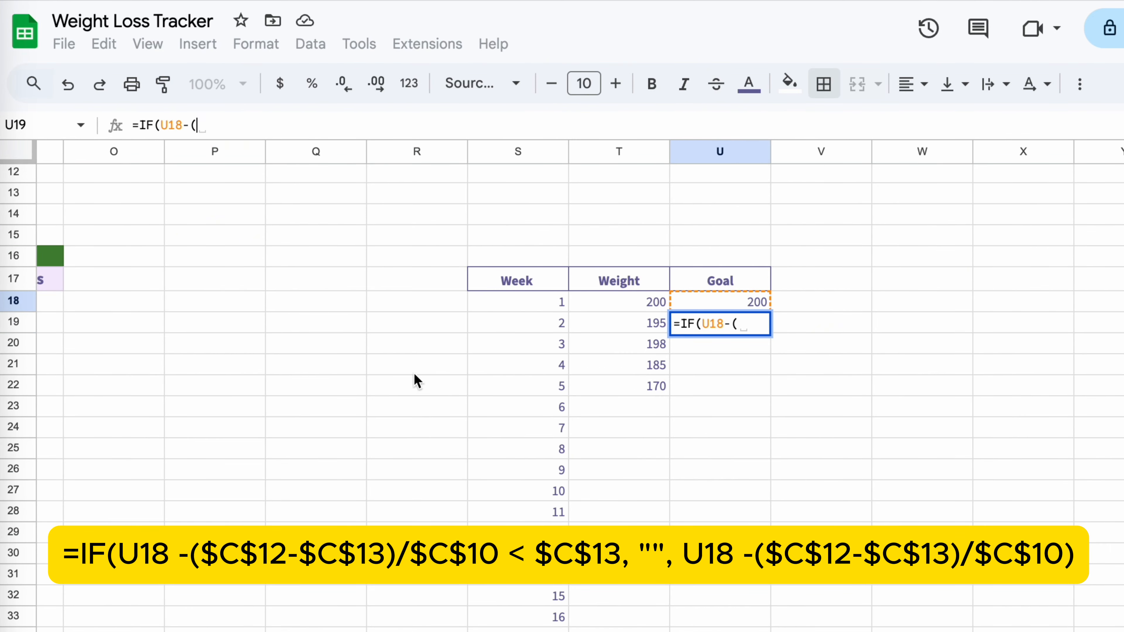
pyautogui.hscroll(-10, 415, 379)
pyautogui.scroll(3, 416, 380)
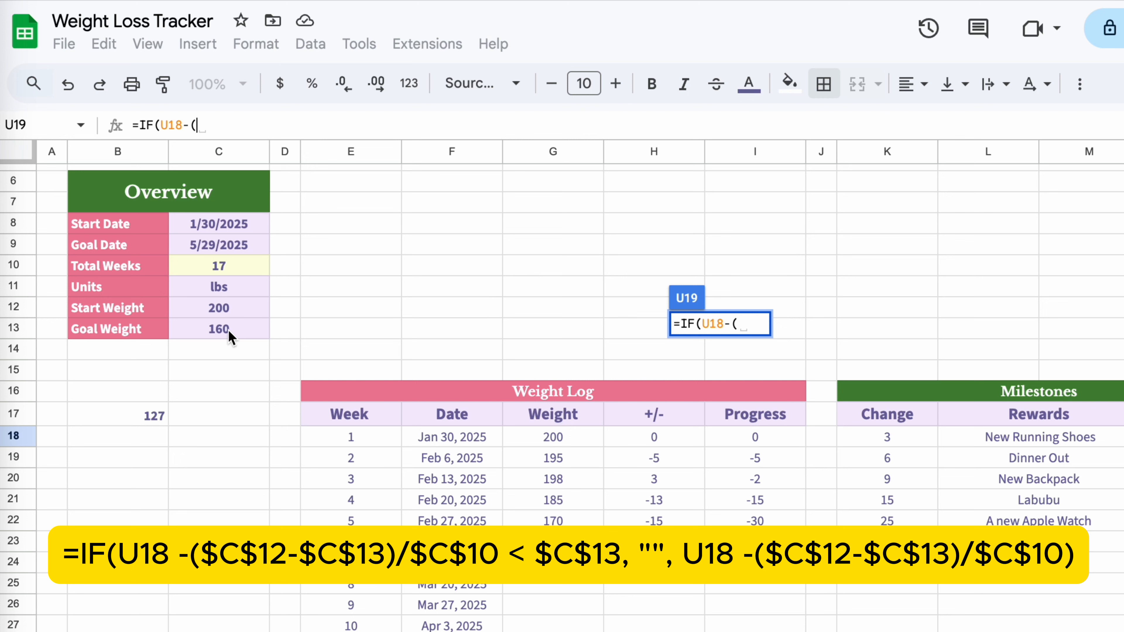
pyautogui.click(248, 312)
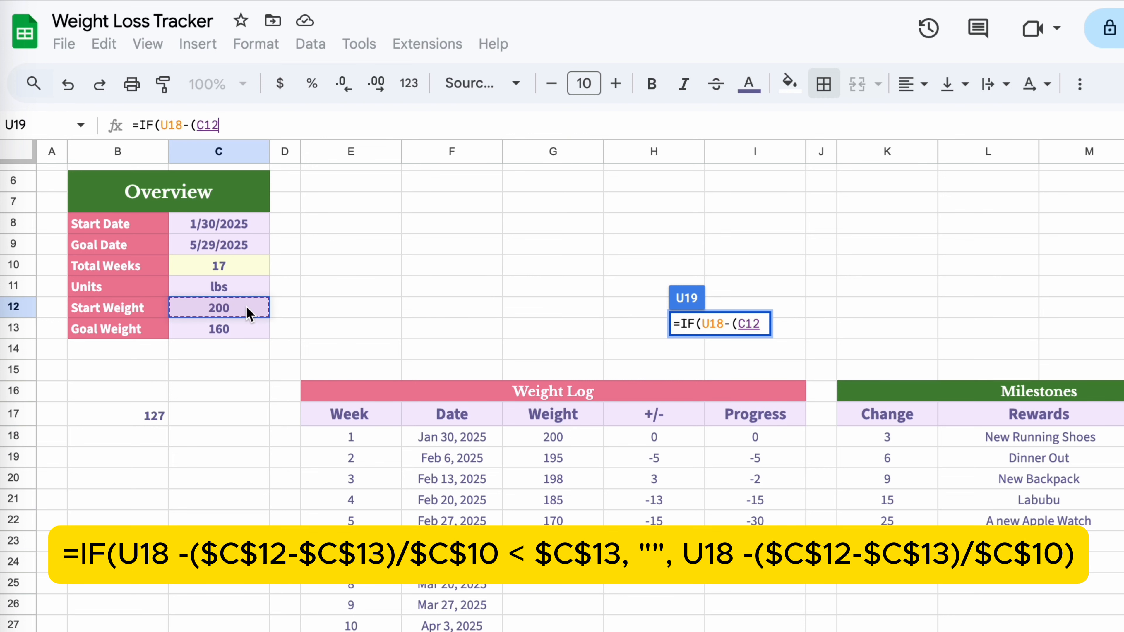
pyautogui.write('-')
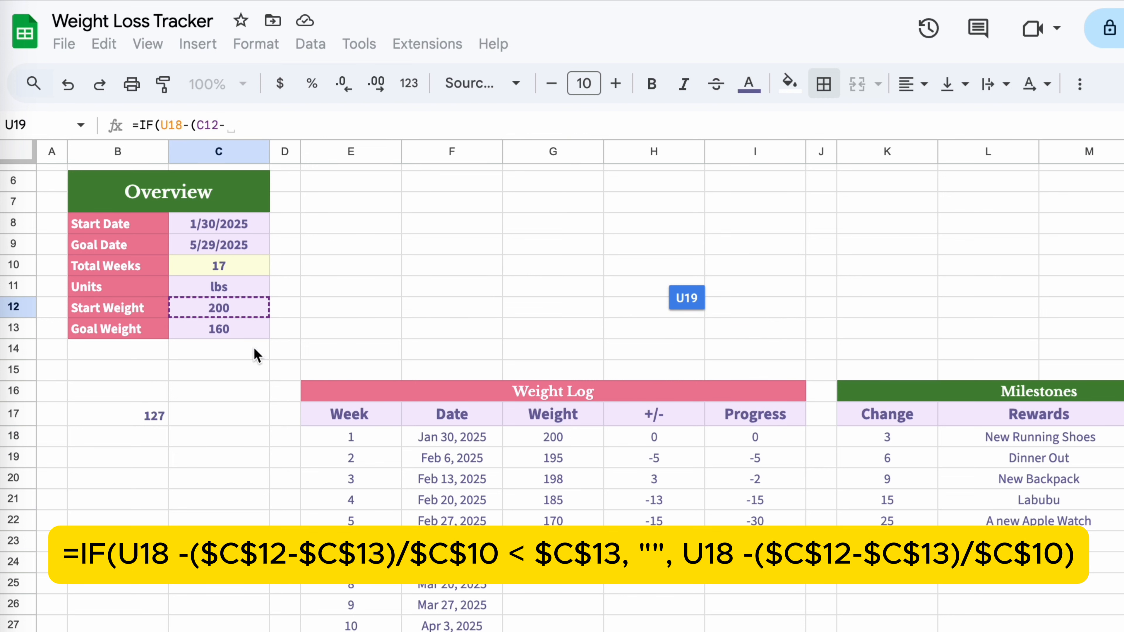
pyautogui.click(253, 335)
pyautogui.write(')/')
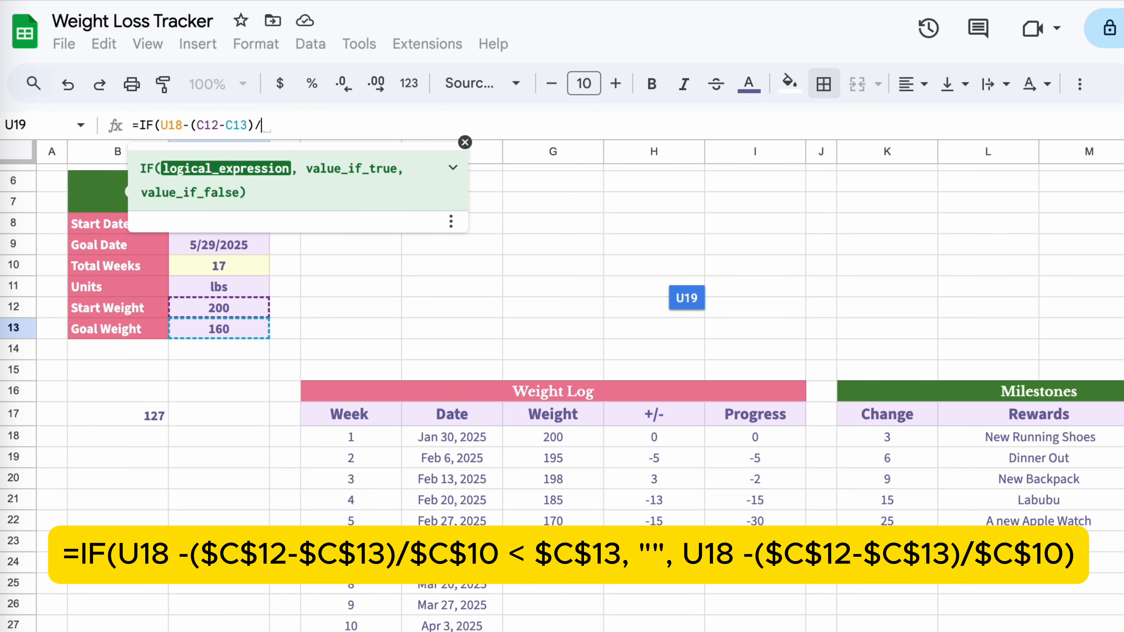
pyautogui.click(253, 267)
pyautogui.write('<')
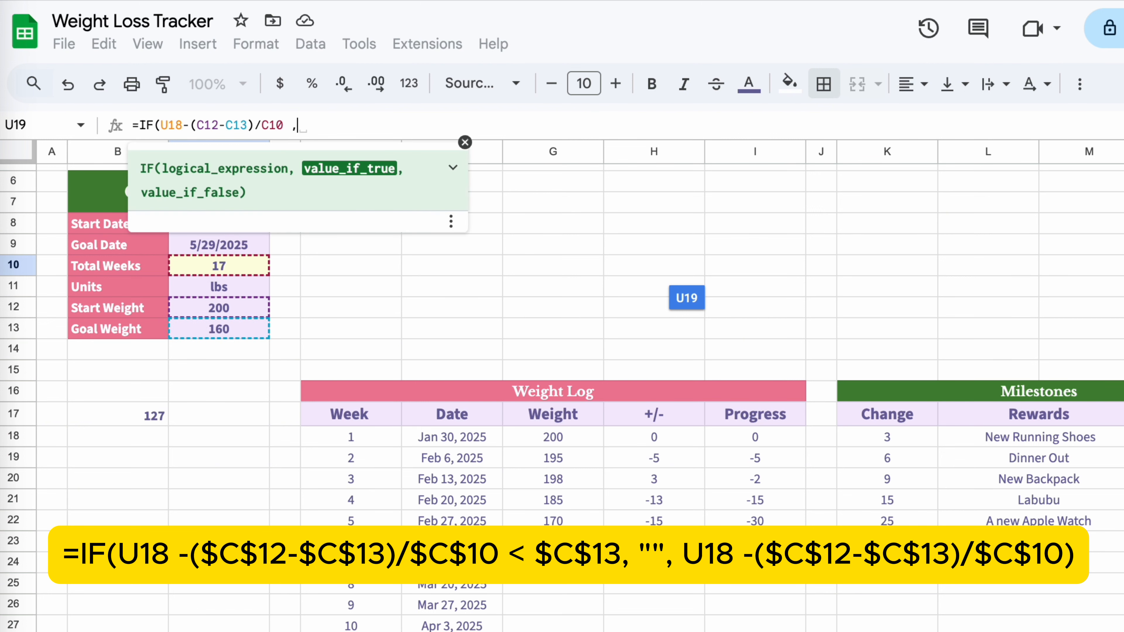
pyautogui.click(253, 333)
pyautogui.write(', ')
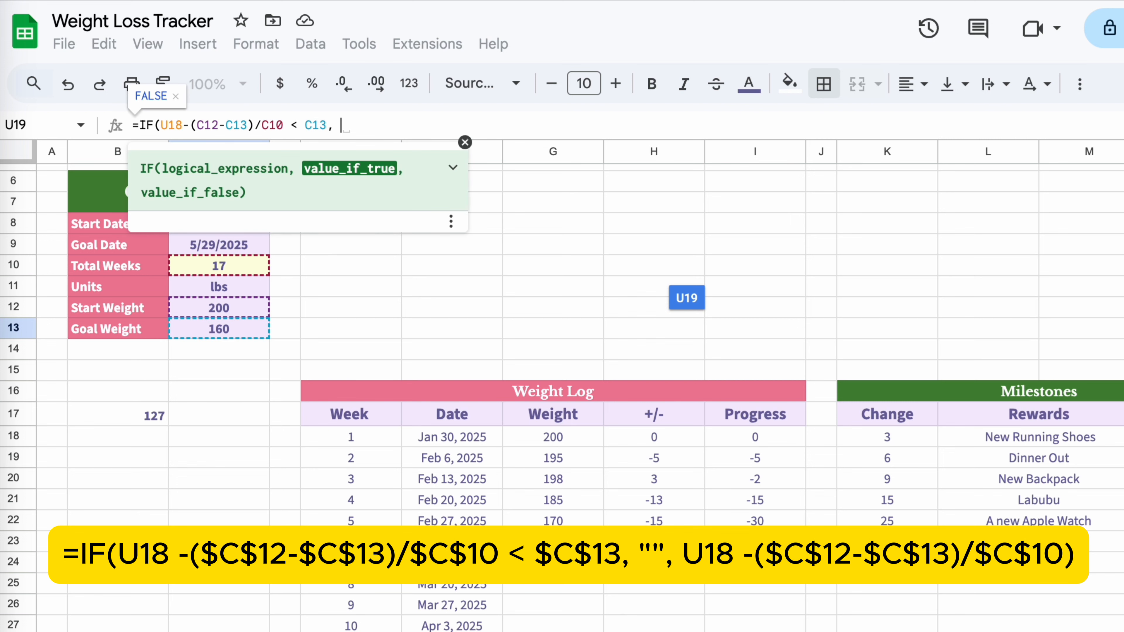
# Complete the U19 IF formula with "" as the true value and U18-(C12-C13)/C10 as the false value.
pyautogui.write('"')
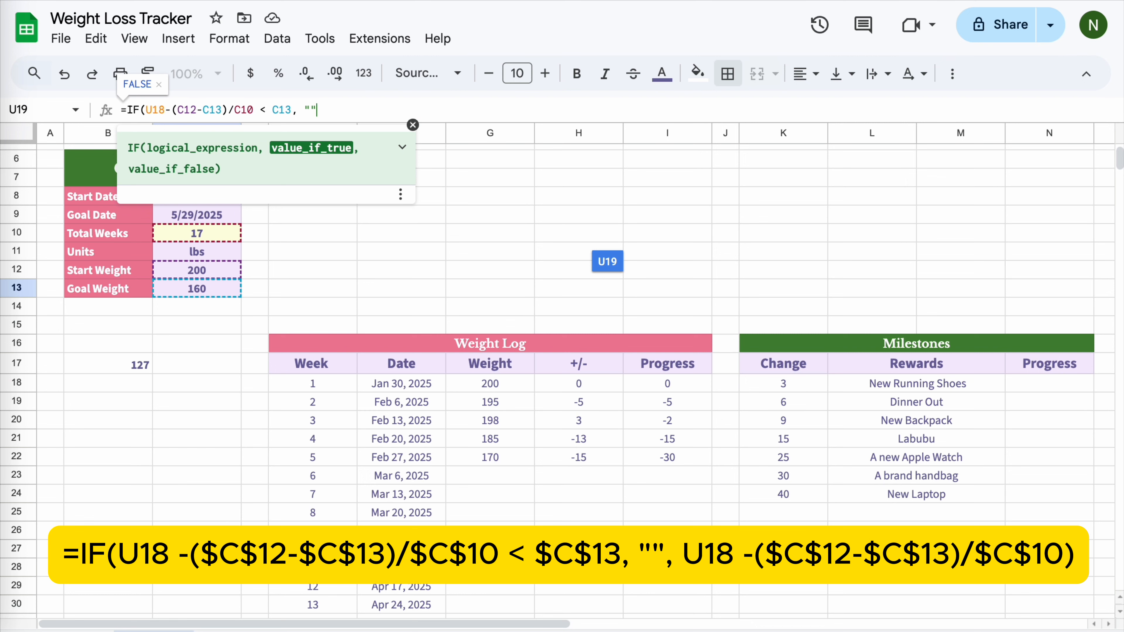
pyautogui.write('",')
pyautogui.hscroll(10, 809, 428)
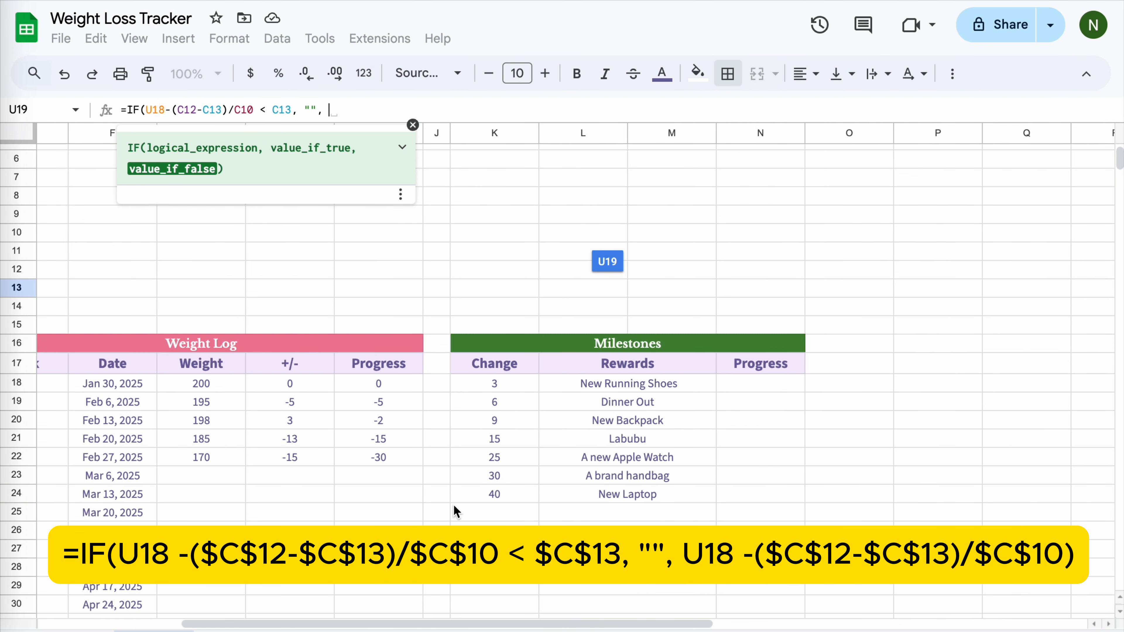
pyautogui.click(931, 392)
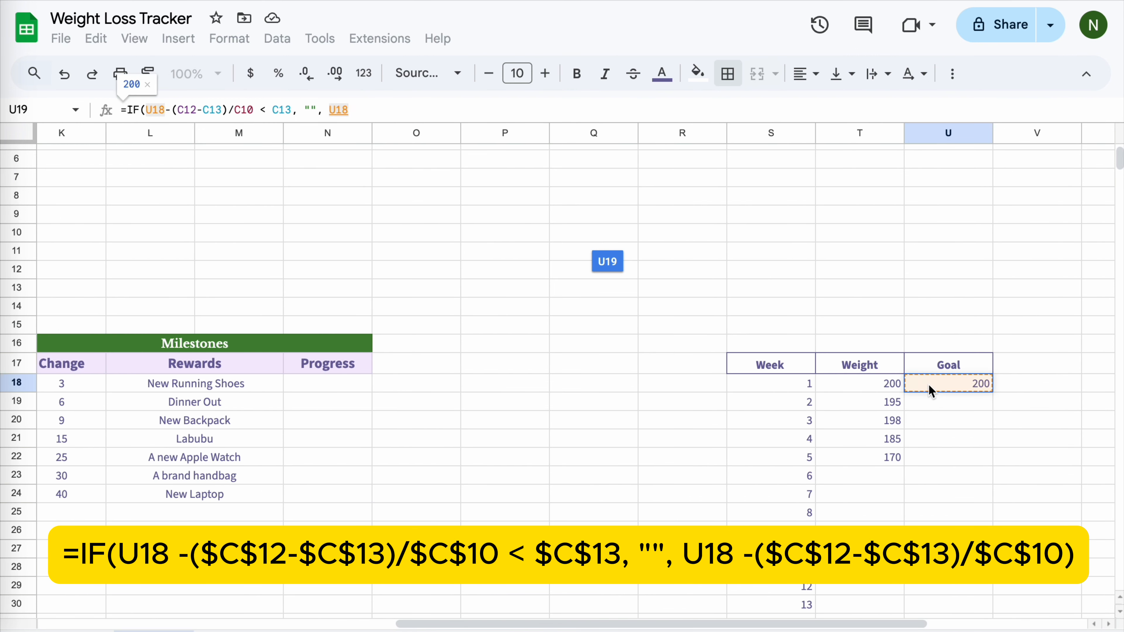
pyautogui.write('-(')
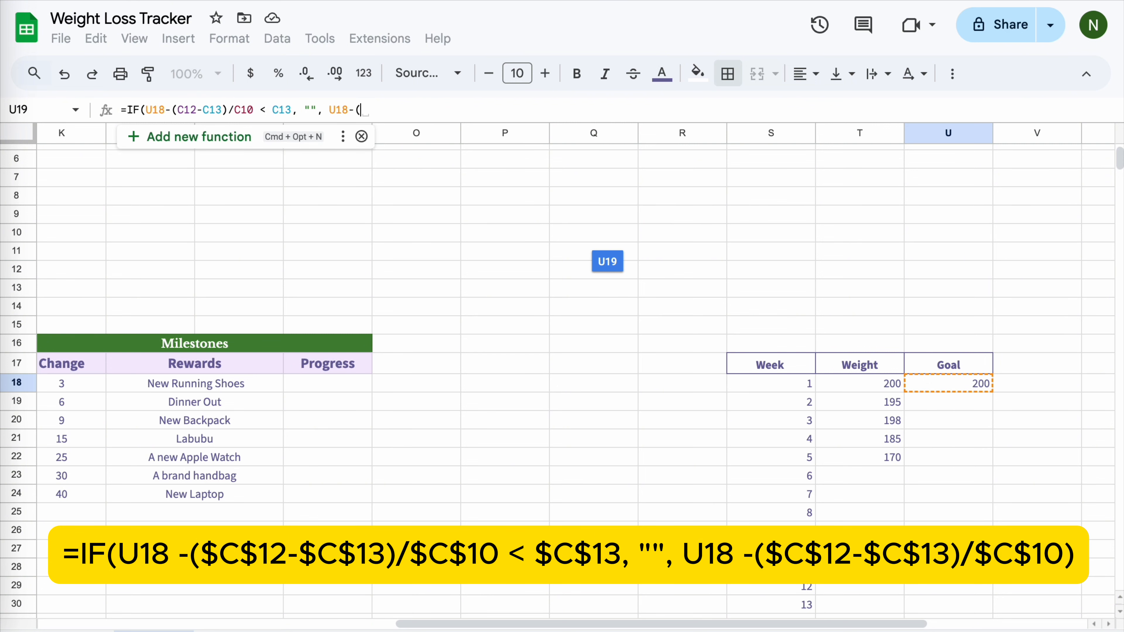
pyautogui.write('C12')
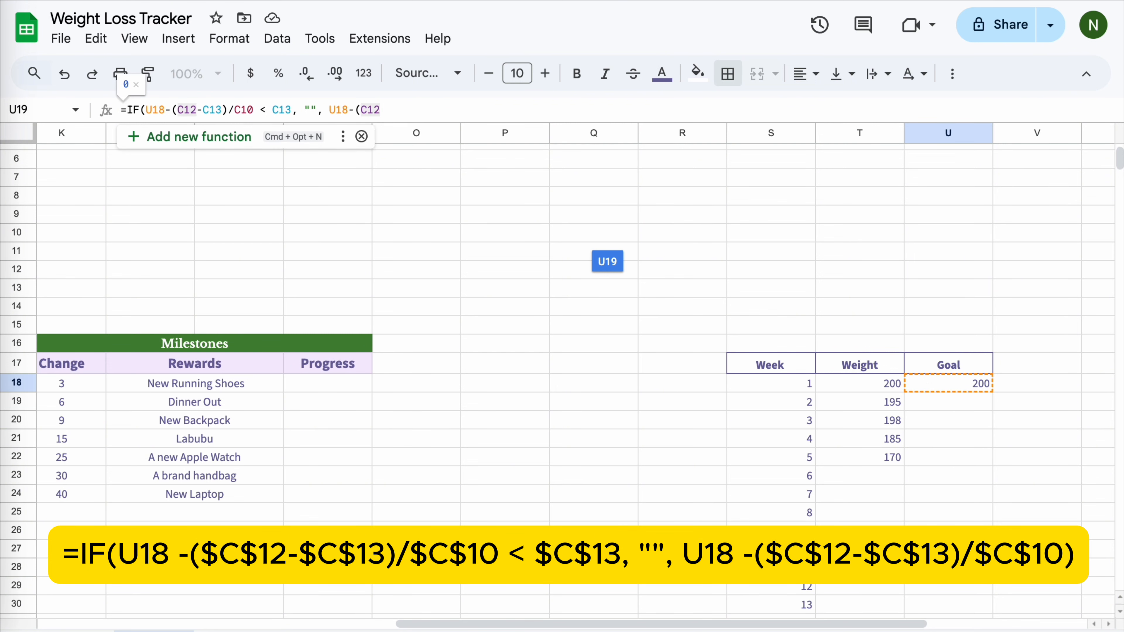
pyautogui.write('-C13)')
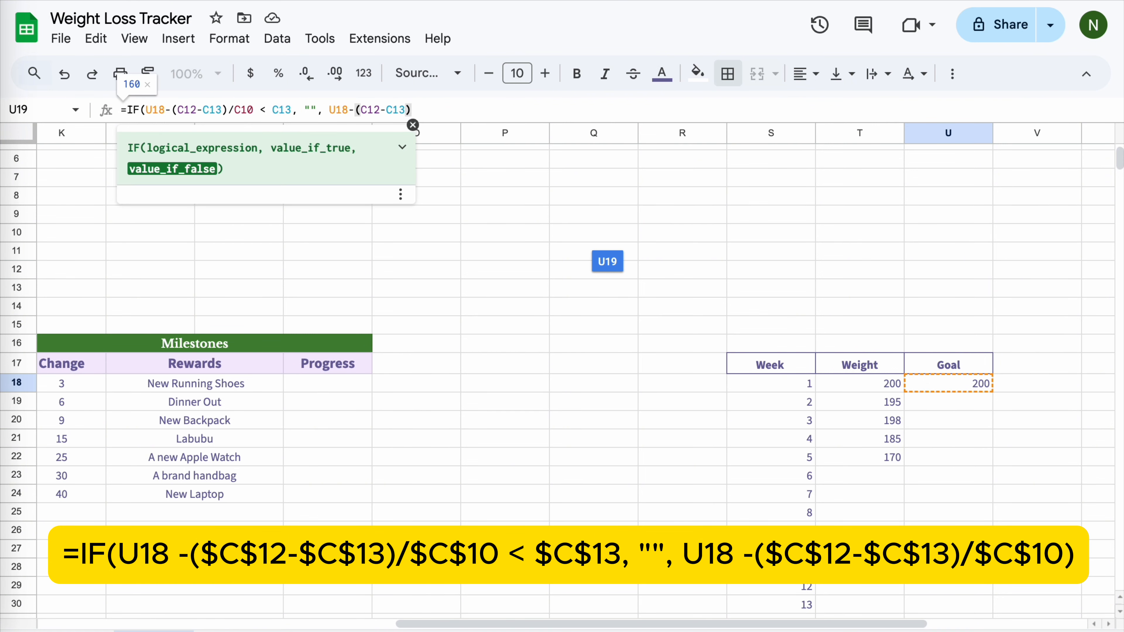
pyautogui.write('/')
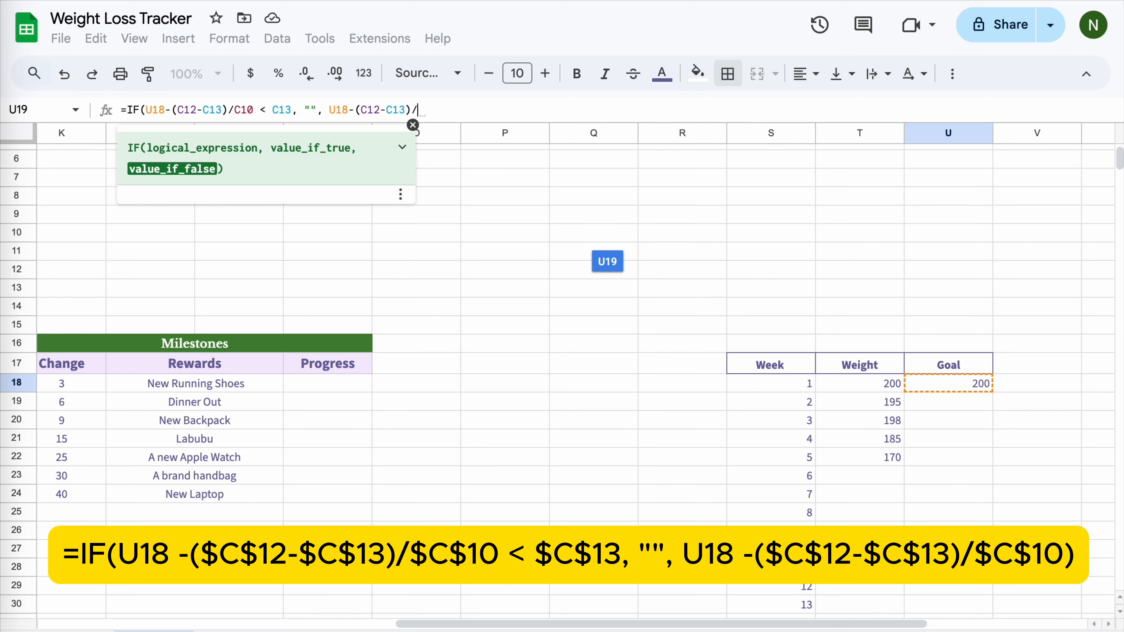
pyautogui.write('C10)')
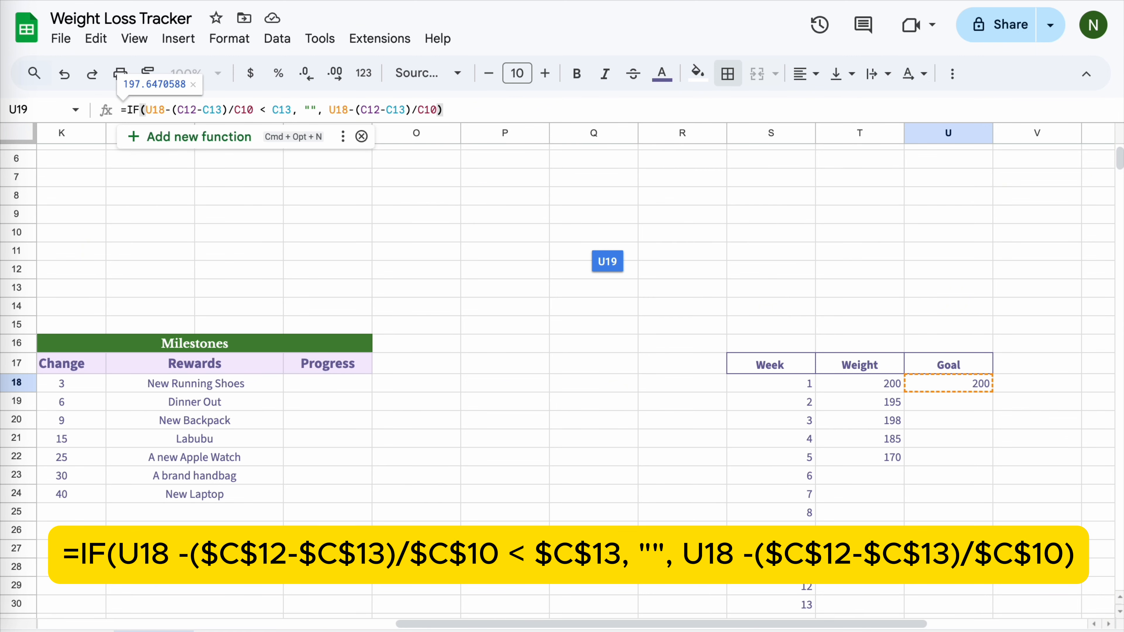
pyautogui.press('Return')
# Make the C12, C13 and C10 references absolute in the condition of the U19 formula: U18-($C$12-$C$13)/$C$10 < $C$13.
pyautogui.hscroll(-4, 725, 439)
pyautogui.press('Up')
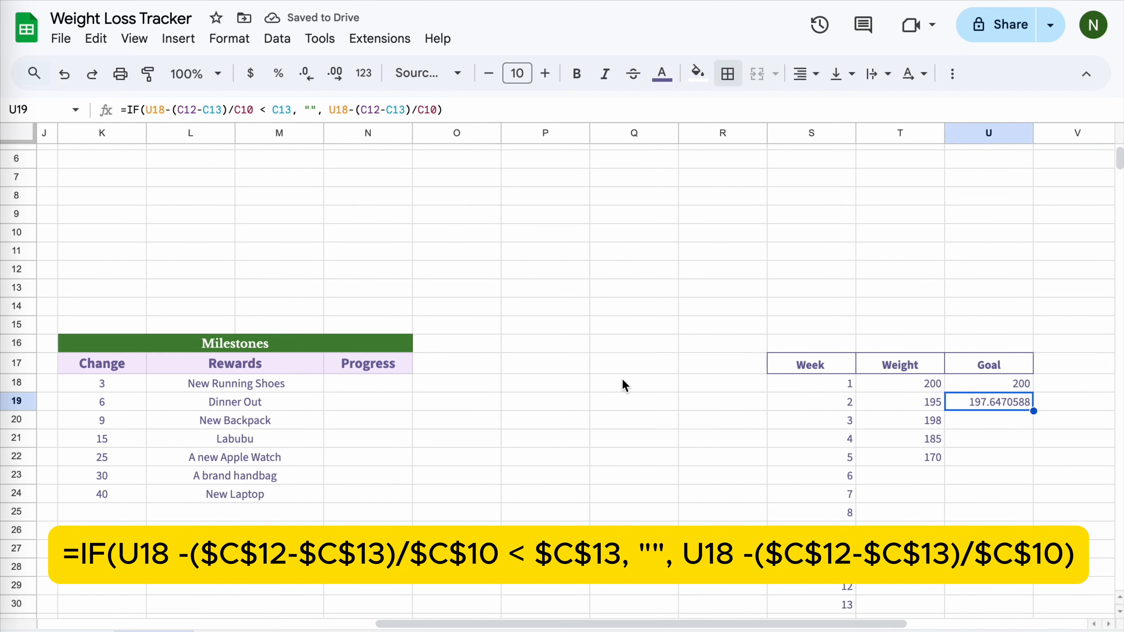
pyautogui.hscroll(-14, 622, 385)
pyautogui.hscroll(-1, 512, 392)
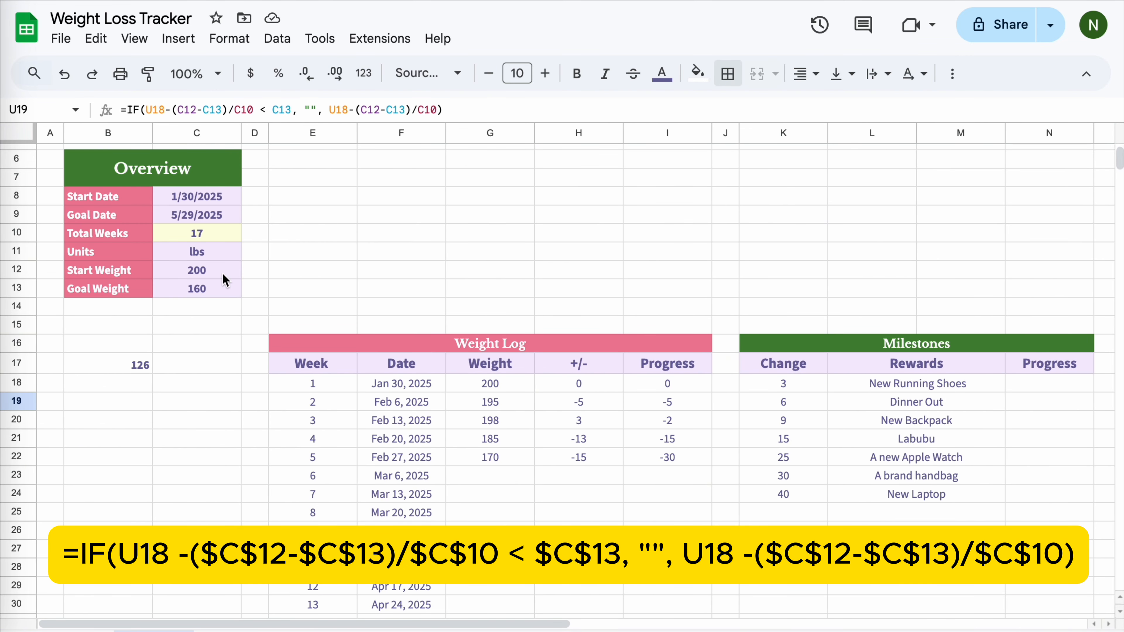
pyautogui.hscroll(14, 622, 336)
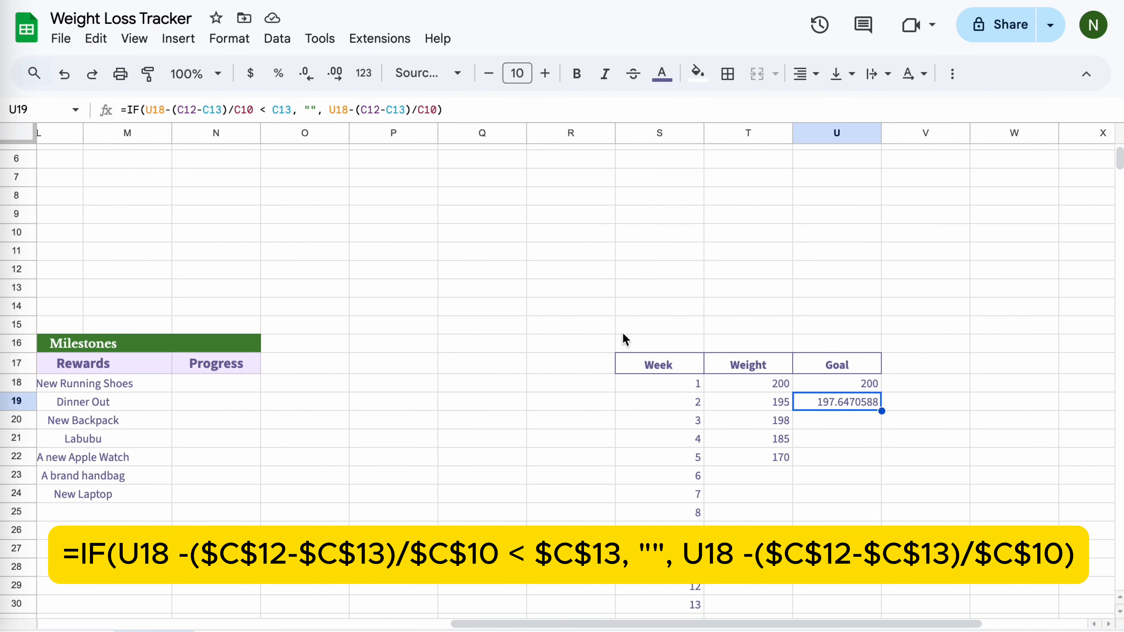
pyautogui.click(179, 111)
pyautogui.write('$')
pyautogui.press('Right')
pyautogui.write('$')
pyautogui.press('Right')
pyautogui.press('Right')
pyautogui.press('Right')
pyautogui.write('$')
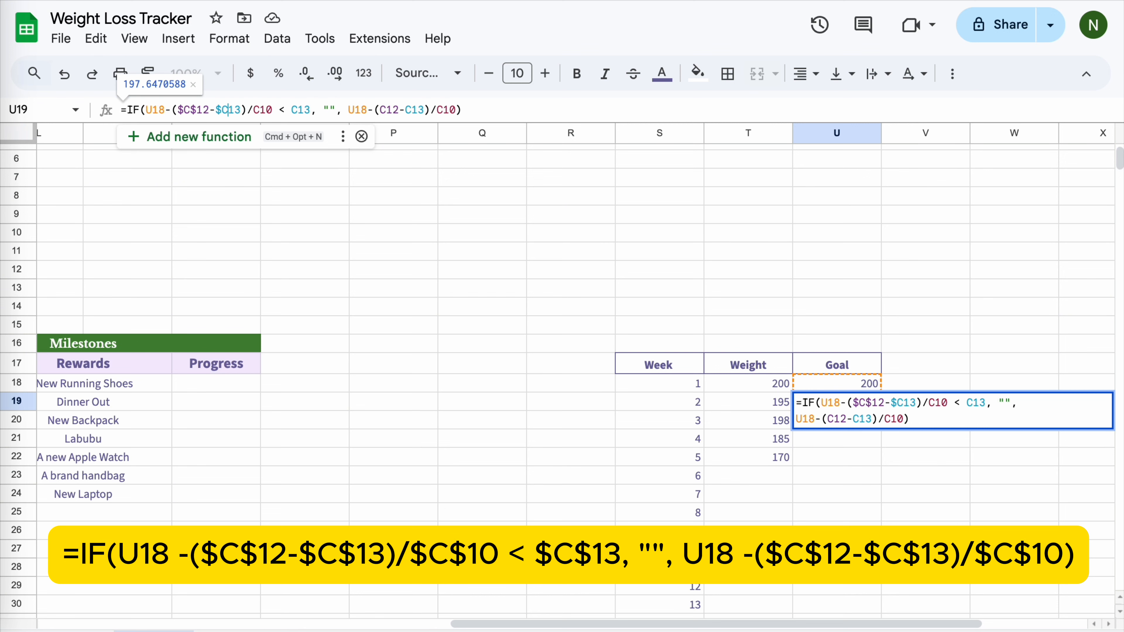
pyautogui.press('Right')
pyautogui.write('$')
pyautogui.press('Right')
pyautogui.press('Right')
pyautogui.press('Right')
pyautogui.press('Right')
pyautogui.write('$')
pyautogui.press('Right')
pyautogui.press('Right')
pyautogui.press('Right')
pyautogui.press('Right')
pyautogui.press('Right')
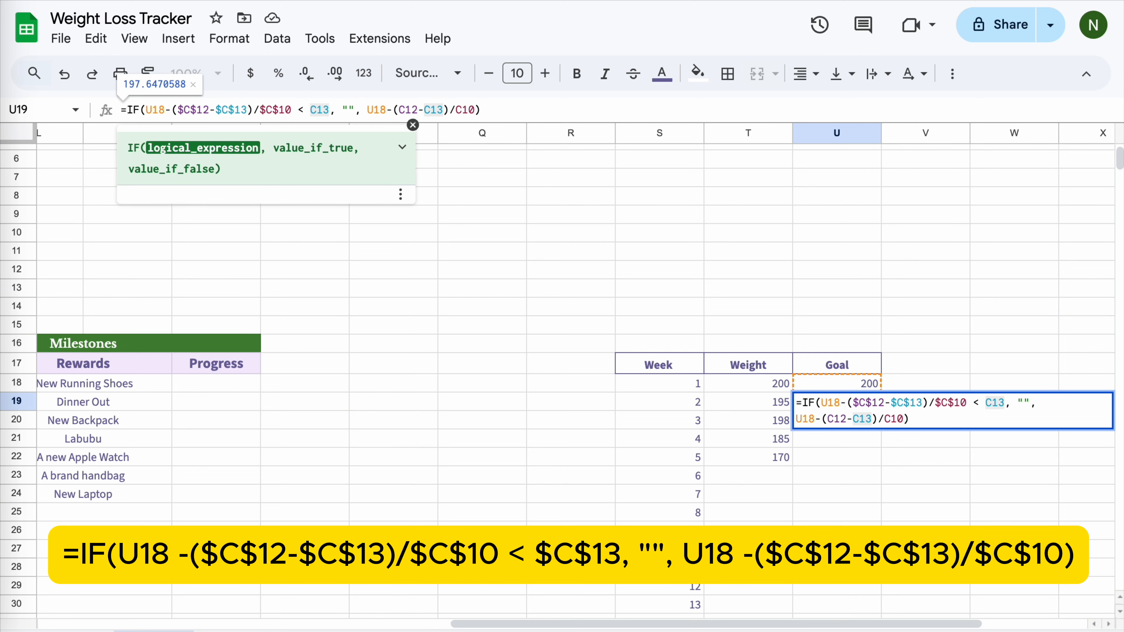
pyautogui.write('$')
pyautogui.press('Right')
pyautogui.write('$')
# Make the references in the U19 formula's false value absolute, giving U18-($C$12-$C$13)/$C$10, and commit the formula.
pyautogui.press('Right')
pyautogui.press('Right')
pyautogui.press('Right')
pyautogui.press('Right')
pyautogui.press('Right')
pyautogui.press('Right')
pyautogui.press('Right')
pyautogui.press('Right')
pyautogui.press('Right')
pyautogui.press('Right')
pyautogui.press('Right')
pyautogui.write('$')
pyautogui.press('Right')
pyautogui.write('$')
pyautogui.press('Right')
pyautogui.press('Right')
pyautogui.press('Right')
pyautogui.write('$')
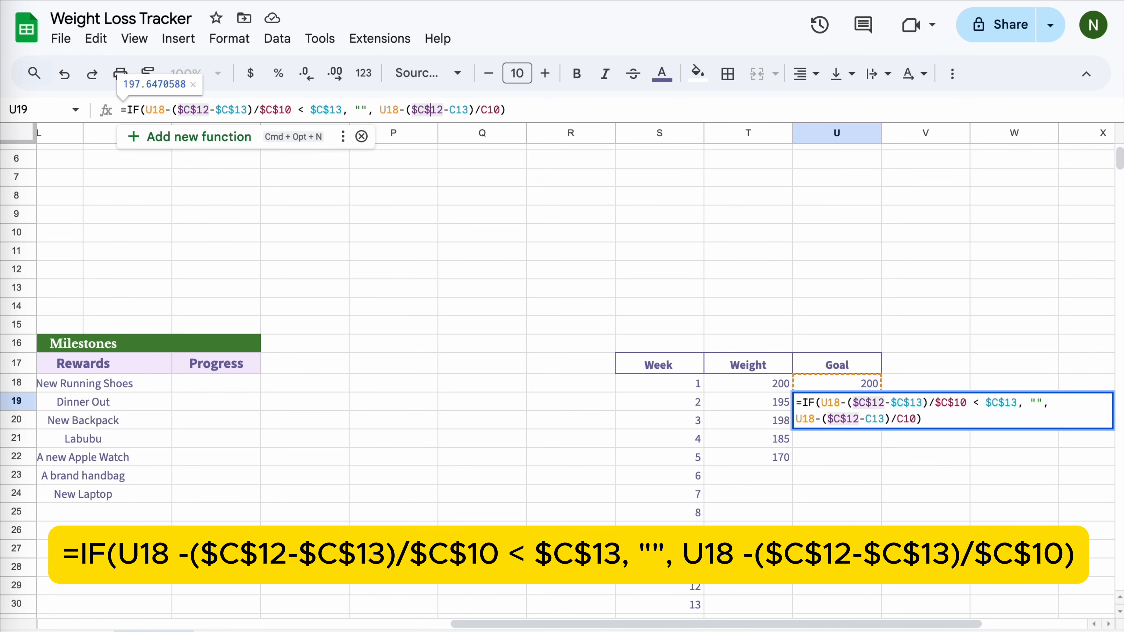
pyautogui.press('Right')
pyautogui.write('$')
pyautogui.press('Right')
pyautogui.press('Right')
pyautogui.press('Right')
pyautogui.press('Right')
pyautogui.write('$')
pyautogui.press('Right')
pyautogui.write('$')
pyautogui.press('Return')
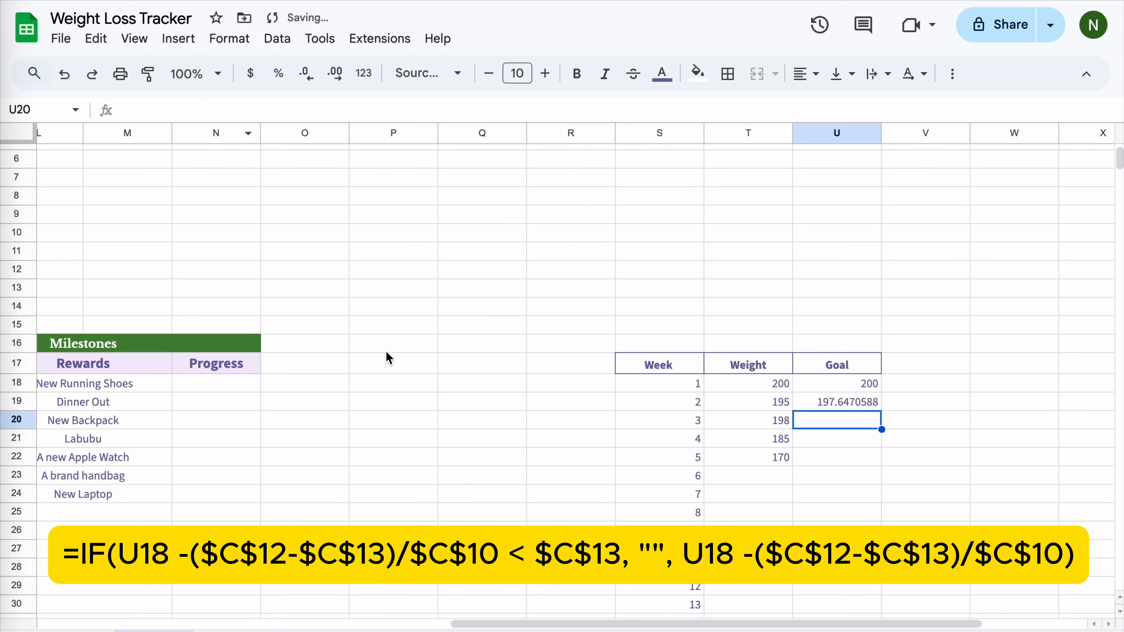
# Fill the U19 goal formula down the rest of the Goal column and check the filled rows.
pyautogui.scroll(-2, 620, 354)
pyautogui.press('Up')
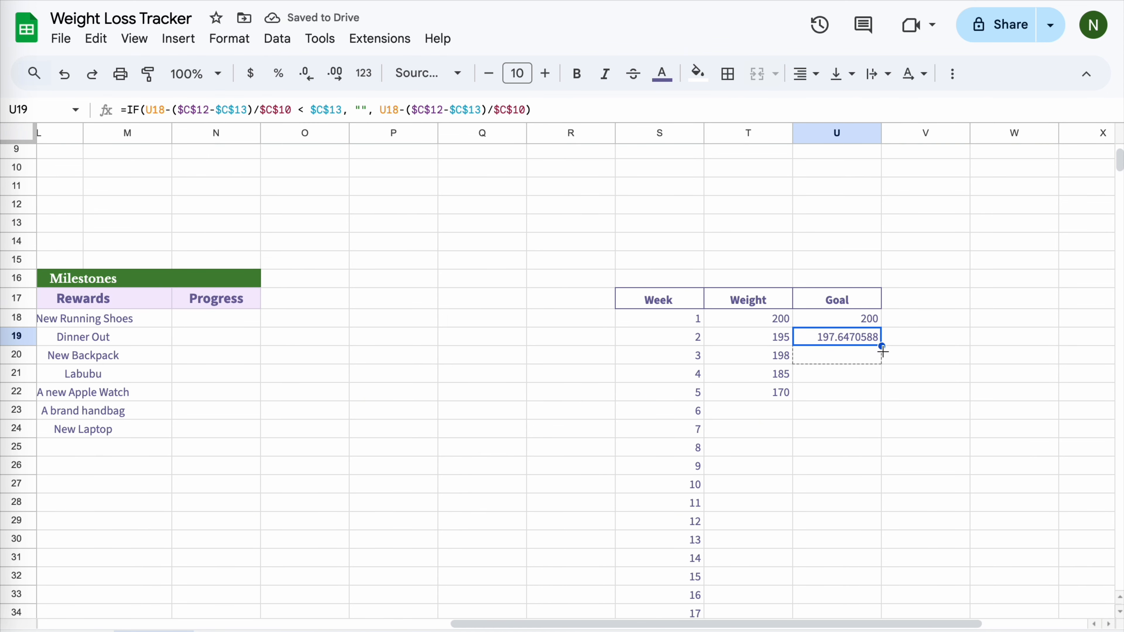
pyautogui.moveTo(881, 345); pyautogui.dragTo(887, 481)
pyautogui.hscroll(-9, 649, 469)
pyautogui.hscroll(11, 652, 463)
pyautogui.scroll(10, 652, 463)
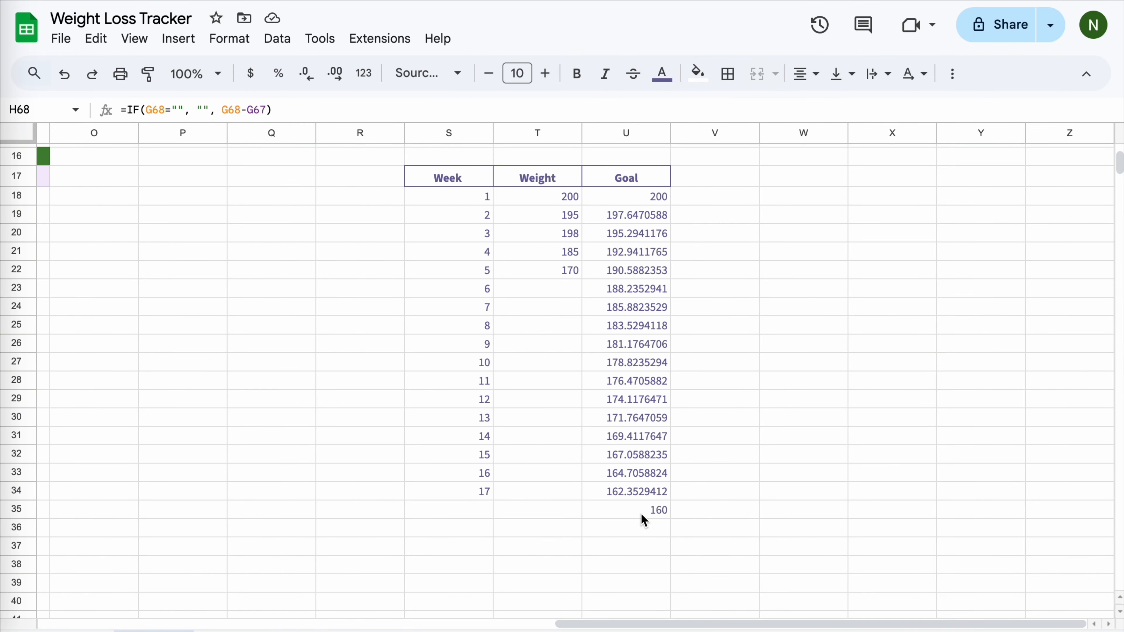
# Insert a chart from the Week, Weight and Goal data in S17:U69.
pyautogui.moveTo(780, 502); pyautogui.dragTo(944, 312)
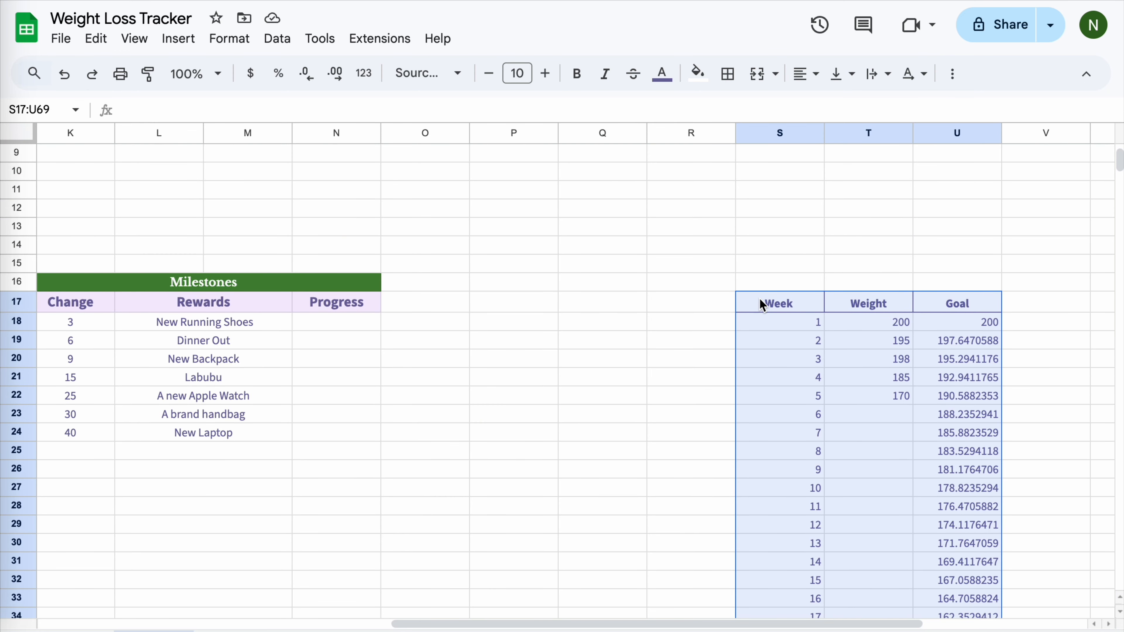
pyautogui.click(178, 41)
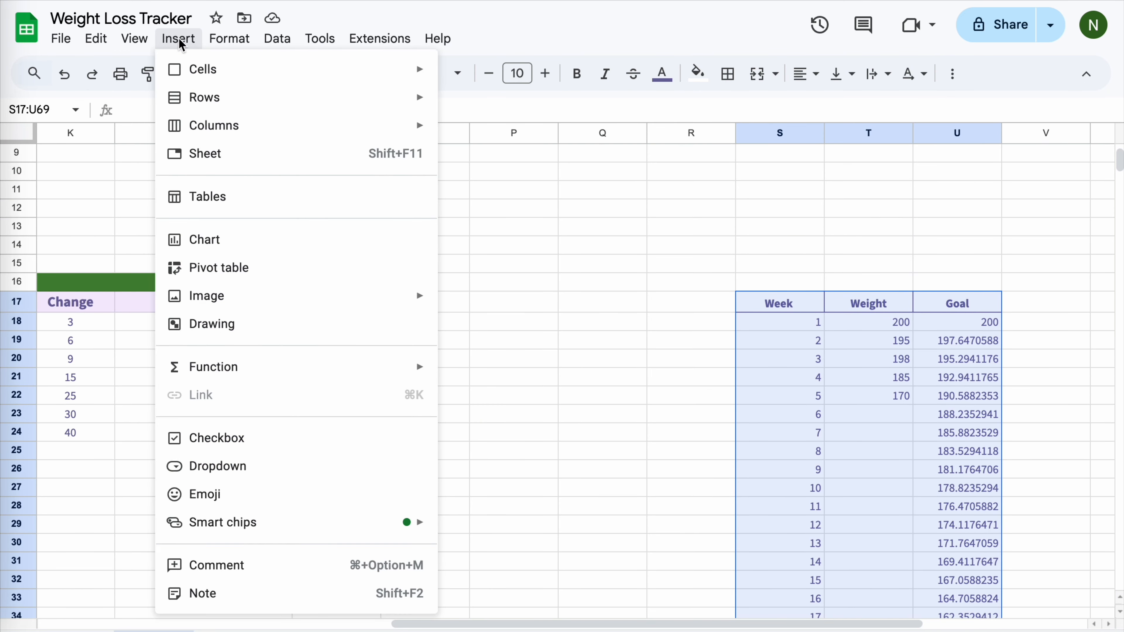
pyautogui.click(211, 238)
# Change the new chart's type to Combo chart.
pyautogui.click(942, 198)
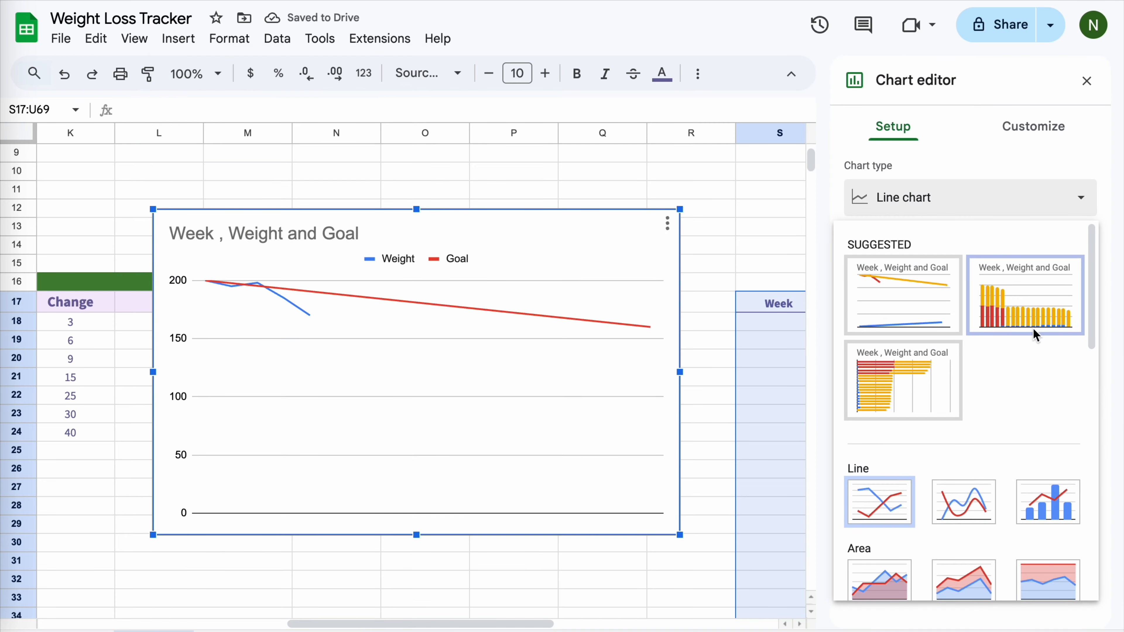
pyautogui.click(1036, 335)
pyautogui.click(1027, 197)
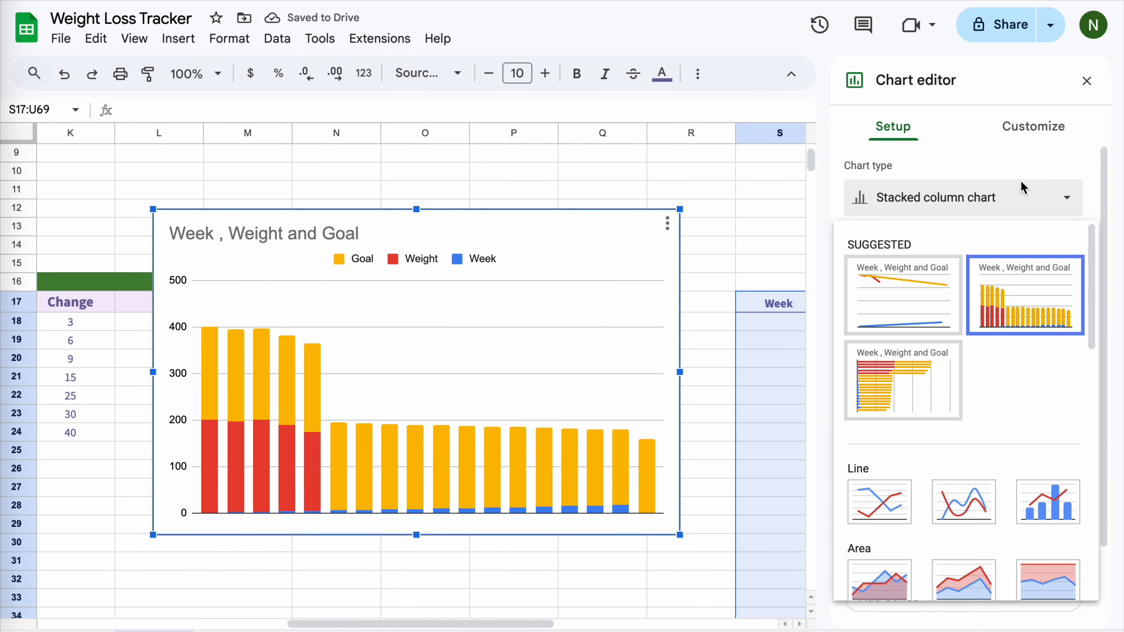
pyautogui.scroll(-2, 973, 421)
pyautogui.click(1009, 420)
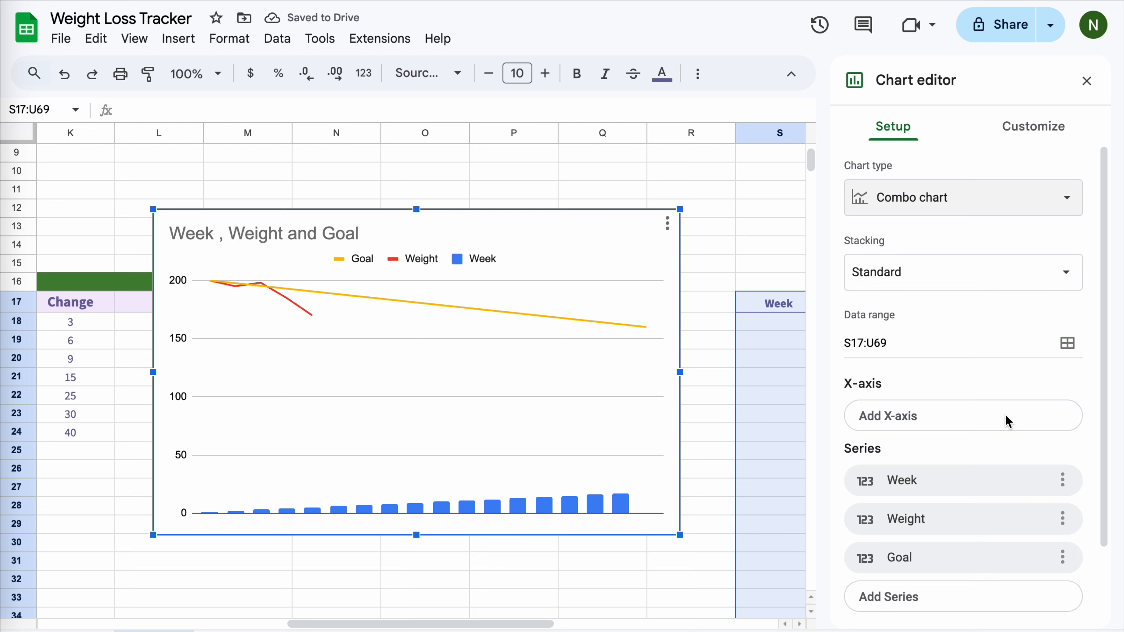
pyautogui.scroll(-2, 1006, 503)
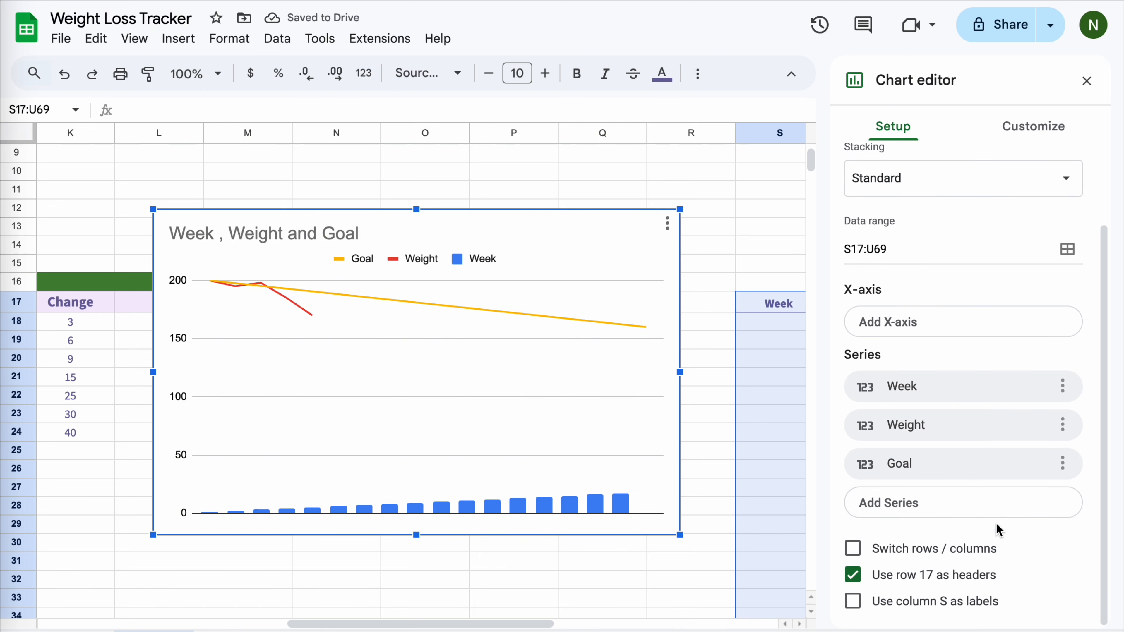
# Remove the Week series from the combo chart, leaving Weight and Goal, and open the chart's customization options.
pyautogui.click(1063, 387)
pyautogui.click(994, 423)
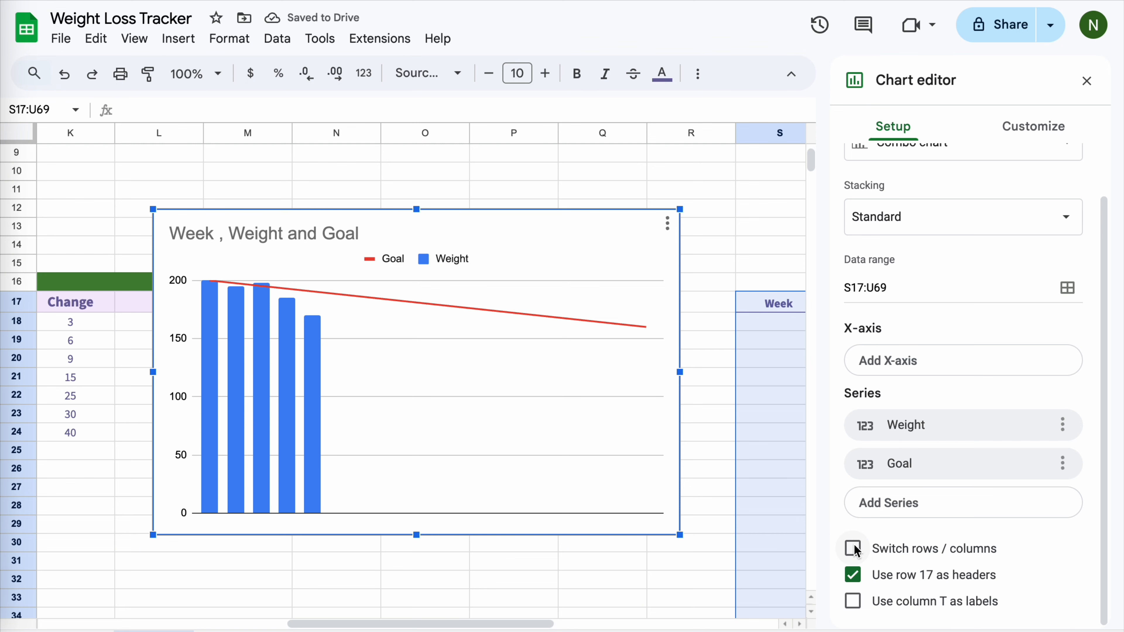
pyautogui.click(1015, 130)
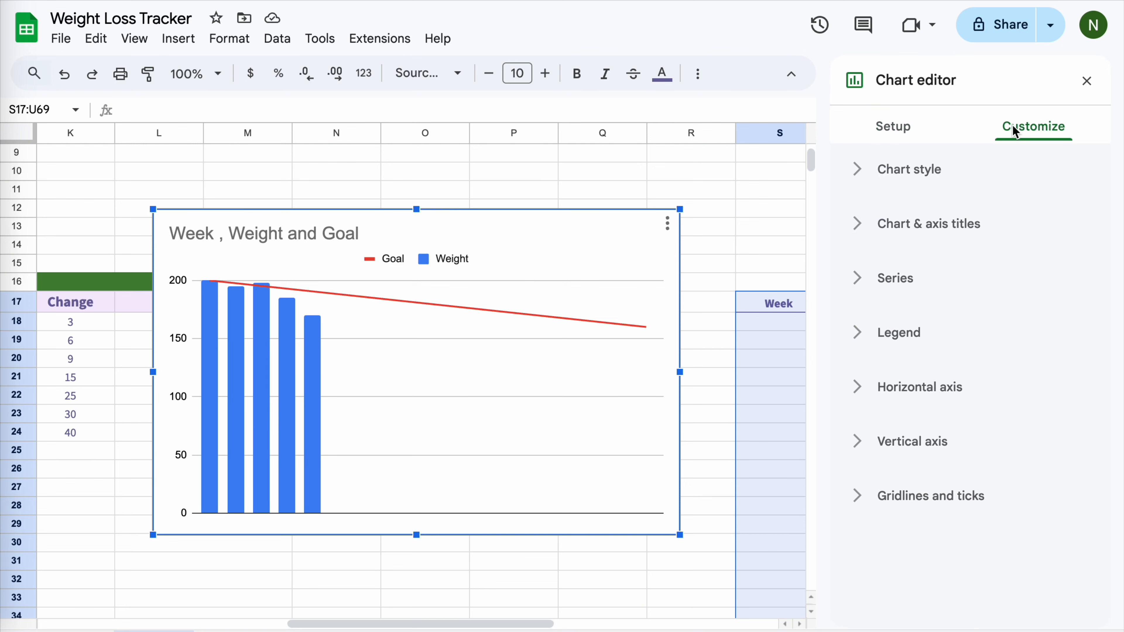
# Move the chart above the Weight Log and Milestones tables and resize it to span about E3 to M13.
pyautogui.hscroll(-10, 313, 502)
pyautogui.hscroll(10, 325, 501)
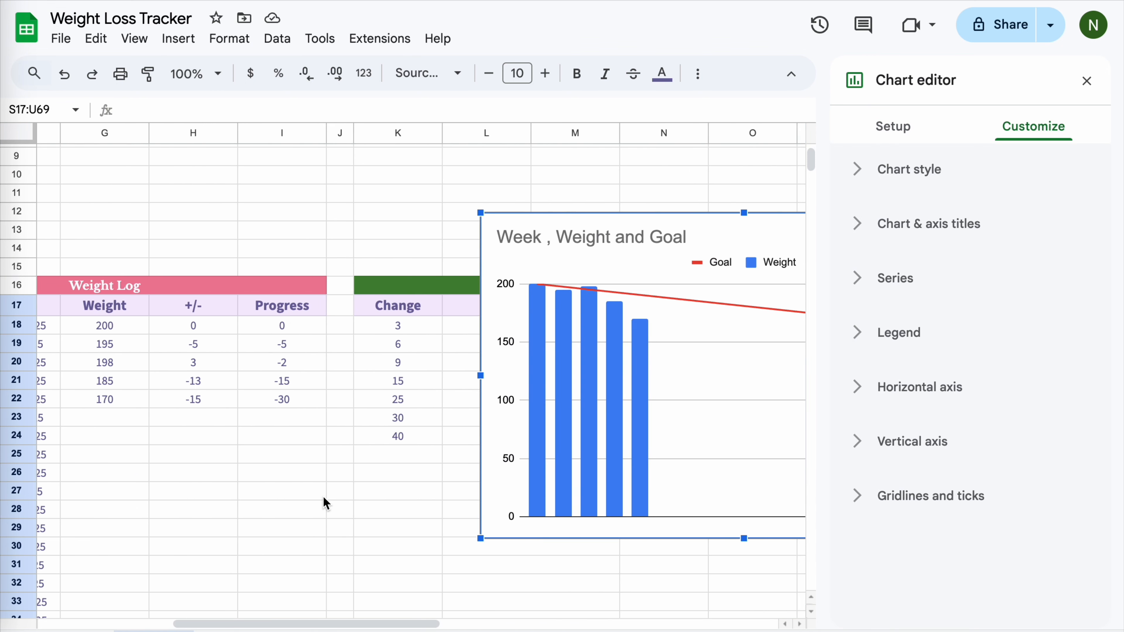
pyautogui.moveTo(467, 537); pyautogui.dragTo(471, 370)
pyautogui.hscroll(-9, 472, 364)
pyautogui.moveTo(719, 360); pyautogui.dragTo(188, 231)
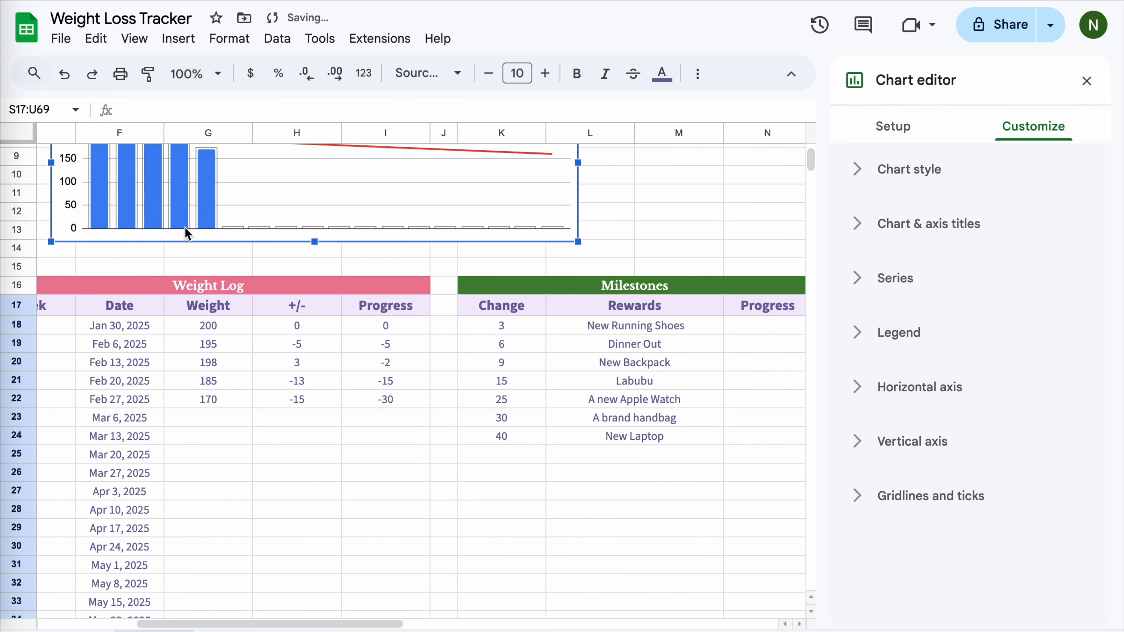
pyautogui.hscroll(-6, 194, 236)
pyautogui.scroll(3, 199, 238)
pyautogui.moveTo(394, 333); pyautogui.dragTo(535, 393)
pyautogui.hscroll(9, 349, 310)
pyautogui.hscroll(-7, 425, 384)
pyautogui.hscroll(-3, 523, 419)
# Set the chart's legend position to None.
pyautogui.click(658, 226)
pyautogui.hscroll(3, 656, 229)
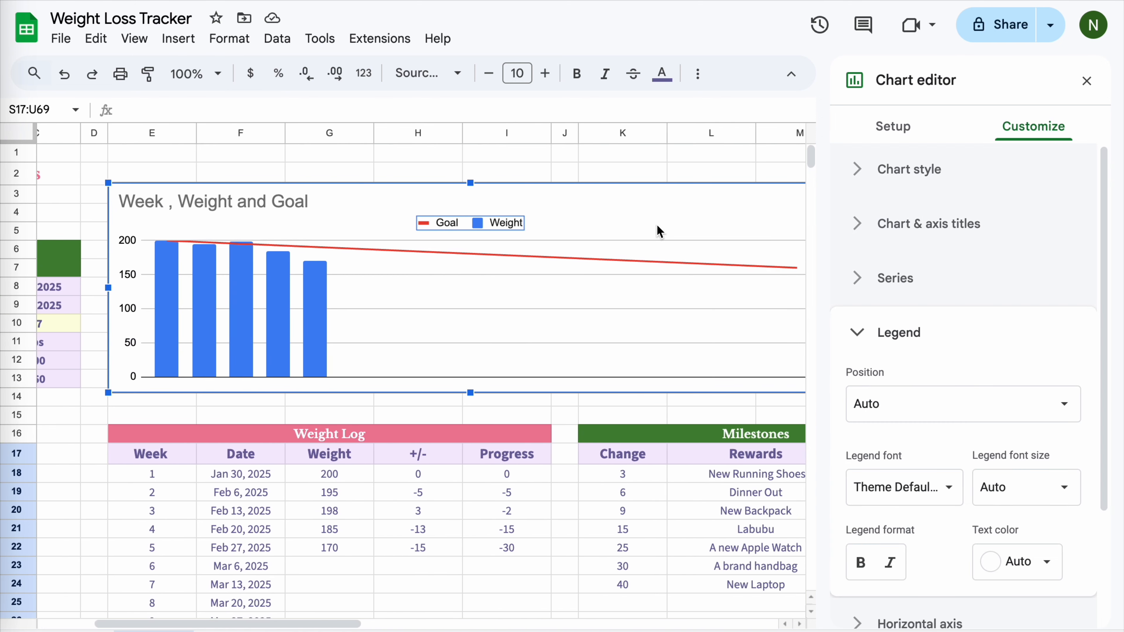
pyautogui.scroll(-3, 1033, 502)
pyautogui.click(1053, 284)
pyautogui.click(981, 79)
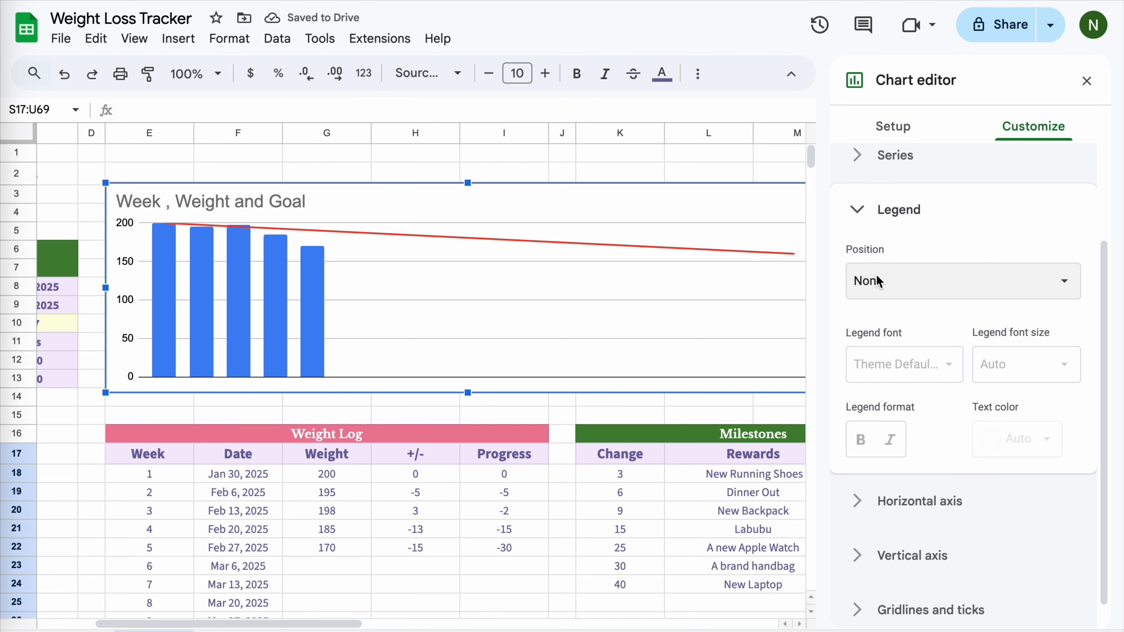
# Delete the chart's title text and close the chart editor.
pyautogui.click(443, 193)
pyautogui.moveTo(1010, 308); pyautogui.dragTo(844, 300)
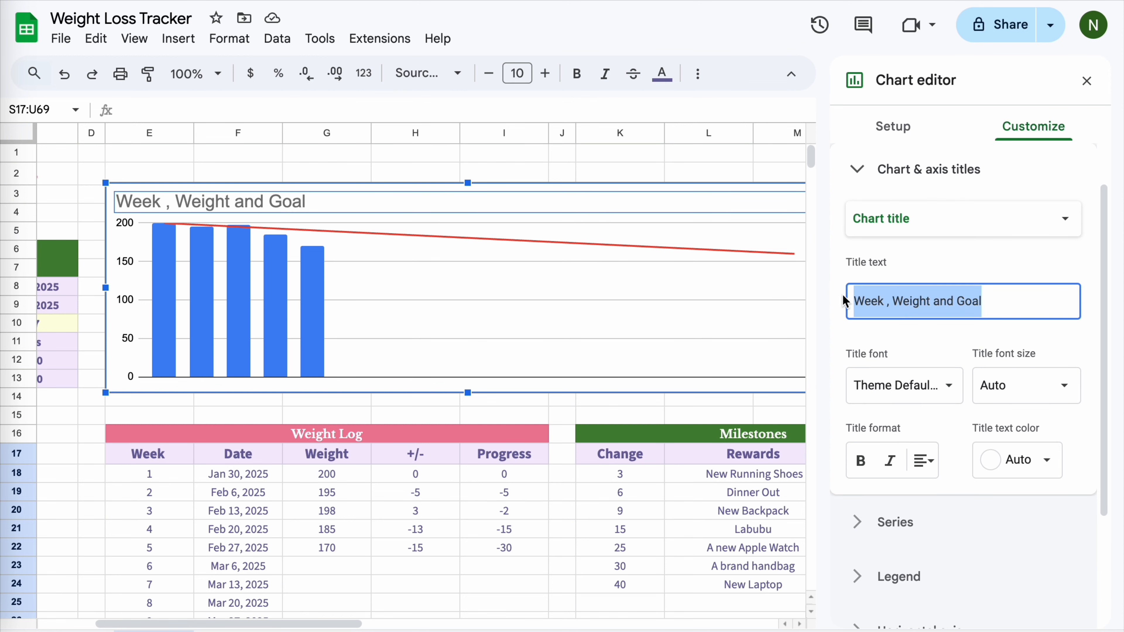
pyautogui.press('BackSpace')
pyautogui.click(1086, 81)
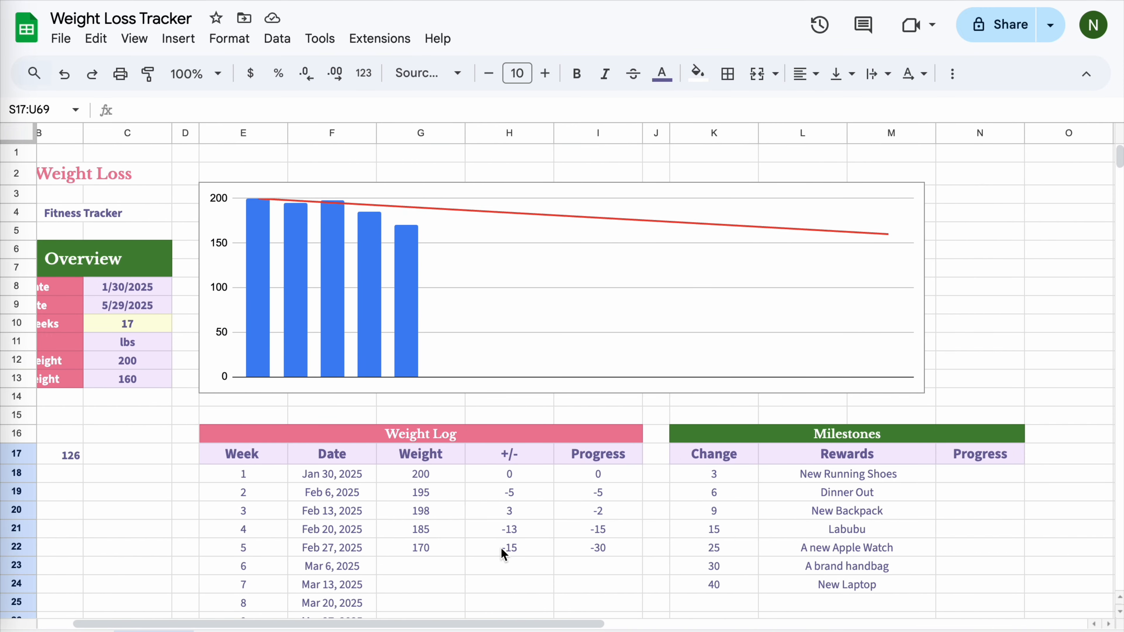
# Enter the weights 165 for week 6 and 180 for week 7 in the Weight Log.
pyautogui.click(422, 567)
pyautogui.write('165')
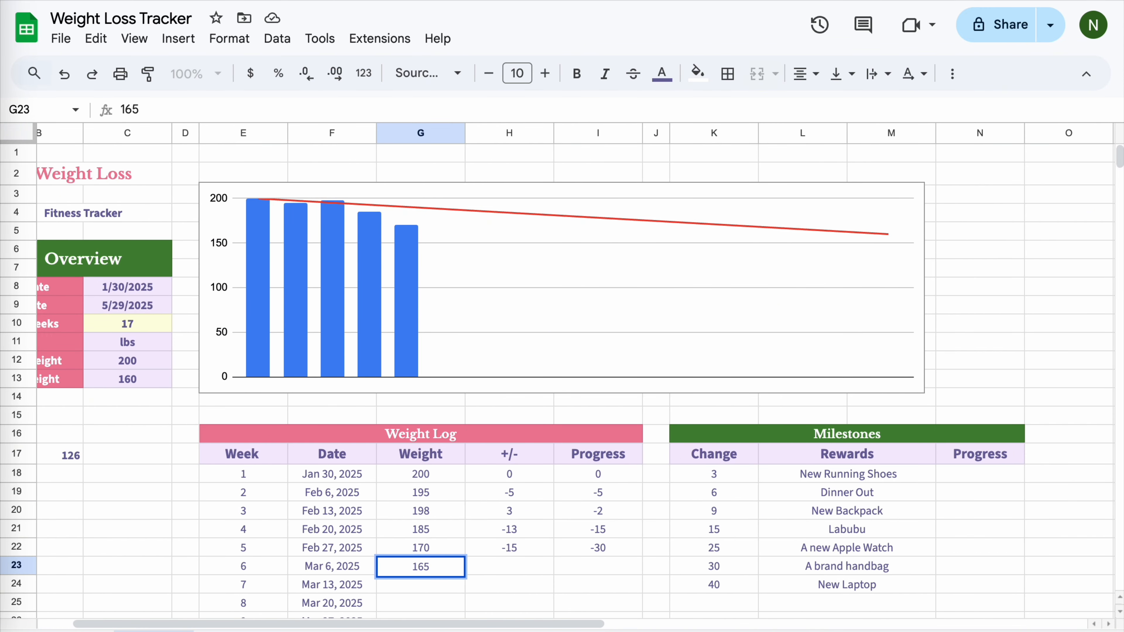
pyautogui.press('Return')
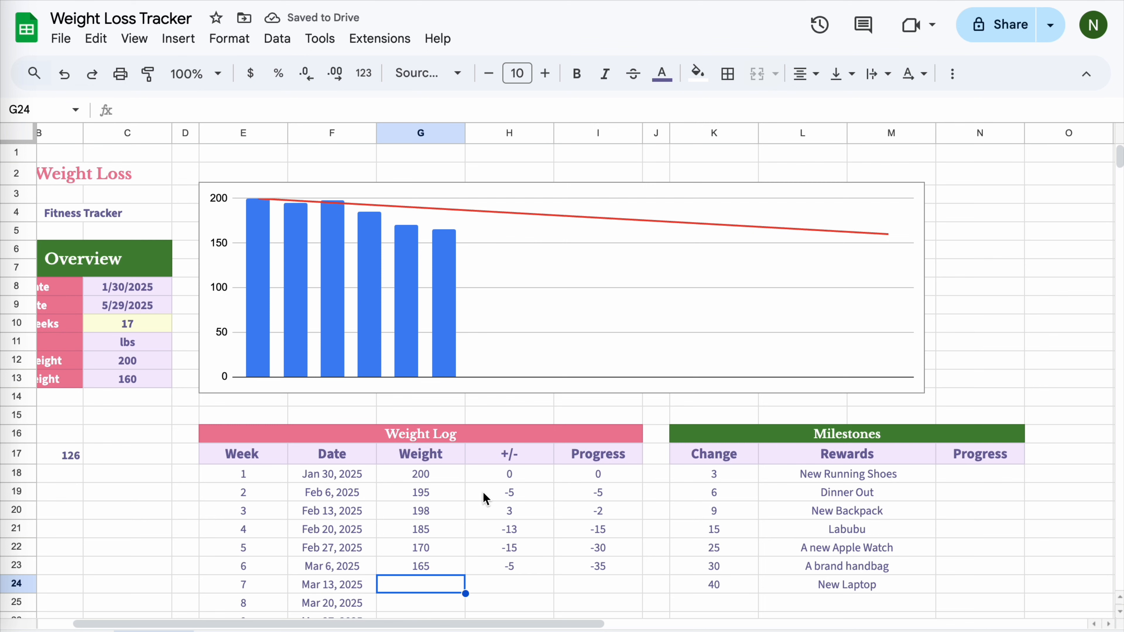
pyautogui.write('180')
pyautogui.press('Return')
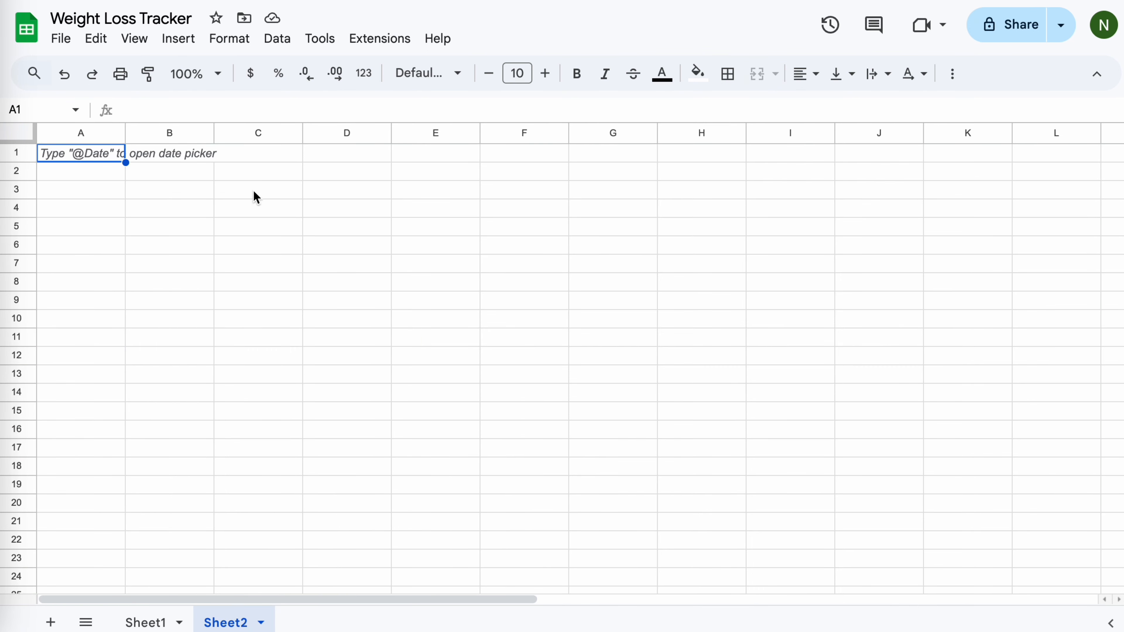
# On Sheet2, enter the thresholds 20, 40, 60, 80 and 100 across C4:G4.
pyautogui.click(257, 214)
pyautogui.write('20')
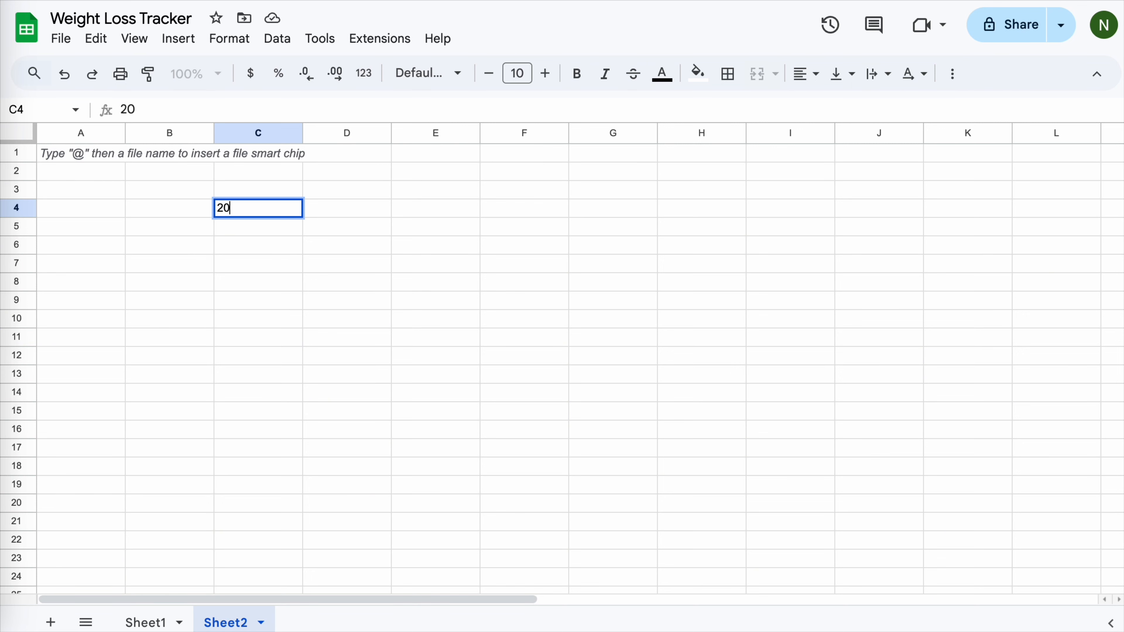
pyautogui.press('Tab')
pyautogui.write('40')
pyautogui.press('Tab')
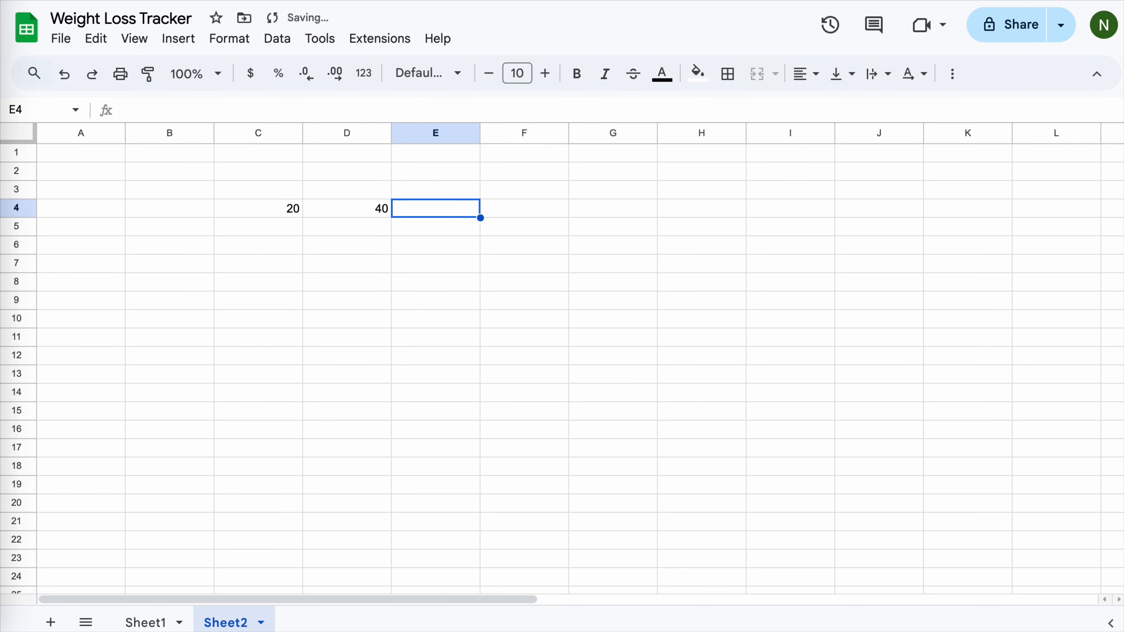
pyautogui.write('60')
pyautogui.press('Tab')
pyautogui.write('80')
pyautogui.press('Tab')
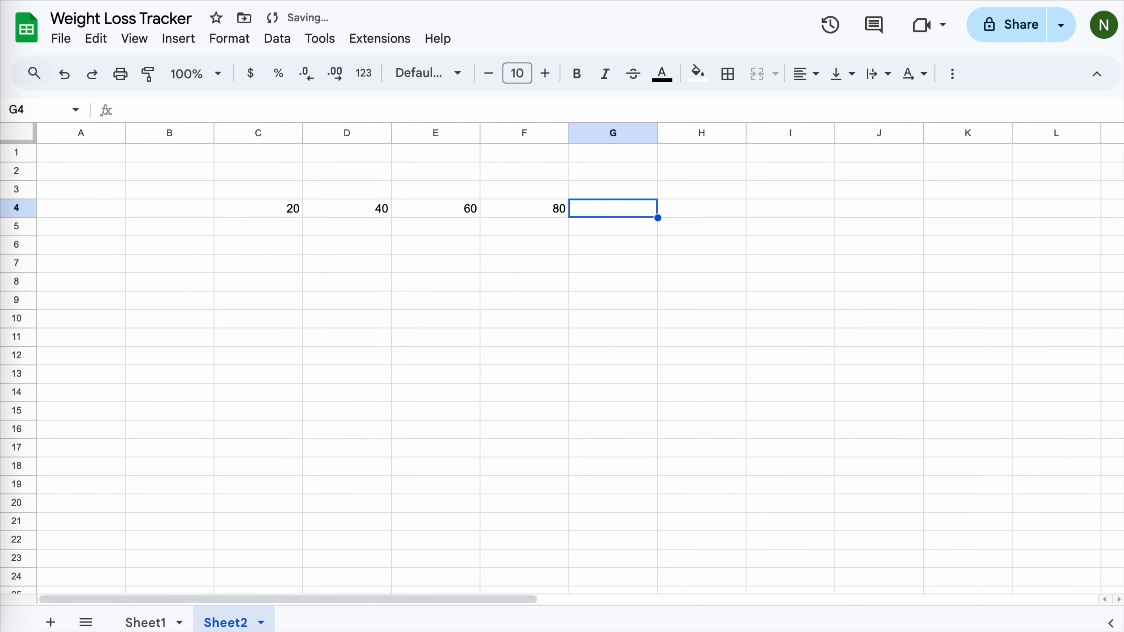
pyautogui.write('100')
pyautogui.press('Return')
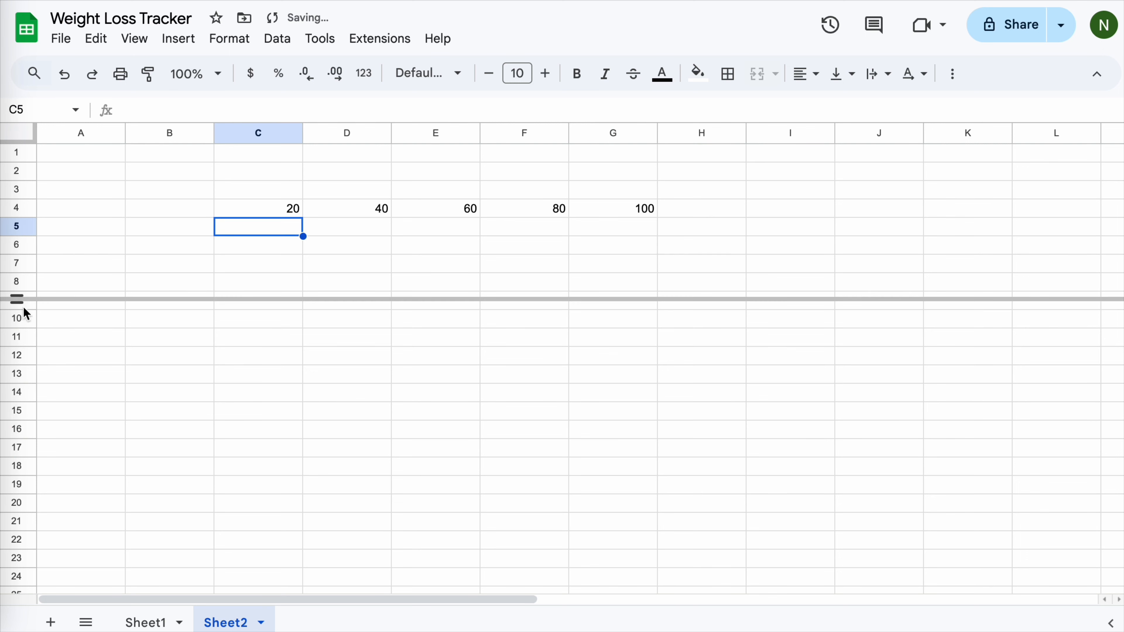
# Make row 5 of Sheet2 several times taller and insert Plant.png from the Growing Plant folder as an in-cell image in C5.
pyautogui.moveTo(16, 299); pyautogui.dragTo(16, 364)
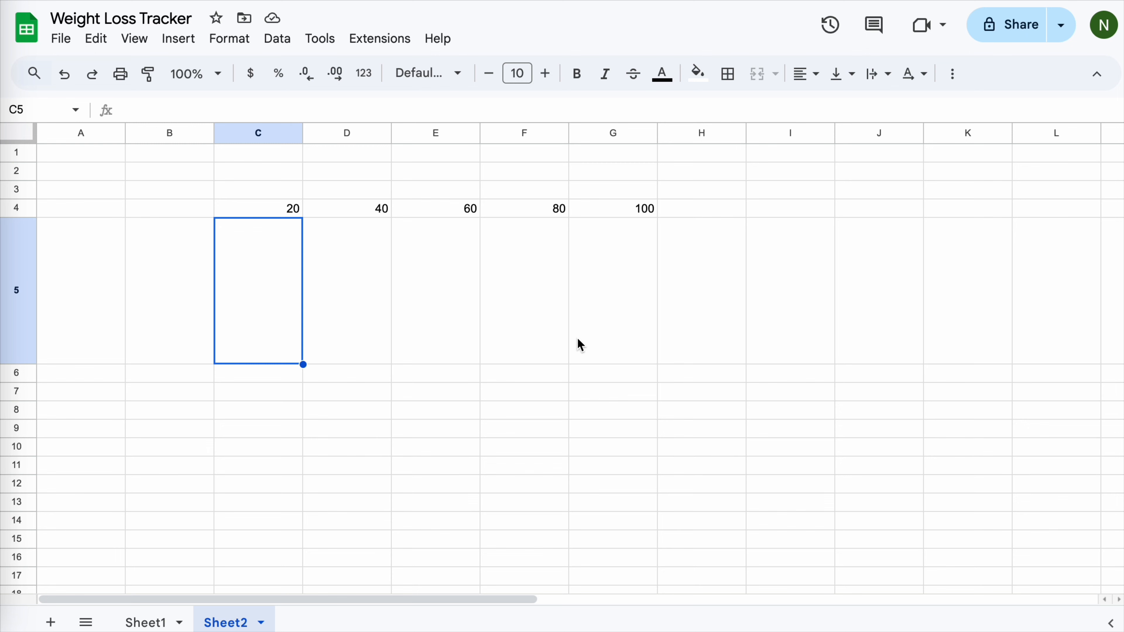
pyautogui.click(178, 42)
pyautogui.moveTo(208, 304)
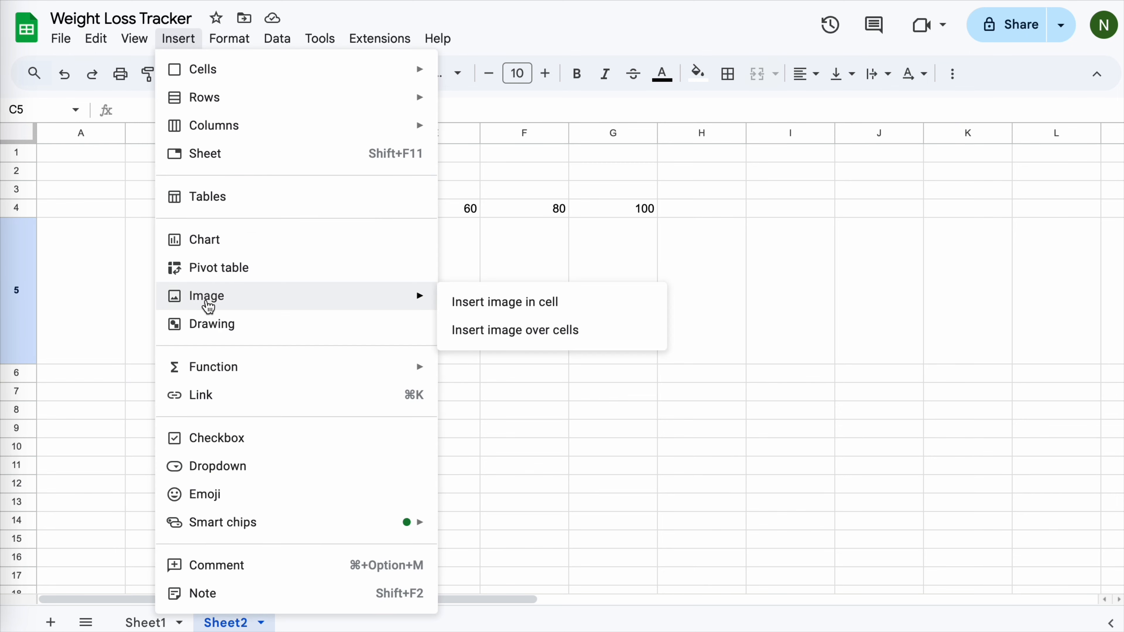
pyautogui.click(509, 310)
pyautogui.click(542, 436)
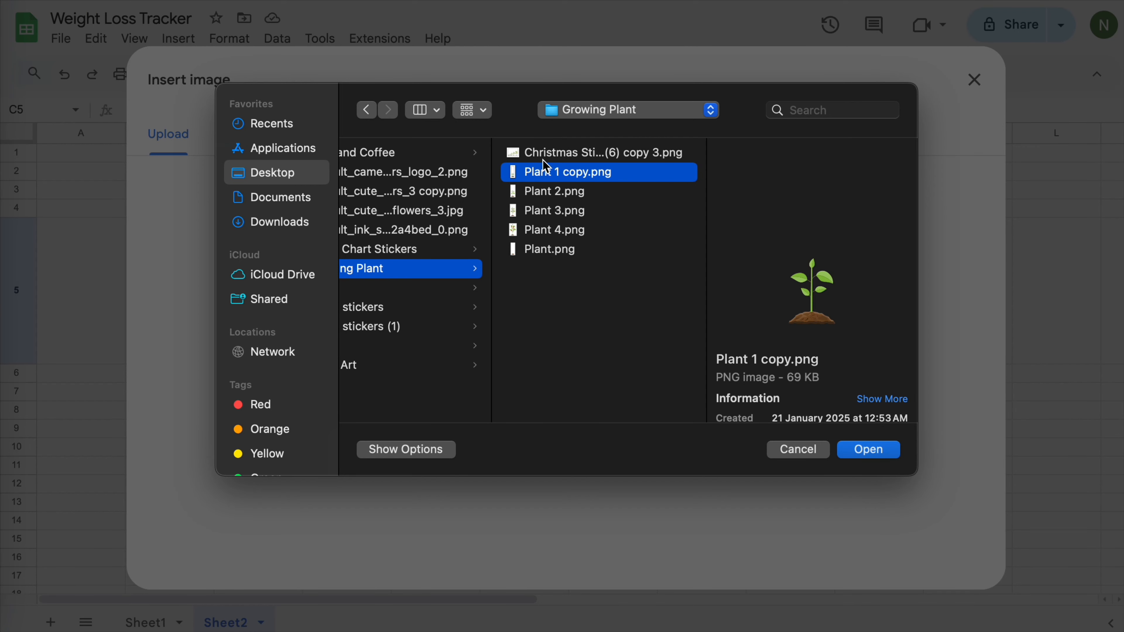
pyautogui.click(544, 155)
pyautogui.click(558, 193)
pyautogui.click(559, 212)
pyautogui.click(561, 234)
pyautogui.click(559, 252)
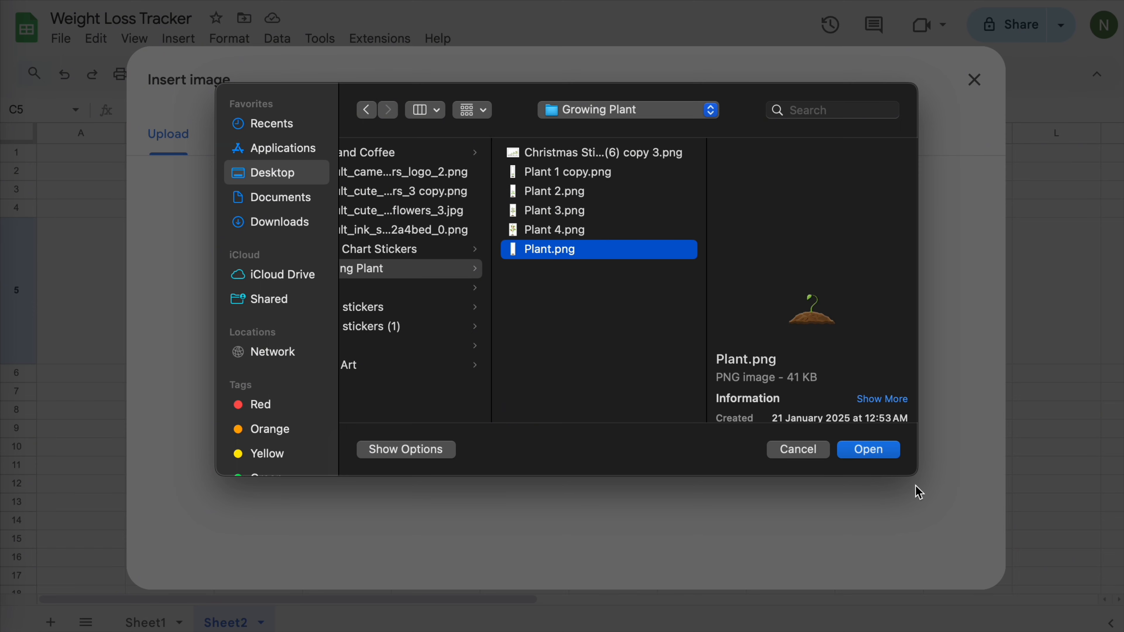
pyautogui.click(870, 450)
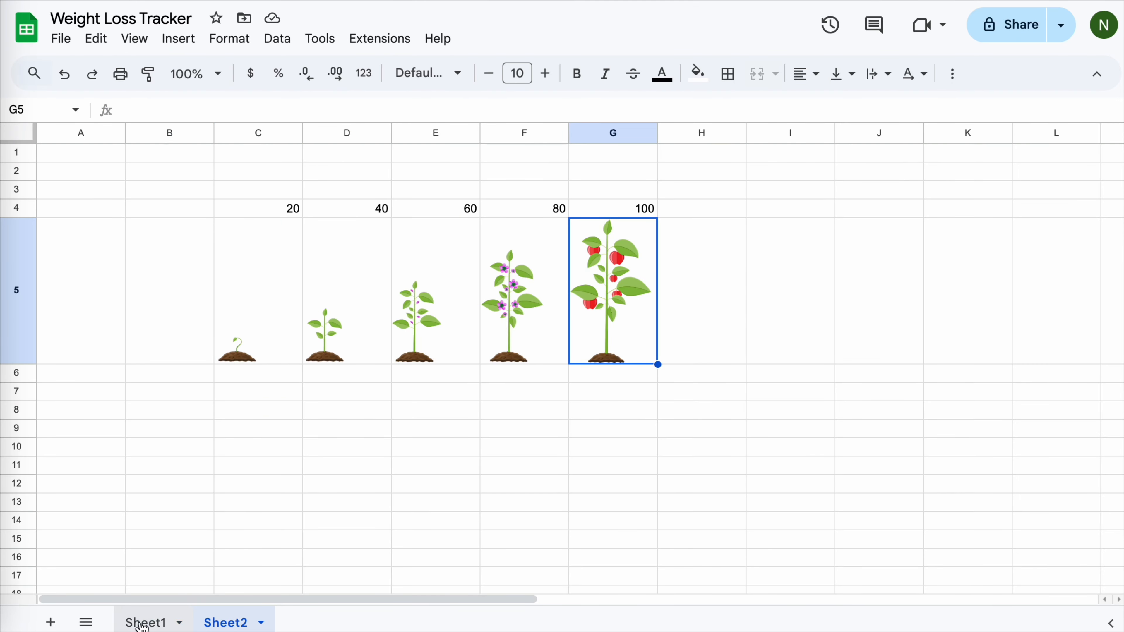
pyautogui.click(268, 504)
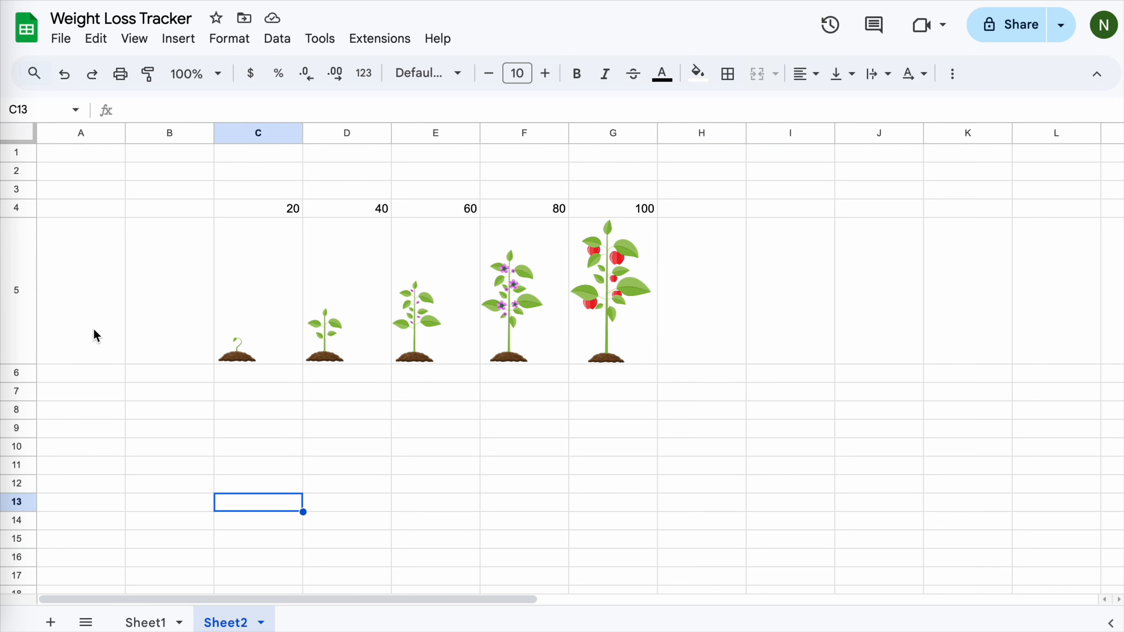
# On Sheet1, merge cells C23:C31 beside the 50% value into one cell.
pyautogui.click(146, 622)
pyautogui.moveTo(171, 261); pyautogui.dragTo(171, 413)
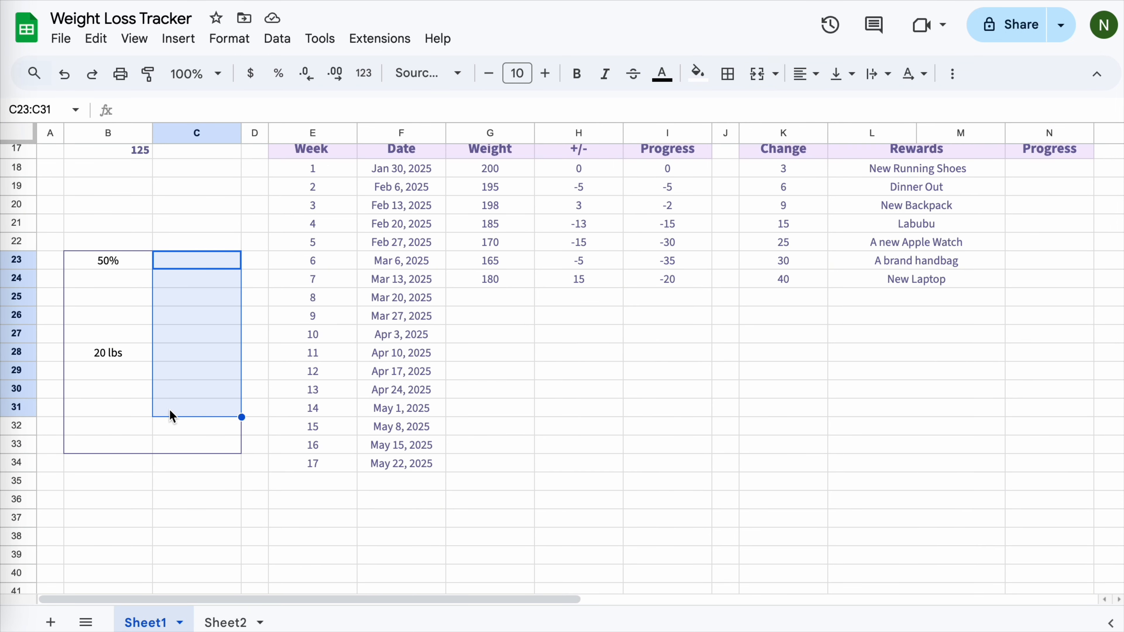
pyautogui.click(757, 74)
pyautogui.click(196, 458)
pyautogui.click(188, 339)
# Start an IF formula in the merged cell C23 that returns Sheet2!C5 when B23<=20%.
pyautogui.click(175, 107)
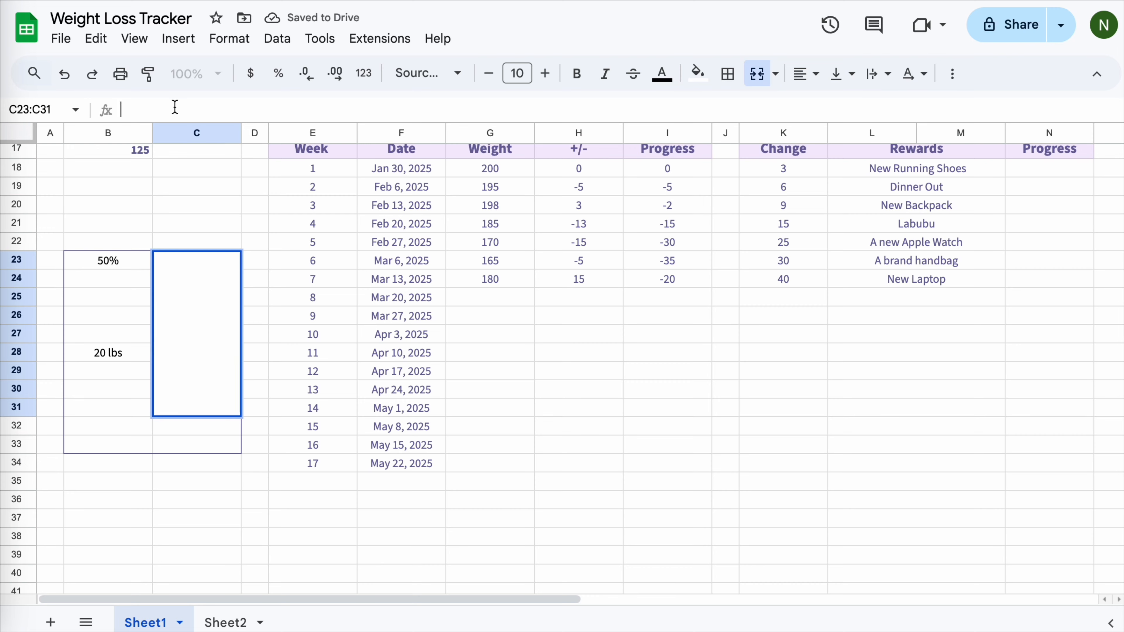
pyautogui.write('=')
pyautogui.write('if')
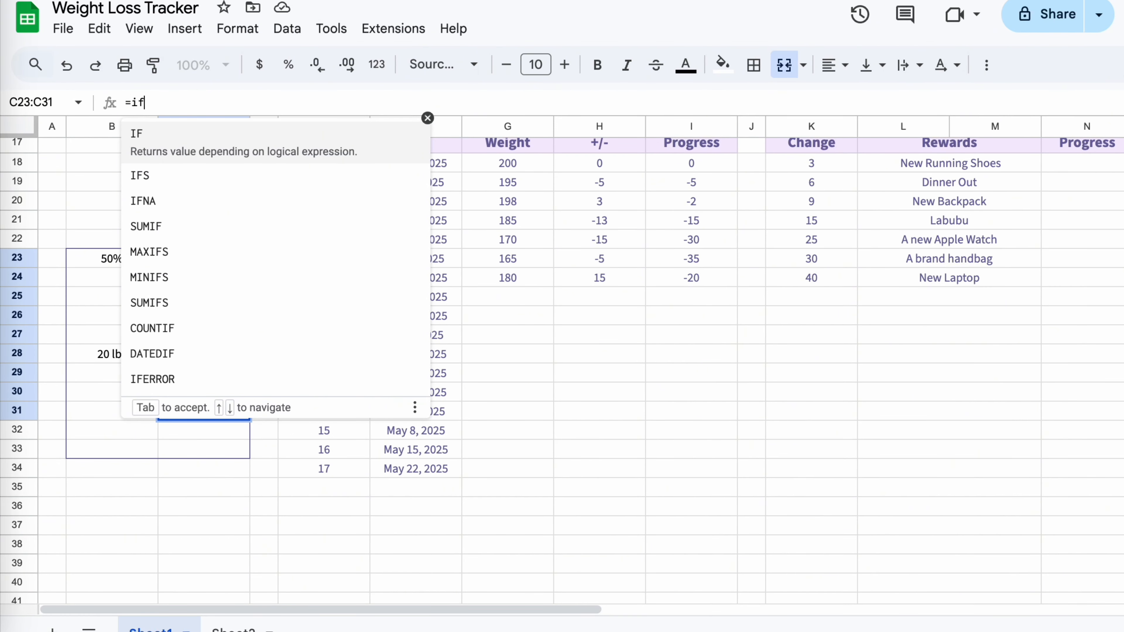
pyautogui.press('Tab')
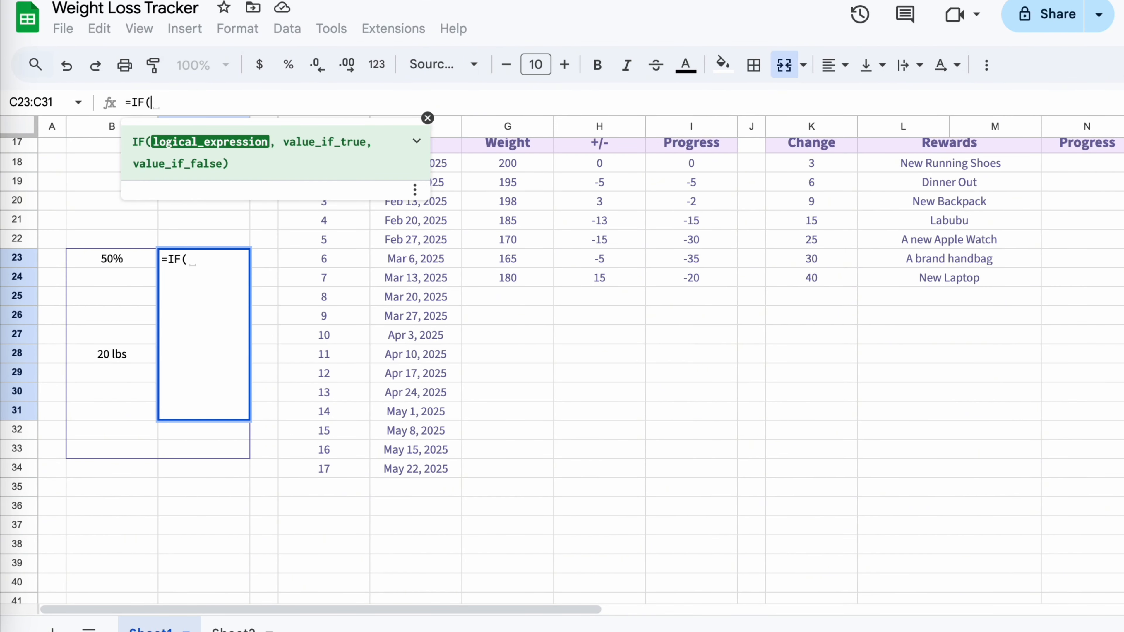
pyautogui.click(118, 259)
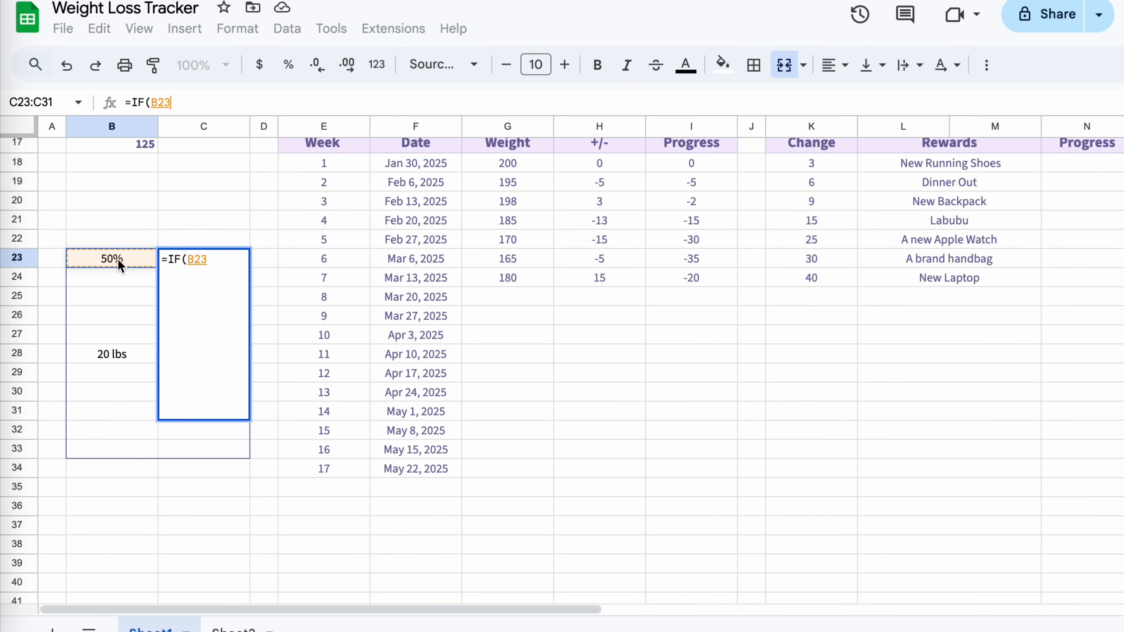
pyautogui.write('<=20')
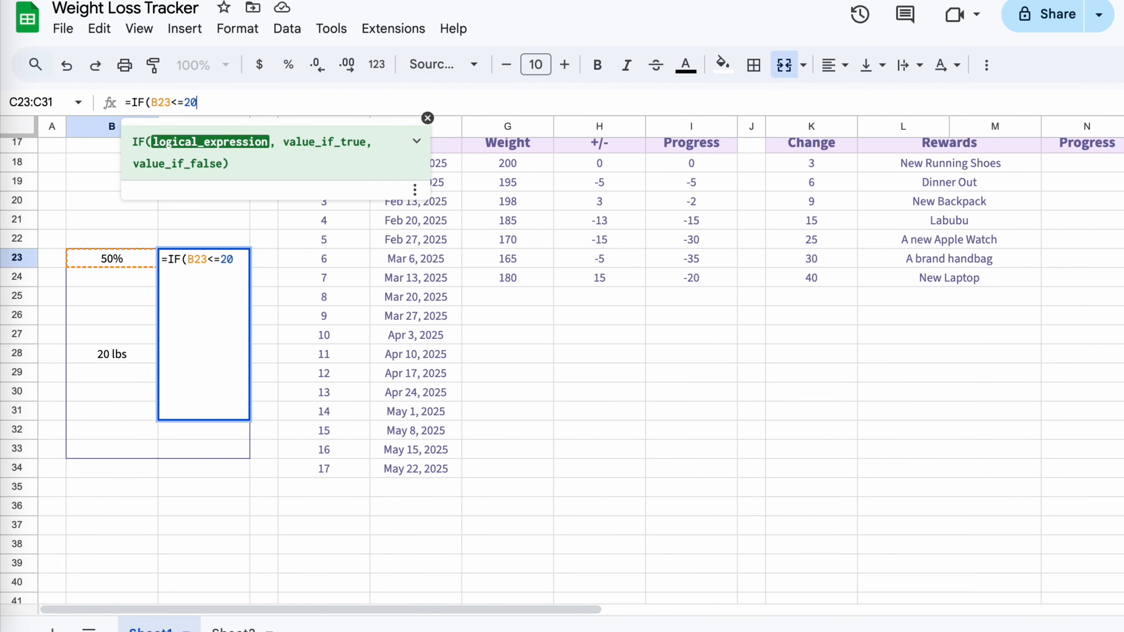
pyautogui.write('%,')
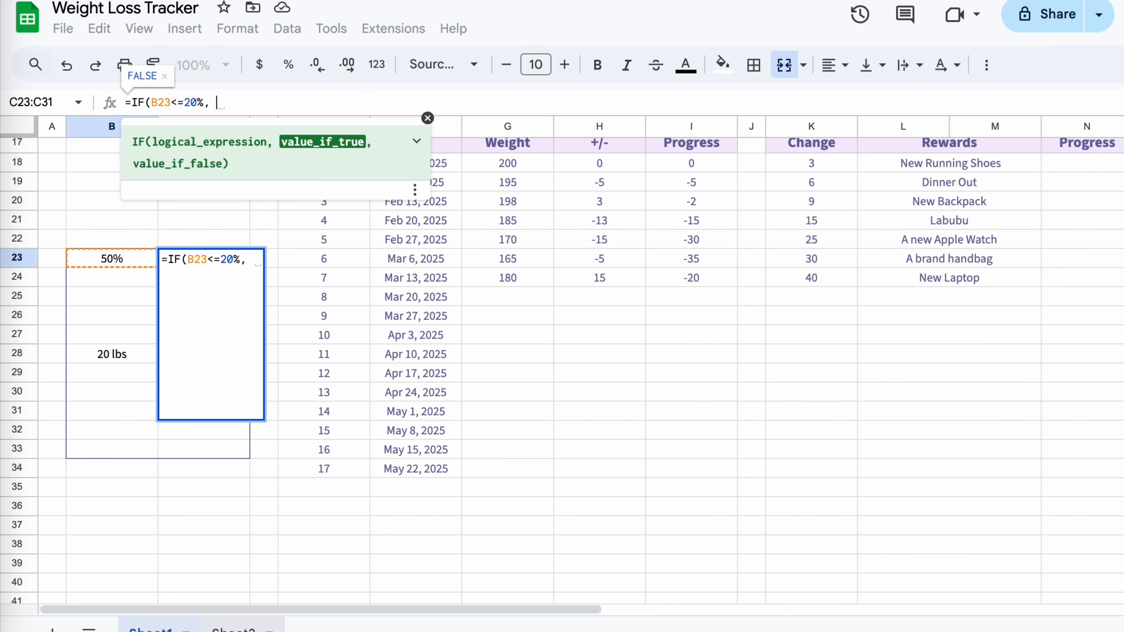
pyautogui.click(234, 628)
pyautogui.click(302, 297)
pyautogui.write(',')
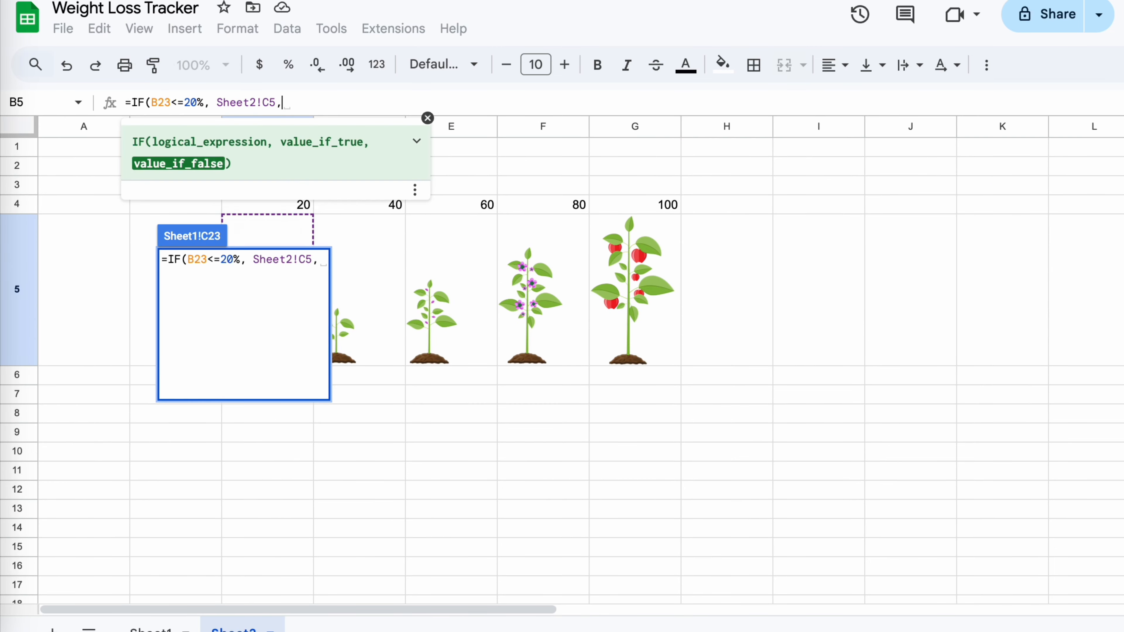
# Nest a second IF as the false value that returns Sheet2!D5 when B23<=40%.
pyautogui.write(' IF(B')
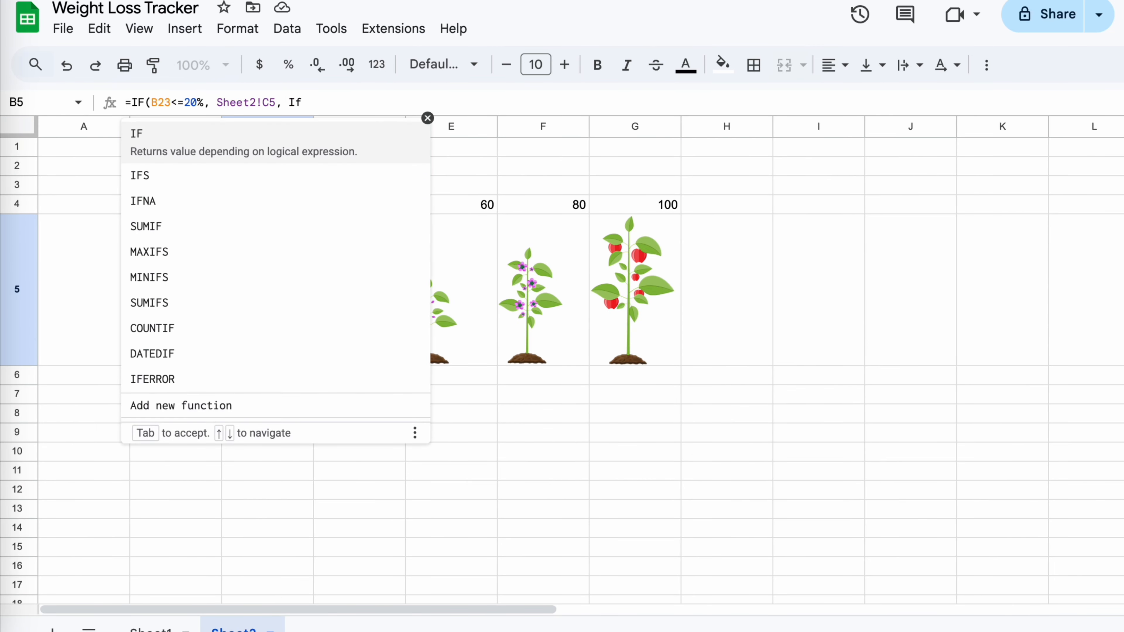
pyautogui.write('23<=')
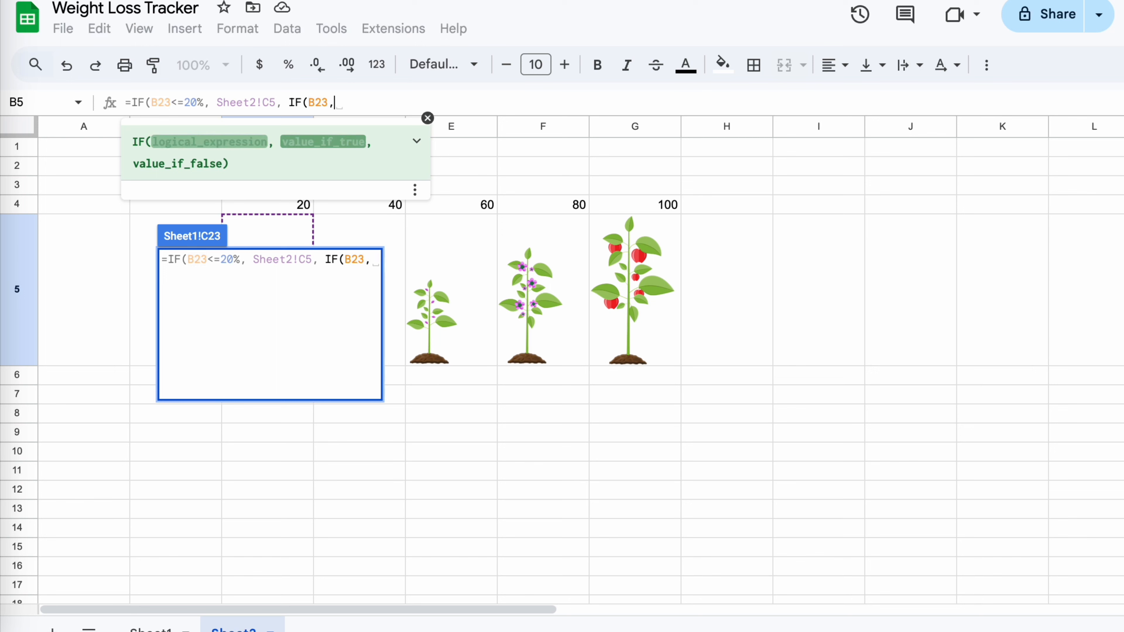
pyautogui.write('40')
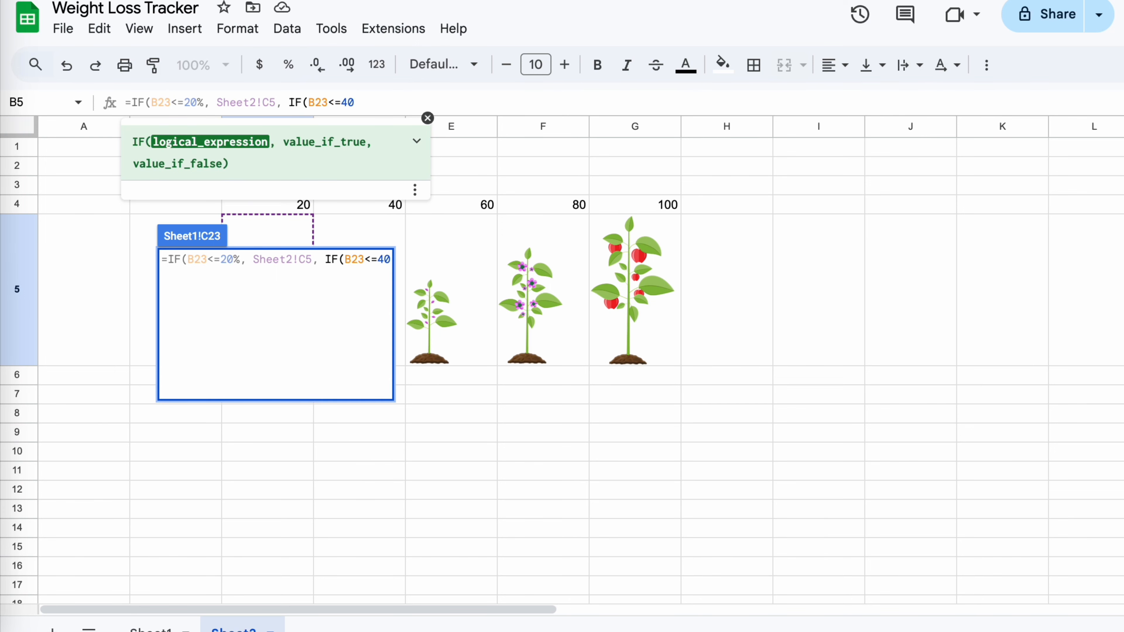
pyautogui.write('%,')
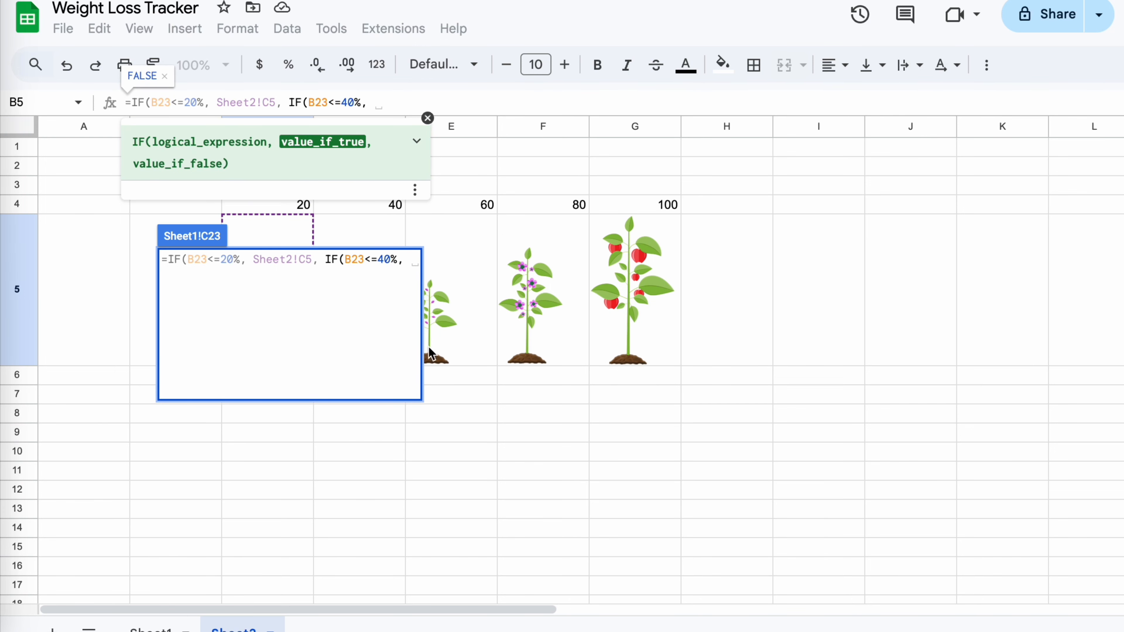
pyautogui.click(354, 230)
pyautogui.scroll(-1, 353, 222)
pyautogui.scroll(1, 353, 222)
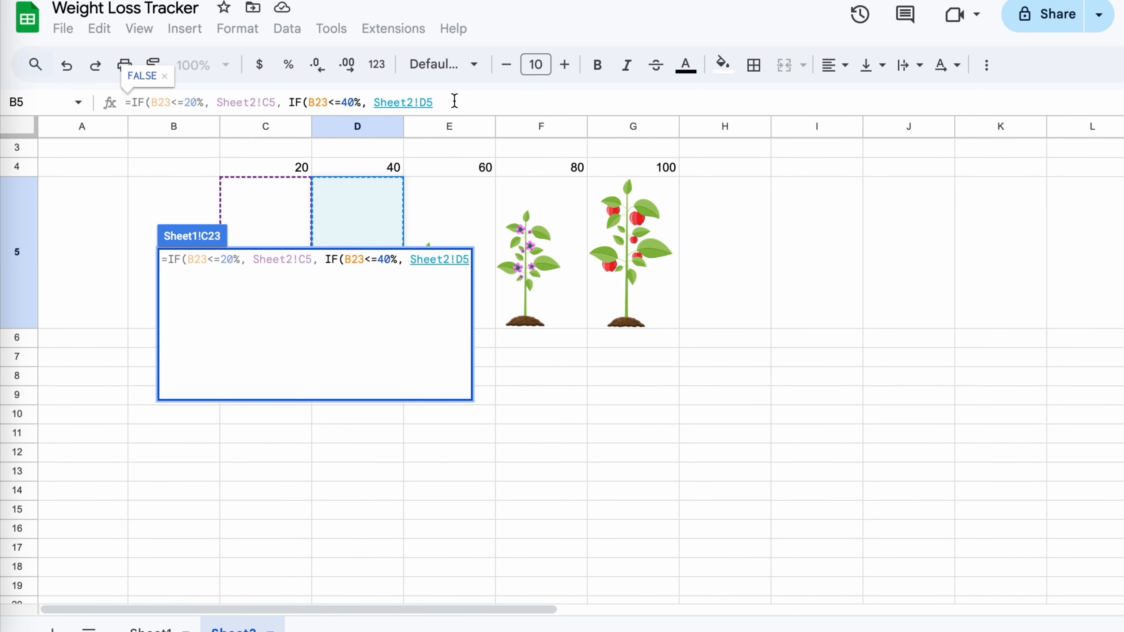
# Nest a third IF as the false value that returns Sheet2!E5 when B23<=60%.
pyautogui.write(', IF(B23<=')
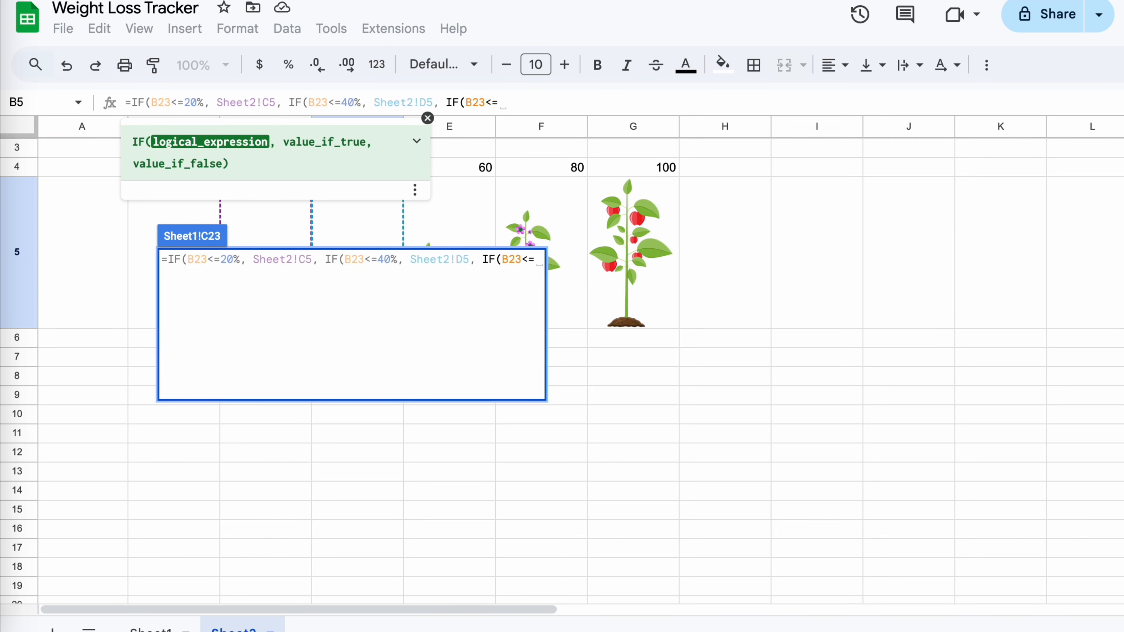
pyautogui.write('60%')
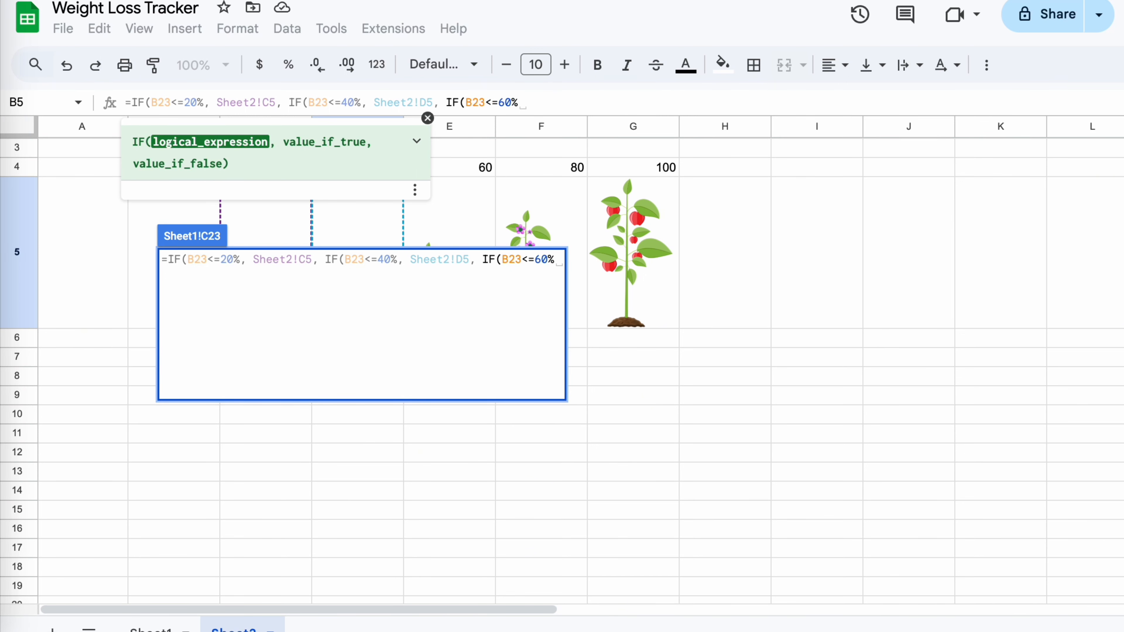
pyautogui.write(',')
pyautogui.click(474, 224)
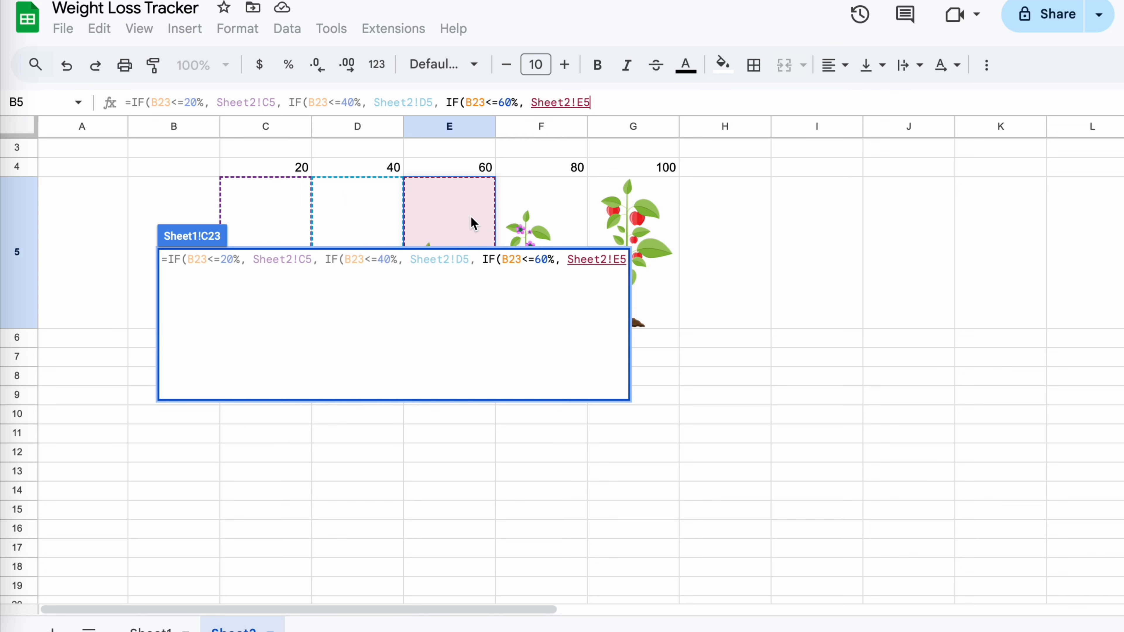
# Nest a fourth IF as the false value that returns Sheet2!F5 when B23<=80%.
pyautogui.write(', IF')
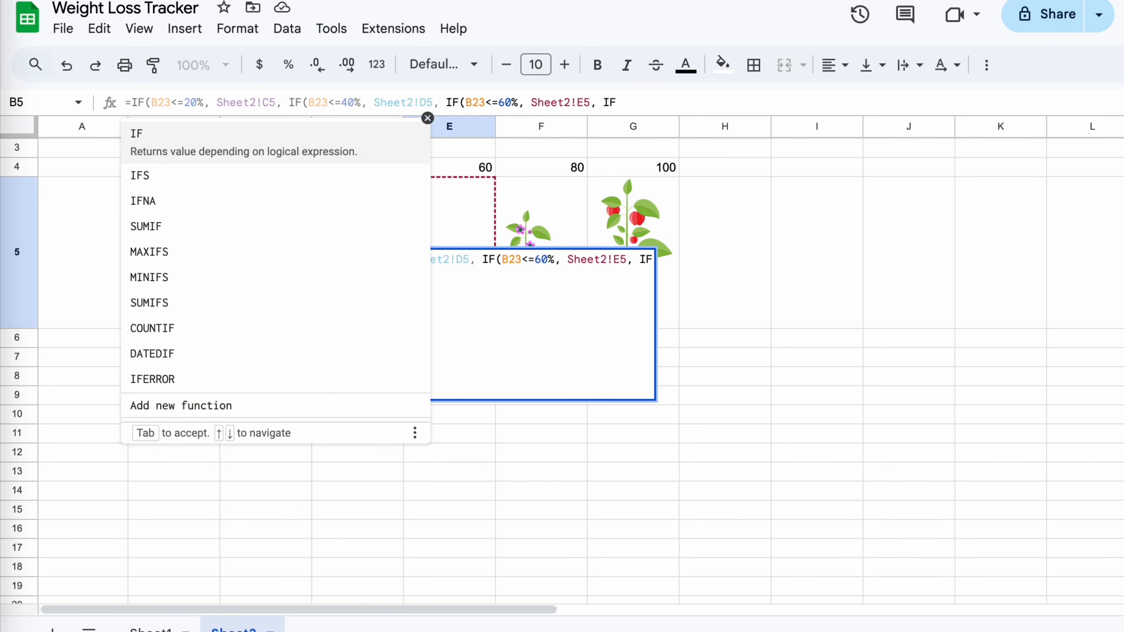
pyautogui.write('(B23')
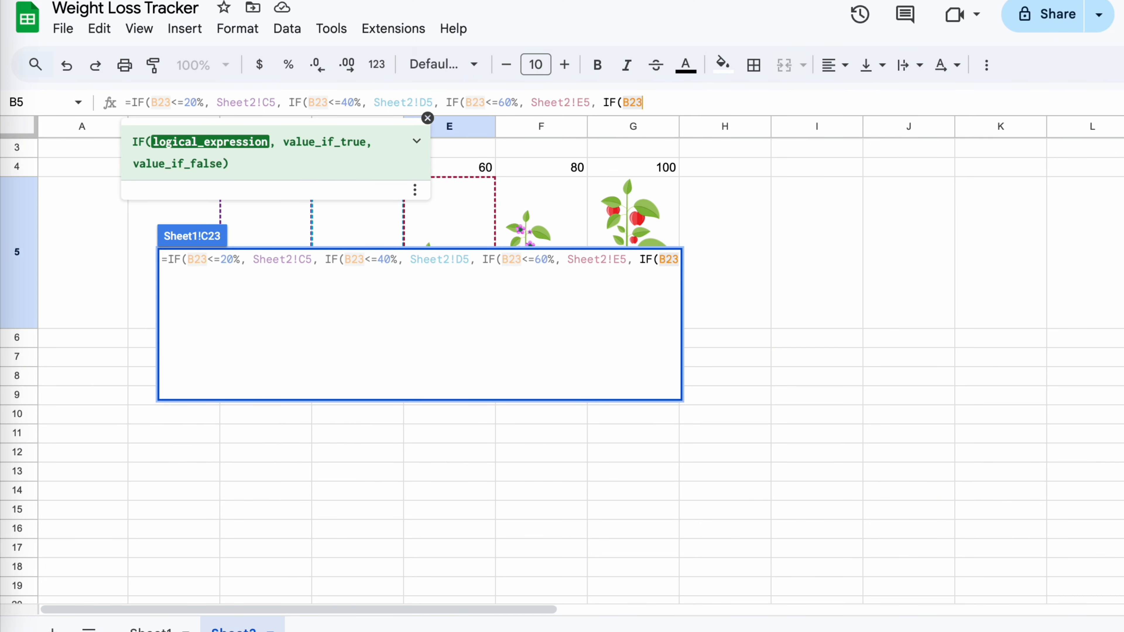
pyautogui.write('<+ 80%,')
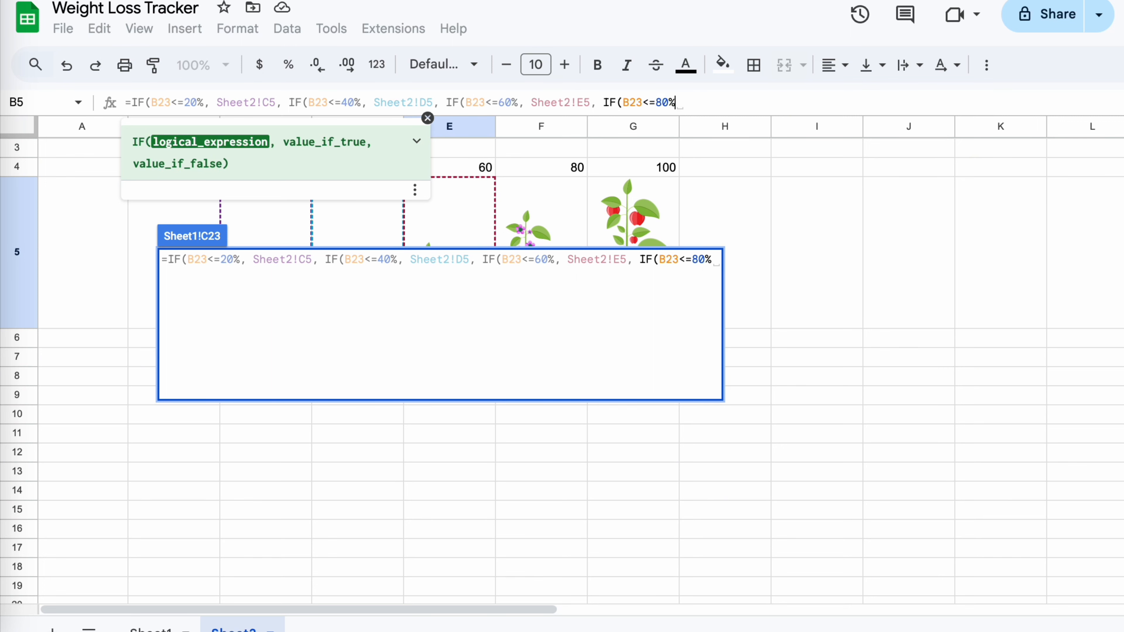
pyautogui.click(513, 192)
pyautogui.write(', Sheet2!F5,')
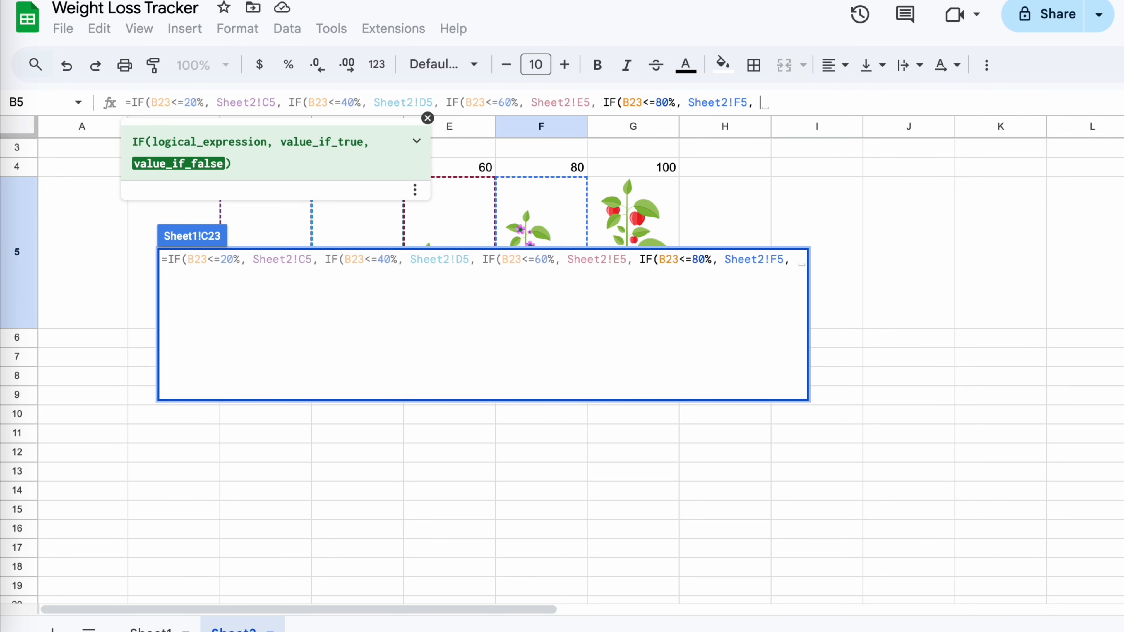
# Use Sheet2!G5 as the final false value, close all four IFs and enter the formula in C23.
pyautogui.click(654, 194)
pyautogui.write('))))')
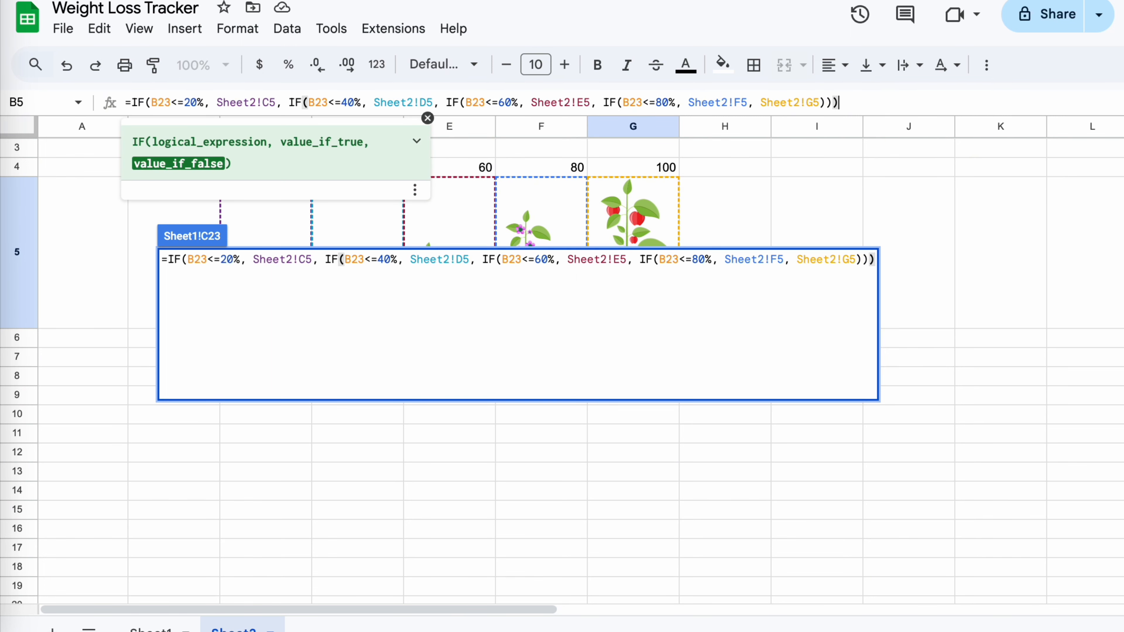
pyautogui.press('Return')
pyautogui.click(155, 452)
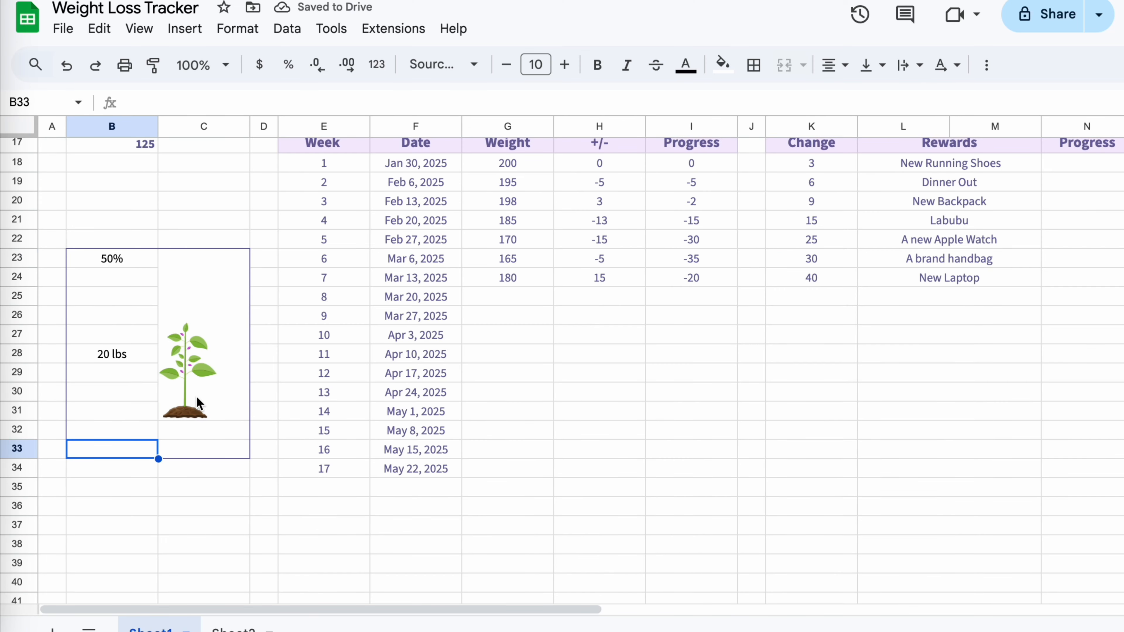
pyautogui.click(200, 405)
pyautogui.click(212, 527)
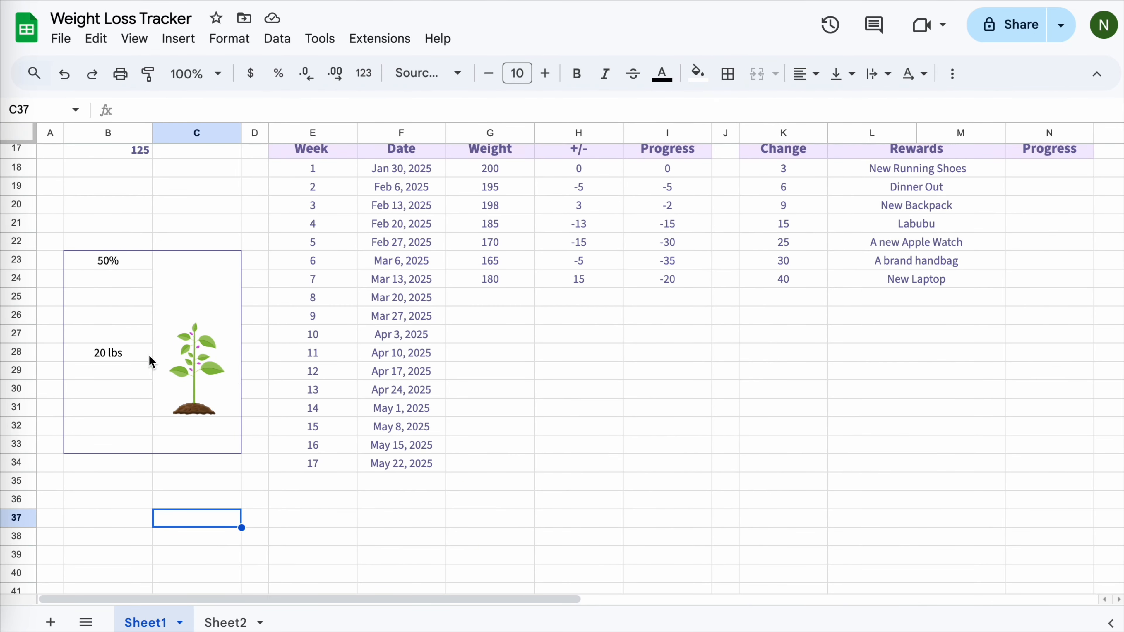
# Test the plant image by setting the week 7 weight in G24 to 170 and then 200.
pyautogui.click(513, 279)
pyautogui.write('170')
pyautogui.press('Return')
pyautogui.click(482, 279)
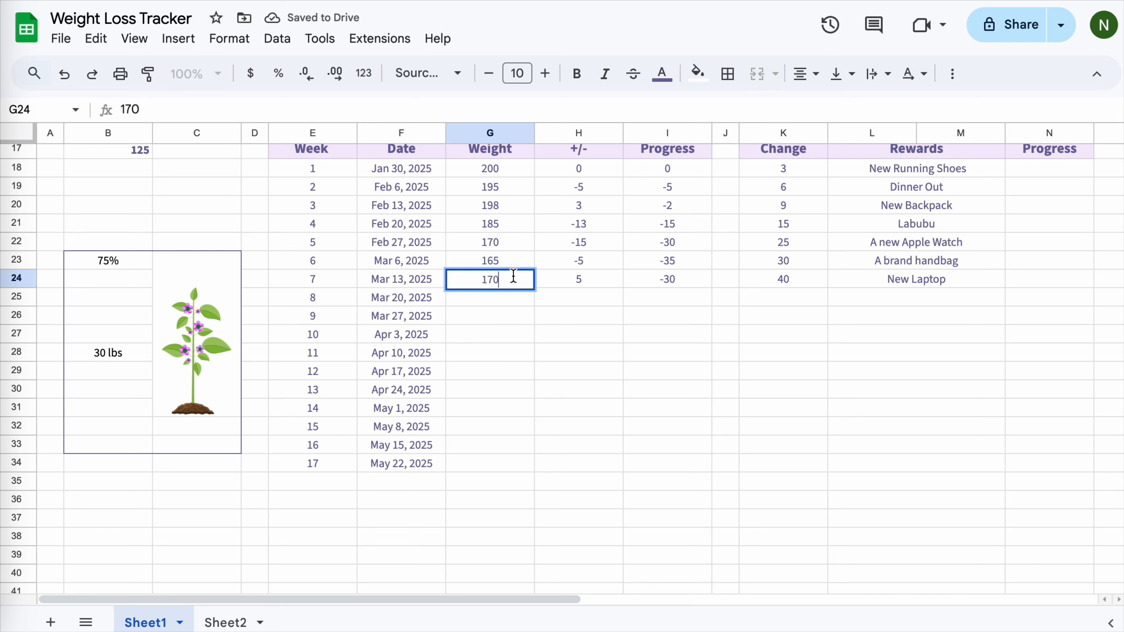
pyautogui.write('200')
pyautogui.press('Return')
# Test the plant image with week 7 weights of 160 and then 165 in G24.
pyautogui.click(509, 281)
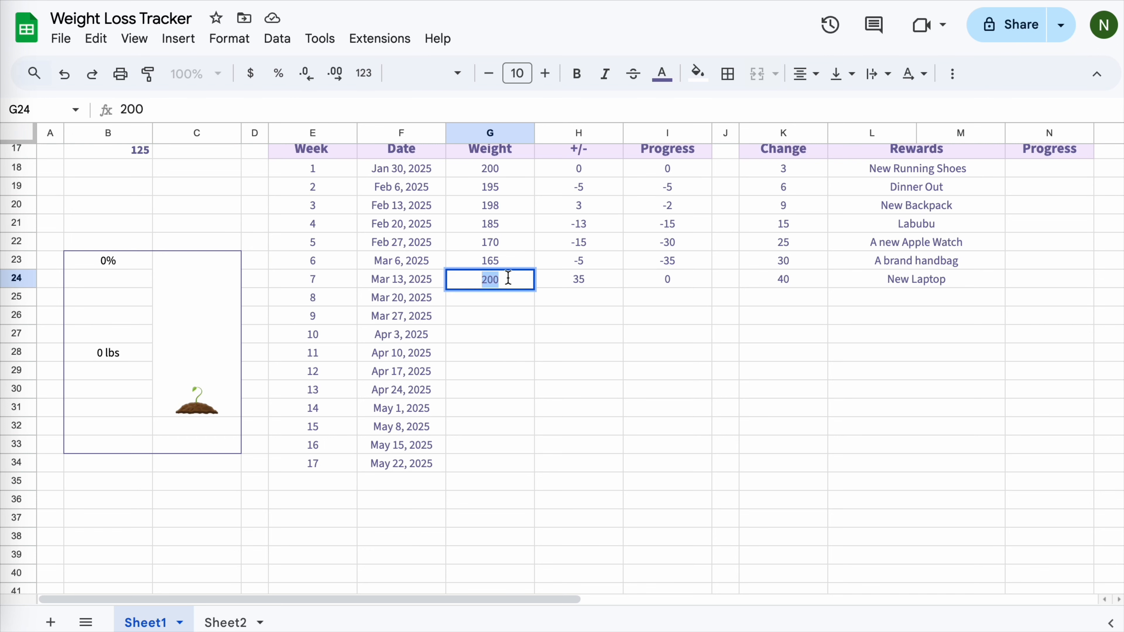
pyautogui.write('160')
pyautogui.press('Return')
pyautogui.click(510, 284)
pyautogui.doubleClick(510, 283)
pyautogui.press('BackSpace')
pyautogui.write('5')
pyautogui.press('Return')
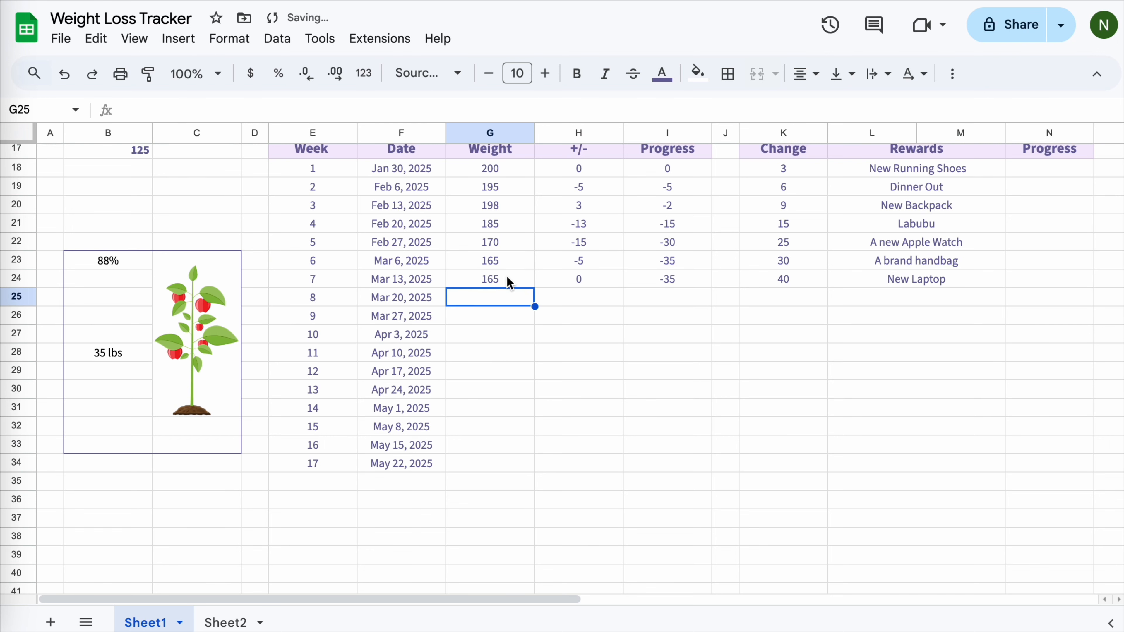
# Set the week 7 weight in G24 to 170.
pyautogui.doubleClick(510, 284)
pyautogui.press('BackSpace')
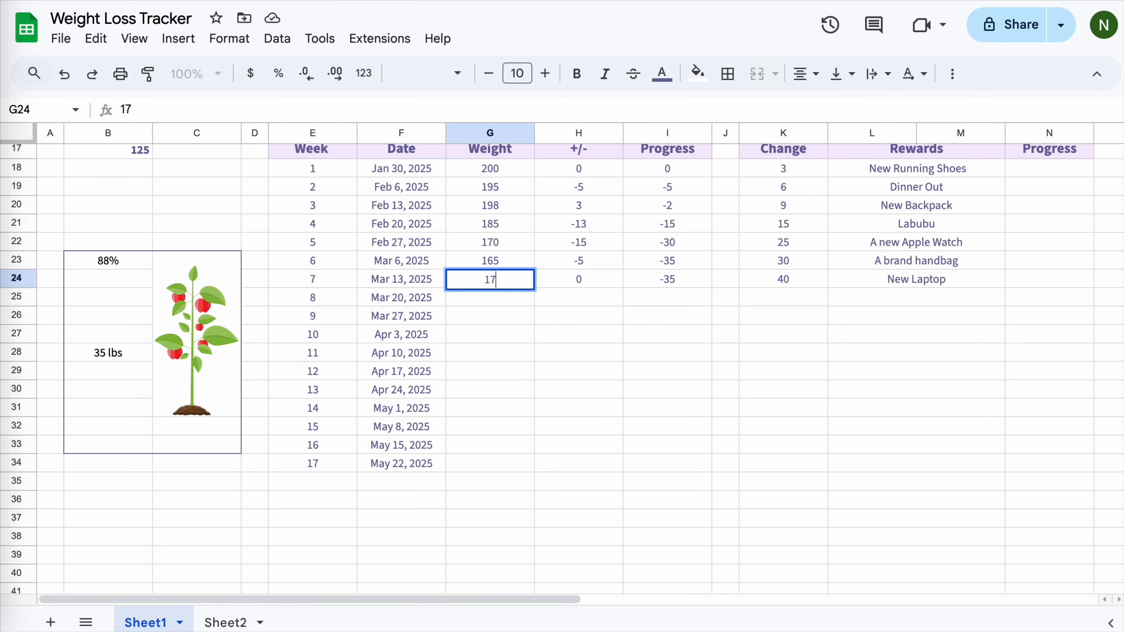
pyautogui.write('0')
pyautogui.press('Return')
pyautogui.doubleClick(503, 280)
pyautogui.press('Return')
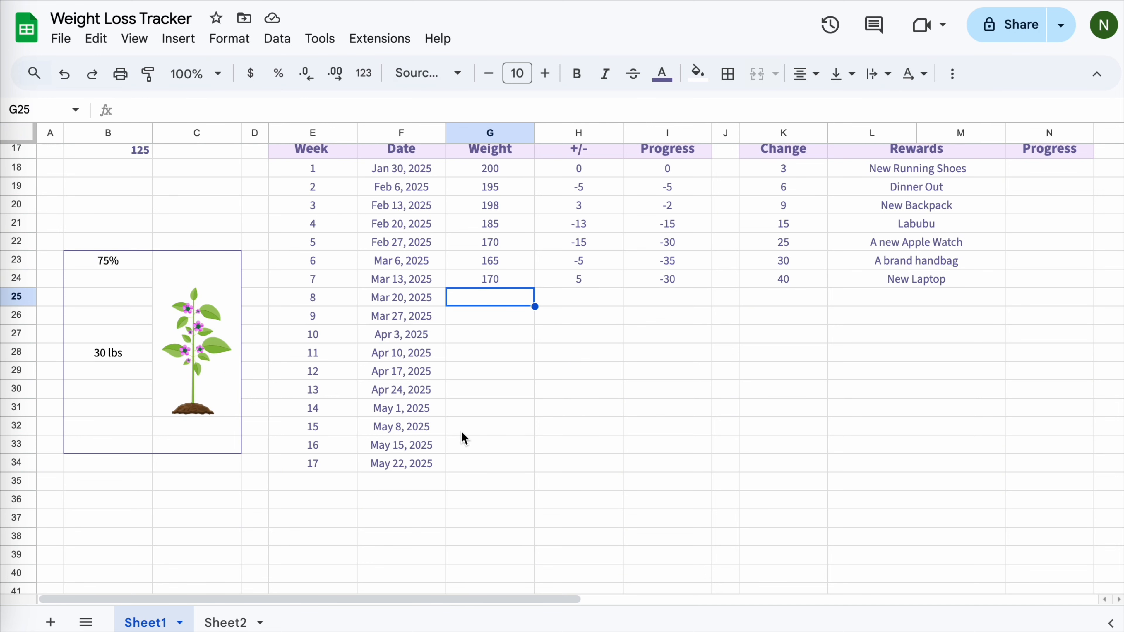
# Format cells B17:B33 in bold with the Libre serif font.
pyautogui.scroll(5, 464, 436)
pyautogui.click(105, 456)
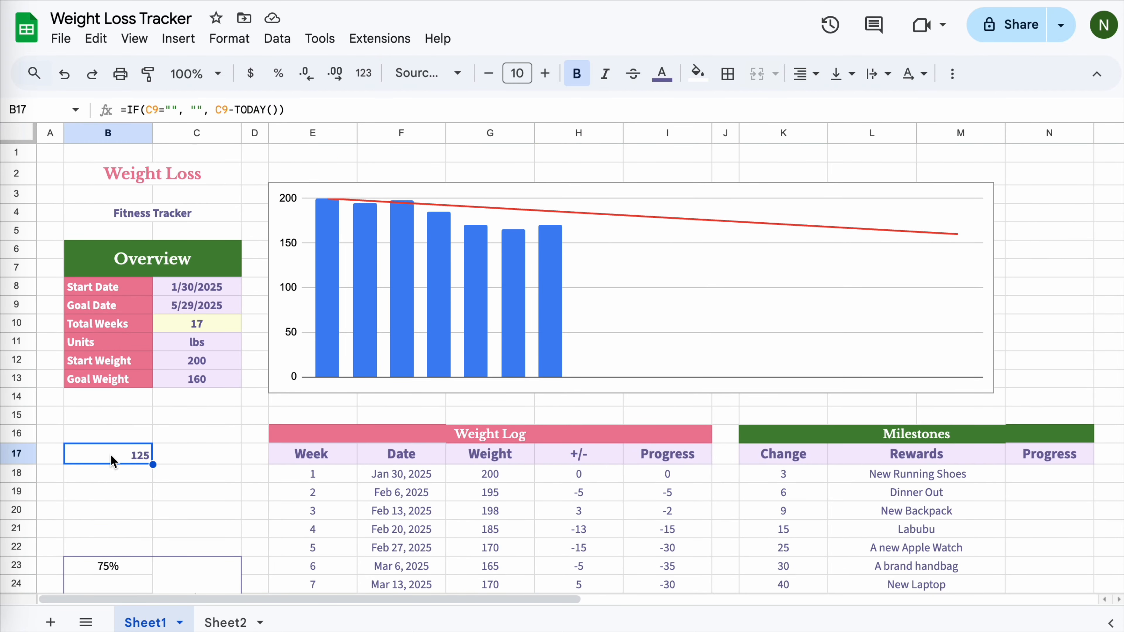
pyautogui.scroll(-5, 108, 310)
pyautogui.moveTo(111, 257); pyautogui.dragTo(113, 549)
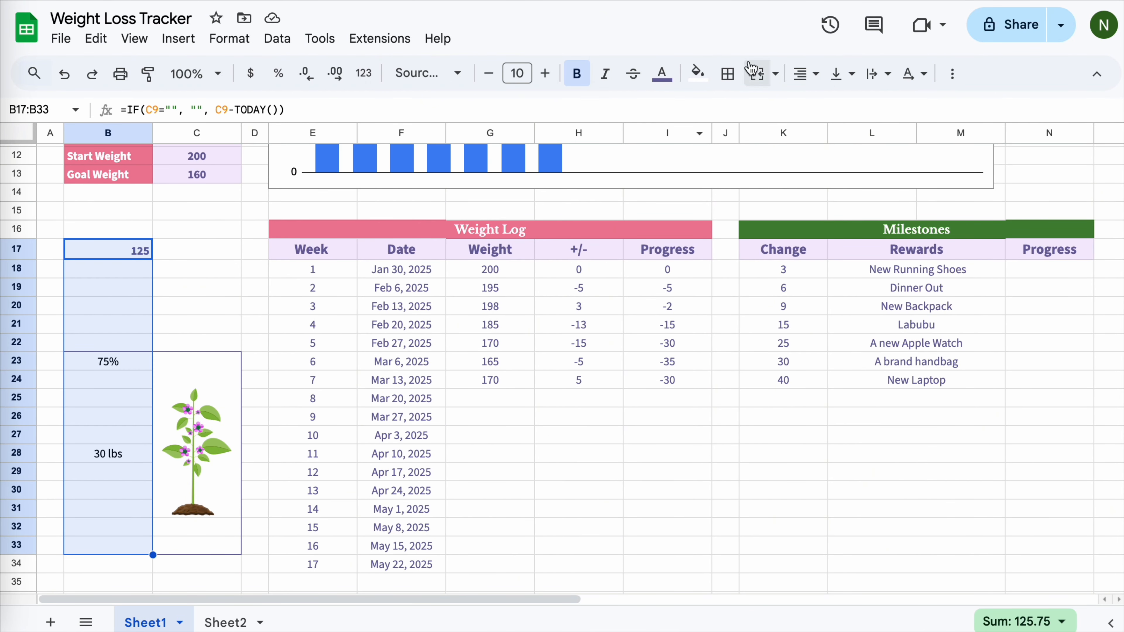
pyautogui.click(577, 74)
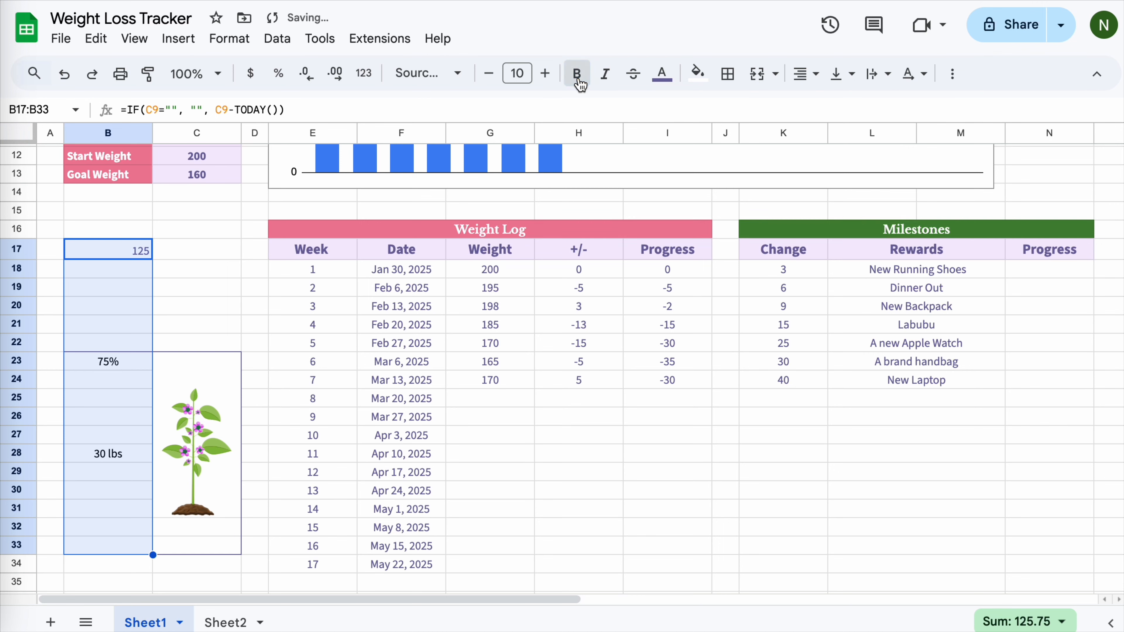
pyautogui.click(460, 75)
pyautogui.click(442, 249)
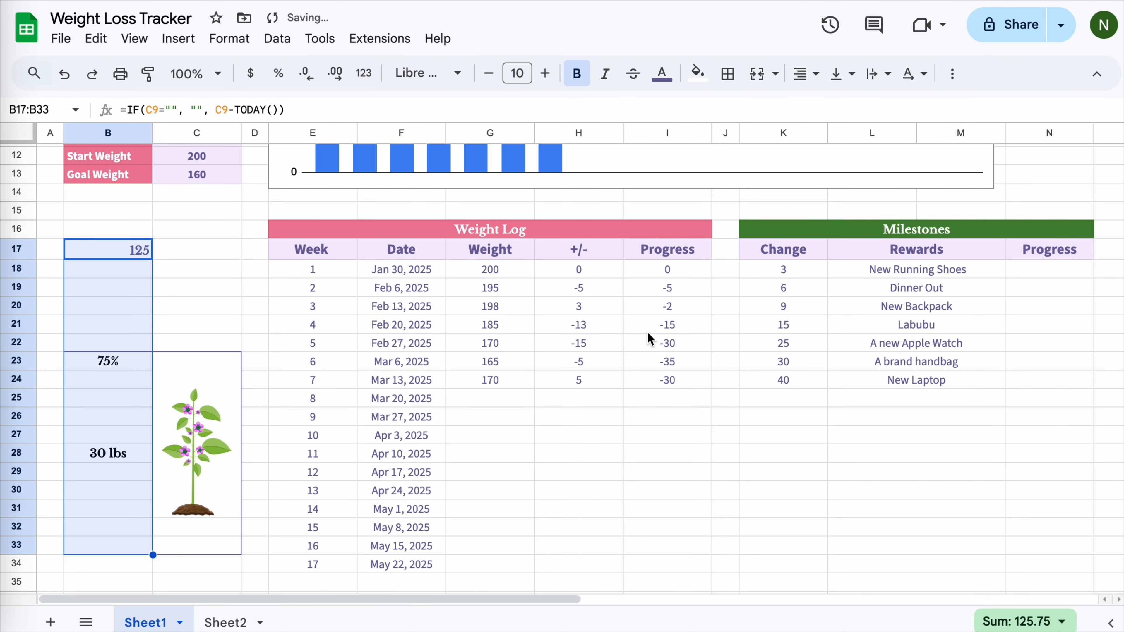
# Color the text in B17:B33 dark purple and set its font size to 12.
pyautogui.click(662, 73)
pyautogui.click(667, 370)
pyautogui.click(213, 324)
pyautogui.moveTo(120, 250); pyautogui.dragTo(116, 546)
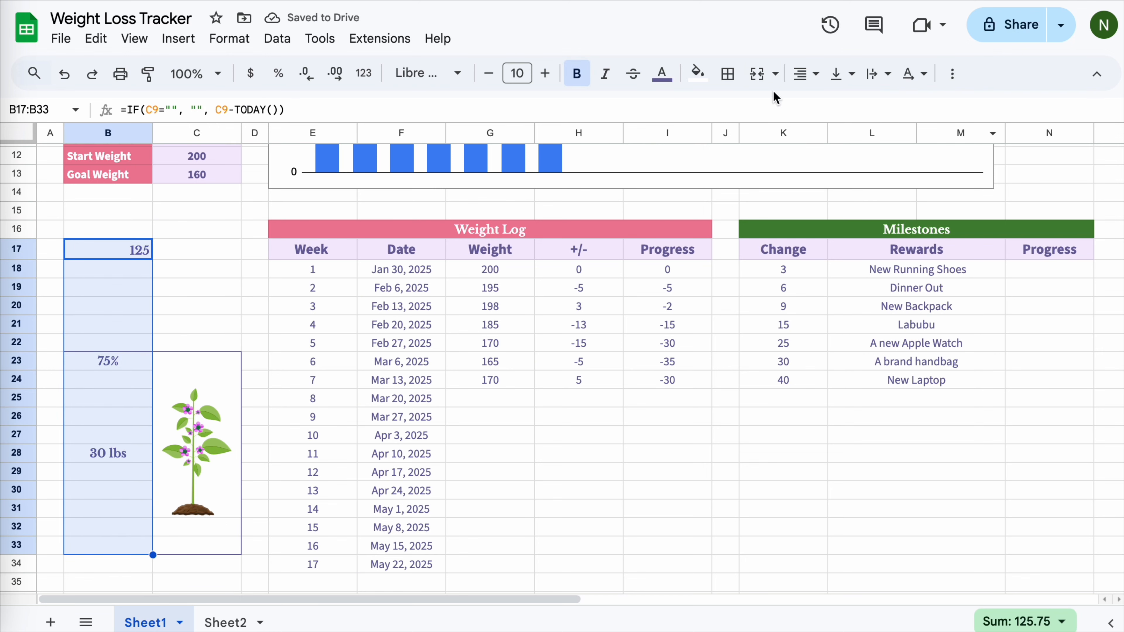
pyautogui.click(544, 73)
pyautogui.click(545, 73)
pyautogui.click(221, 289)
# Center the contents of B17:B33 horizontally.
pyautogui.moveTo(116, 249); pyautogui.dragTo(153, 556)
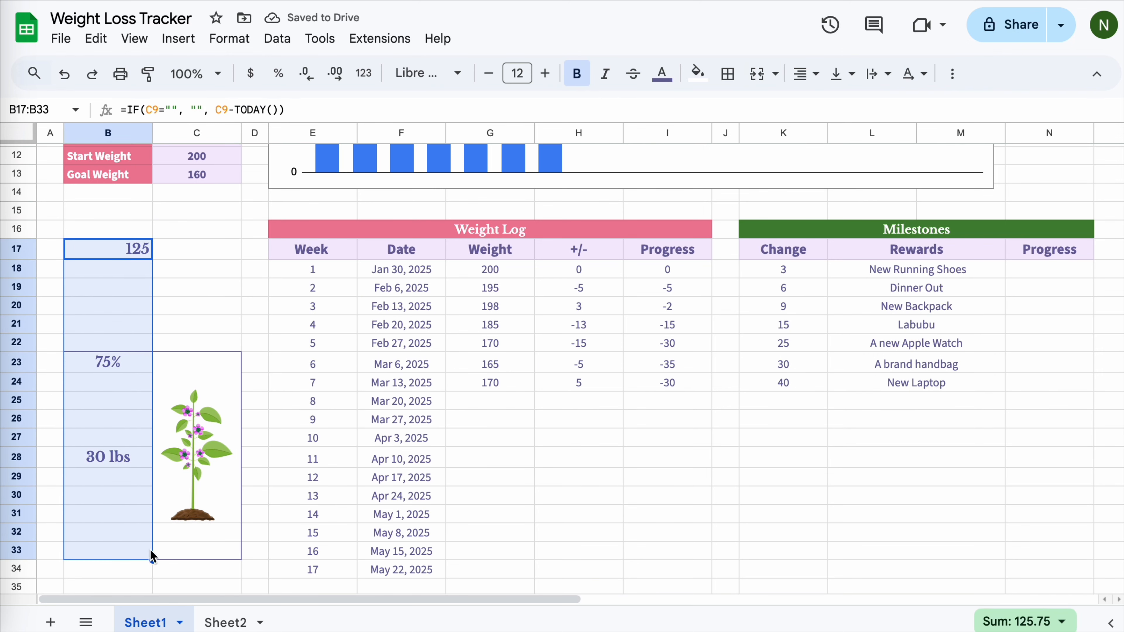
pyautogui.click(800, 74)
pyautogui.click(834, 111)
pyautogui.click(205, 295)
# Resize the Week, +/- and Progress columns of the Weight Log (E, H and I) to 70 pixels.
pyautogui.scroll(3, 371, 382)
pyautogui.hscroll(2, 403, 378)
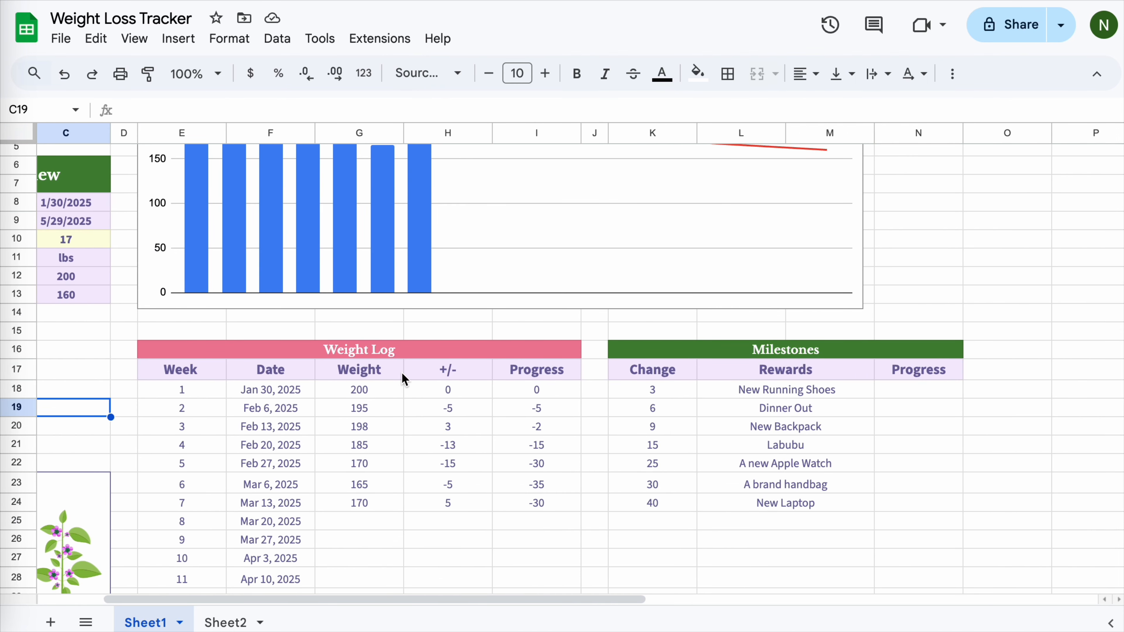
pyautogui.click(181, 133)
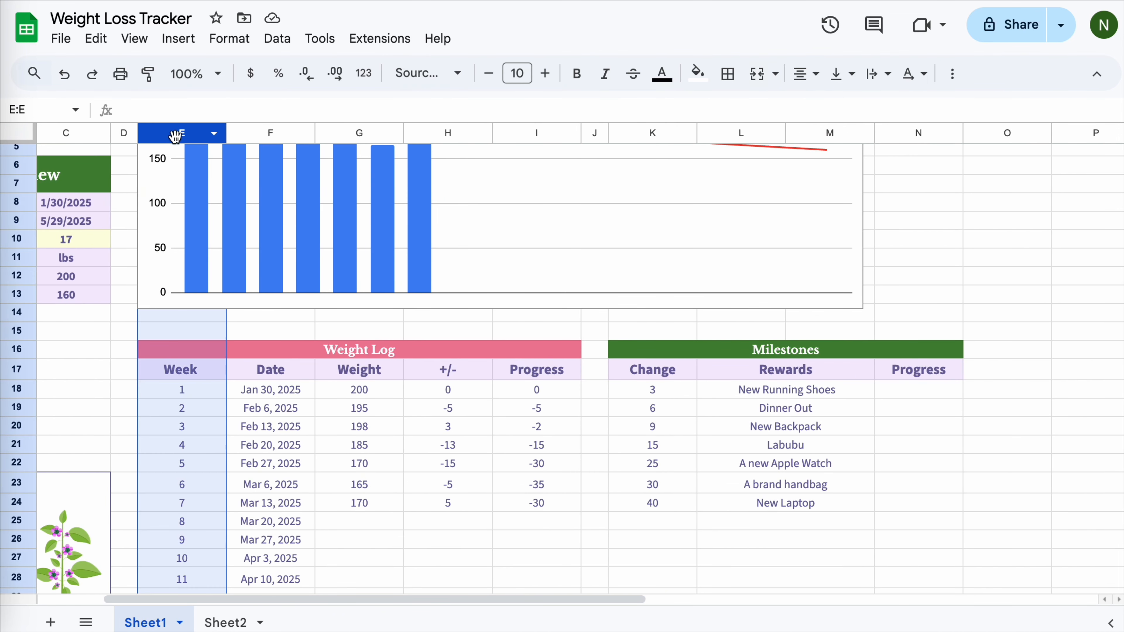
pyautogui.keyDown('ctrl'); pyautogui.click(449, 133); pyautogui.keyUp('ctrl')
pyautogui.keyDown('ctrl'); pyautogui.click(538, 132); pyautogui.keyUp('ctrl')
pyautogui.rightClick(538, 131)
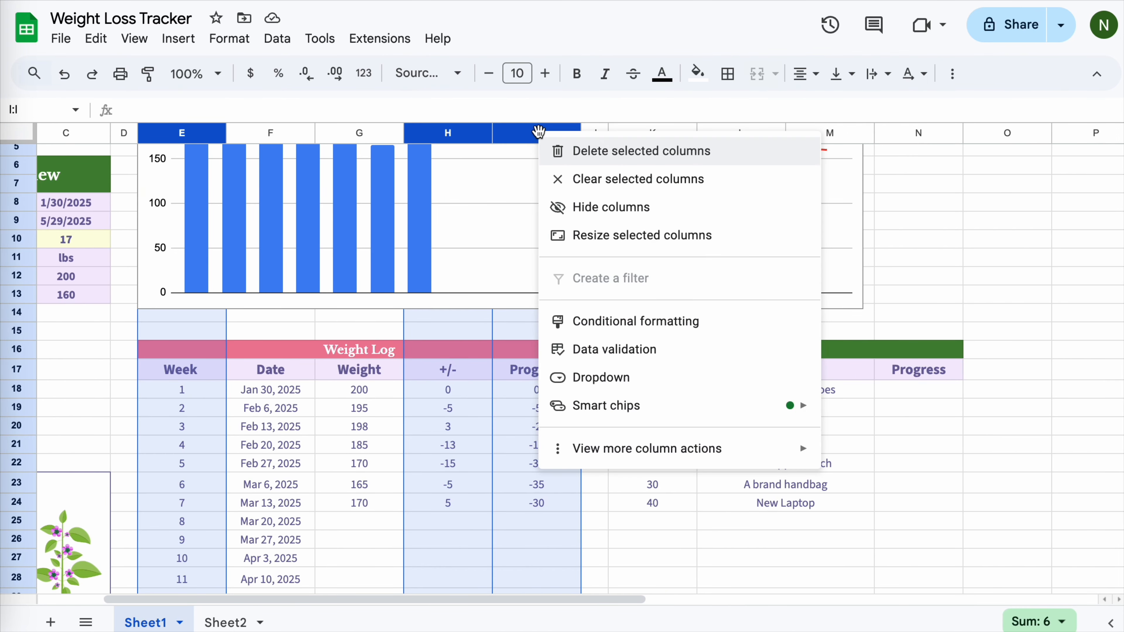
pyautogui.click(604, 243)
pyautogui.write('70')
pyautogui.press('Return')
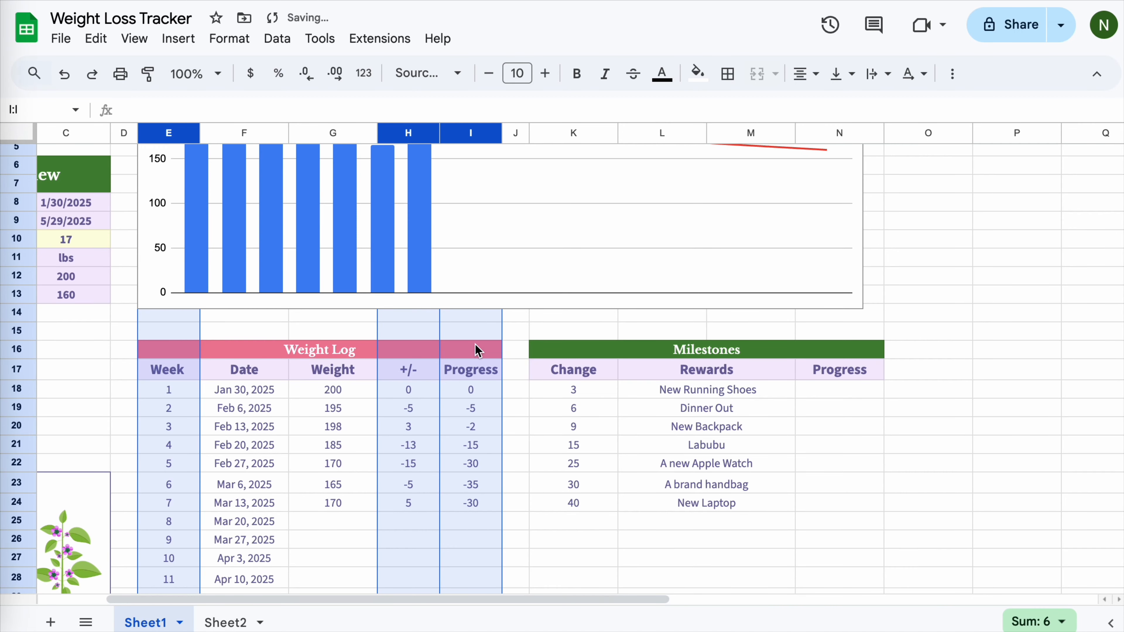
# Resize the Date column F of the Weight Log to 200 pixels.
pyautogui.rightClick(246, 138)
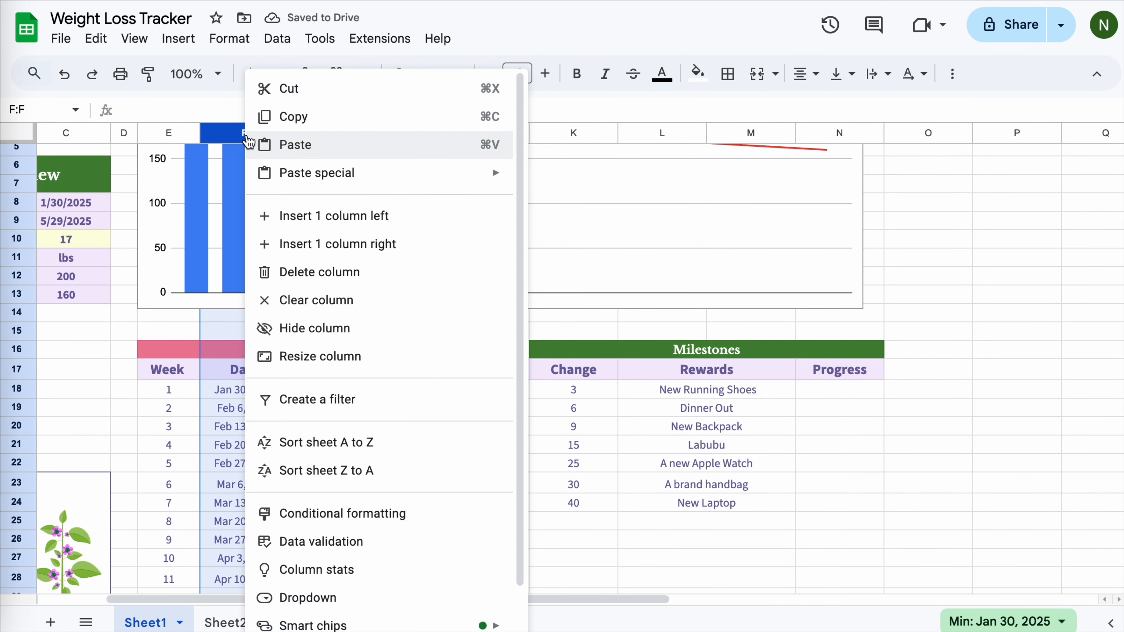
pyautogui.click(359, 373)
pyautogui.write('200')
pyautogui.press('Return')
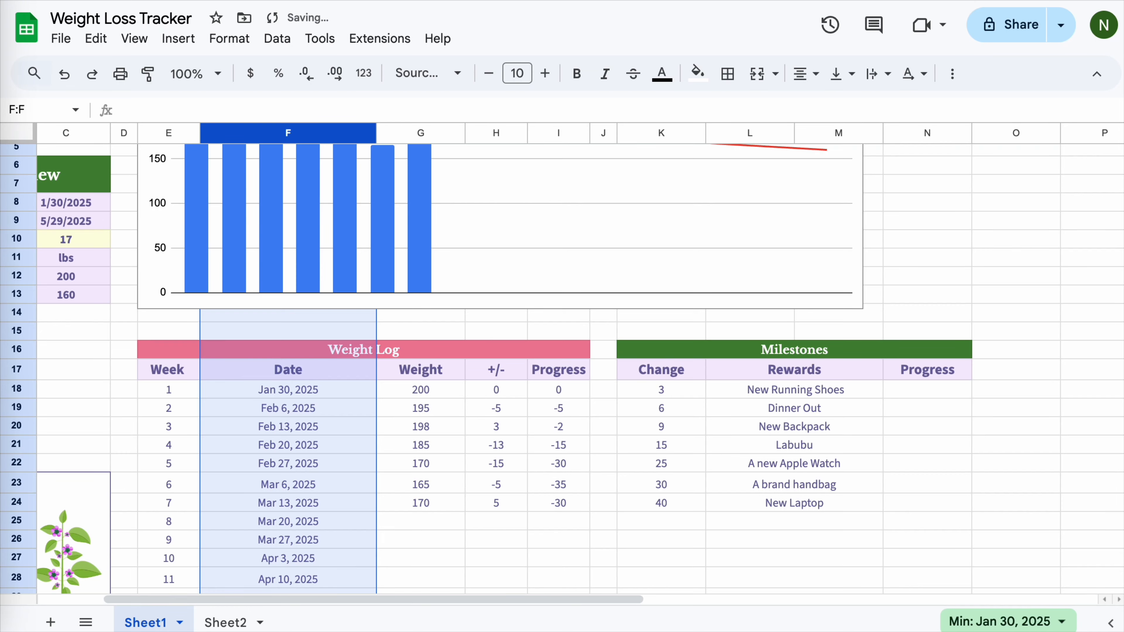
# Resize the Change and Progress columns of the Milestones table (K and N) to 70 pixels.
pyautogui.hscroll(-3, 401, 425)
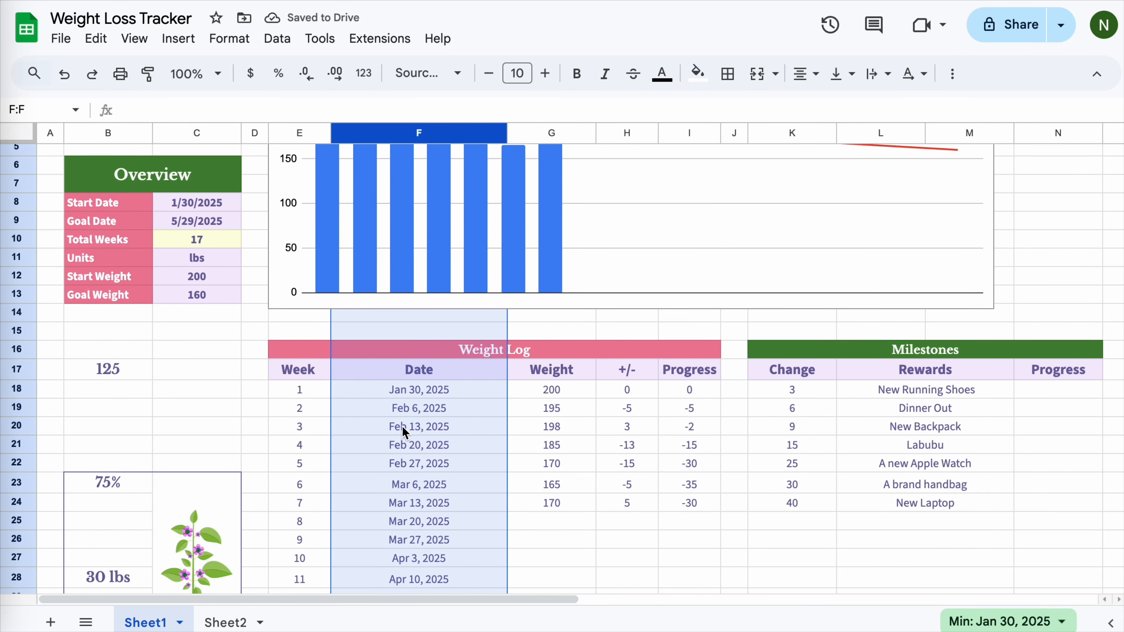
pyautogui.hscroll(10, 402, 426)
pyautogui.scroll(-3, 402, 425)
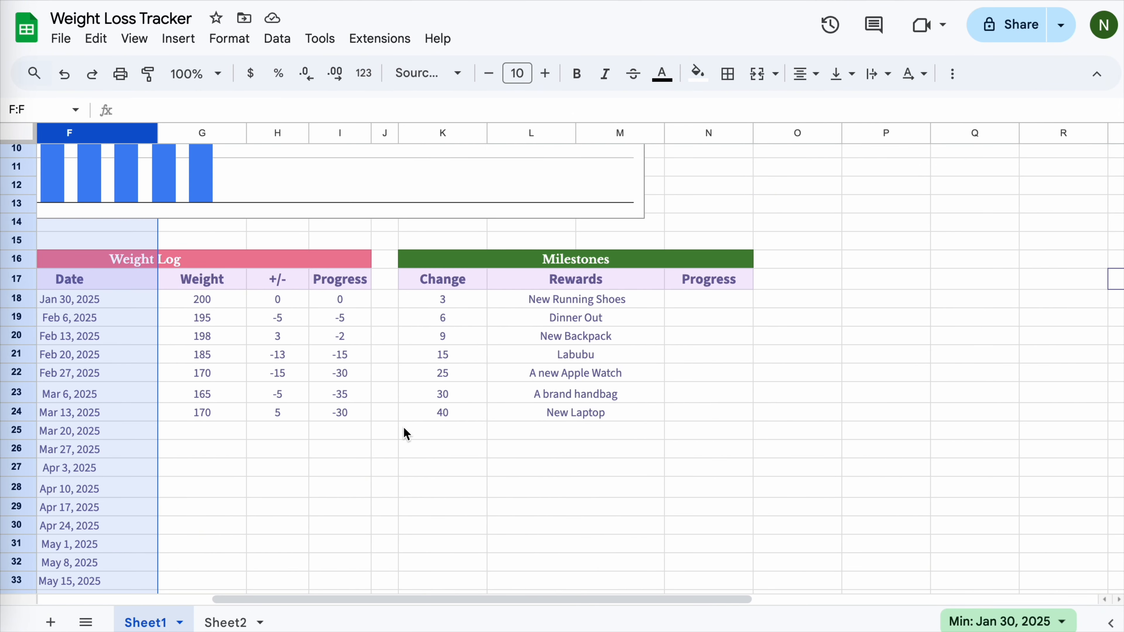
pyautogui.hscroll(-2, 406, 434)
pyautogui.click(580, 141)
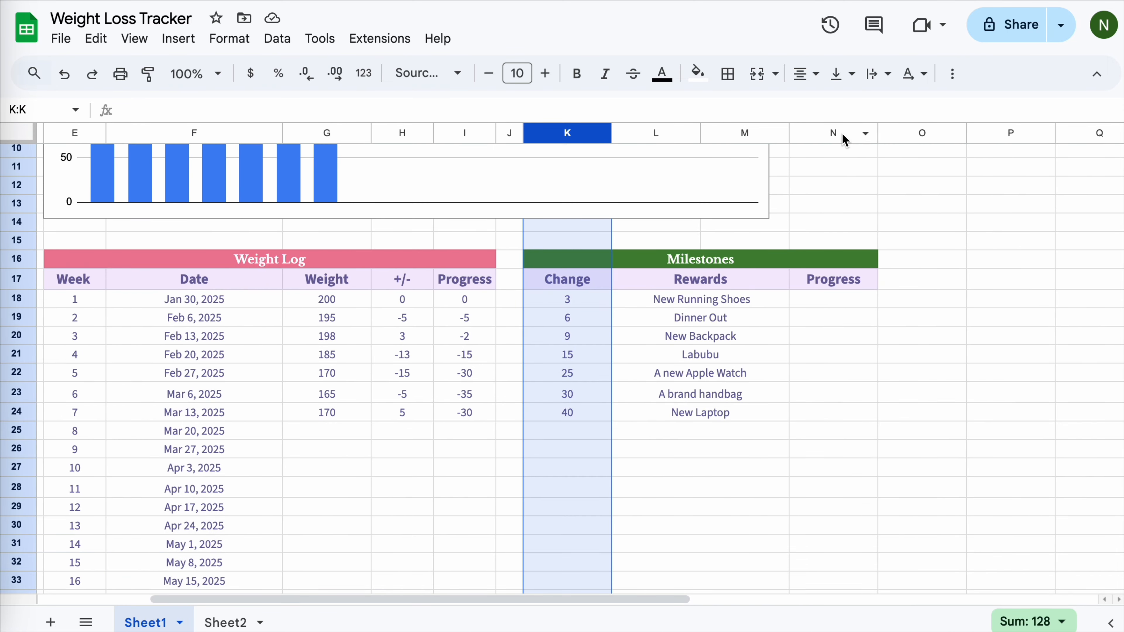
pyautogui.keyDown('super'); pyautogui.click(819, 136); pyautogui.keyUp('super')
pyautogui.rightClick(815, 131)
pyautogui.click(892, 230)
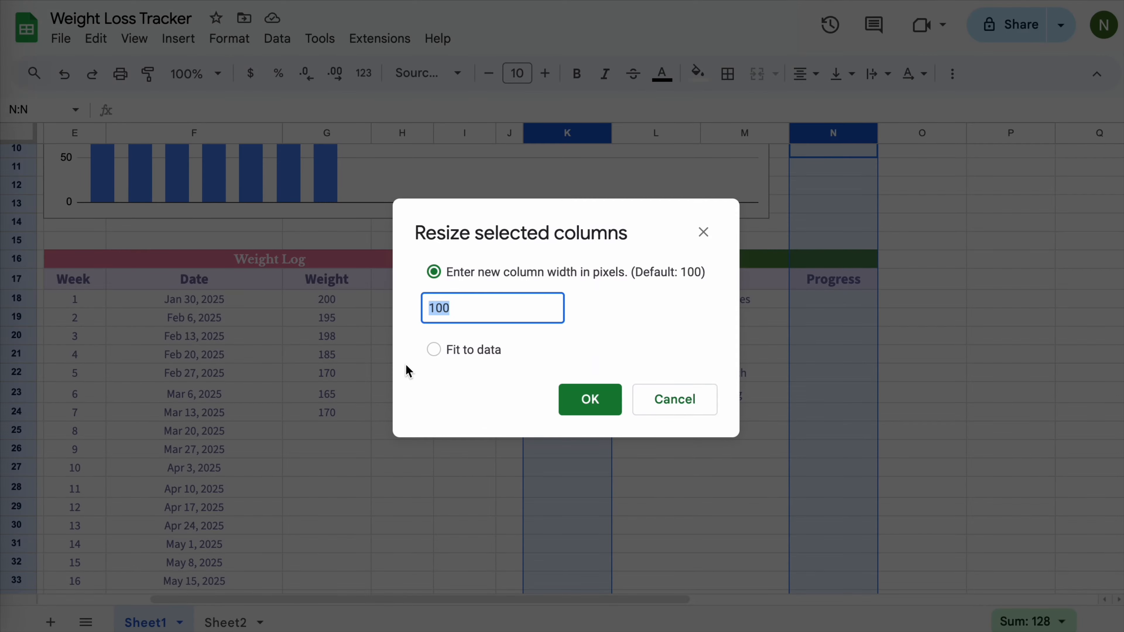
pyautogui.write('70')
pyautogui.press('Return')
# Resize columns L and M, which hold the Milestones rewards, to 125 pixels each.
pyautogui.rightClick(614, 133)
pyautogui.click(653, 367)
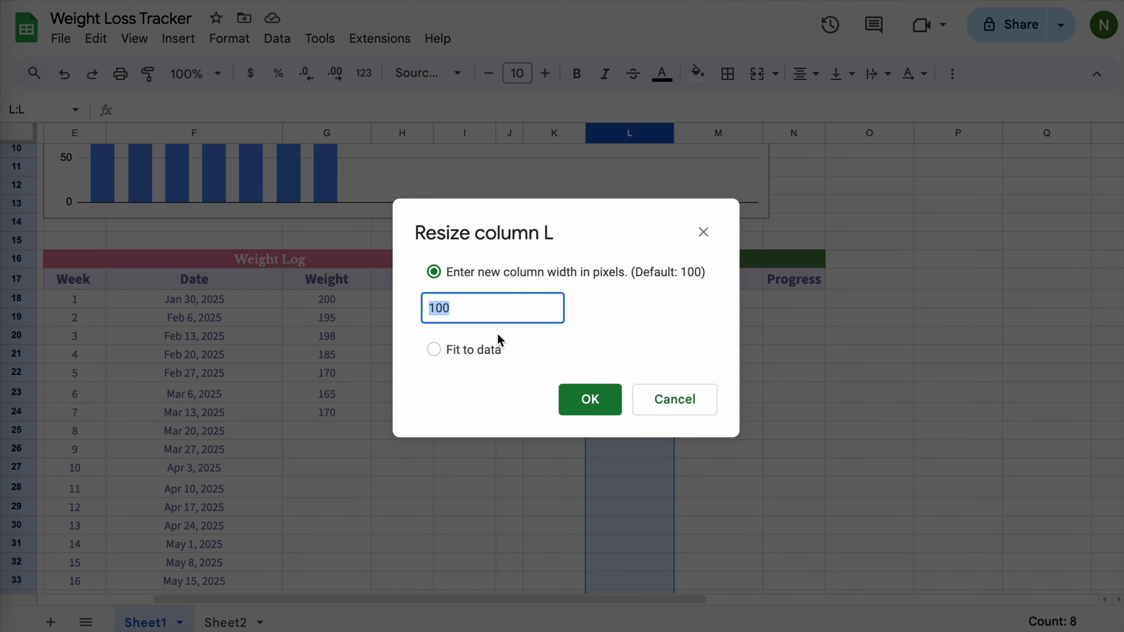
pyautogui.write('125')
pyautogui.press('Return')
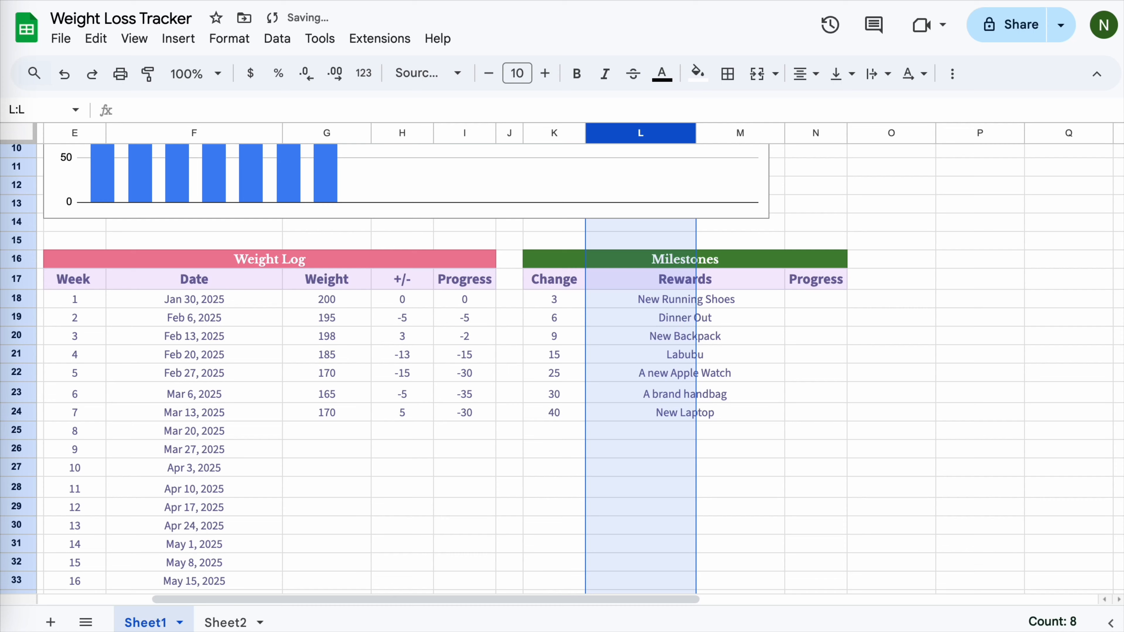
pyautogui.click(734, 133)
pyautogui.rightClick(734, 133)
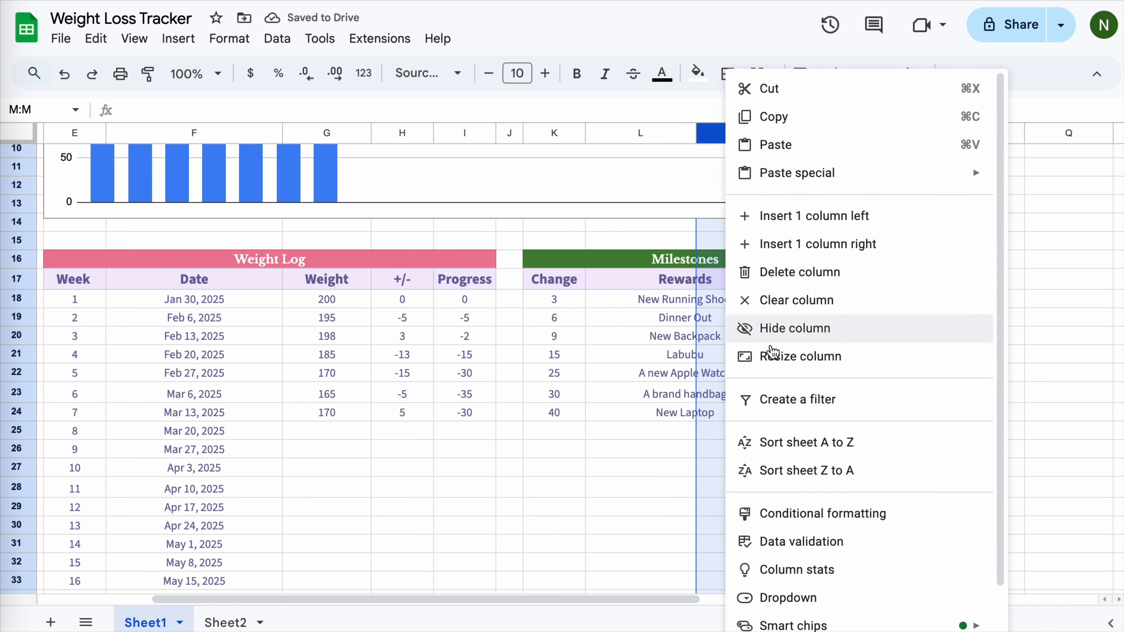
pyautogui.click(772, 356)
pyautogui.write('125')
pyautogui.press('Return')
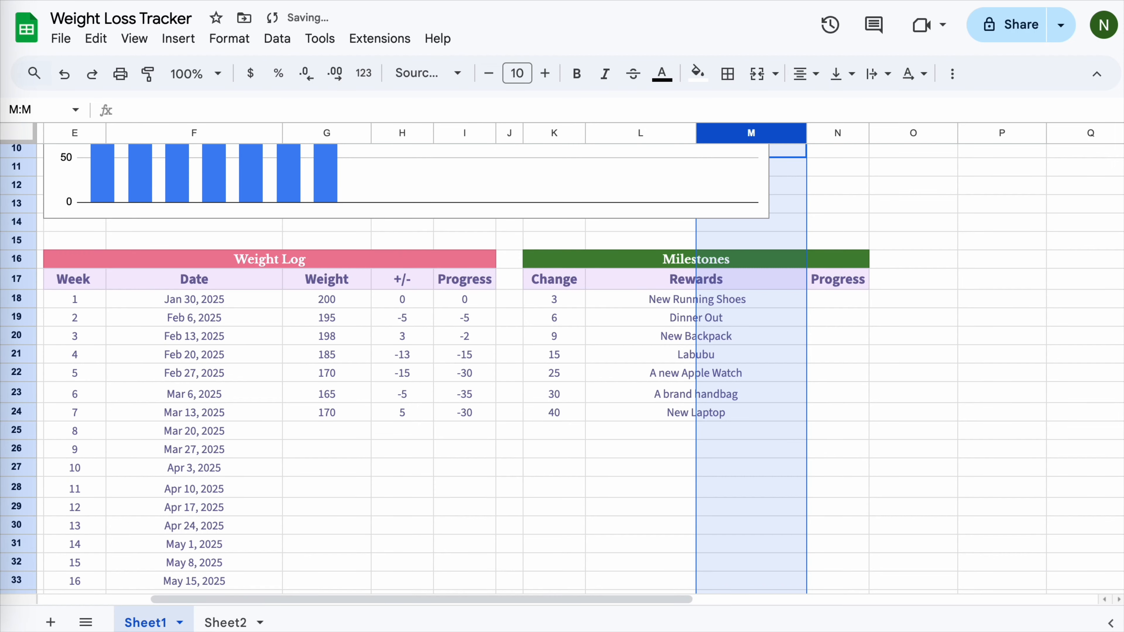
# Start a formula in the first Milestones Progress cell, N18, that returns blank when K18 is empty and otherwise opens a nested IF.
pyautogui.click(1075, 322)
pyautogui.click(838, 299)
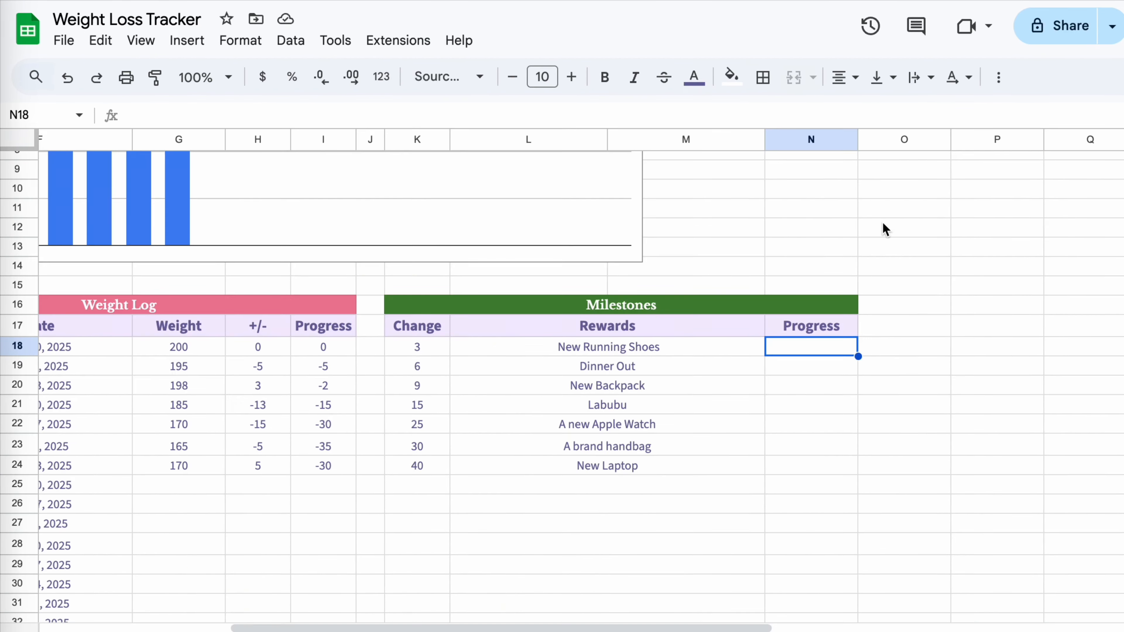
pyautogui.write('=IF(')
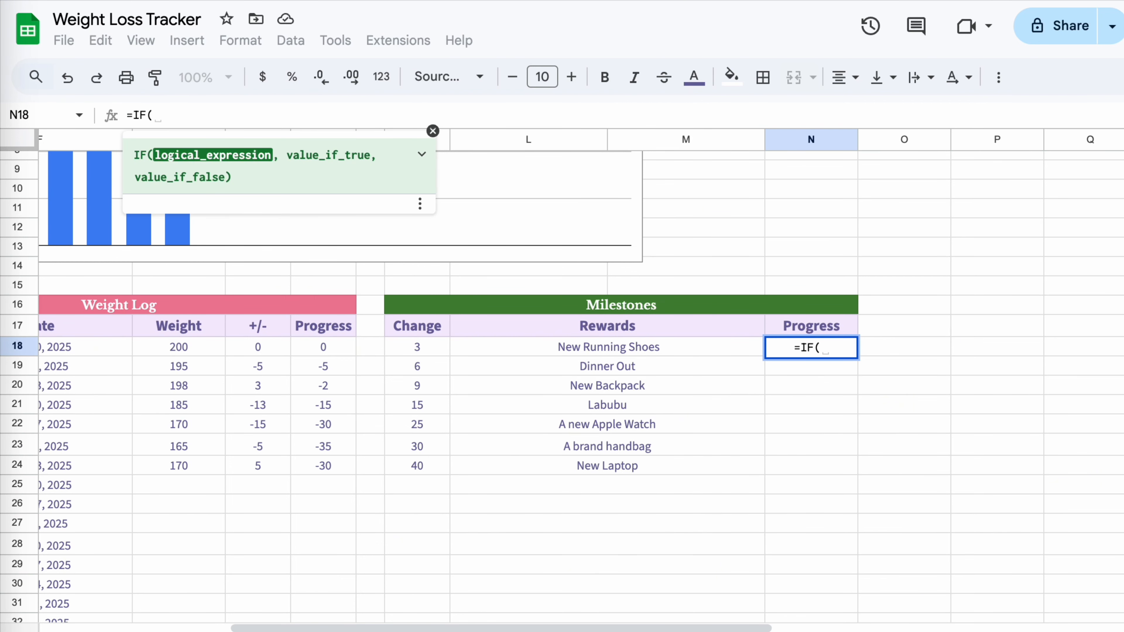
pyautogui.click(440, 354)
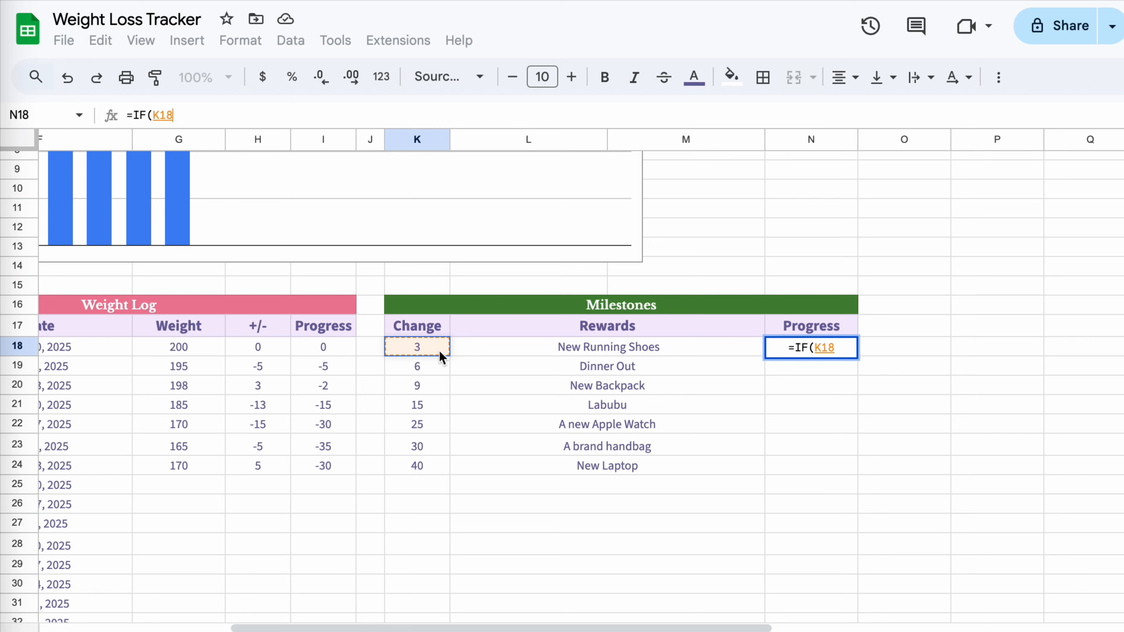
pyautogui.write('=""')
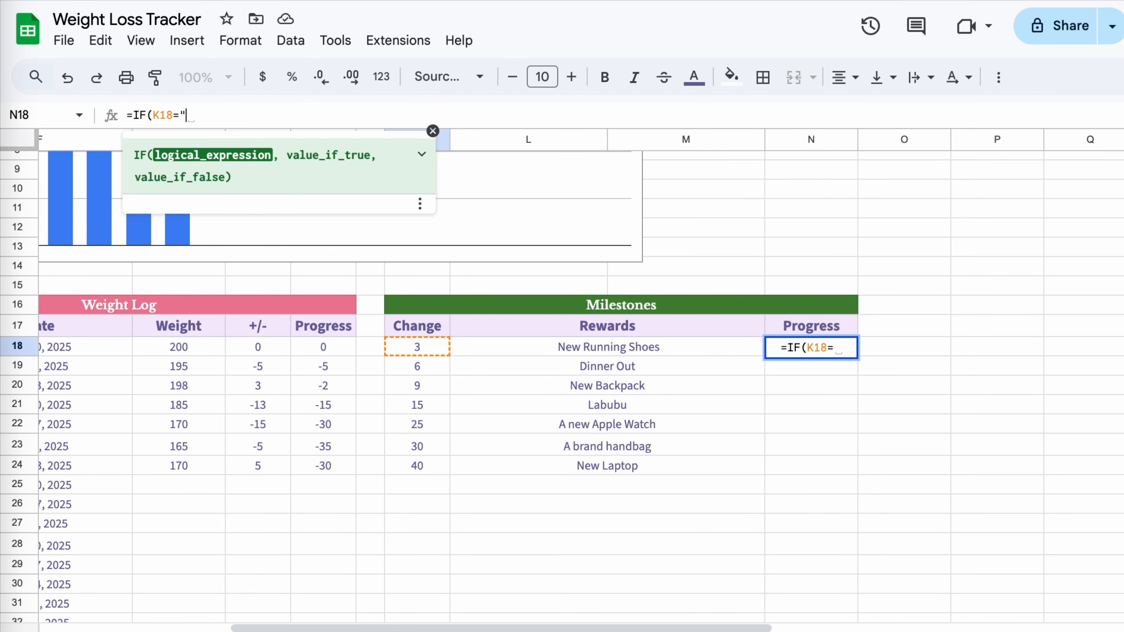
pyautogui.write(', "", ')
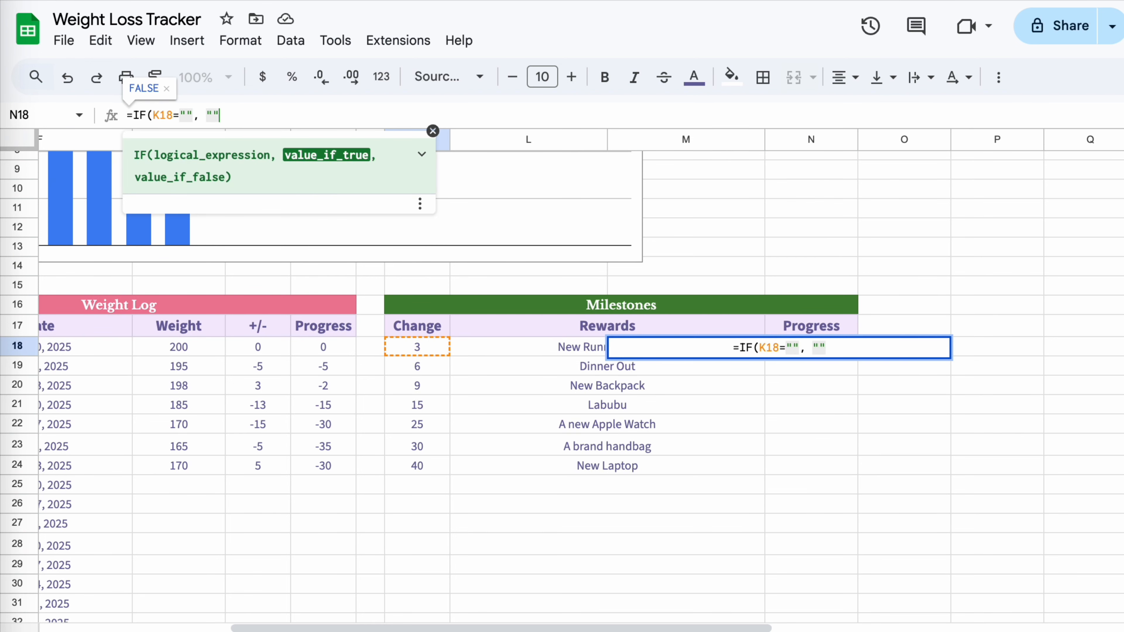
pyautogui.write('IF(')
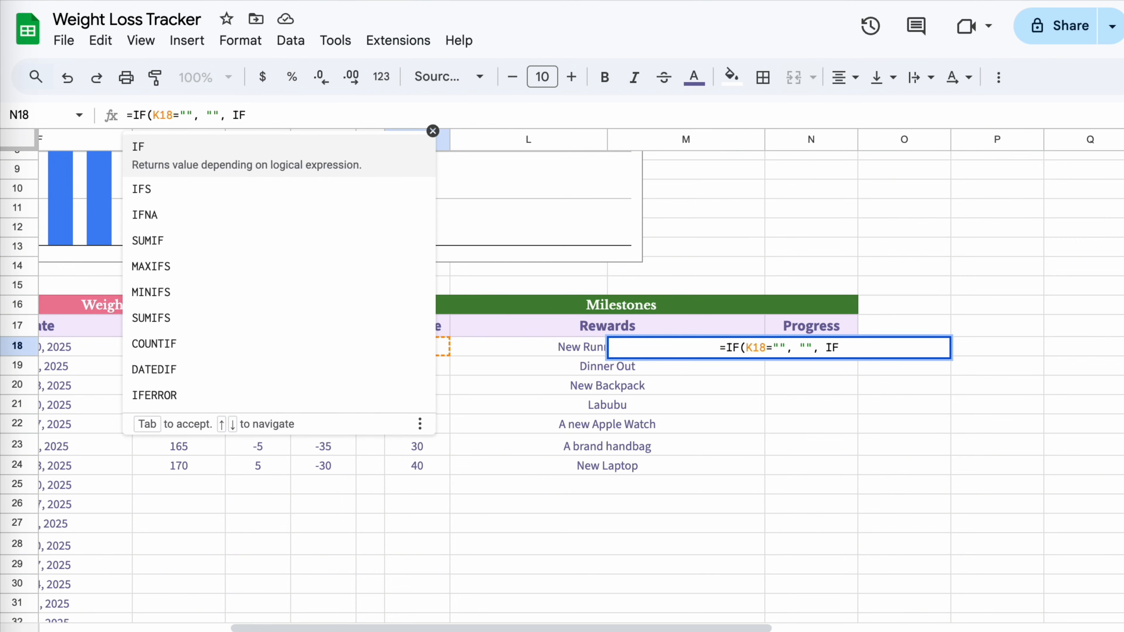
# Inside the nested IF of N18's formula, subtract the latest weight in V18 from the start weight in C12.
pyautogui.hscroll(-9, 433, 389)
pyautogui.scroll(5, 434, 390)
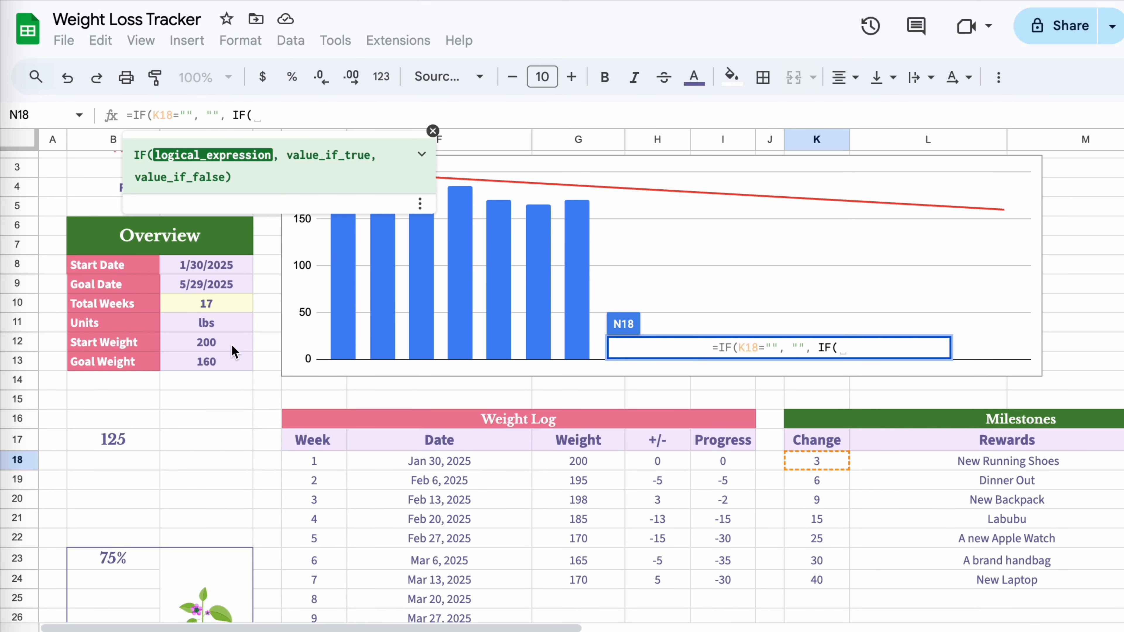
pyautogui.click(231, 342)
pyautogui.write('-')
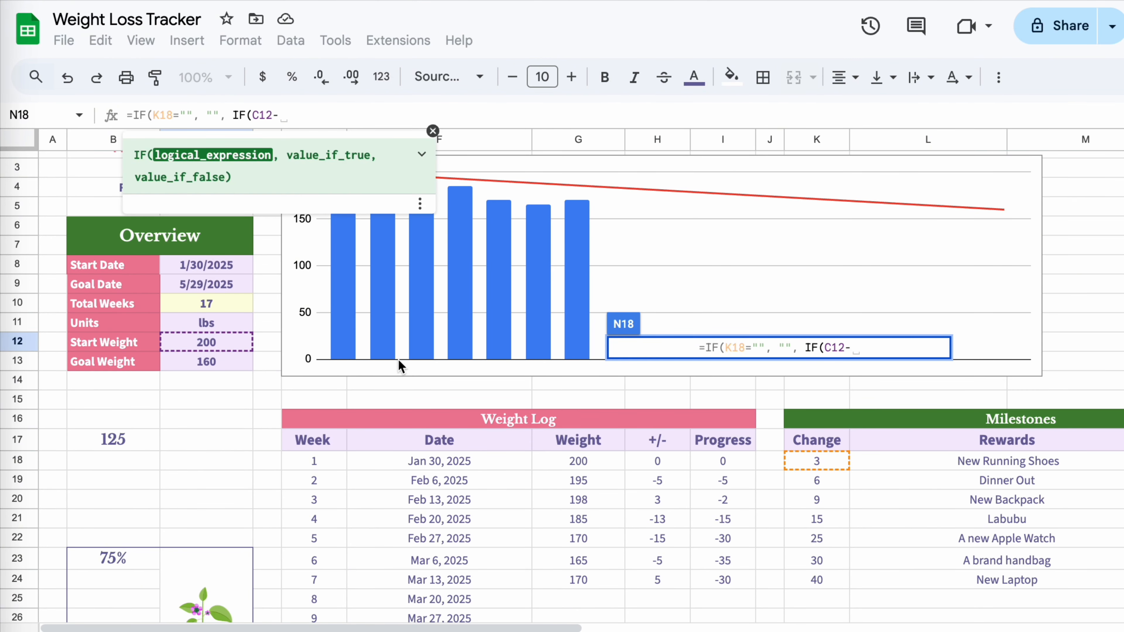
pyautogui.hscroll(10, 396, 362)
pyautogui.scroll(-2, 393, 361)
pyautogui.click(959, 373)
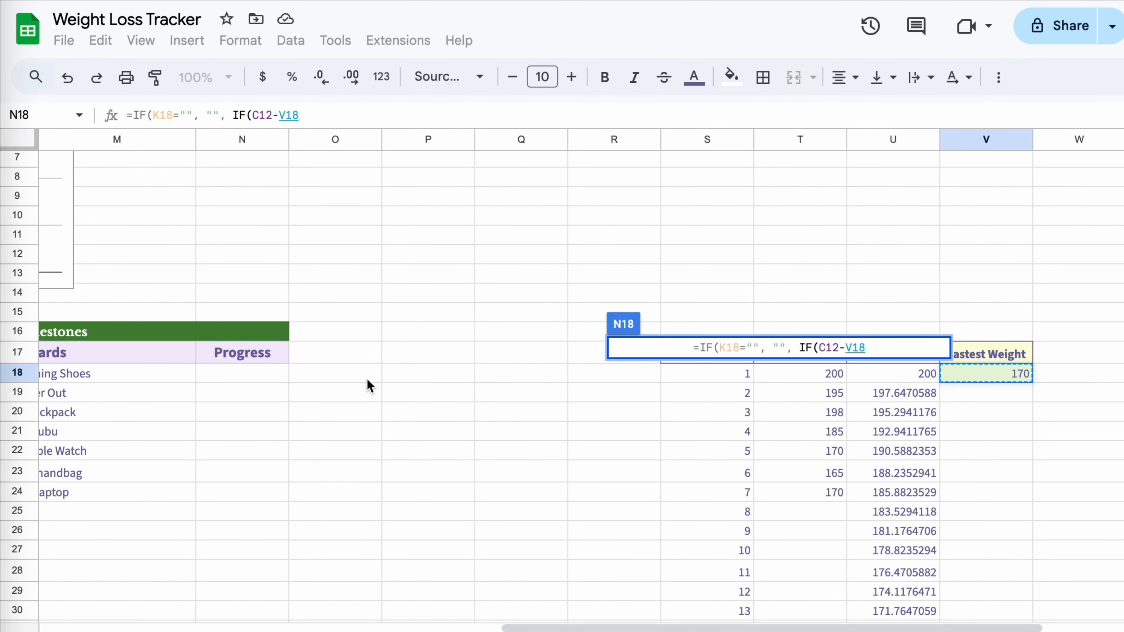
pyautogui.write(')')
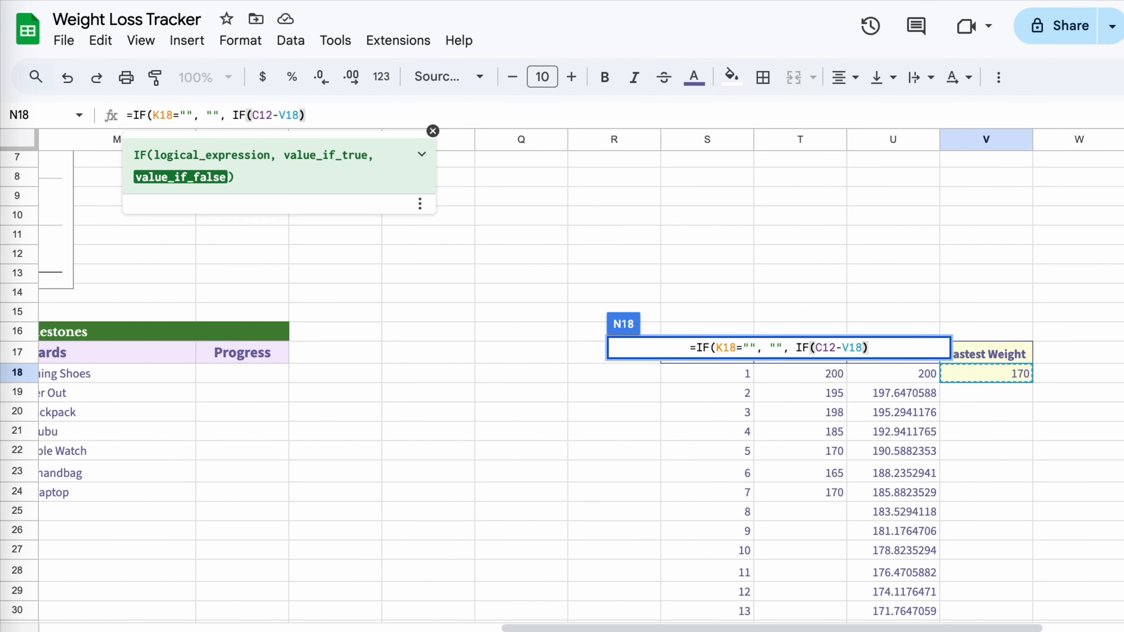
# Complete the nested IF's condition in N18 by requiring the weight difference to be >=K18.
pyautogui.write('>=')
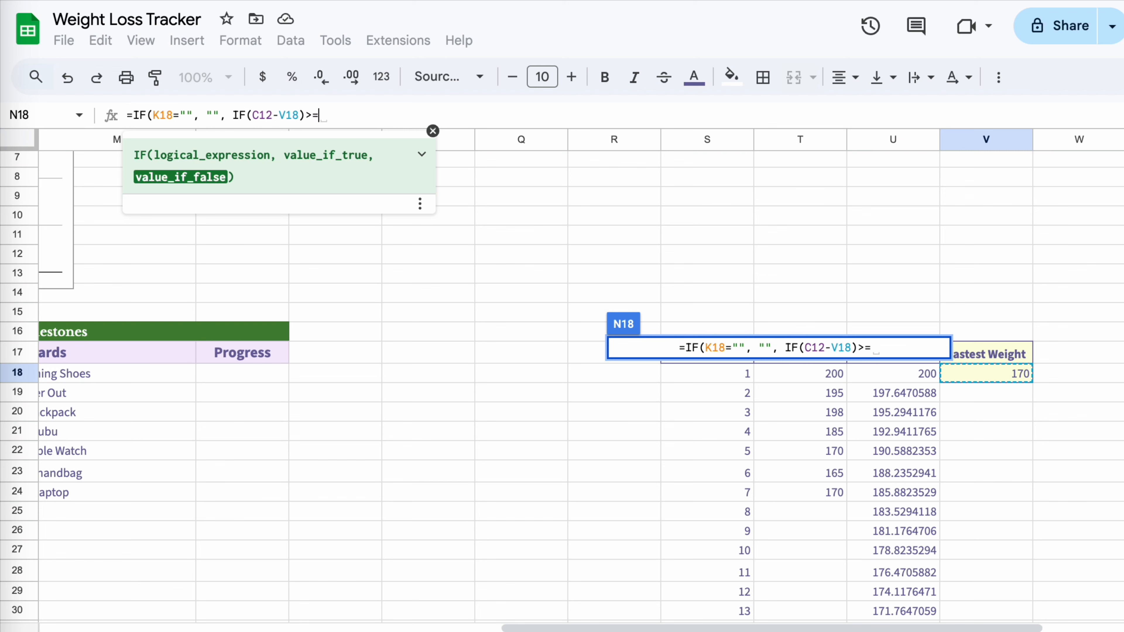
pyautogui.hscroll(-5, 414, 487)
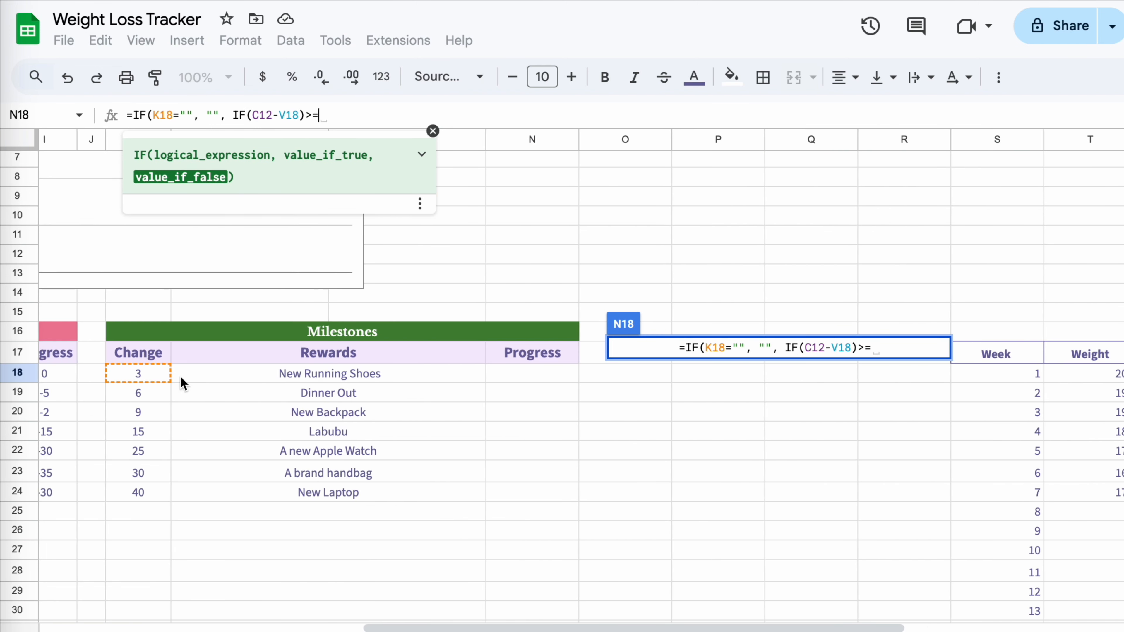
pyautogui.click(157, 377)
pyautogui.hscroll(3, 283, 384)
pyautogui.write(', ')
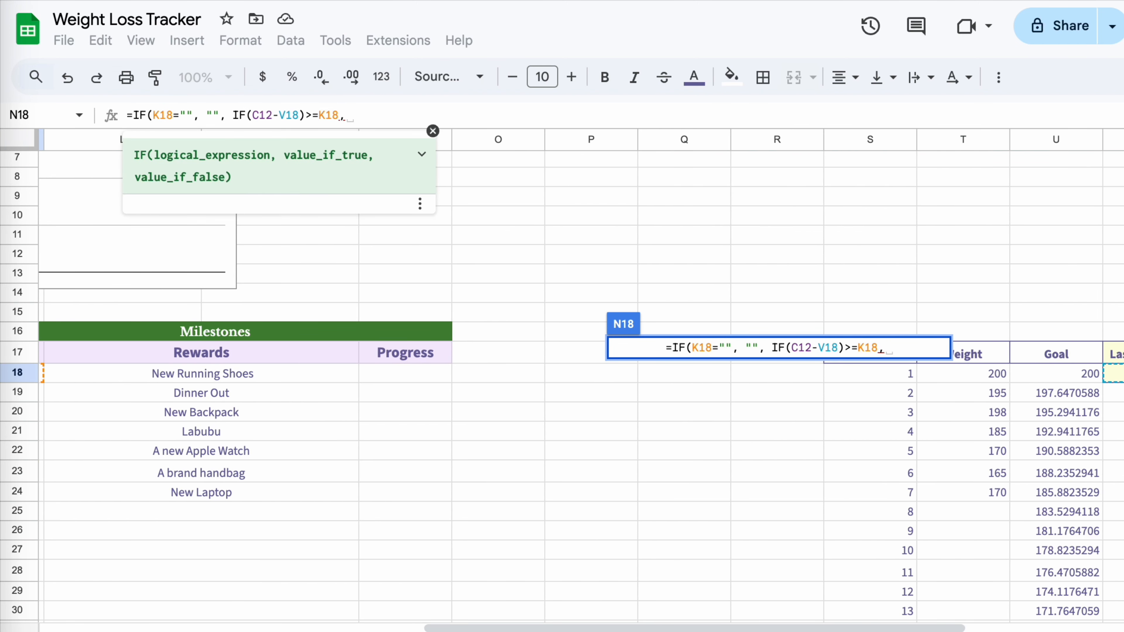
# Make N18's nested IF return "😊 ✅" when its condition is true and "" otherwise, and enter the formula.
pyautogui.write('"')
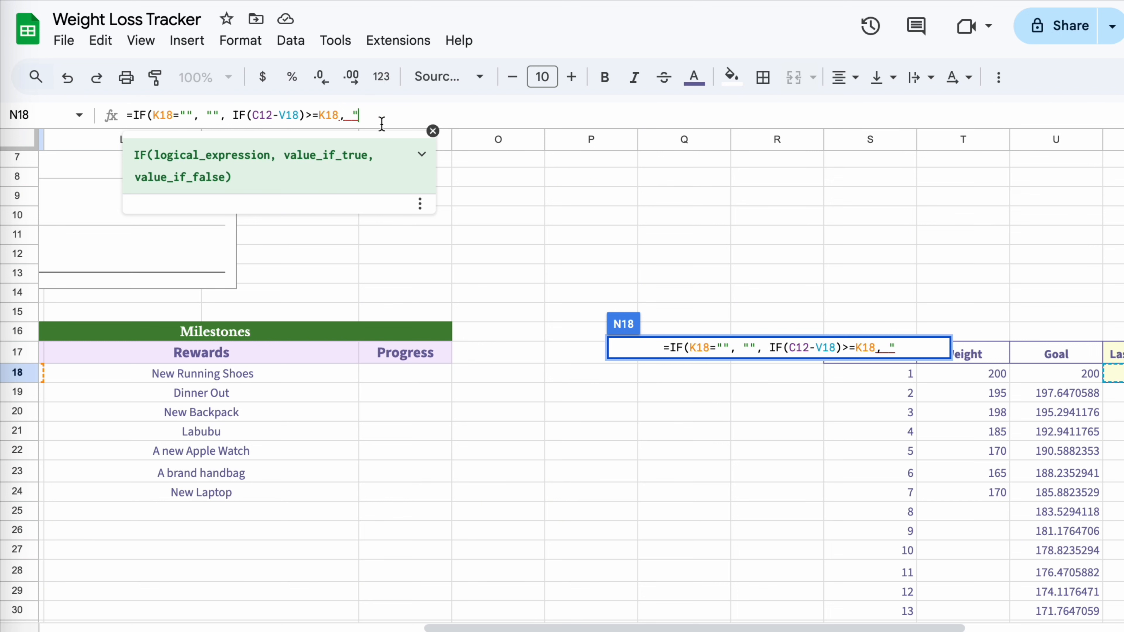
pyautogui.rightClick(376, 117)
pyautogui.click(420, 123)
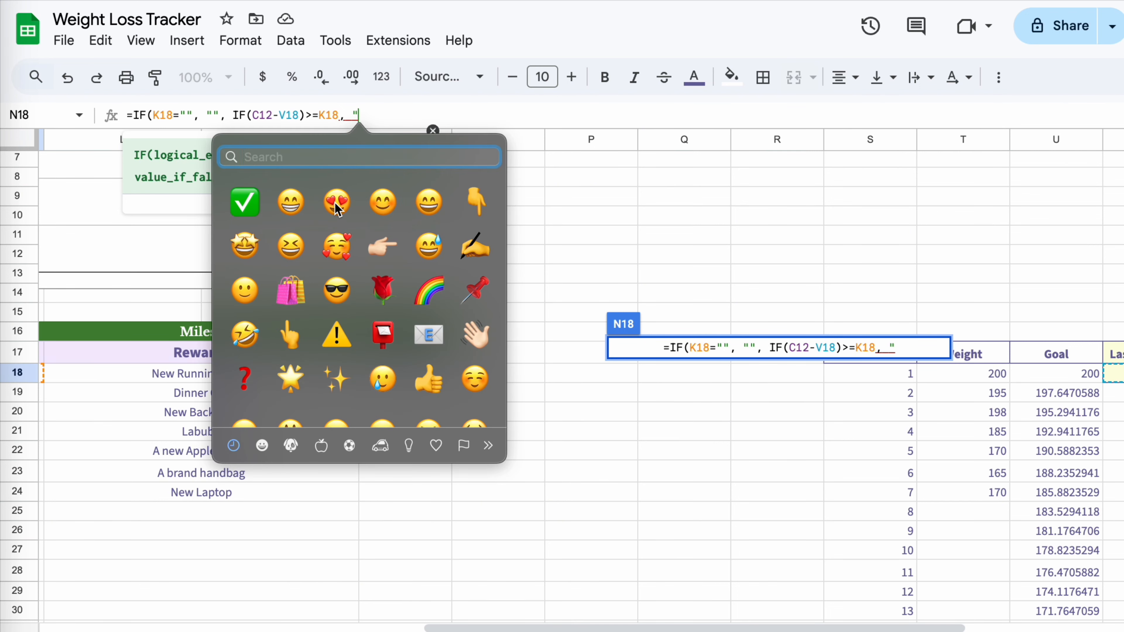
pyautogui.click(383, 203)
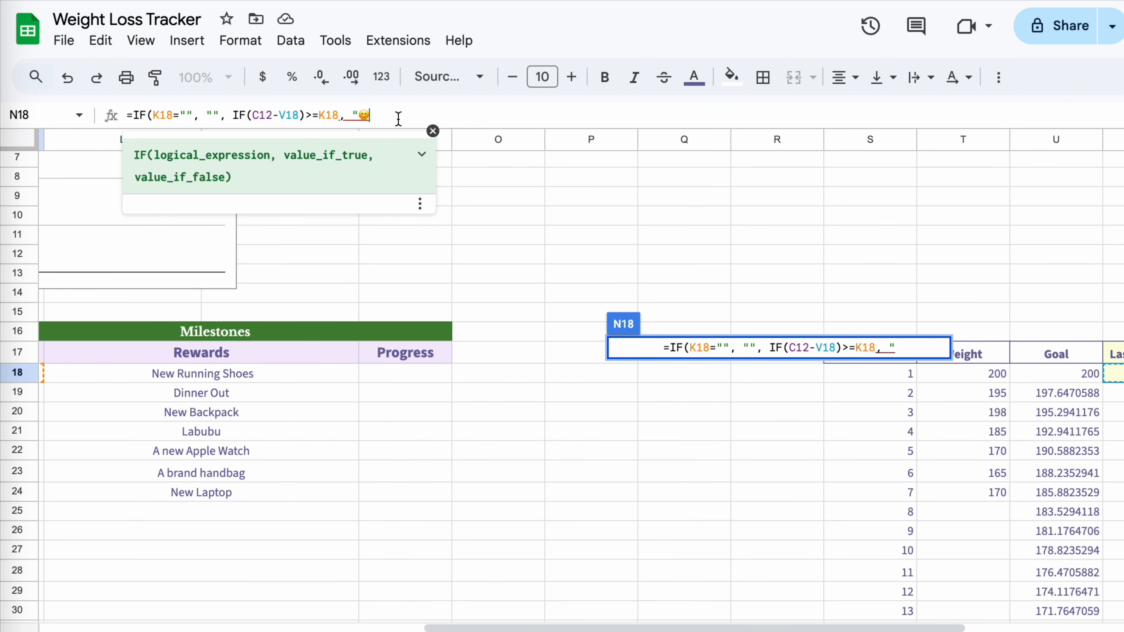
pyautogui.rightClick(391, 113)
pyautogui.click(451, 121)
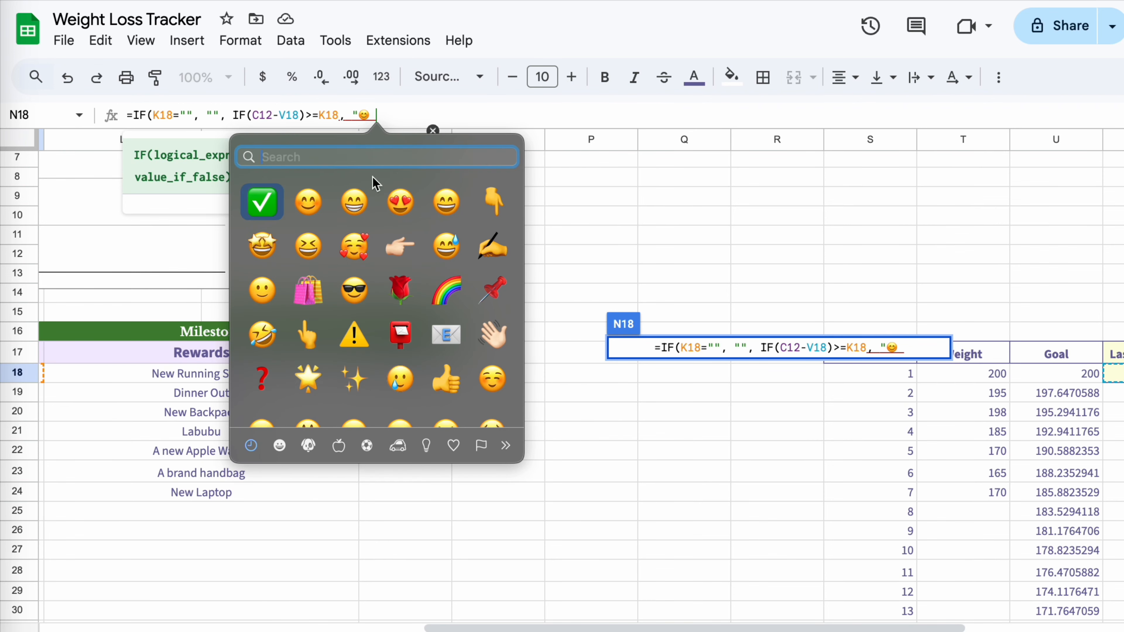
pyautogui.click(261, 201)
pyautogui.write('"')
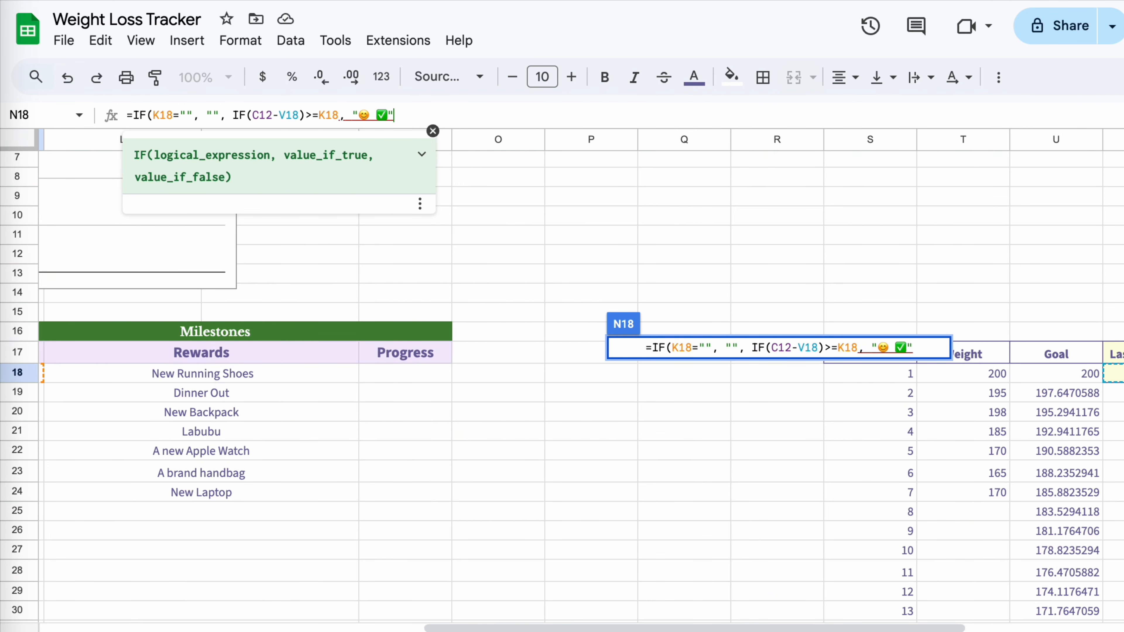
pyautogui.write(', "")')
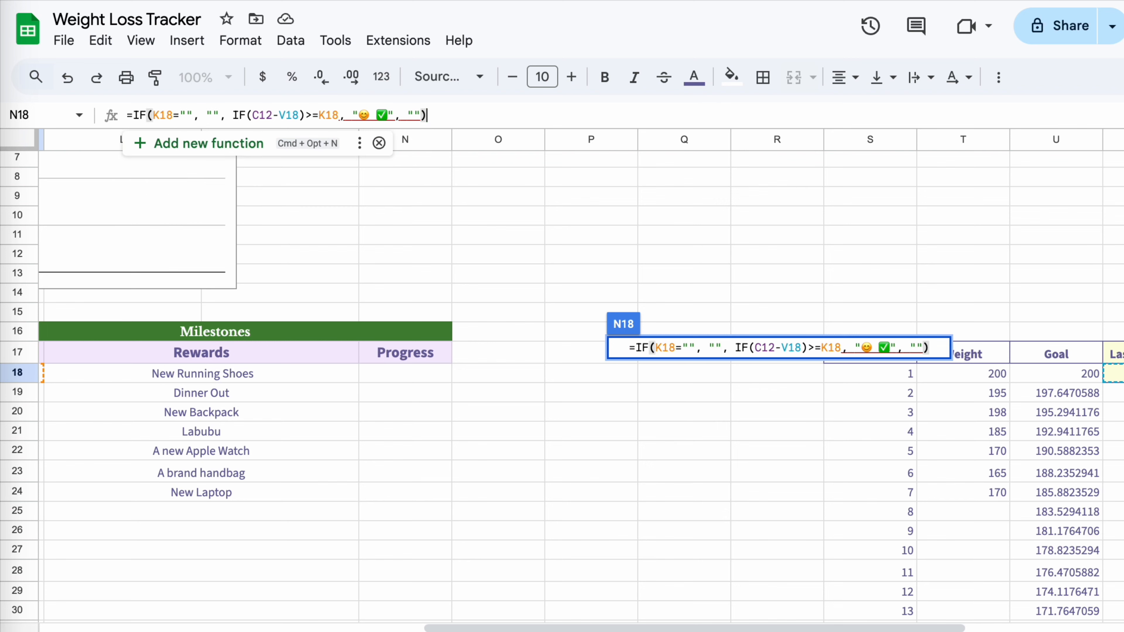
pyautogui.write(')')
pyautogui.press('Return')
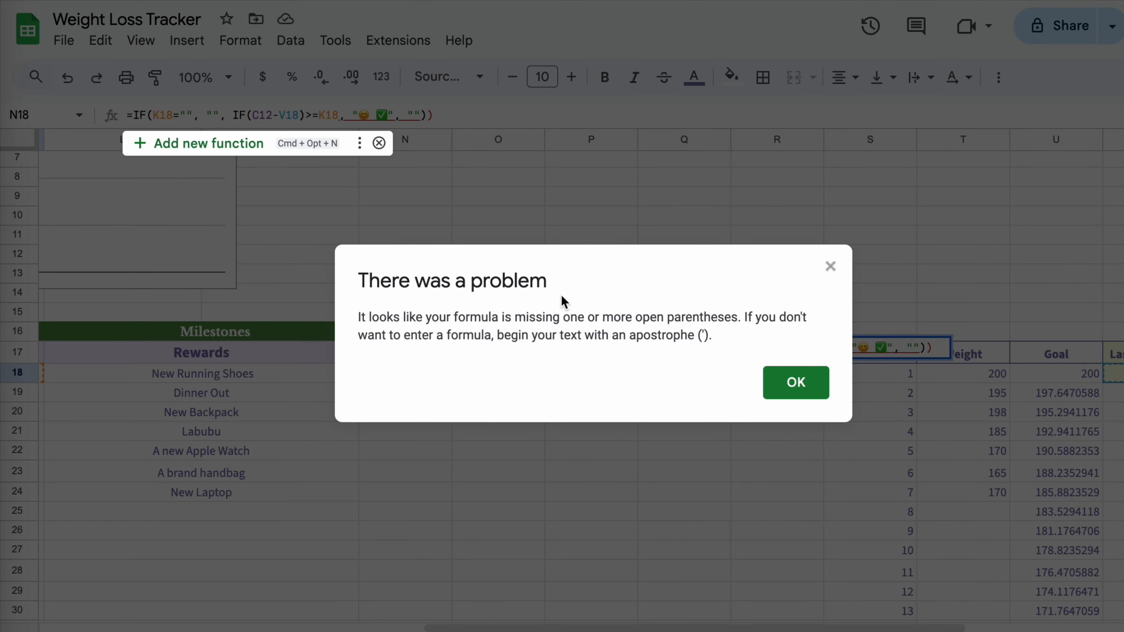
# Add the missing opening parenthesis before C12 so N18's nested condition reads (C12-V18)>=K18, and enter the formula.
pyautogui.click(810, 377)
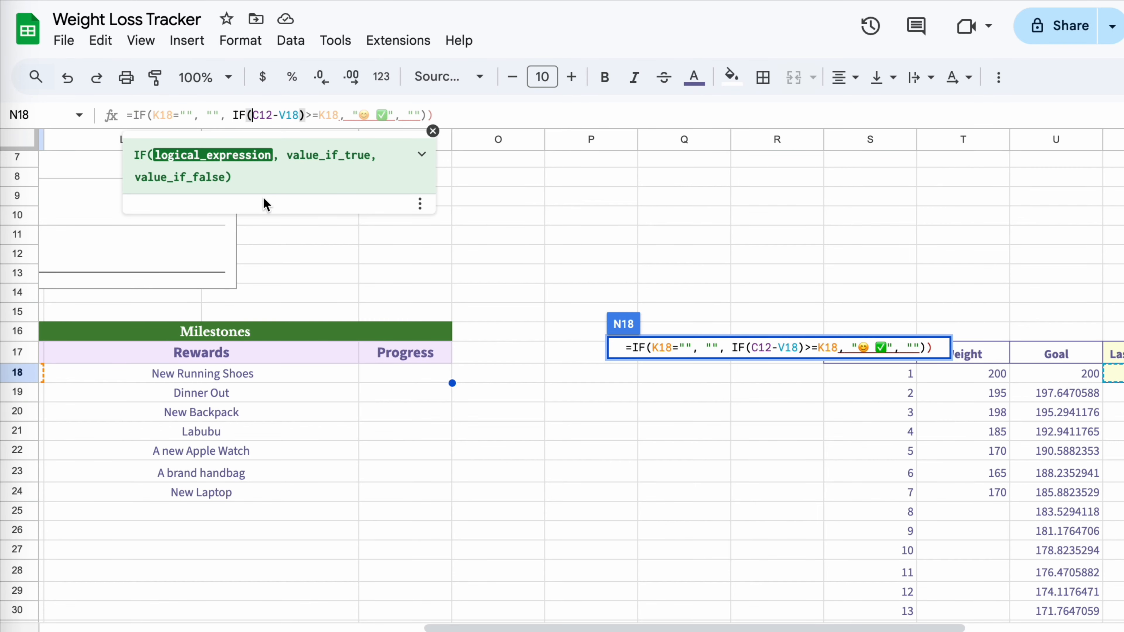
pyautogui.write('(')
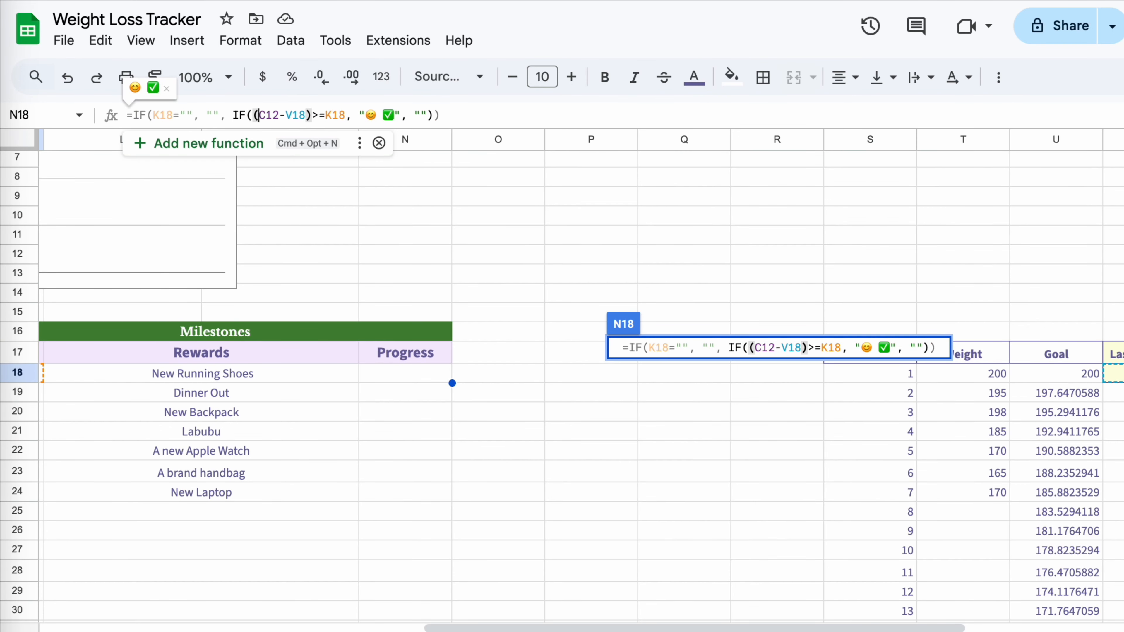
pyautogui.click(447, 115)
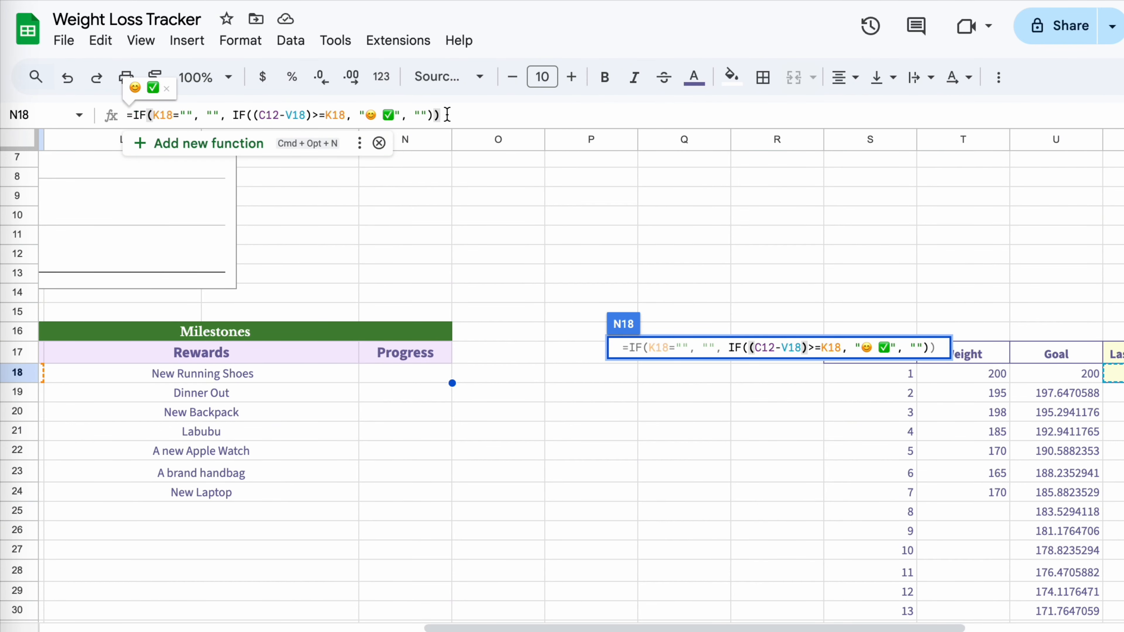
pyautogui.press('Return')
# Make the start weight reference in N18's Progress formula absolute as $C$12.
pyautogui.hscroll(-3, 427, 366)
pyautogui.click(512, 377)
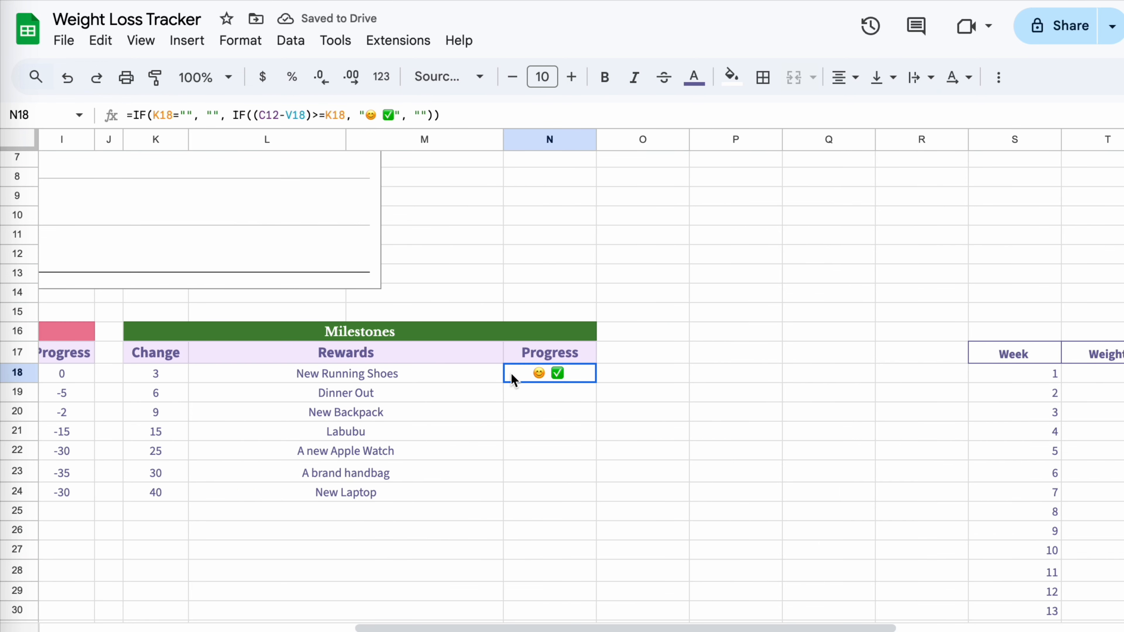
pyautogui.hscroll(-1, 264, 142)
pyautogui.click(256, 115)
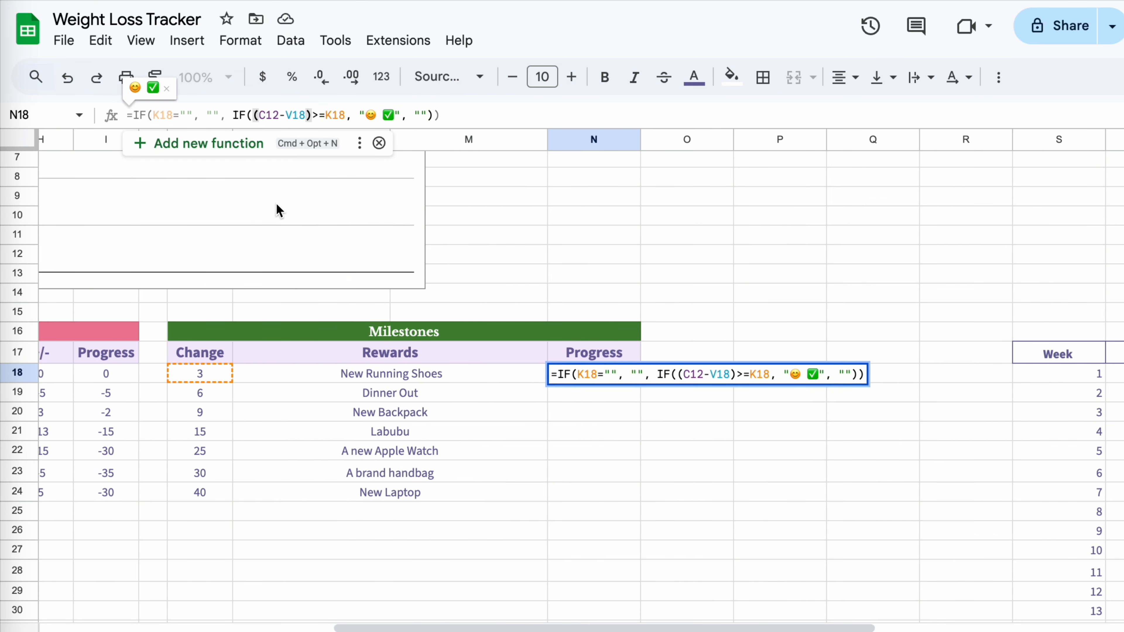
pyautogui.write('$C$')
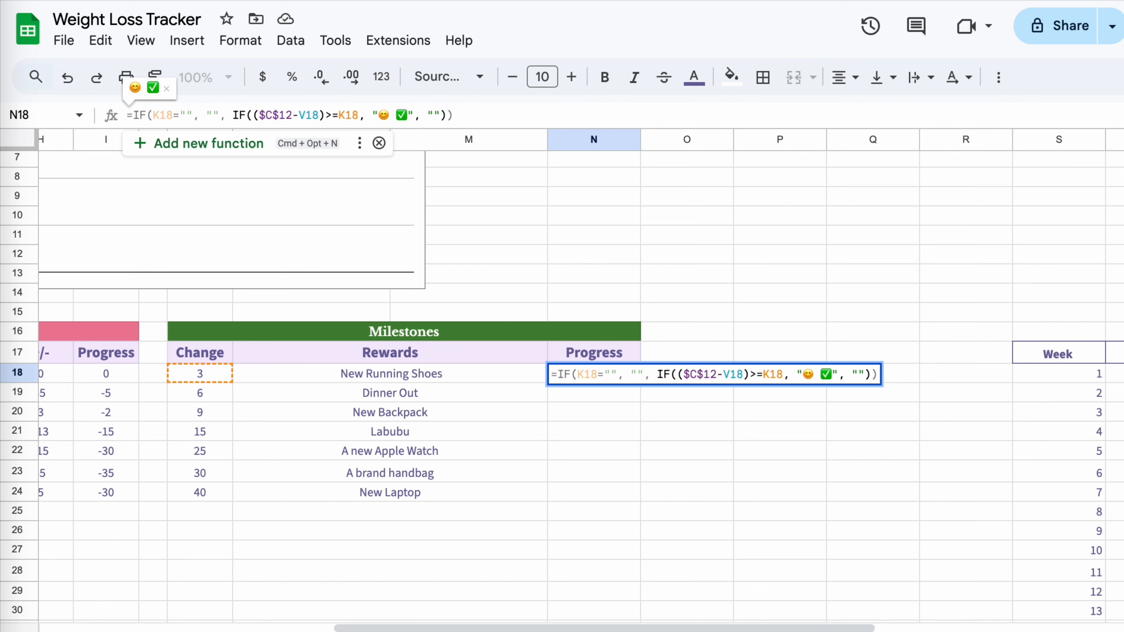
pyautogui.press('Return')
# Fill the N18 Progress formula down the Milestones column through N69.
pyautogui.scroll(-5, 592, 449)
pyautogui.hscroll(2, 548, 210)
pyautogui.press('Up')
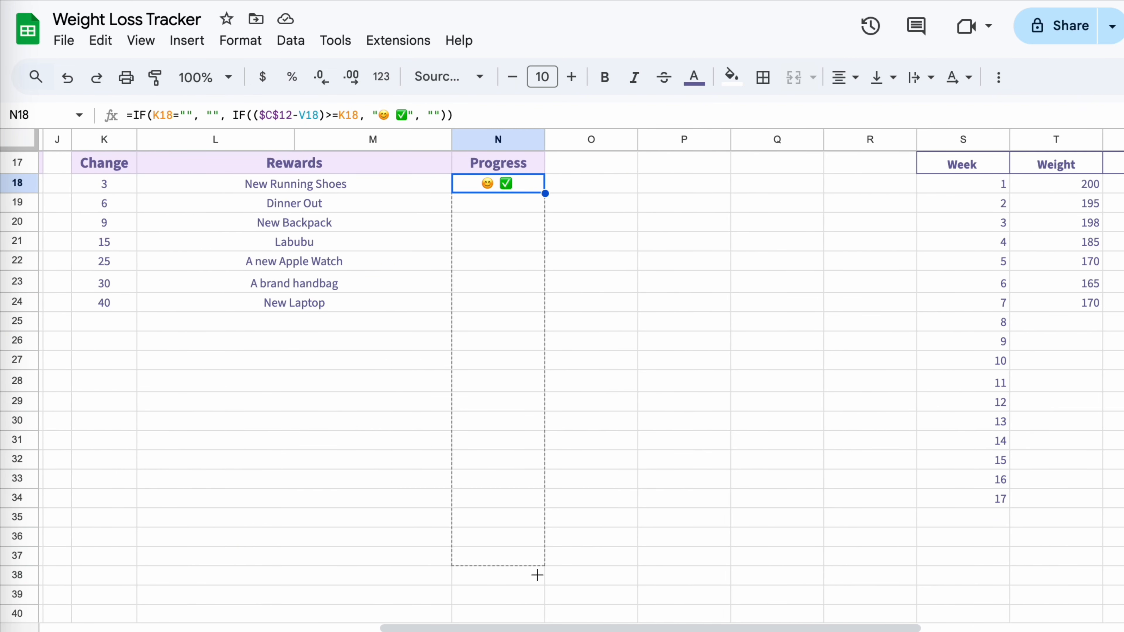
pyautogui.moveTo(543, 628); pyautogui.dragTo(547, 591)
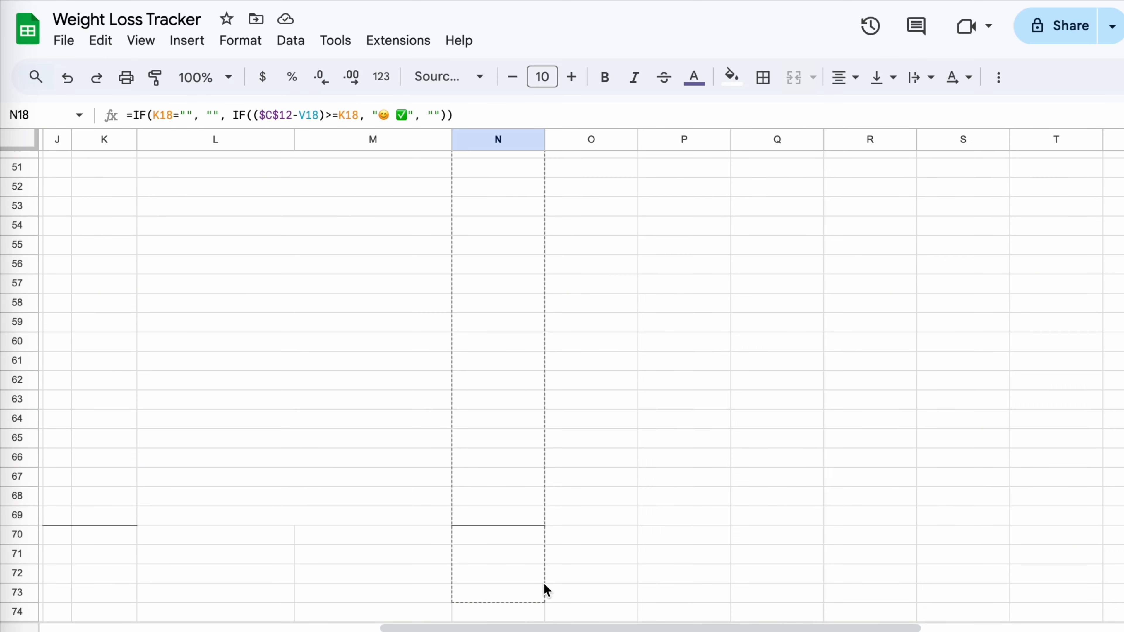
pyautogui.moveTo(547, 526); pyautogui.dragTo(547, 527)
pyautogui.scroll(10, 366, 521)
pyautogui.hscroll(-2, 729, 351)
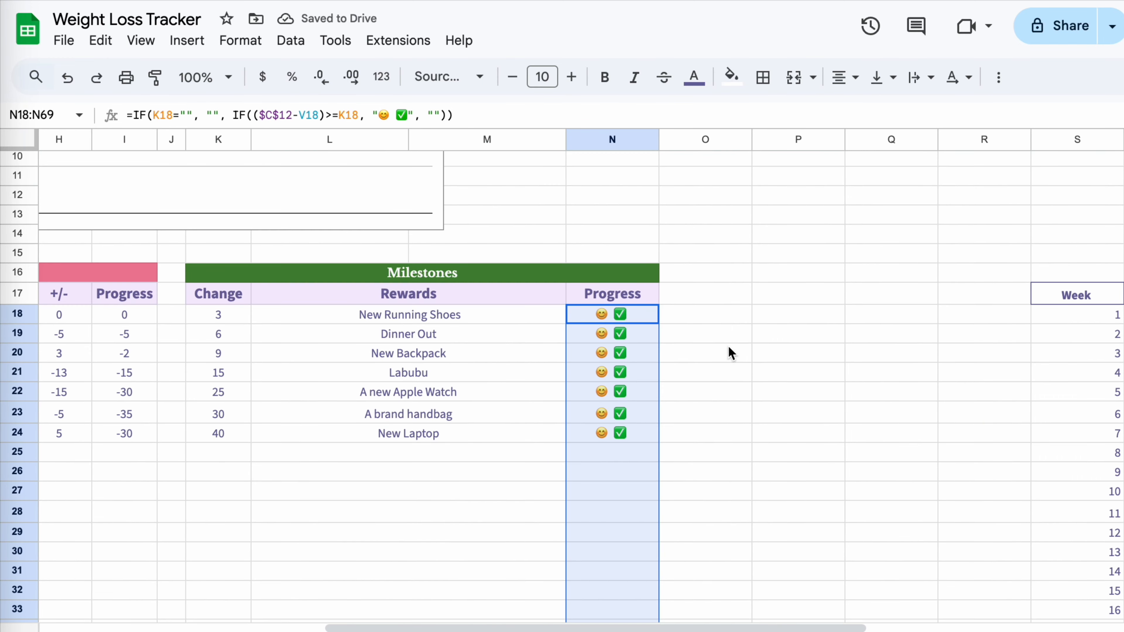
pyautogui.click(730, 351)
pyautogui.hscroll(-5, 721, 352)
pyautogui.hscroll(5, 715, 352)
pyautogui.hscroll(4, 714, 354)
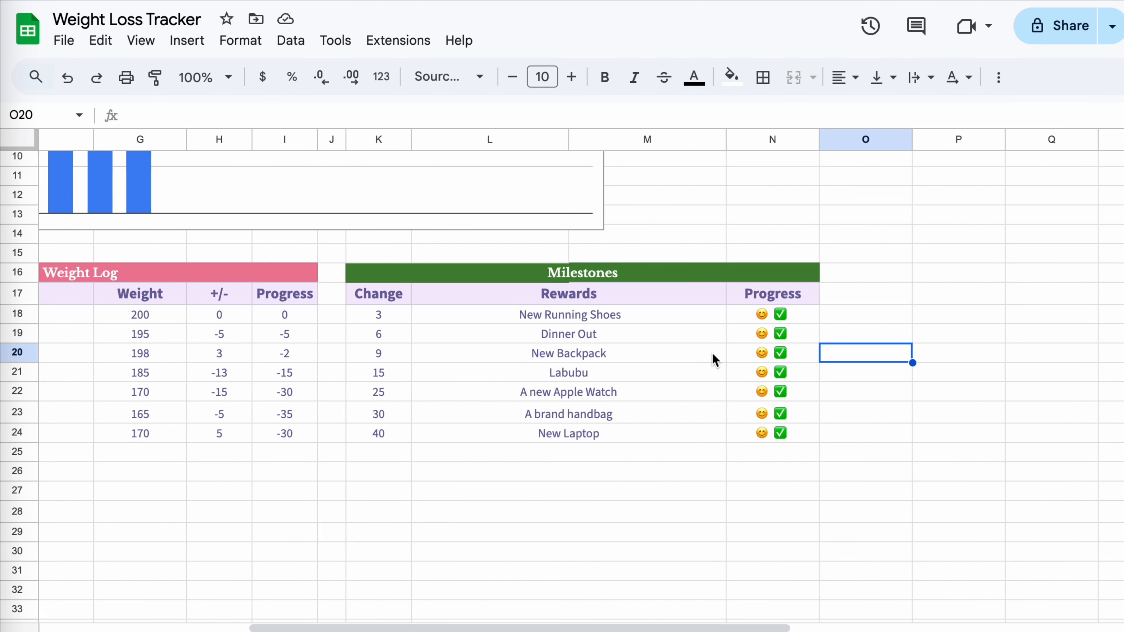
# Make the latest weight reference in N18's Progress formula absolute as $V$18.
pyautogui.click(546, 315)
pyautogui.hscroll(-7, 412, 437)
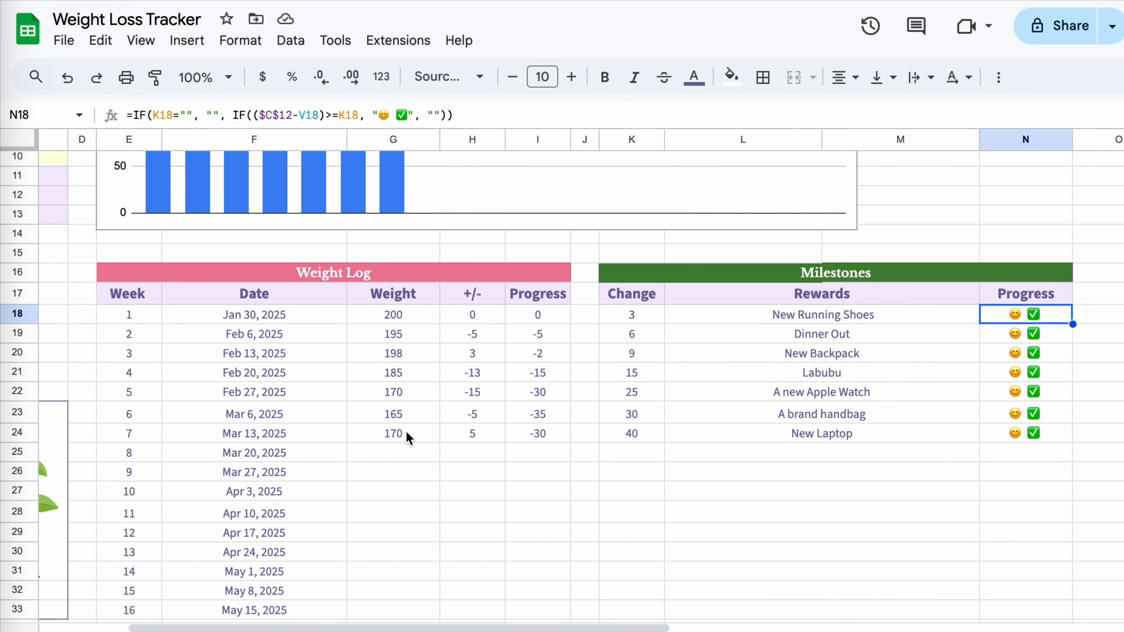
pyautogui.hscroll(6, 407, 436)
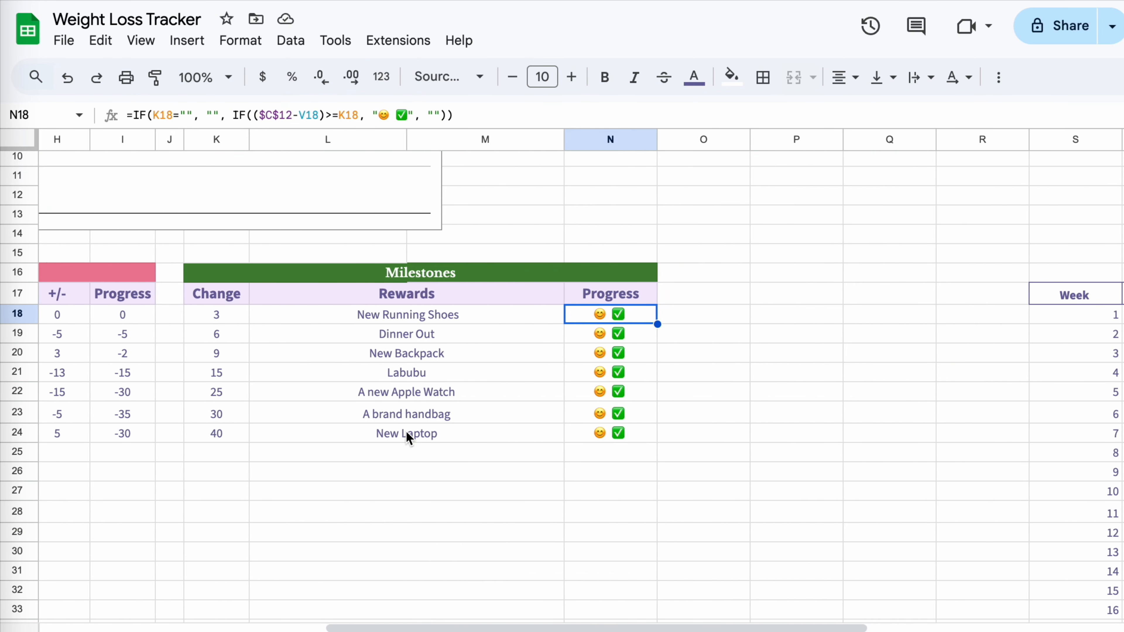
pyautogui.click(299, 115)
pyautogui.write('$C')
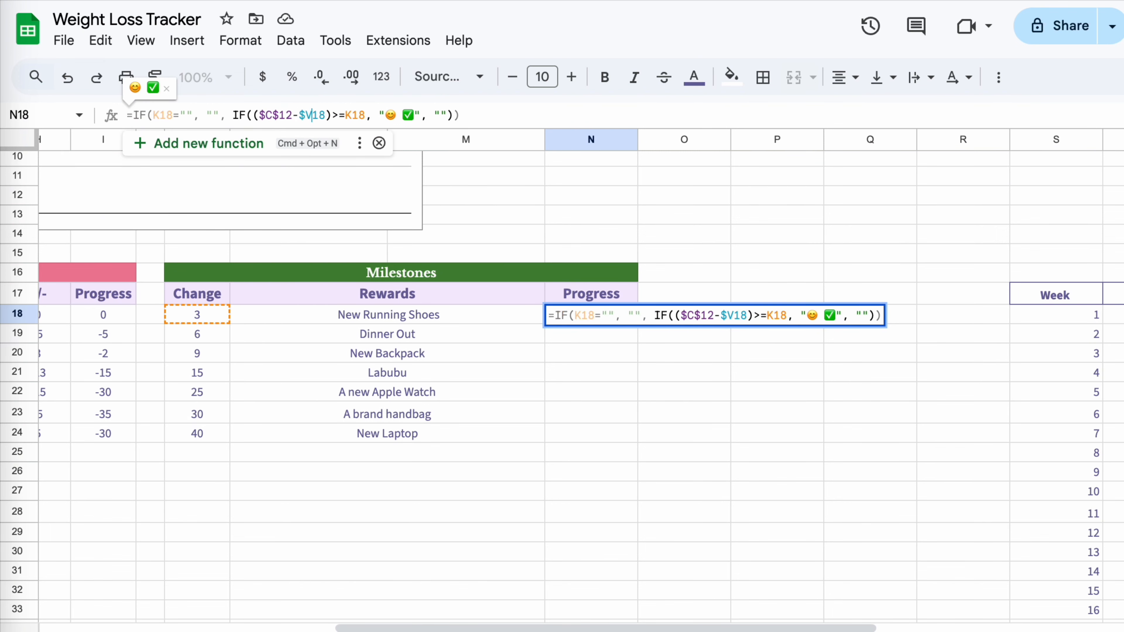
pyautogui.write('$')
pyautogui.press('Return')
# Accept the suggested autofill to apply the corrected Progress formula to the Milestones rows below N18.
pyautogui.hscroll(3, 359, 451)
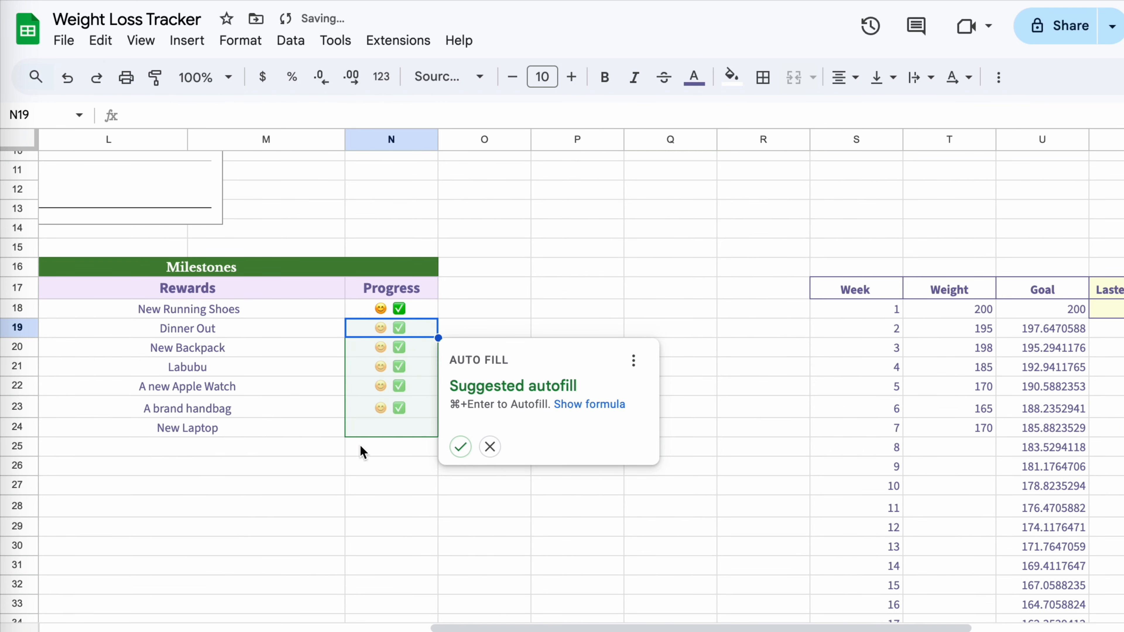
pyautogui.click(459, 447)
pyautogui.hscroll(-5, 434, 495)
pyautogui.hscroll(4, 437, 495)
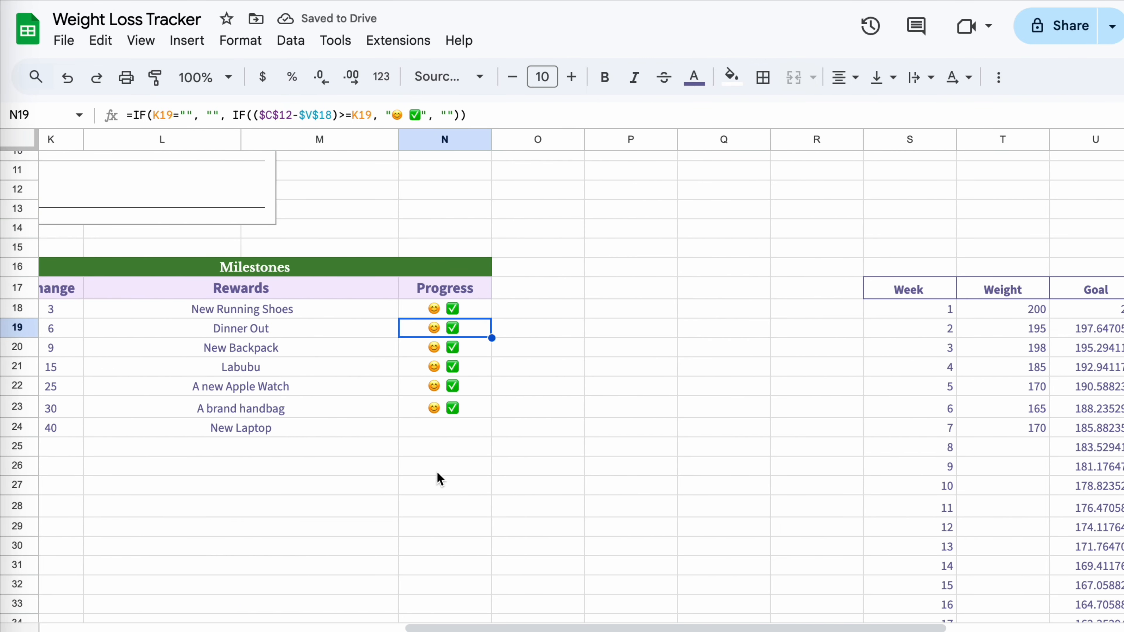
# Review the Progress formulas in the Milestones rows, from New Running Shoes down to New Laptop.
pyautogui.click(487, 413)
pyautogui.moveTo(483, 525); pyautogui.dragTo(497, 188)
pyautogui.scroll(11, 507, 266)
pyautogui.click(453, 331)
pyautogui.press('Up')
pyautogui.press('Down')
pyautogui.press('Down')
pyautogui.press('Down')
pyautogui.press('Down')
pyautogui.press('Down')
pyautogui.press('Down')
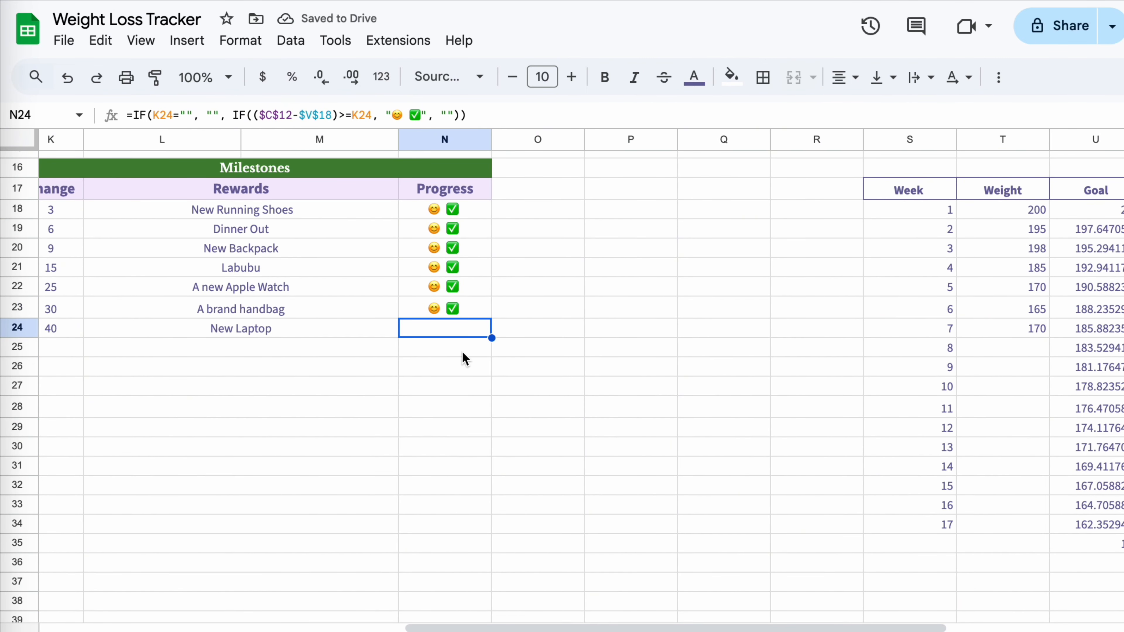
pyautogui.press('Up')
pyautogui.press('Up')
pyautogui.press('Up')
pyautogui.press('Up')
pyautogui.press('Up')
pyautogui.press('Up')
pyautogui.press('Up')
pyautogui.press('Up')
pyautogui.press('Up')
pyautogui.press('Up')
# Set the week 7 weight in the Weight Log to 180.
pyautogui.hscroll(-5, 477, 376)
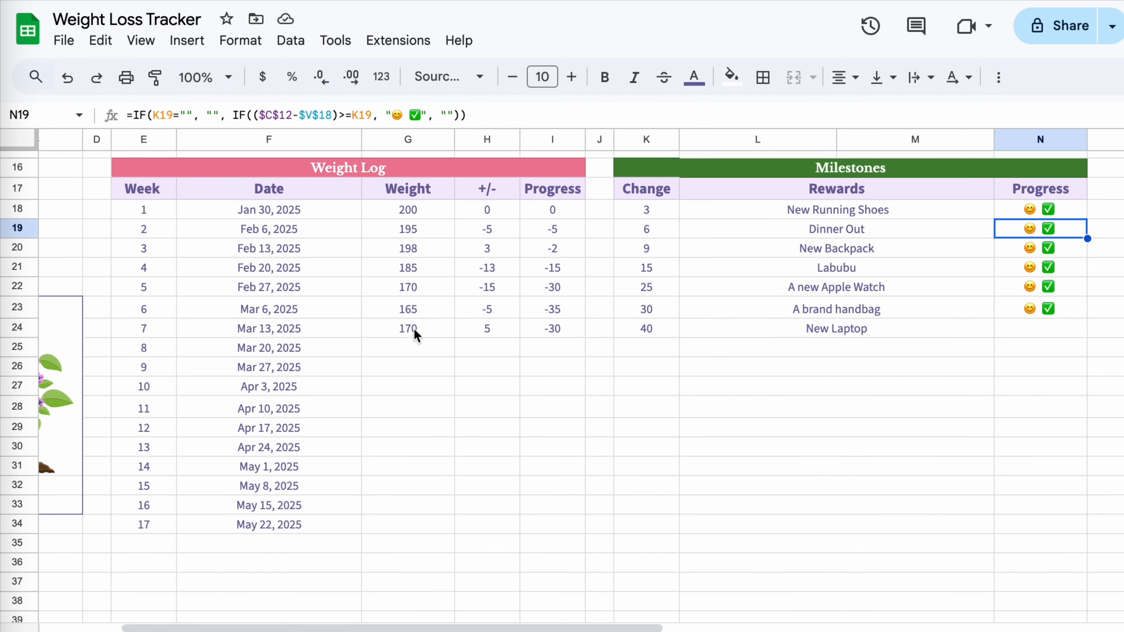
pyautogui.doubleClick(414, 329)
pyautogui.write('180')
pyautogui.press('Return')
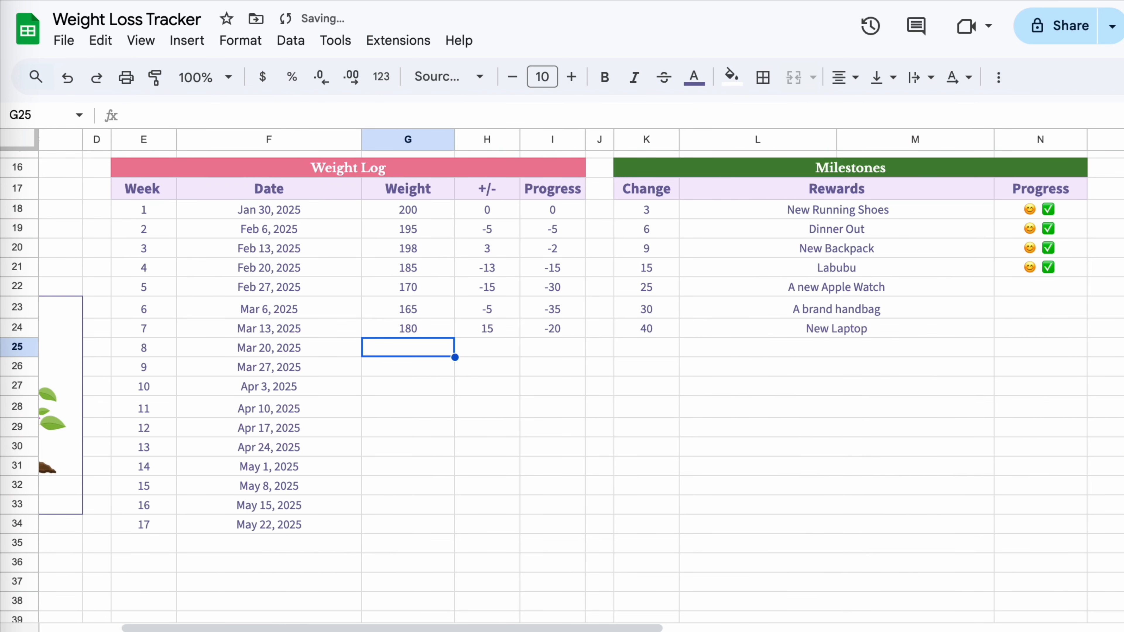
# Change the week 7 weight in the Weight Log to 190.
pyautogui.press('Up')
pyautogui.write('190')
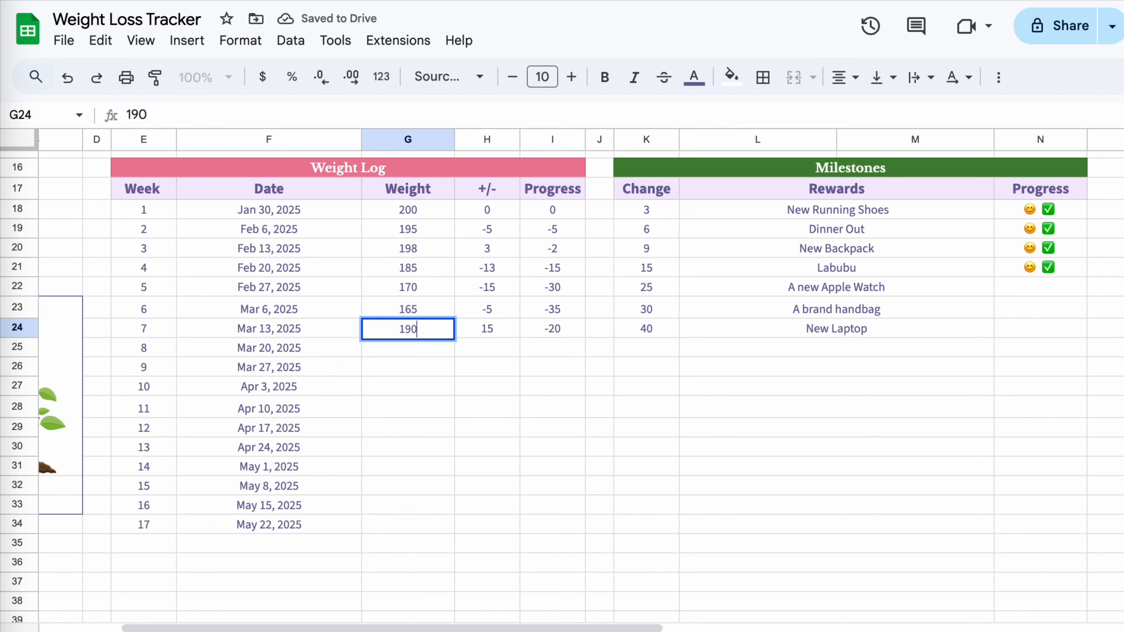
pyautogui.press('Return')
# Merge the Weight Loss title cell with the row below across B2:C3 and increase its font size to 15.
pyautogui.scroll(10, 439, 361)
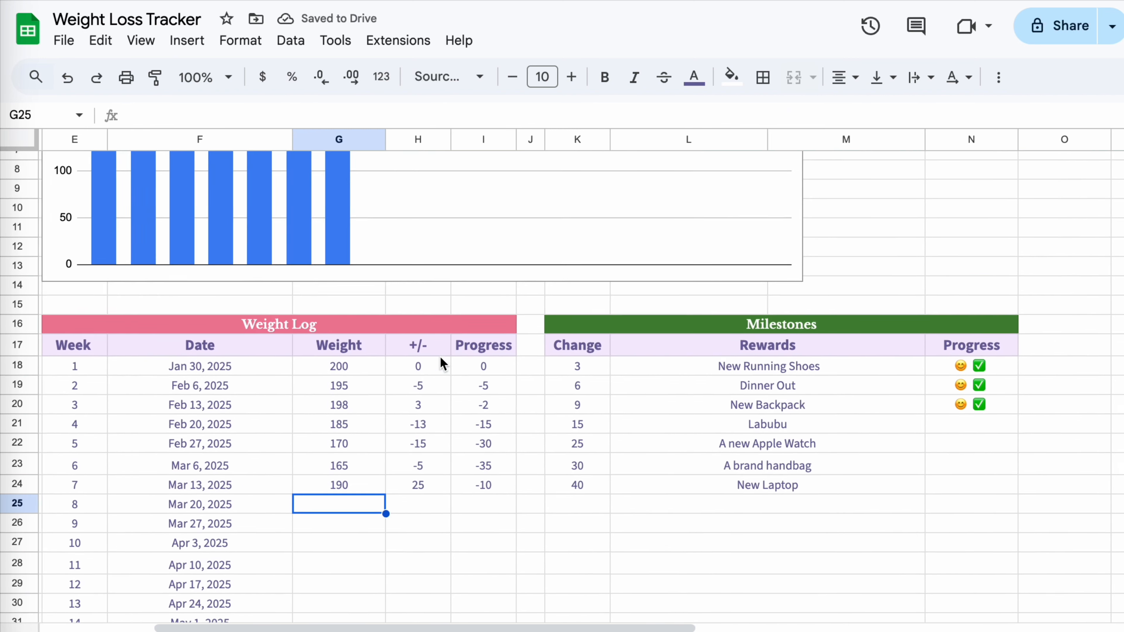
pyautogui.hscroll(-4, 439, 360)
pyautogui.click(218, 186)
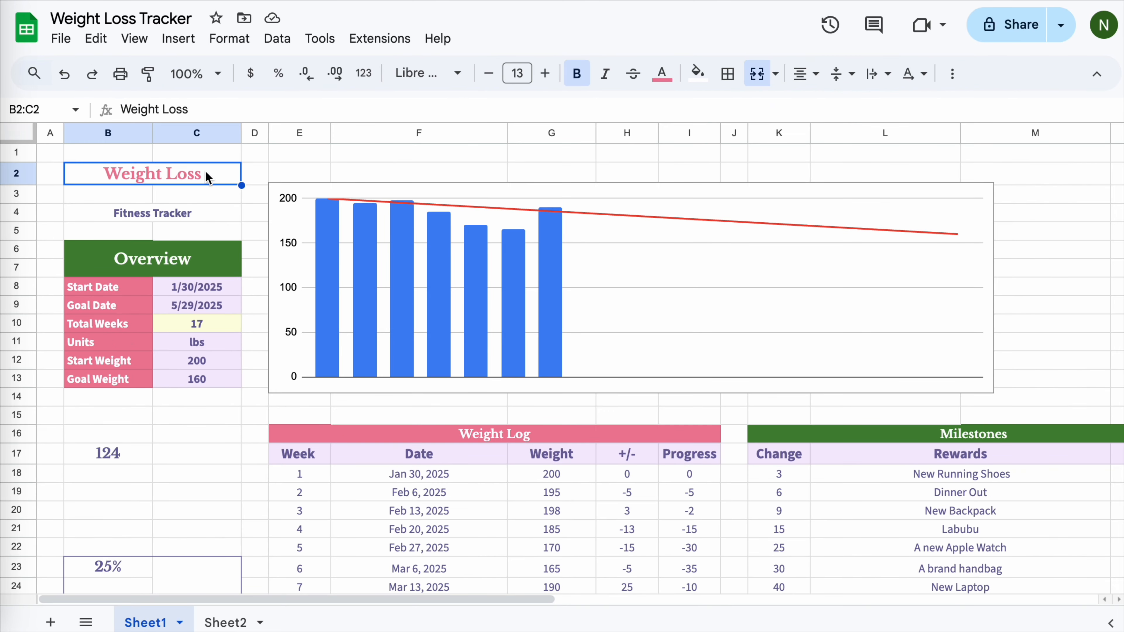
pyautogui.click(205, 200)
pyautogui.moveTo(148, 177); pyautogui.dragTo(142, 189)
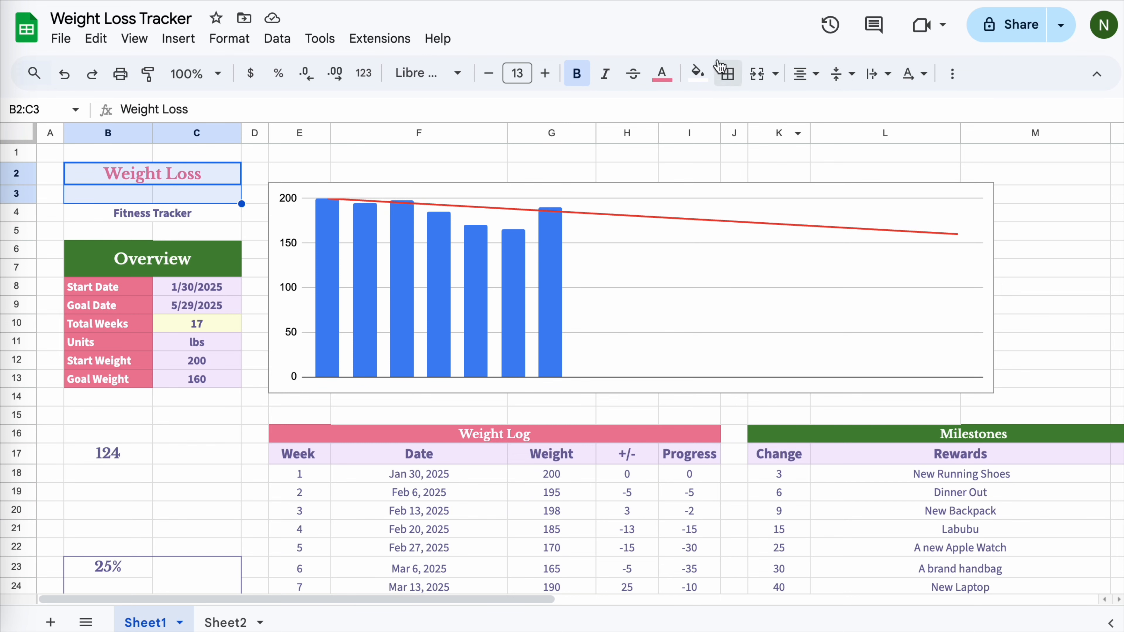
pyautogui.click(756, 73)
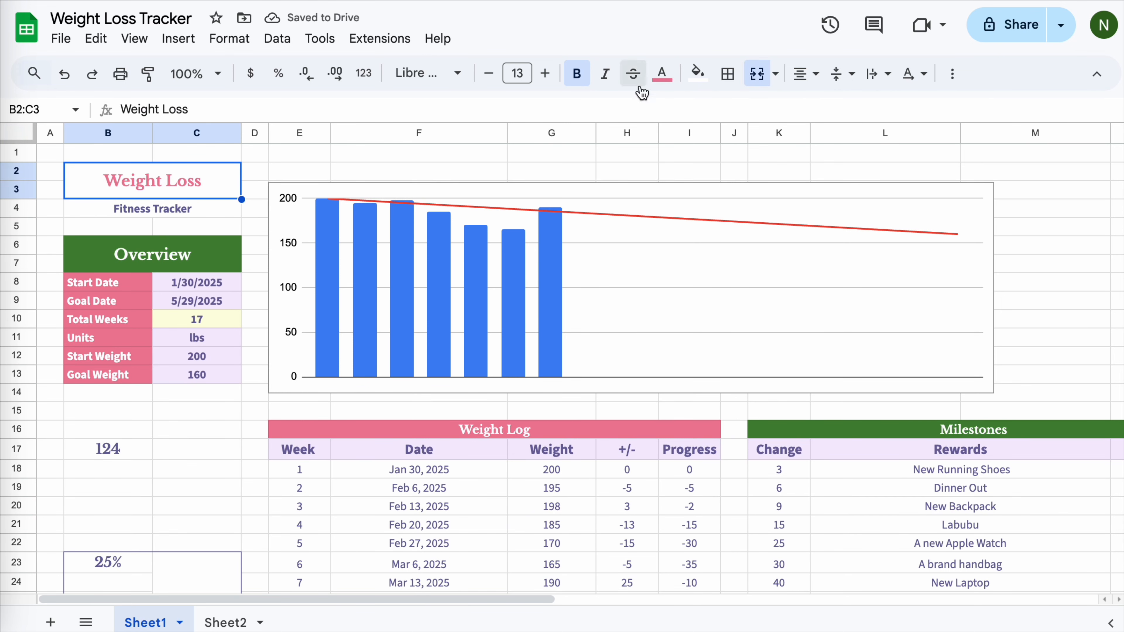
pyautogui.click(545, 74)
pyautogui.click(1044, 208)
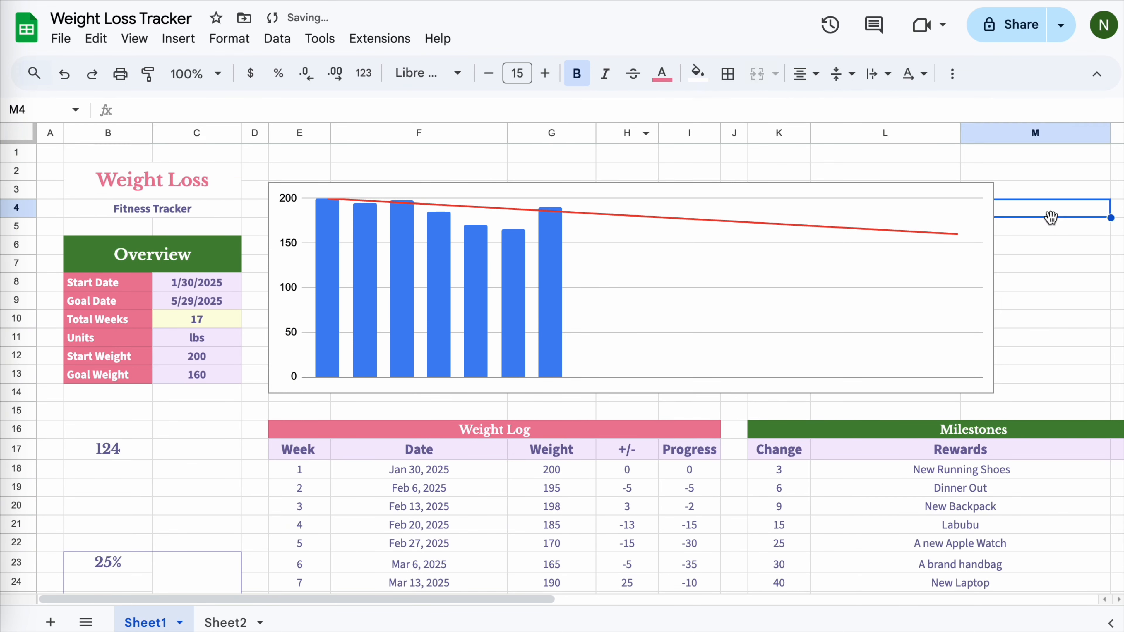
# Widen the weight chart to line up with the outer edge of the Milestones table and nudge its position slightly.
pyautogui.hscroll(4, 331, 292)
pyautogui.click(774, 310)
pyautogui.moveTo(818, 287); pyautogui.dragTo(1016, 287)
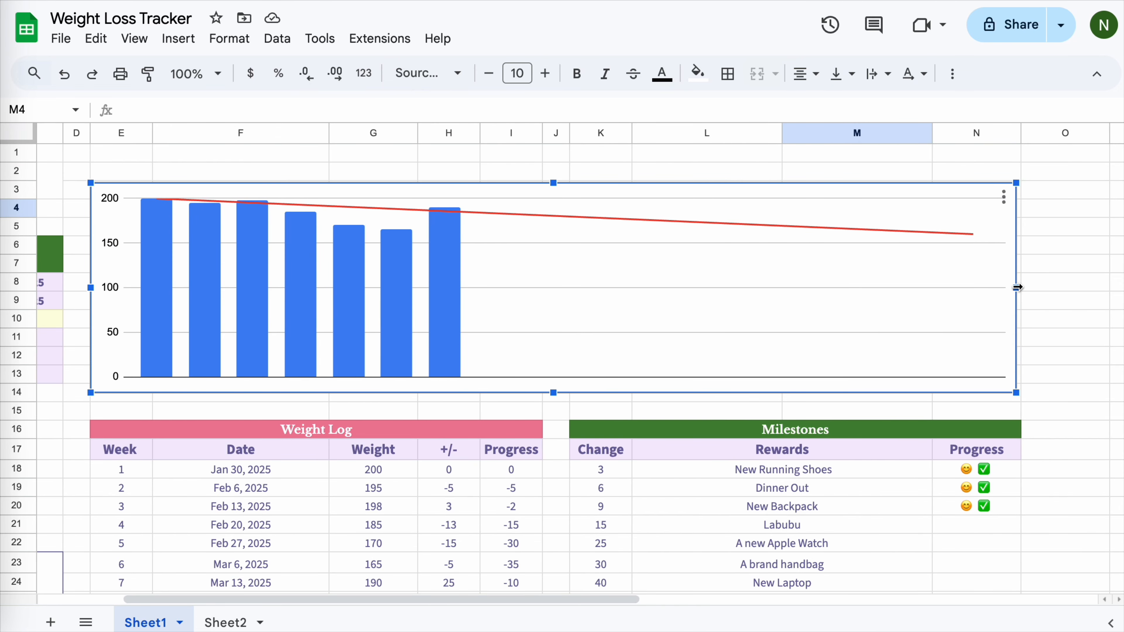
pyautogui.click(1052, 307)
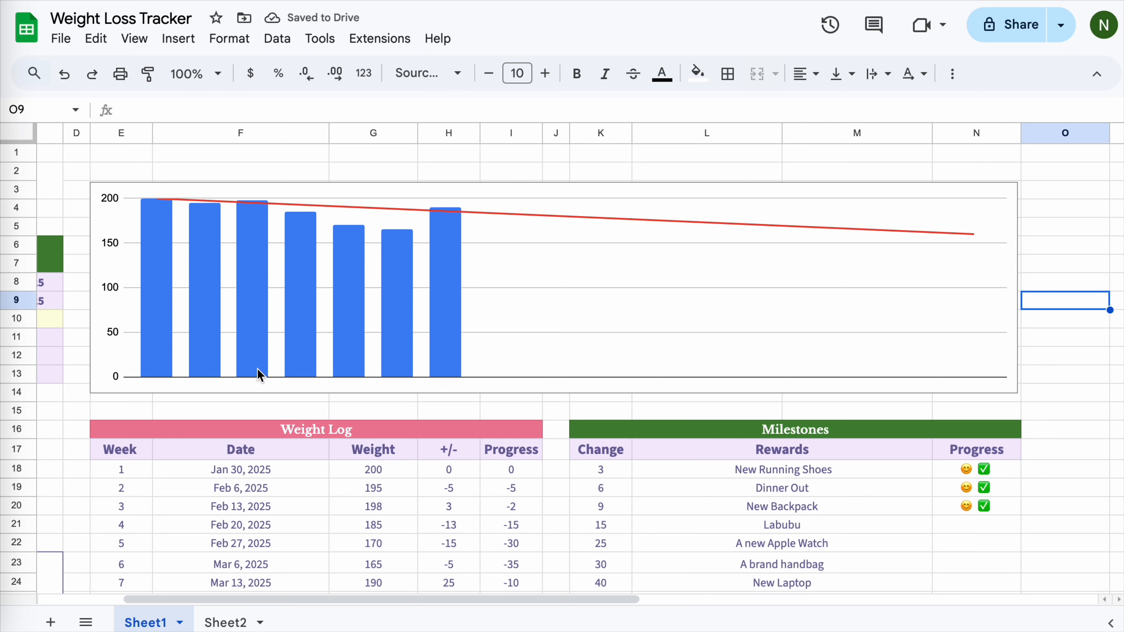
pyautogui.moveTo(274, 358); pyautogui.dragTo(278, 357)
# Open the weight chart for editing and set its border color to the custom dark purple.
pyautogui.click(1006, 197)
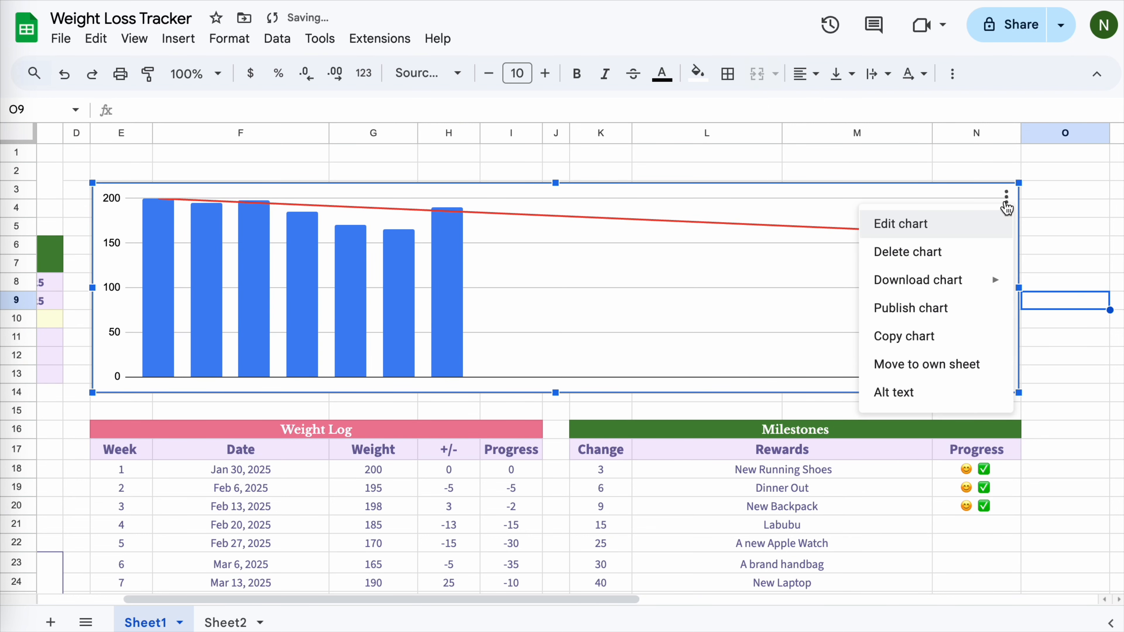
pyautogui.click(926, 225)
pyautogui.click(1058, 131)
pyautogui.click(920, 184)
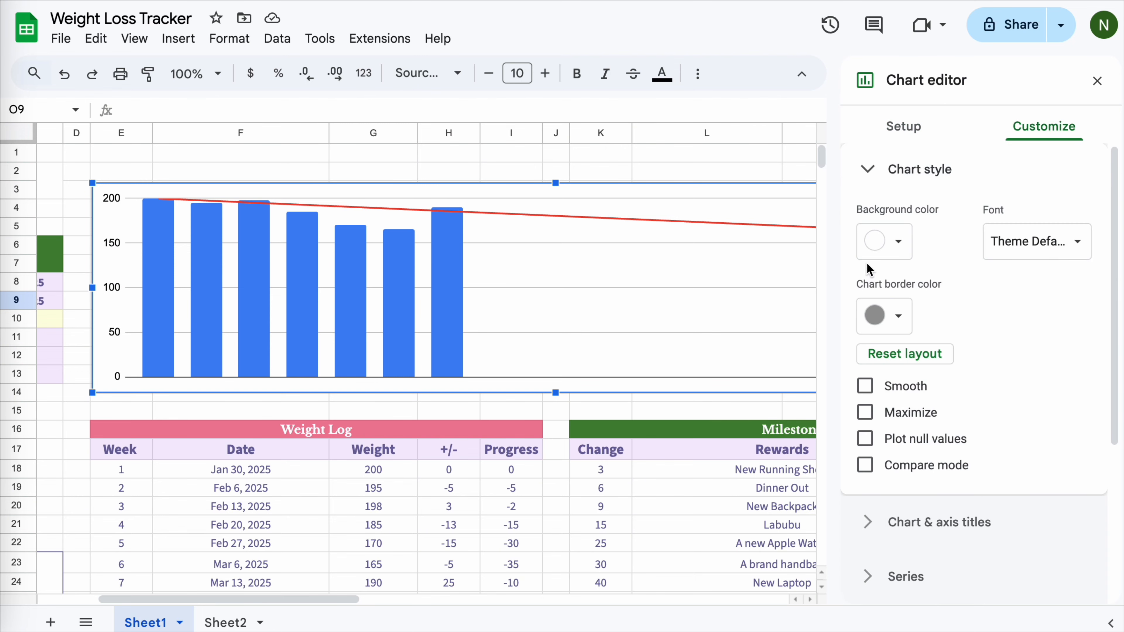
pyautogui.click(901, 322)
pyautogui.click(874, 618)
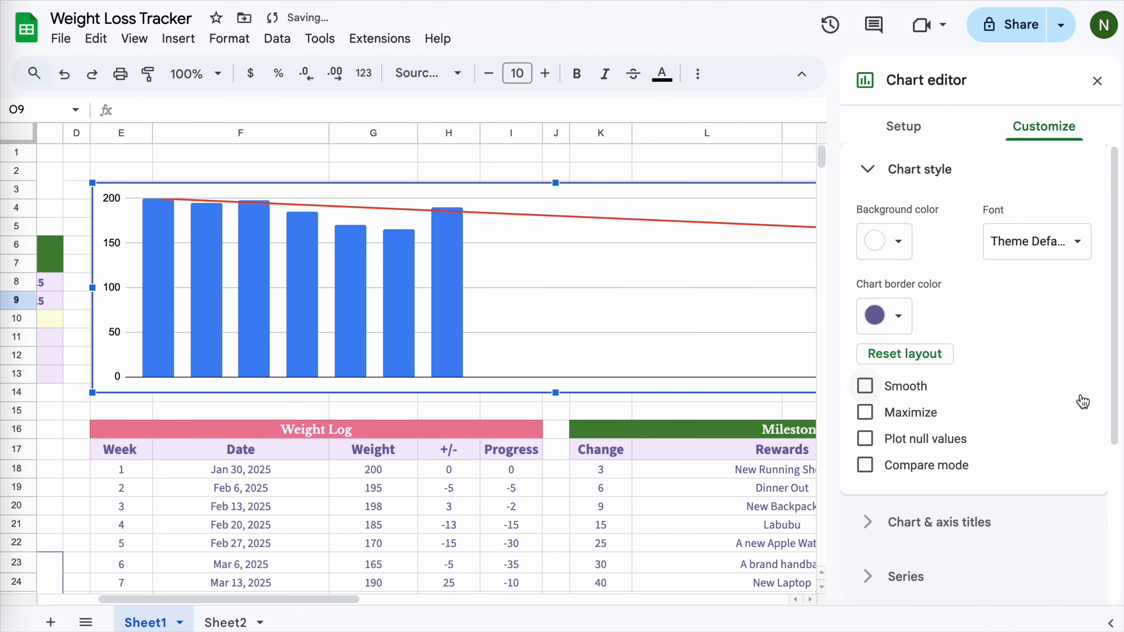
# Look through the chart's title, series, legend and vertical axis customization options.
pyautogui.scroll(-1, 1037, 441)
pyautogui.click(878, 514)
pyautogui.scroll(-3, 1031, 454)
pyautogui.scroll(3, 1030, 454)
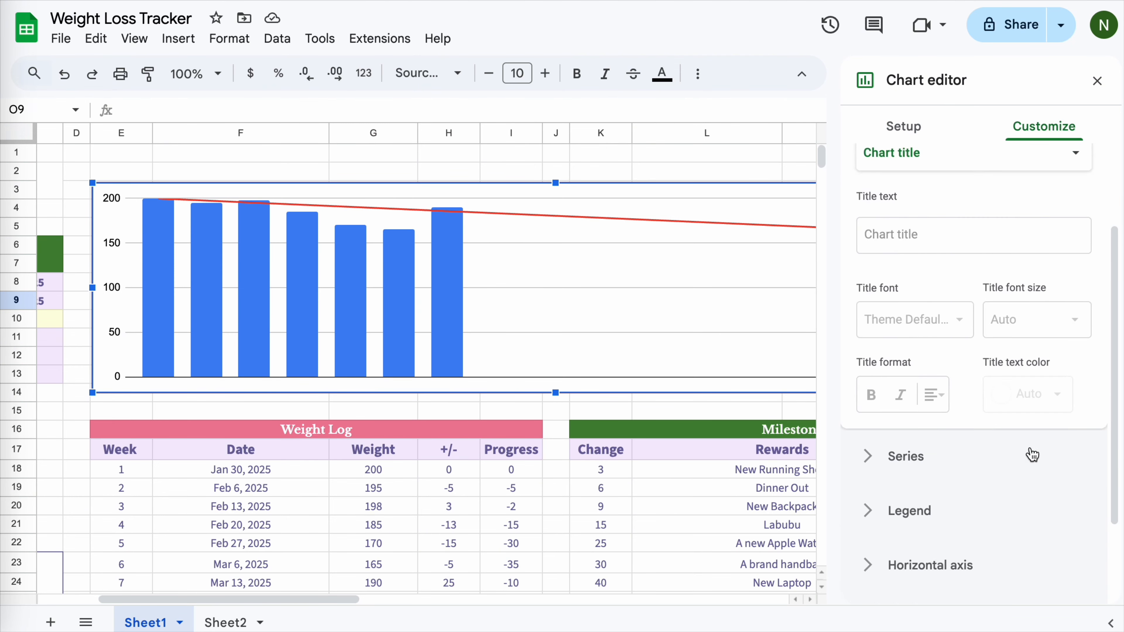
pyautogui.click(1033, 249)
pyautogui.click(1045, 306)
pyautogui.scroll(-4, 1046, 310)
pyautogui.click(905, 378)
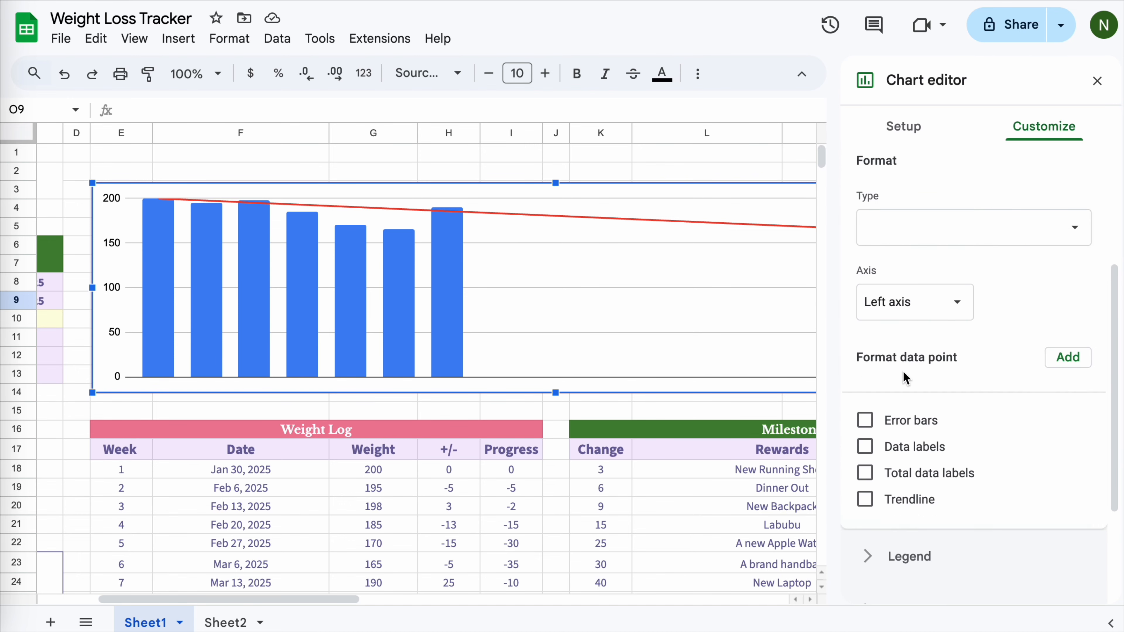
pyautogui.click(1080, 234)
pyautogui.click(1079, 229)
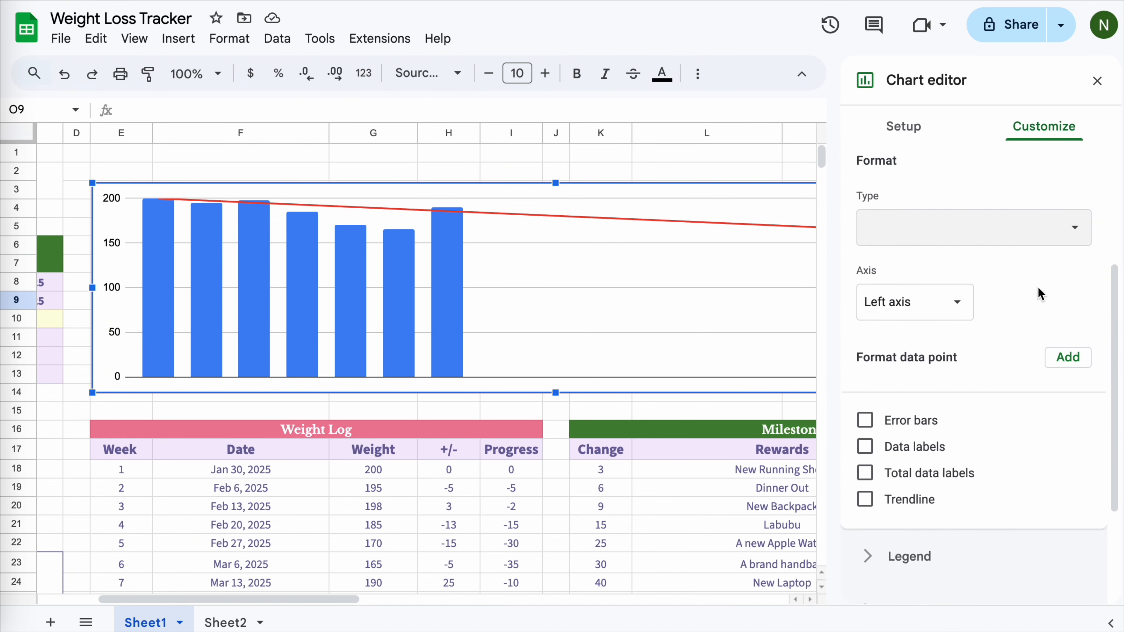
pyautogui.scroll(-3, 1049, 342)
pyautogui.click(917, 436)
pyautogui.click(1071, 235)
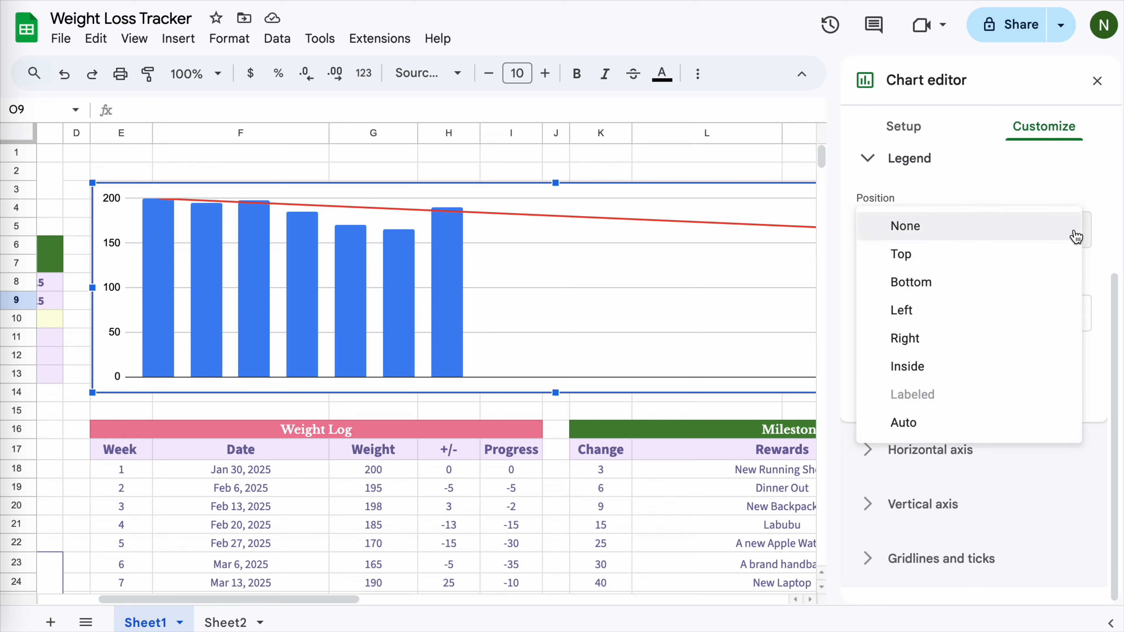
pyautogui.click(1074, 226)
pyautogui.click(978, 446)
pyautogui.click(892, 549)
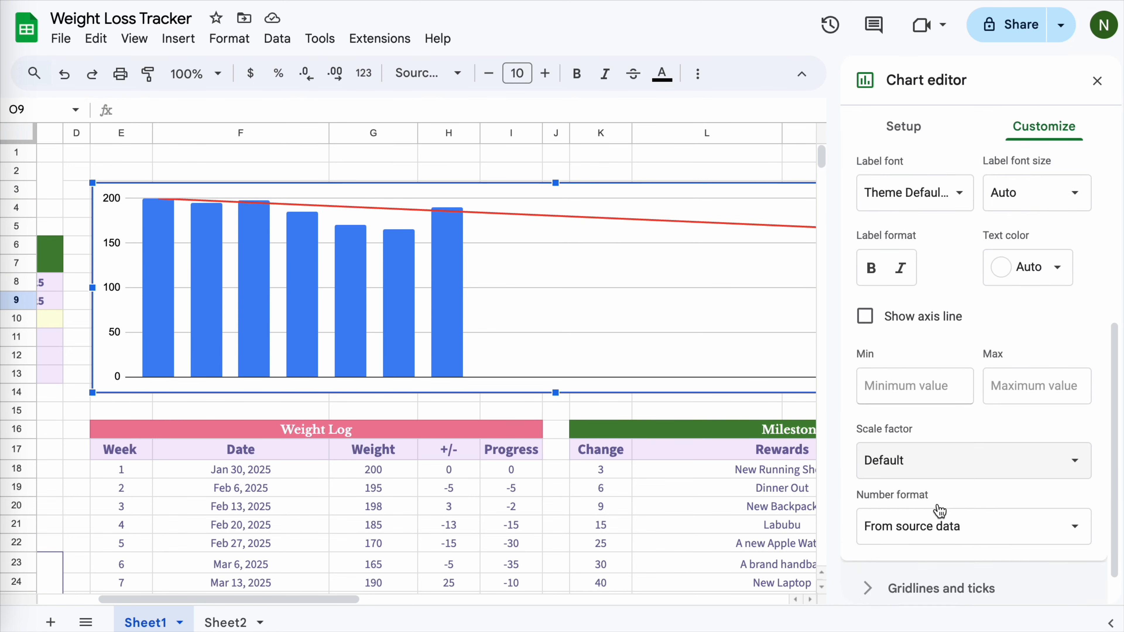
pyautogui.scroll(5, 929, 522)
pyautogui.click(902, 172)
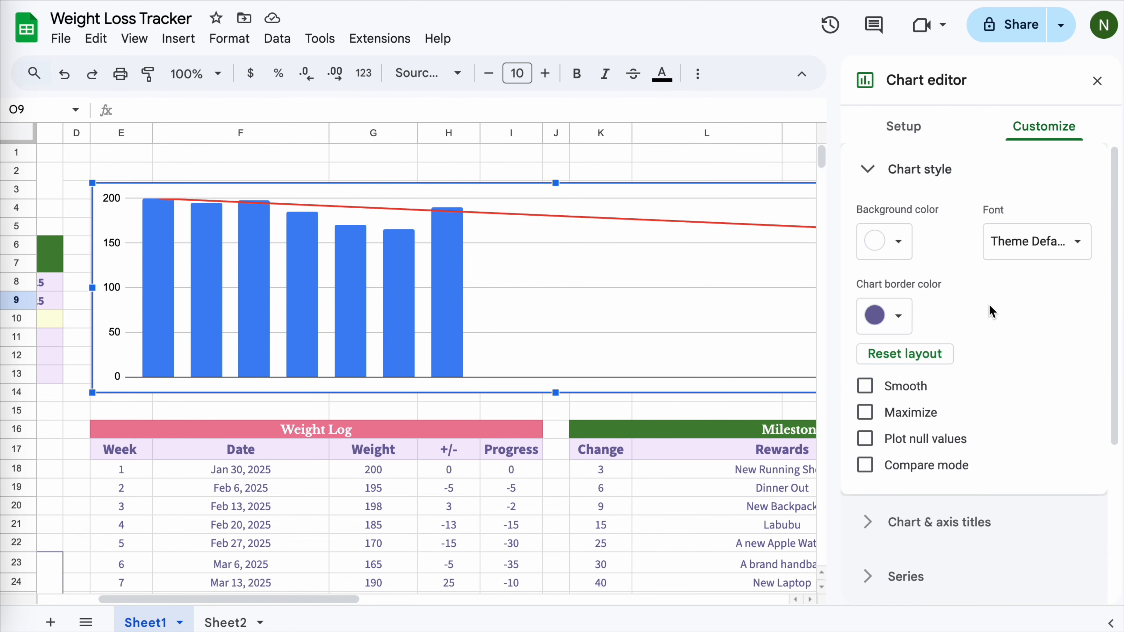
pyautogui.click(978, 515)
pyautogui.click(1073, 284)
pyautogui.scroll(-2, 1042, 356)
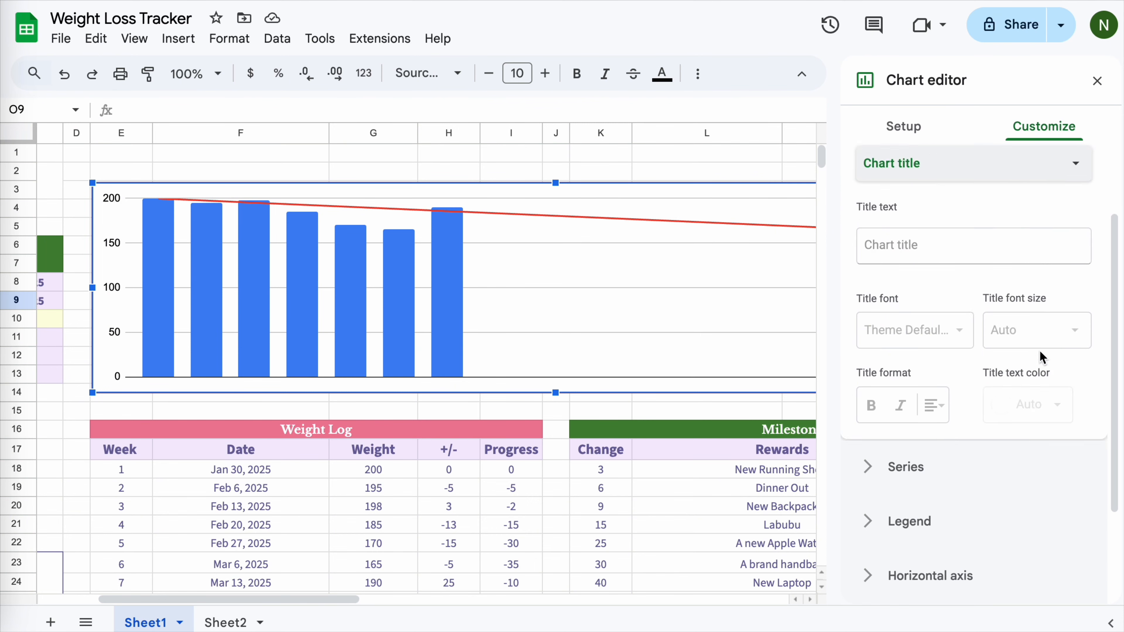
# Set the fill color of the chart's Weight series to a light blue from the standard palette.
pyautogui.click(1066, 464)
pyautogui.scroll(3, 1103, 290)
pyautogui.click(1077, 266)
pyautogui.click(988, 288)
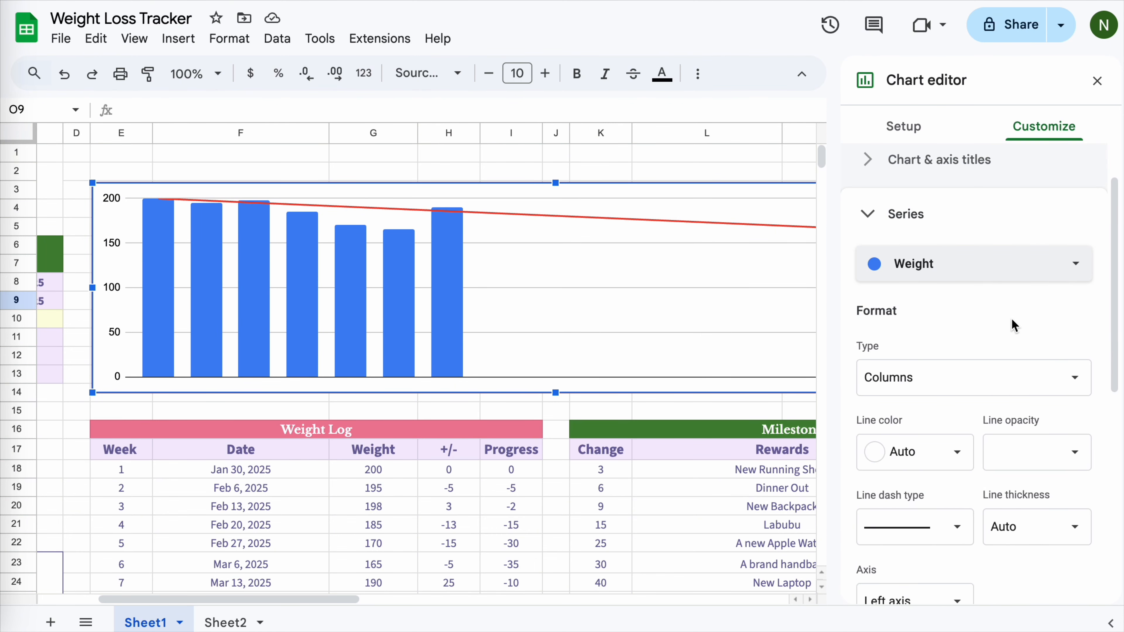
pyautogui.click(878, 271)
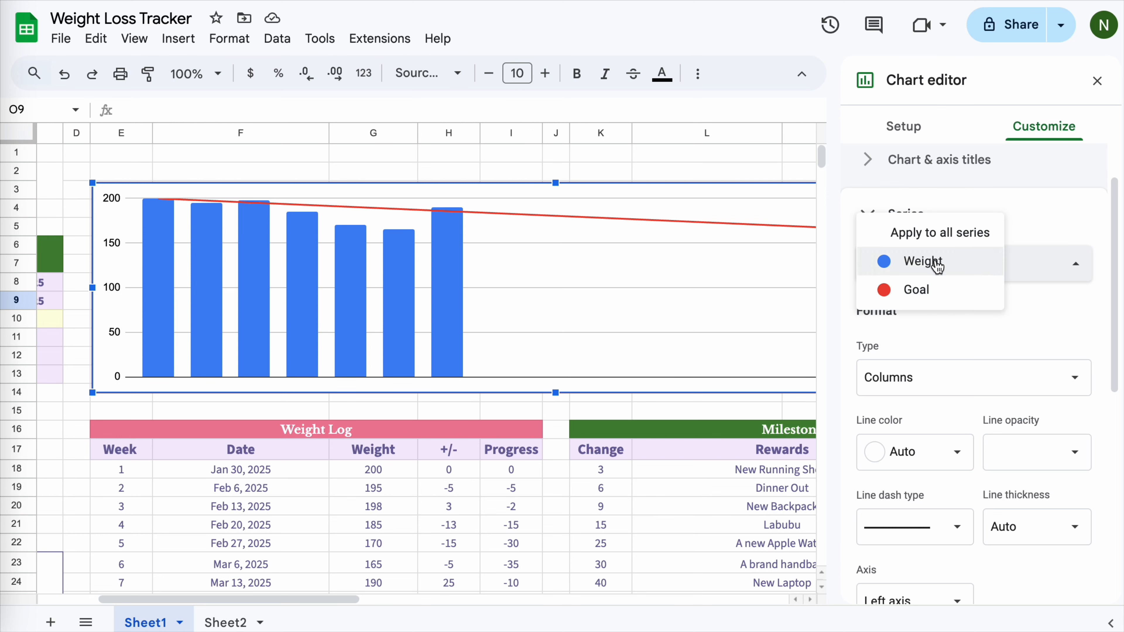
pyautogui.click(935, 261)
pyautogui.scroll(-2, 929, 337)
pyautogui.click(880, 375)
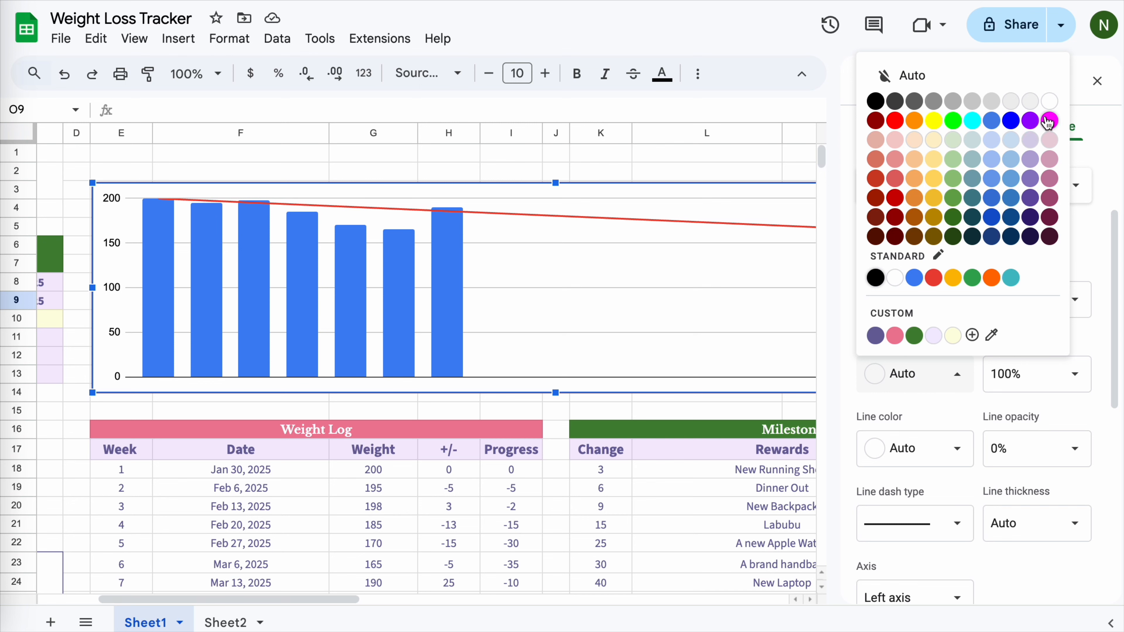
pyautogui.click(1011, 140)
pyautogui.hscroll(3, 644, 357)
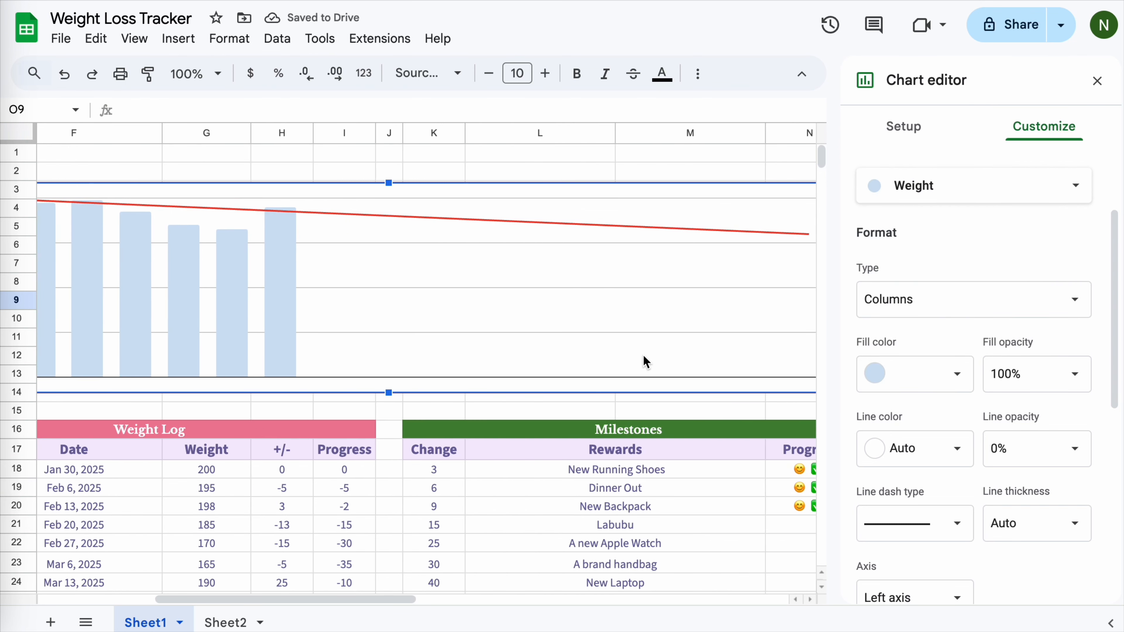
# Set the Weight columns' fill to the custom color #daf3ff and their line color to the custom dark purple.
pyautogui.click(889, 376)
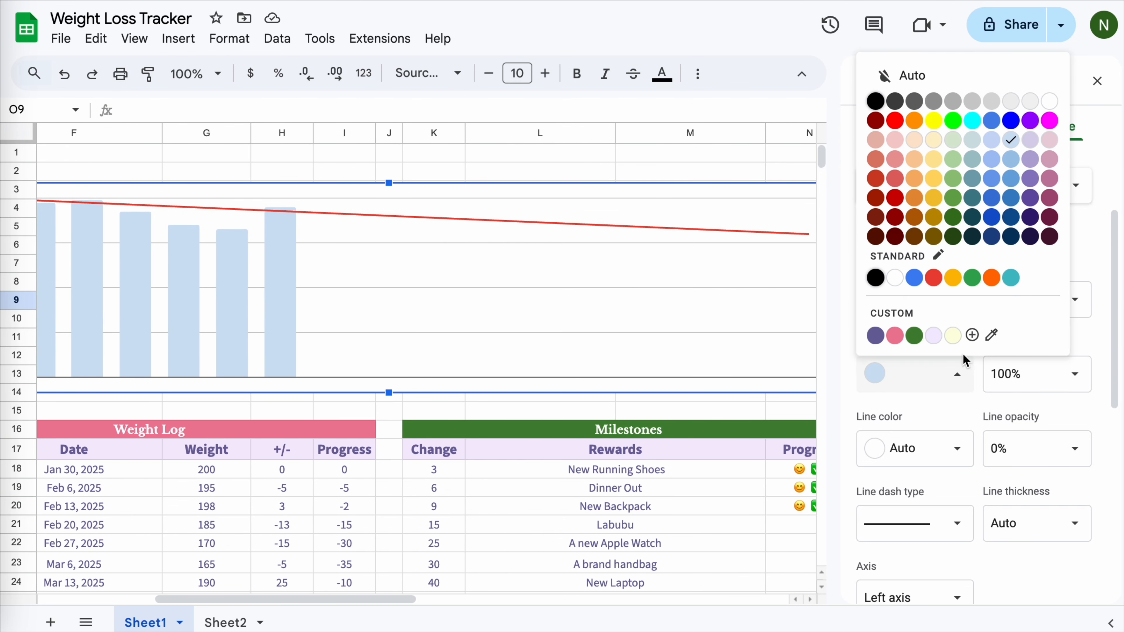
pyautogui.click(971, 335)
pyautogui.write('#daf3ff')
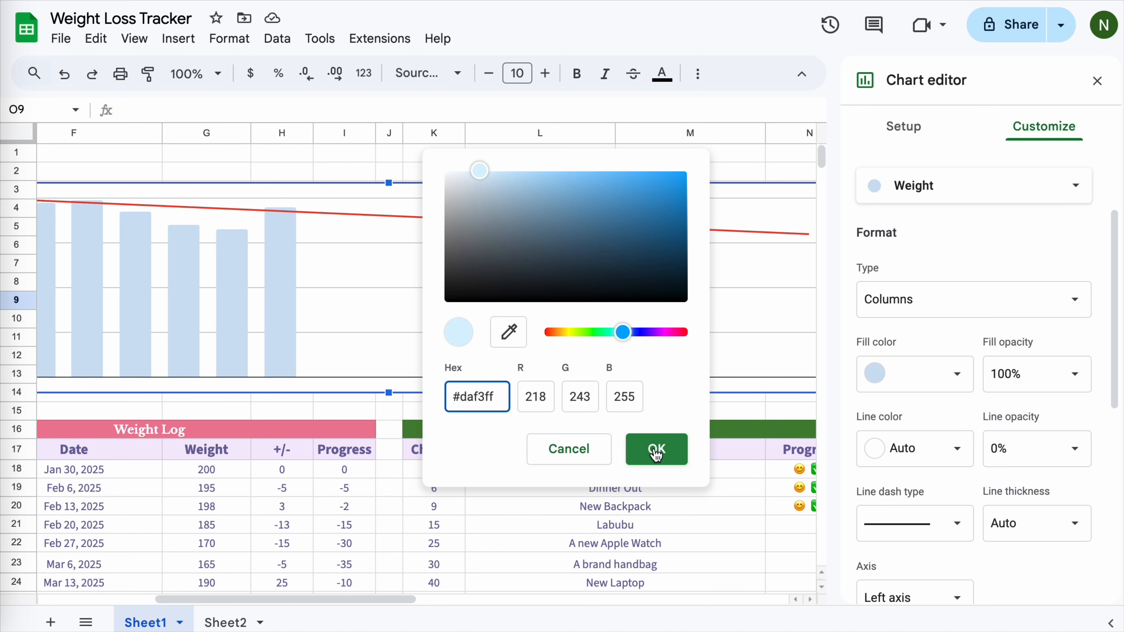
pyautogui.click(657, 449)
pyautogui.hscroll(-2, 556, 373)
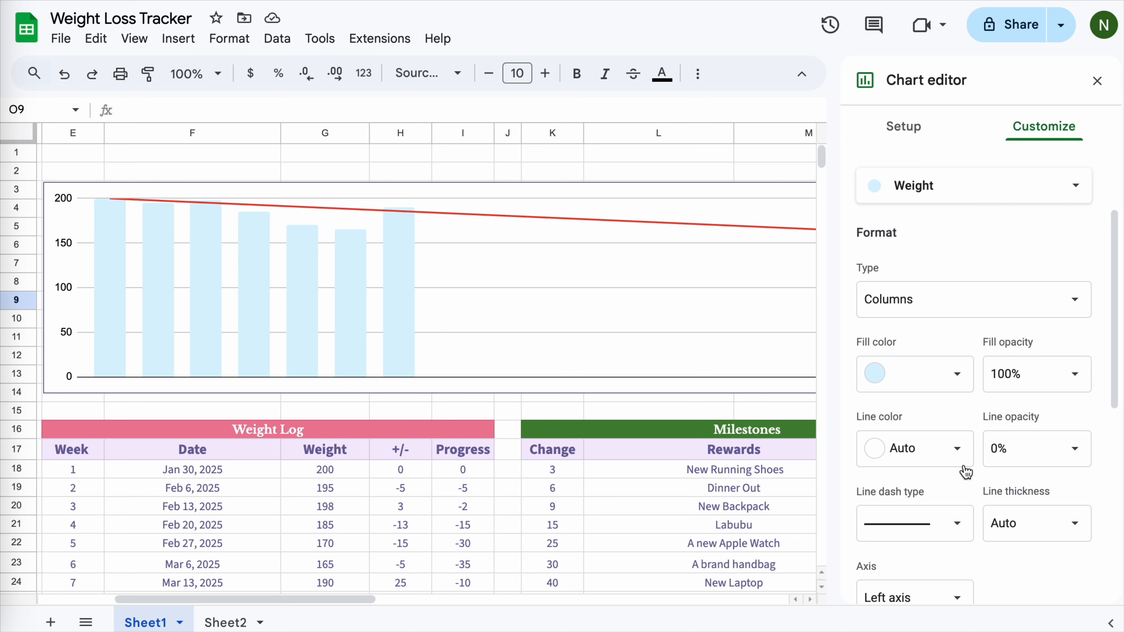
pyautogui.click(959, 451)
pyautogui.click(875, 410)
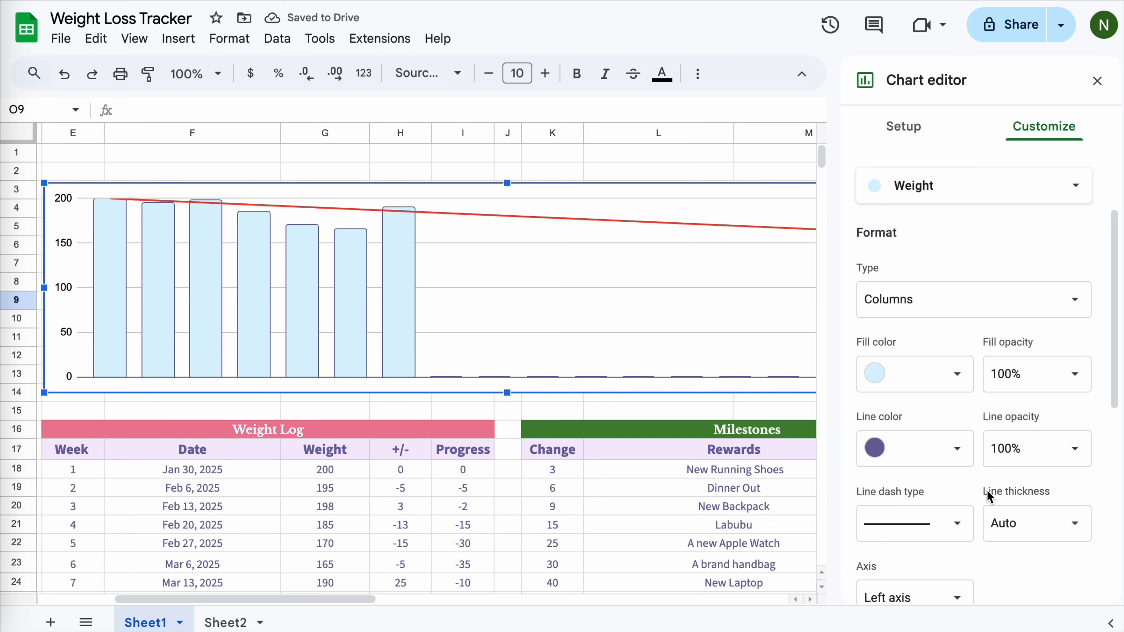
# Format the chart's Goal series as a dashed line in the custom pink color.
pyautogui.click(962, 185)
pyautogui.click(960, 217)
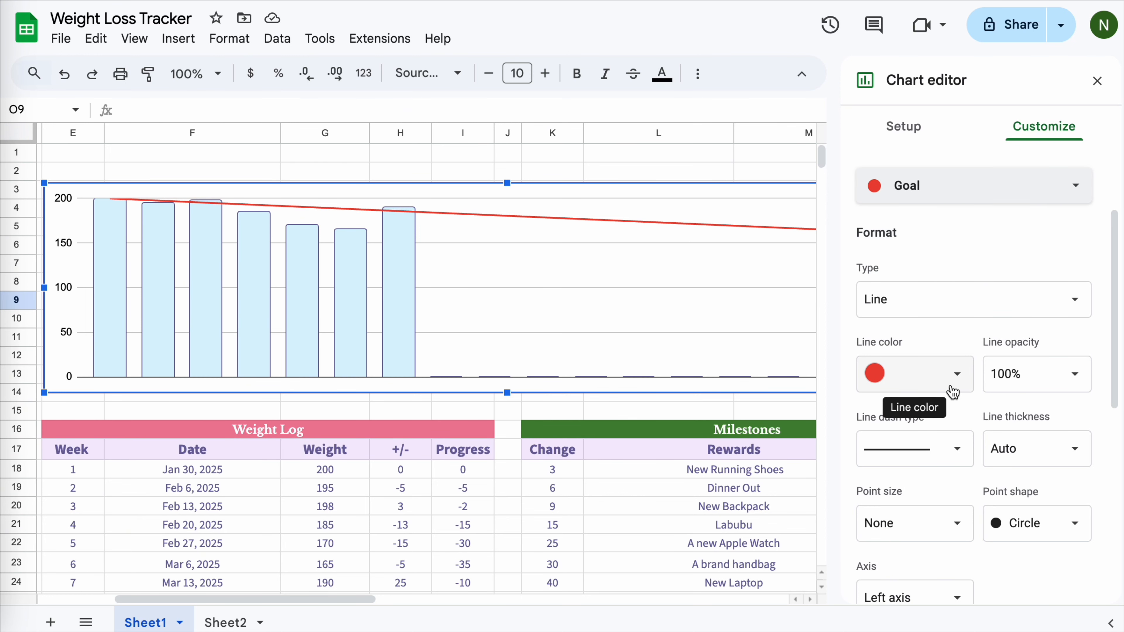
pyautogui.click(925, 380)
pyautogui.click(894, 336)
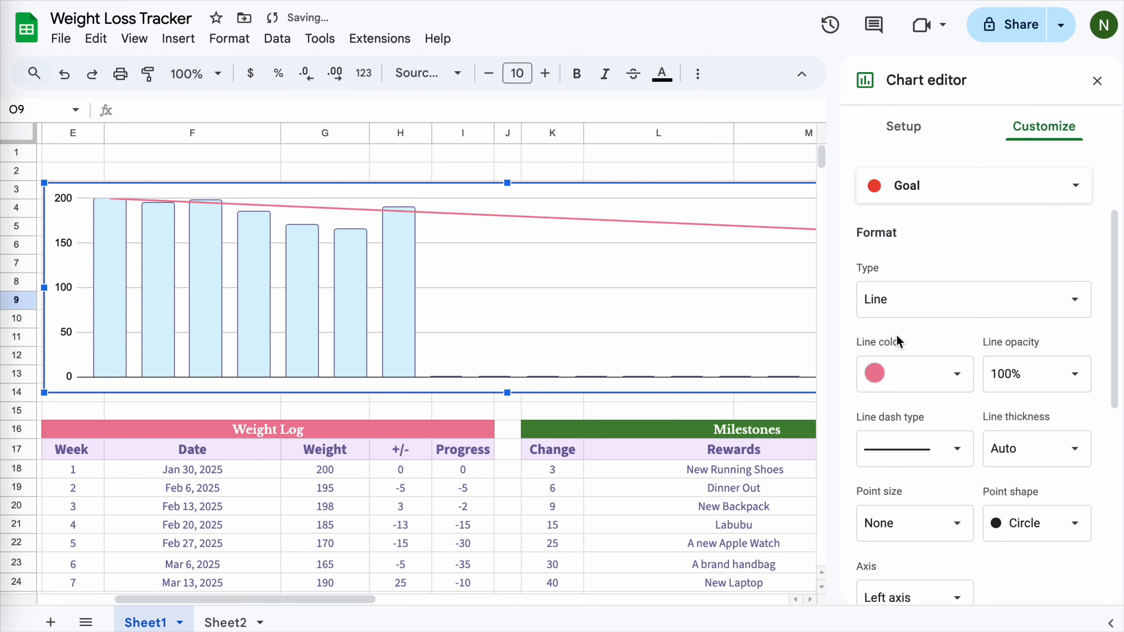
pyautogui.click(961, 454)
pyautogui.click(958, 469)
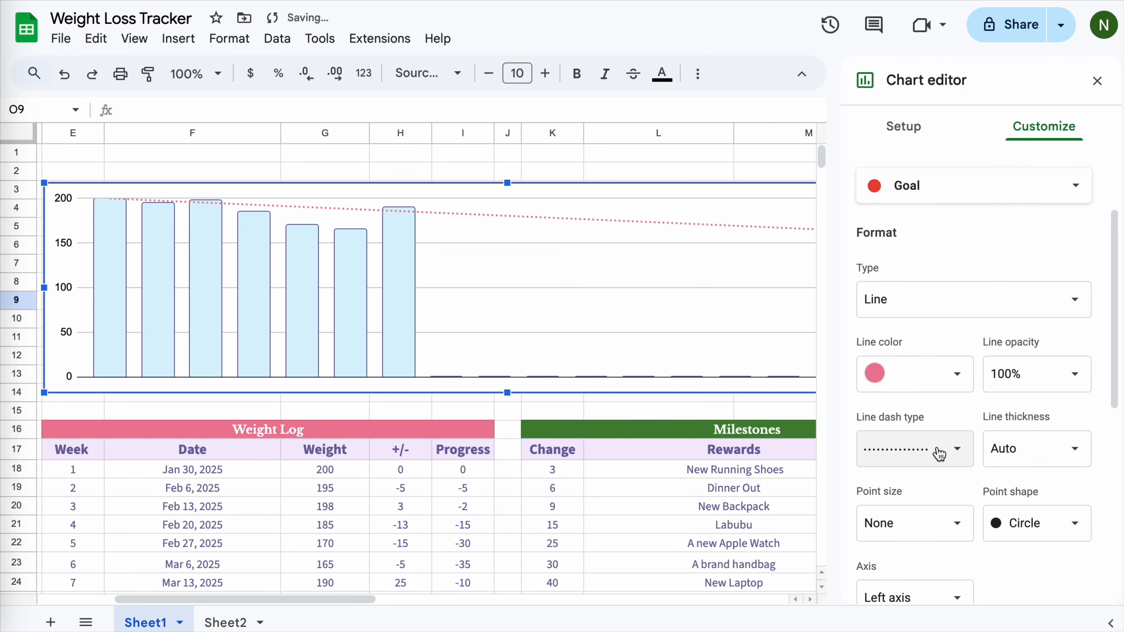
pyautogui.click(966, 451)
pyautogui.click(942, 480)
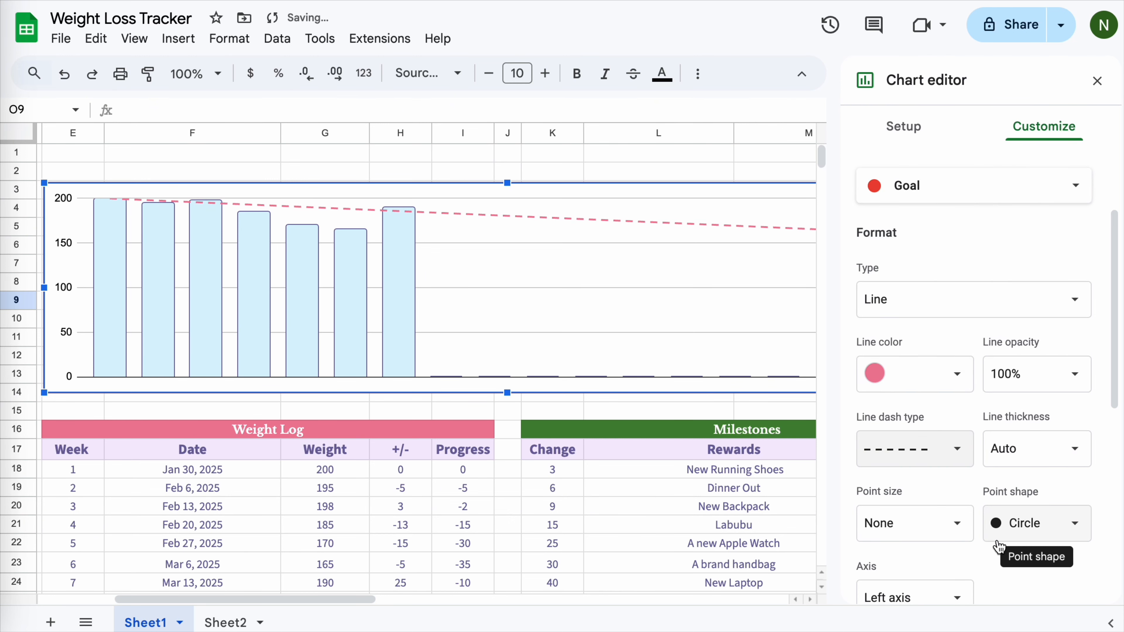
# Set the chart's background color to the custom pale yellow.
pyautogui.scroll(3, 1033, 251)
pyautogui.click(951, 177)
pyautogui.click(898, 241)
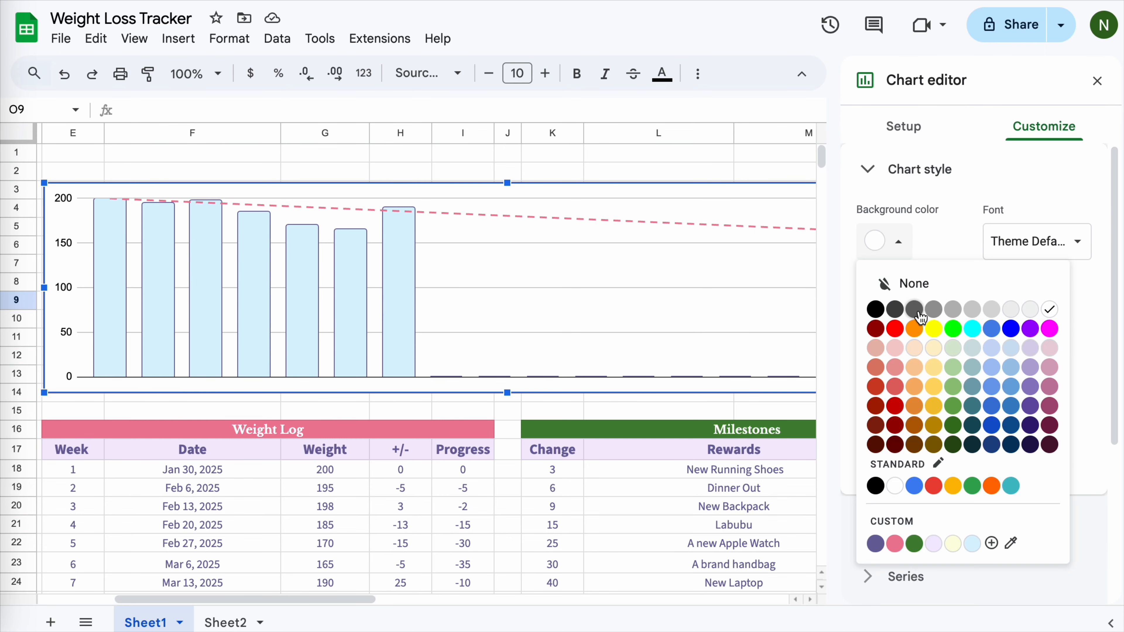
pyautogui.click(952, 544)
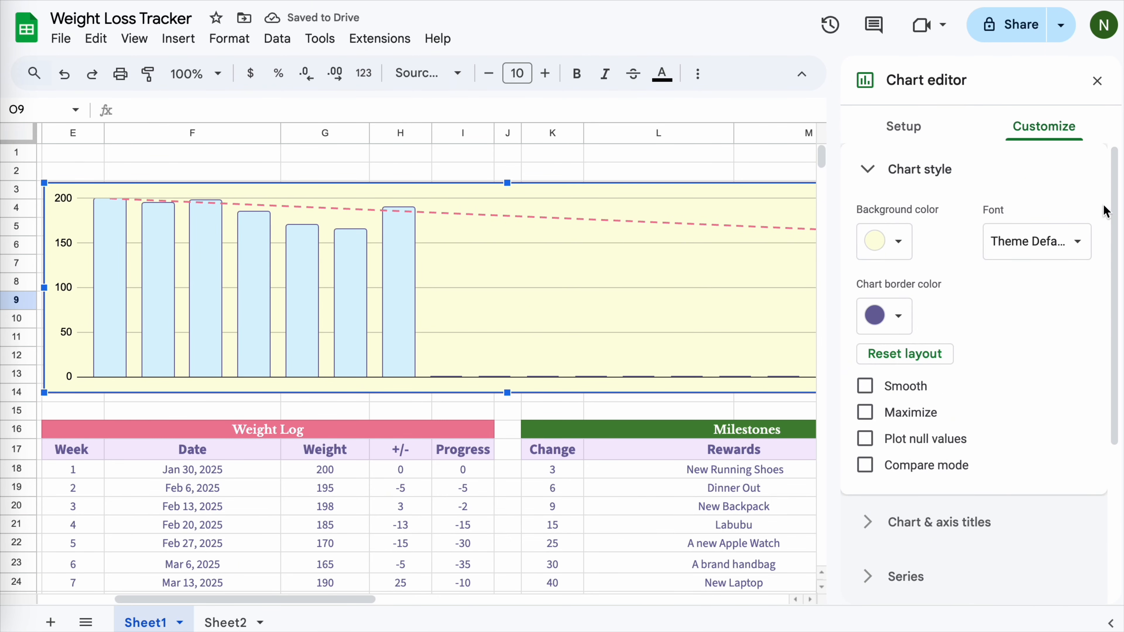
# Close the chart editor and lower the weight chart's top edge slightly below the start of row 3.
pyautogui.click(1094, 83)
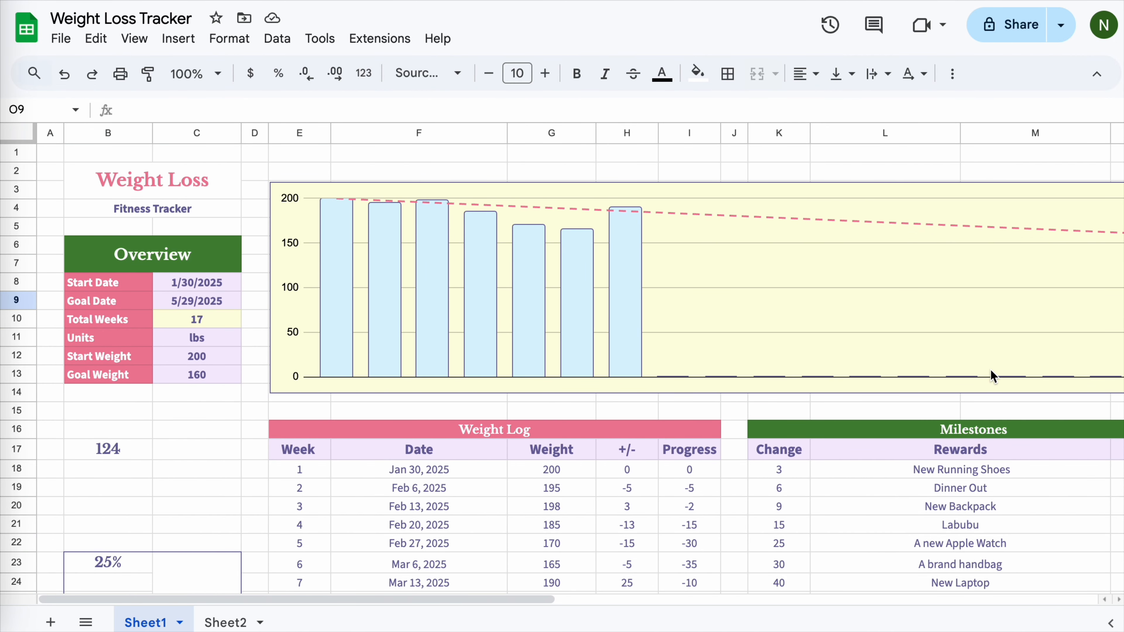
pyautogui.click(890, 245)
pyautogui.hscroll(5, 758, 311)
pyautogui.click(1021, 355)
pyautogui.hscroll(-5, 1041, 364)
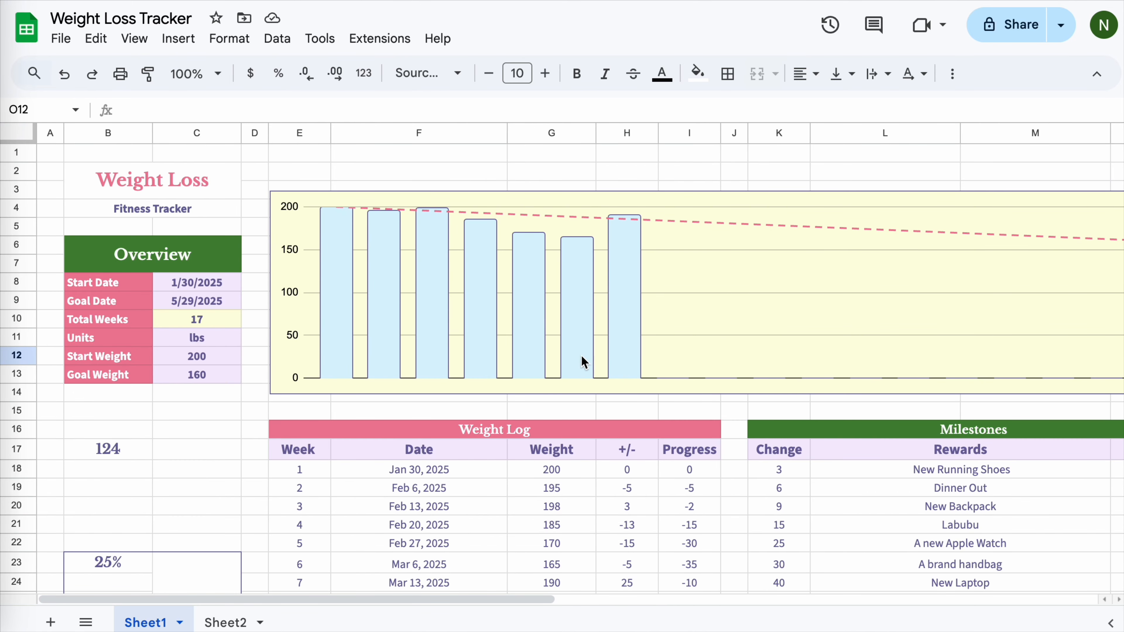
pyautogui.scroll(-4, 583, 362)
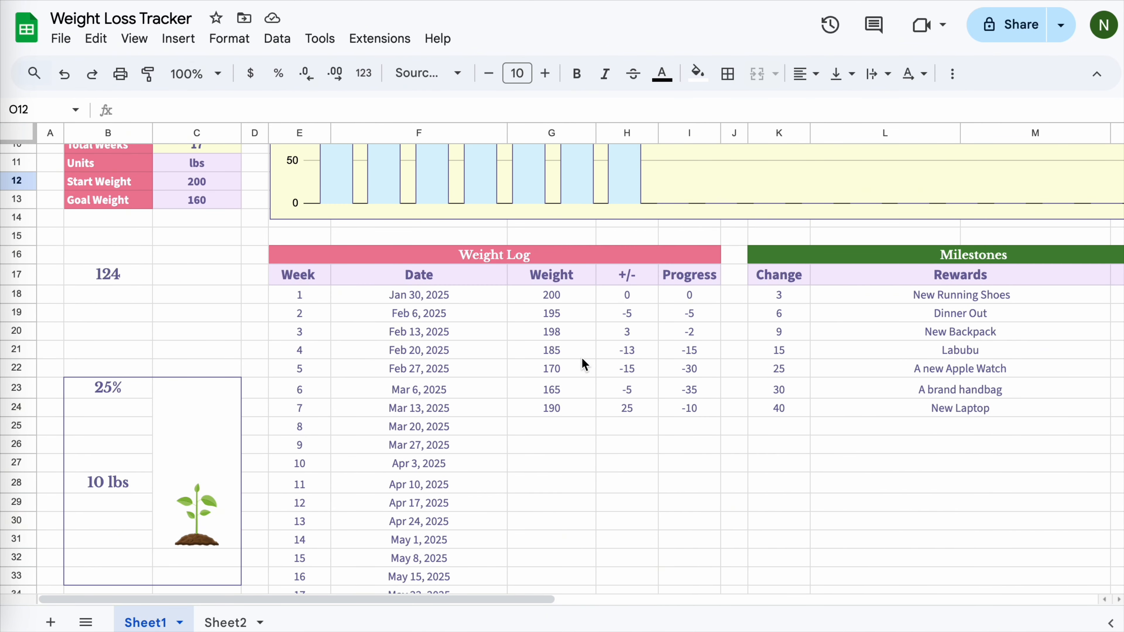
# Fill the Weight Log's Week and Date cells, E18:F69, with the custom pale yellow.
pyautogui.moveTo(280, 300); pyautogui.dragTo(491, 299)
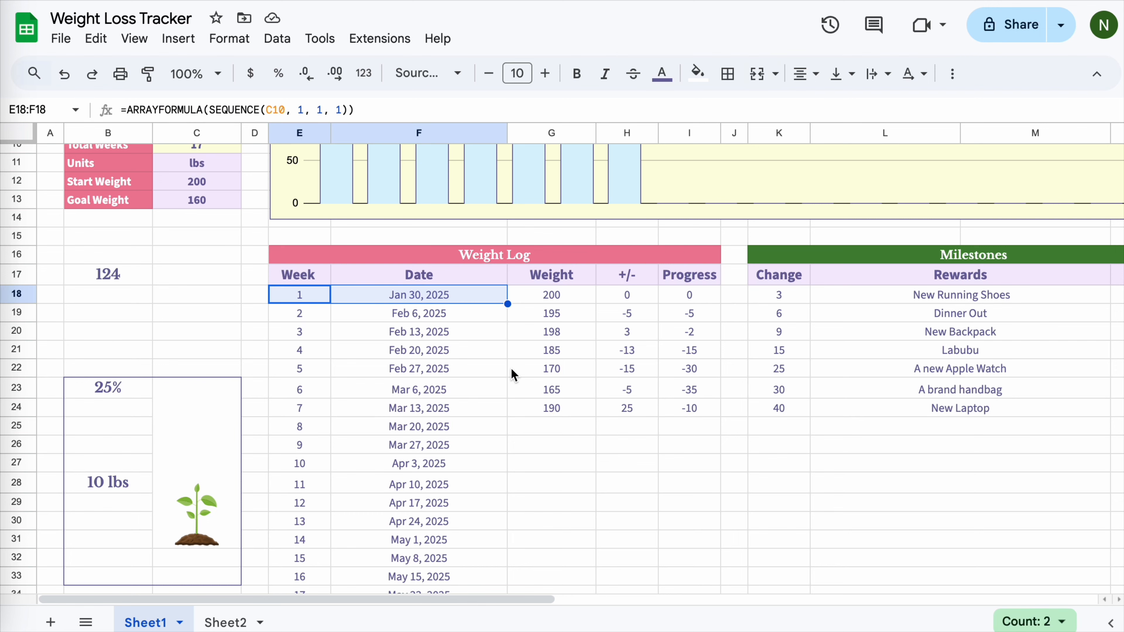
pyautogui.hotkey('ctrl', 'shift', 'Down')
pyautogui.scroll(-5, 545, 438)
pyautogui.moveTo(487, 393); pyautogui.dragTo(485, 416)
pyautogui.scroll(5, 485, 415)
pyautogui.moveTo(292, 293); pyautogui.dragTo(531, 482)
pyautogui.scroll(5, 534, 486)
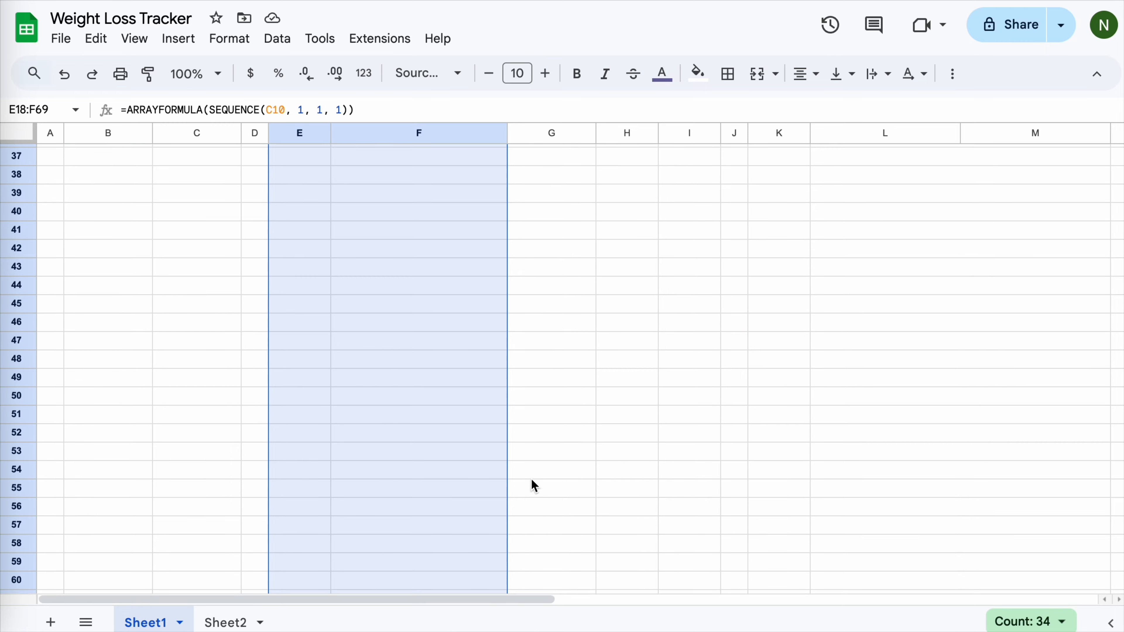
pyautogui.scroll(10, 534, 486)
pyautogui.click(698, 73)
pyautogui.click(788, 382)
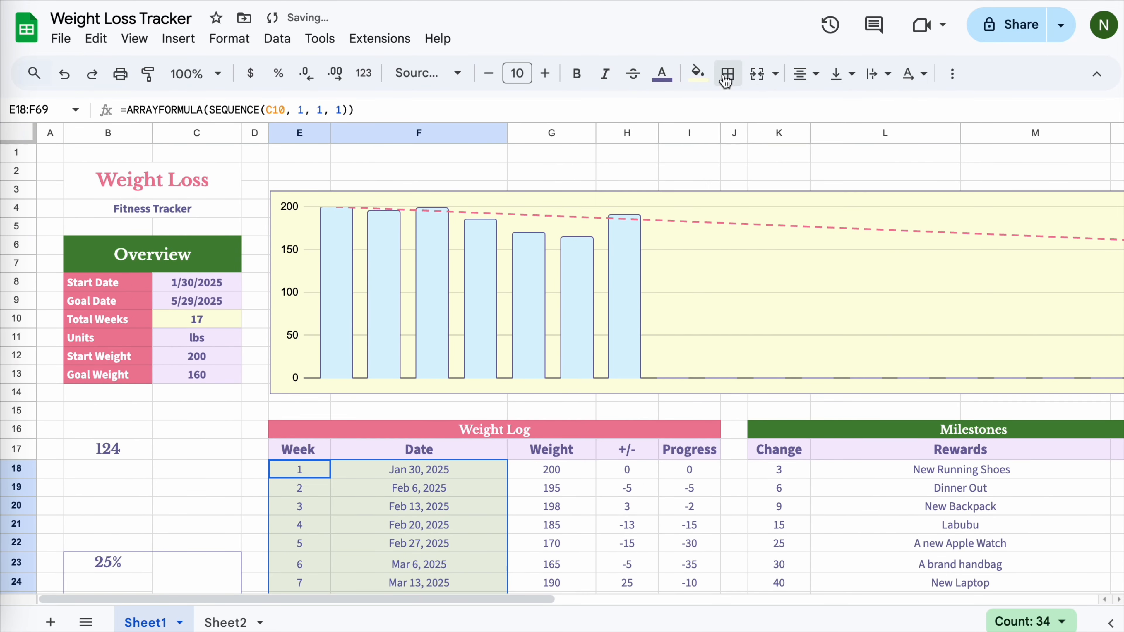
# Apply solid dark purple borders to all cells of E18:F69 and of the Weight Log header row E17:I17.
pyautogui.click(726, 77)
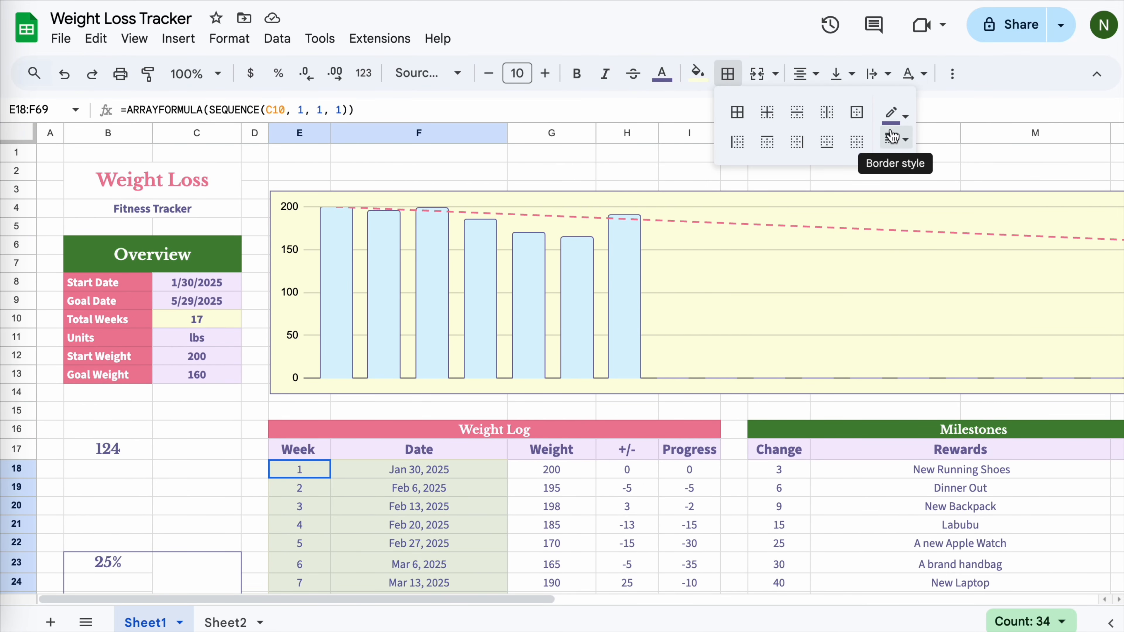
pyautogui.click(736, 112)
pyautogui.moveTo(292, 449); pyautogui.dragTo(682, 451)
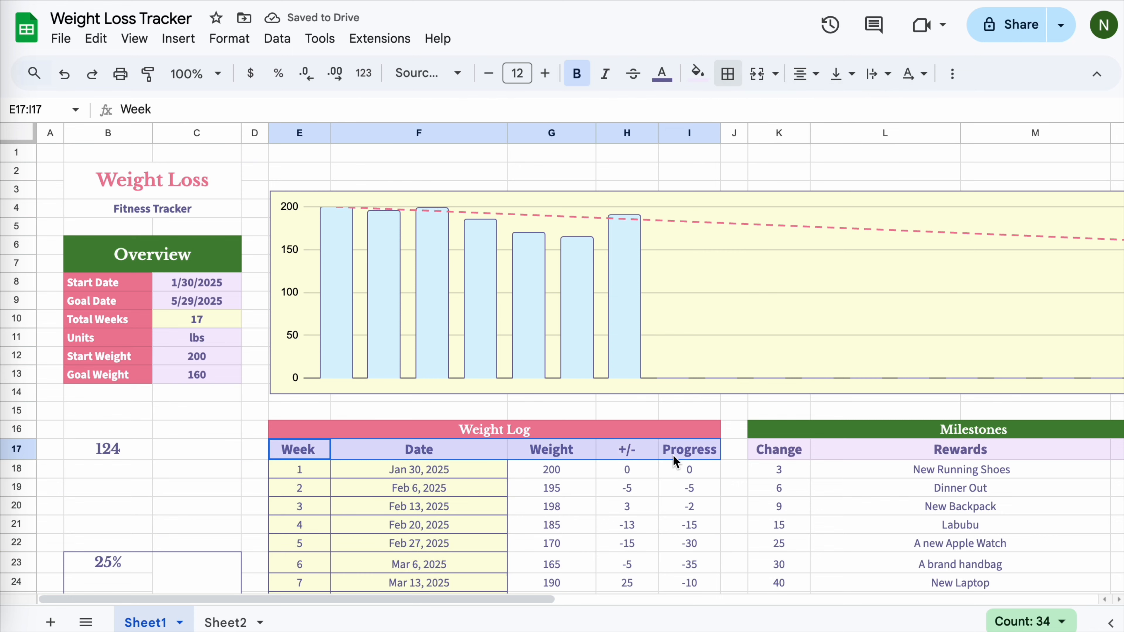
pyautogui.click(728, 73)
pyautogui.click(736, 112)
# Add dashed dark purple horizontal inner borders to the Weight column cells G18:G69.
pyautogui.scroll(-4, 612, 512)
pyautogui.click(605, 305)
pyautogui.click(574, 304)
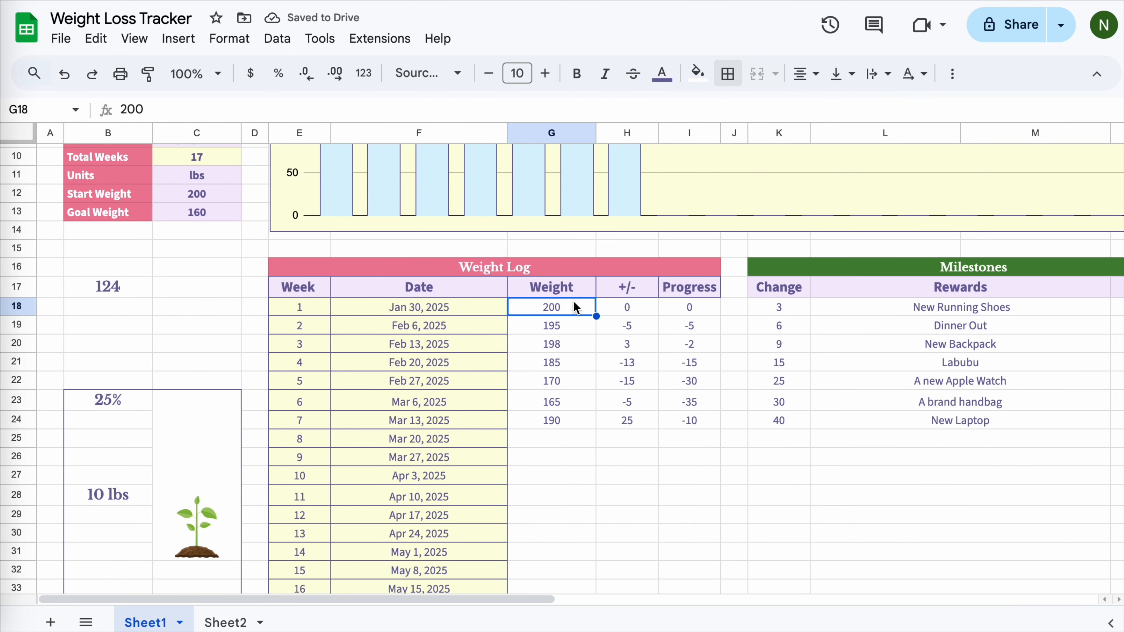
pyautogui.moveTo(573, 303); pyautogui.dragTo(587, 513)
pyautogui.scroll(20, 609, 514)
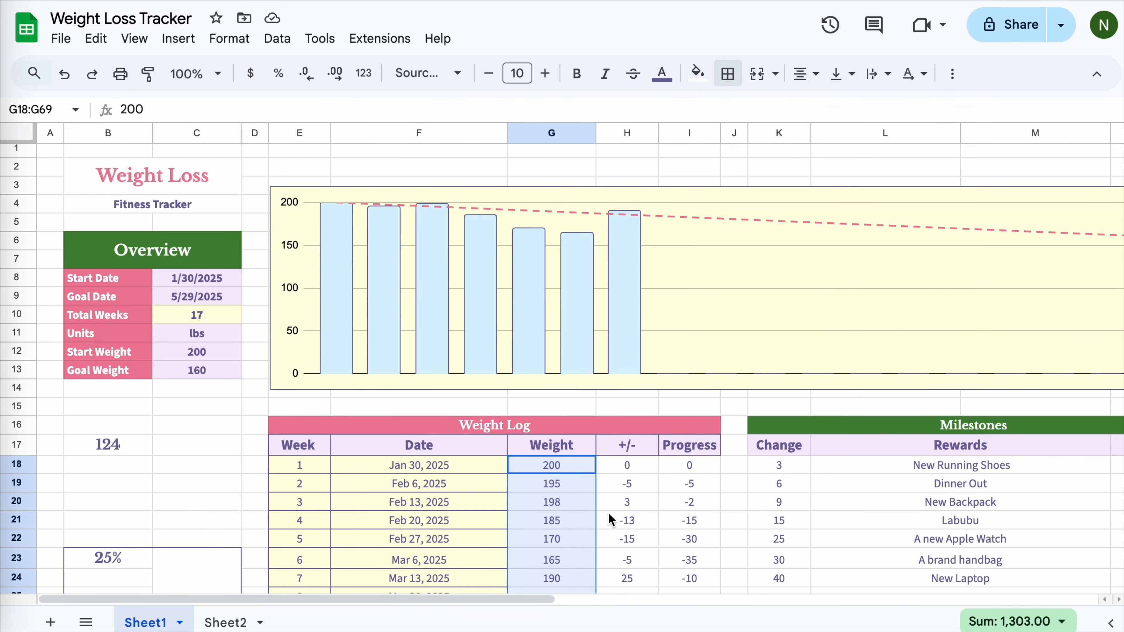
pyautogui.click(728, 74)
pyautogui.click(896, 139)
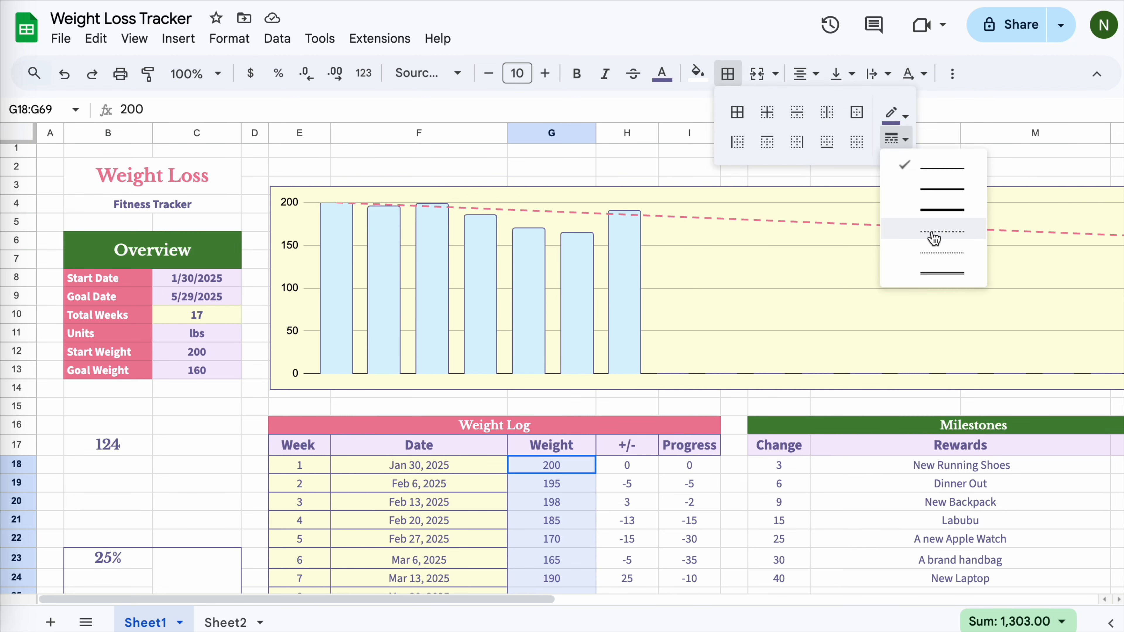
pyautogui.click(935, 241)
pyautogui.click(796, 111)
pyautogui.click(896, 139)
pyautogui.click(933, 231)
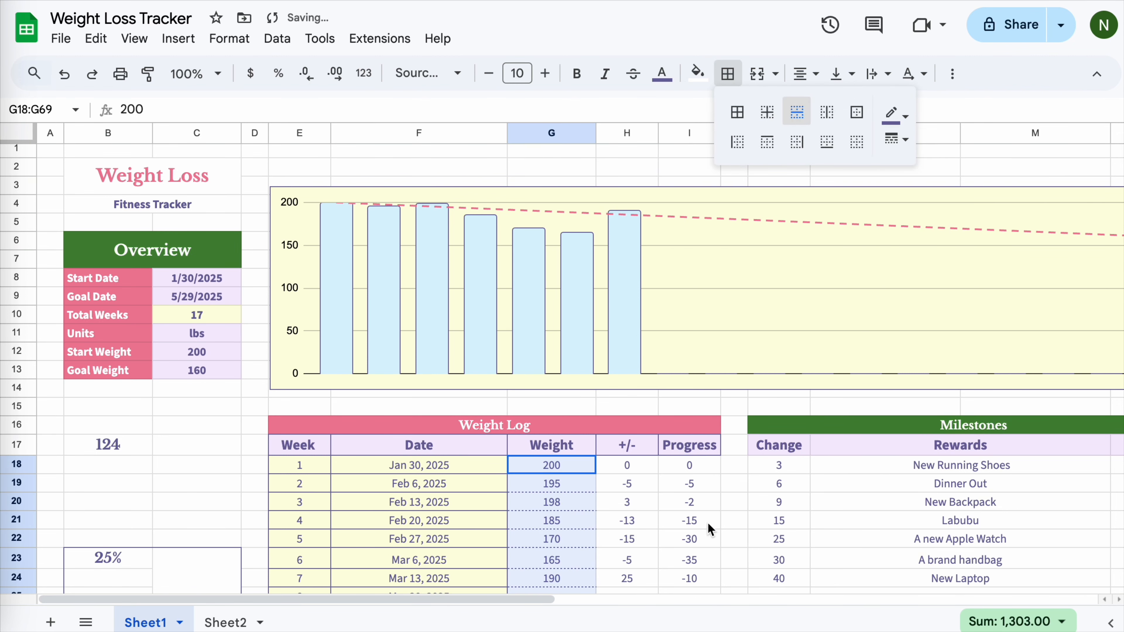
# Fill the +/- and Progress cells H18:I69 with the custom pale yellow and give them all solid dark purple borders.
pyautogui.click(637, 479)
pyautogui.moveTo(632, 466); pyautogui.dragTo(709, 404)
pyautogui.click(697, 73)
pyautogui.click(780, 370)
pyautogui.click(727, 73)
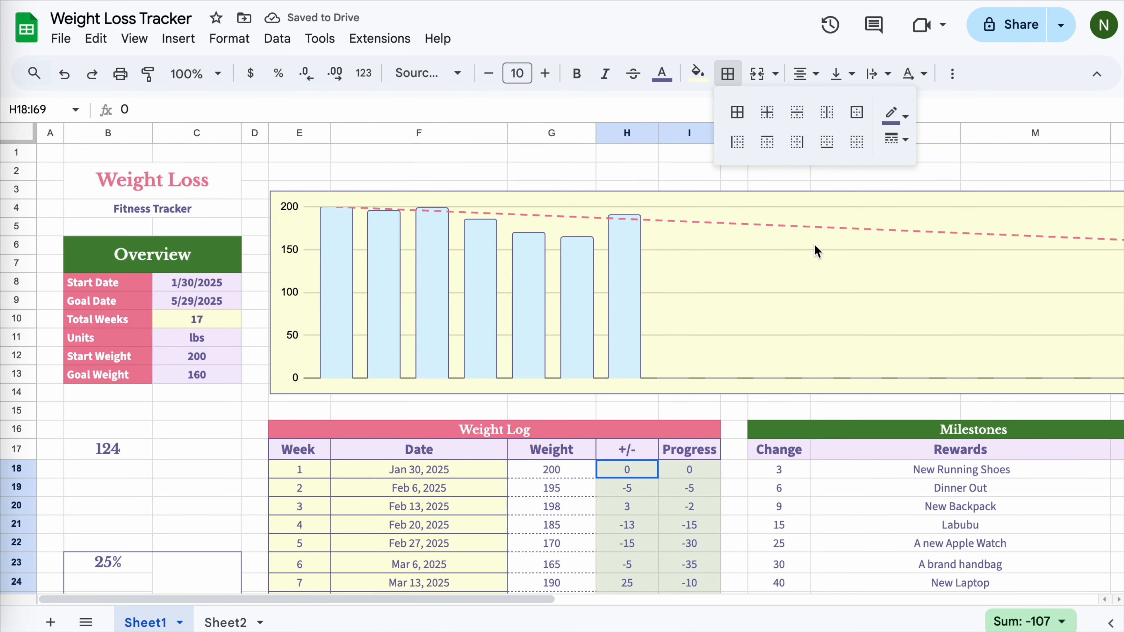
pyautogui.click(796, 112)
pyautogui.click(896, 139)
pyautogui.click(915, 181)
pyautogui.click(881, 545)
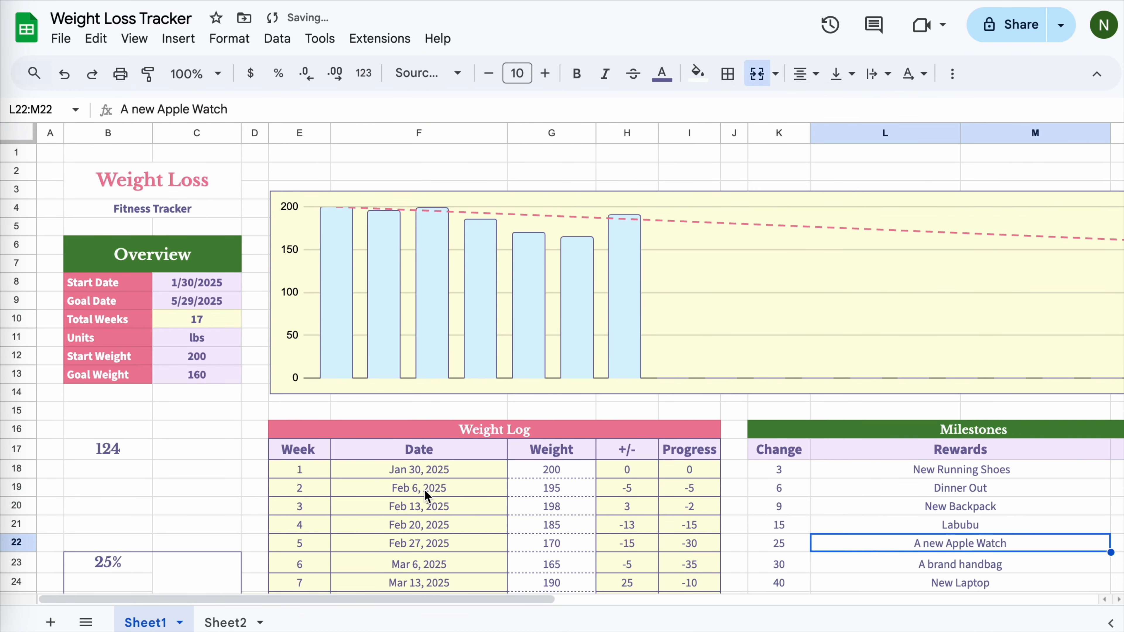
# Outline the whole Weight Log table, E16:I69, with a double dark purple border.
pyautogui.moveTo(284, 430); pyautogui.dragTo(694, 531)
pyautogui.click(728, 73)
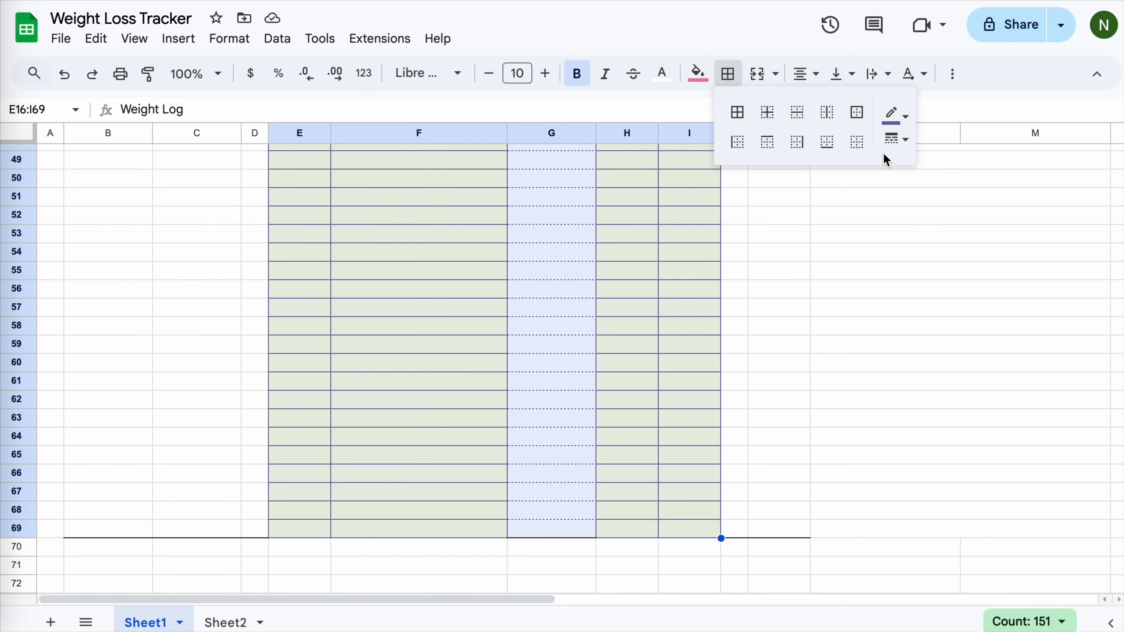
pyautogui.click(855, 113)
pyautogui.scroll(15, 728, 389)
pyautogui.click(730, 389)
# Outline the whole Milestones table, K16:N69, with a double dark purple border.
pyautogui.scroll(-2, 881, 420)
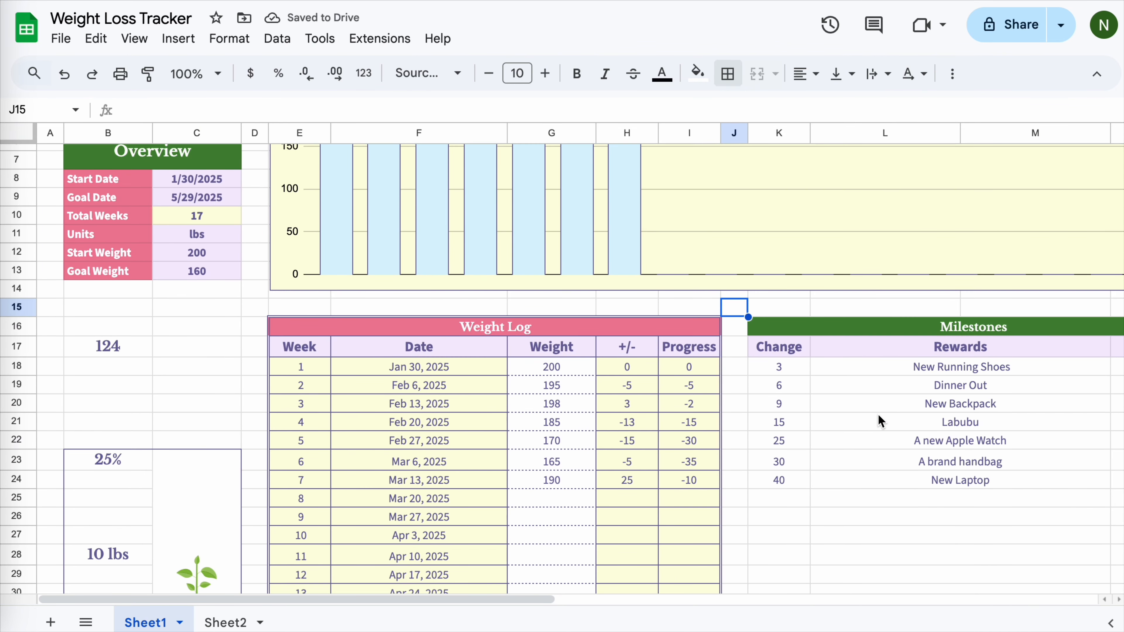
pyautogui.hscroll(5, 880, 420)
pyautogui.moveTo(534, 326); pyautogui.dragTo(842, 169)
pyautogui.scroll(15, 841, 170)
pyautogui.click(727, 74)
pyautogui.click(856, 113)
pyautogui.press('Right')
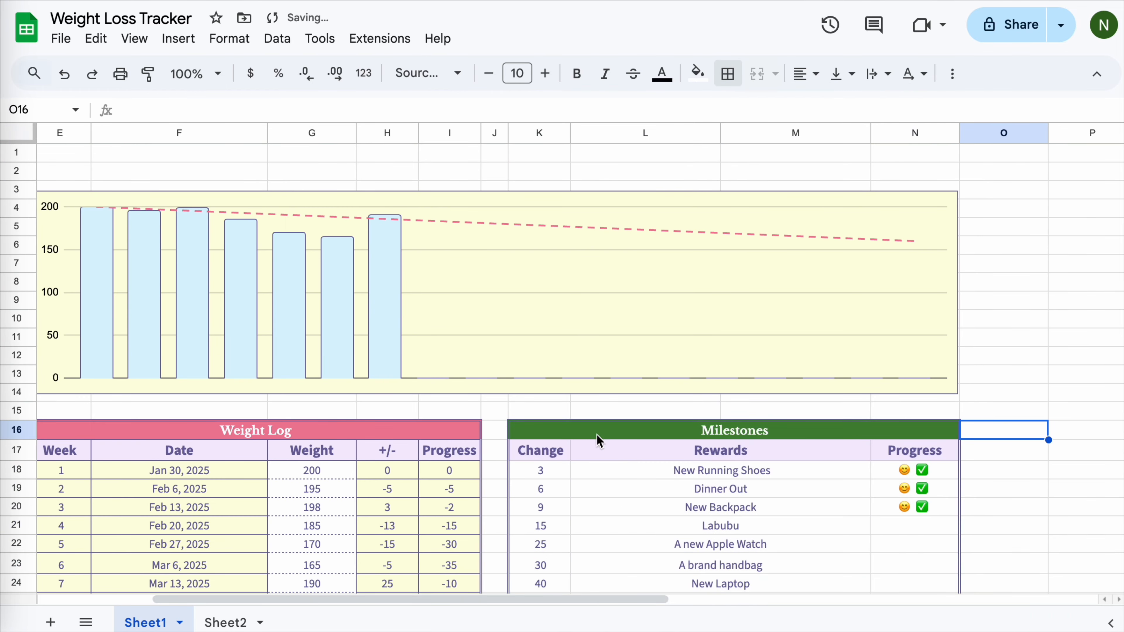
# Fill the Milestones Progress cells N18:N69 with the custom light blue.
pyautogui.moveTo(894, 480); pyautogui.dragTo(928, 479)
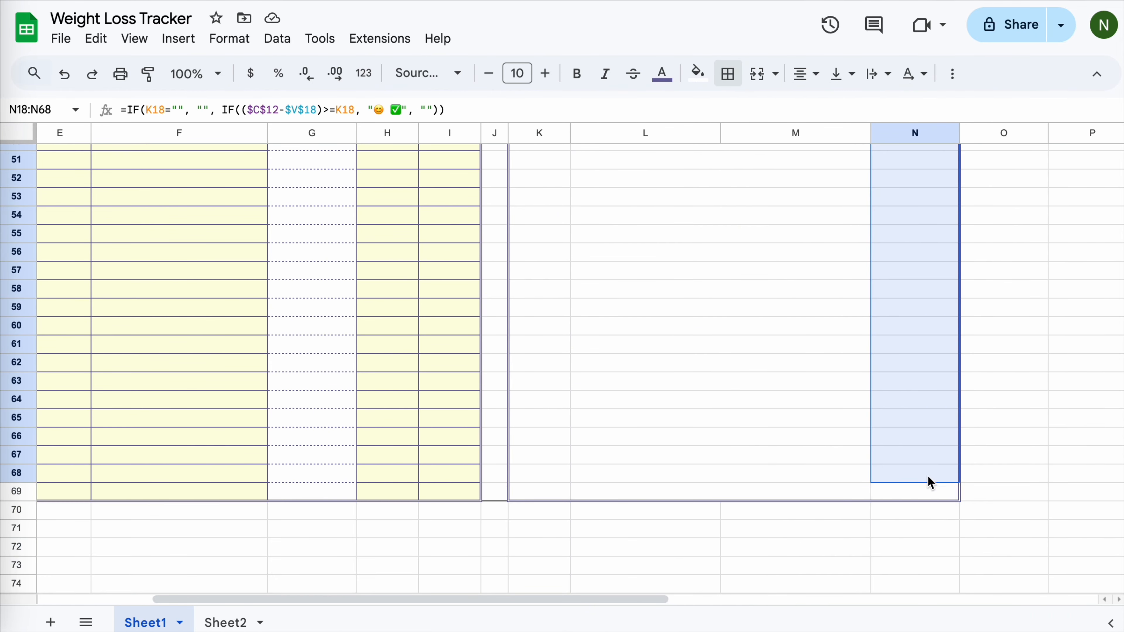
pyautogui.click(697, 73)
pyautogui.click(798, 381)
pyautogui.scroll(10, 1028, 354)
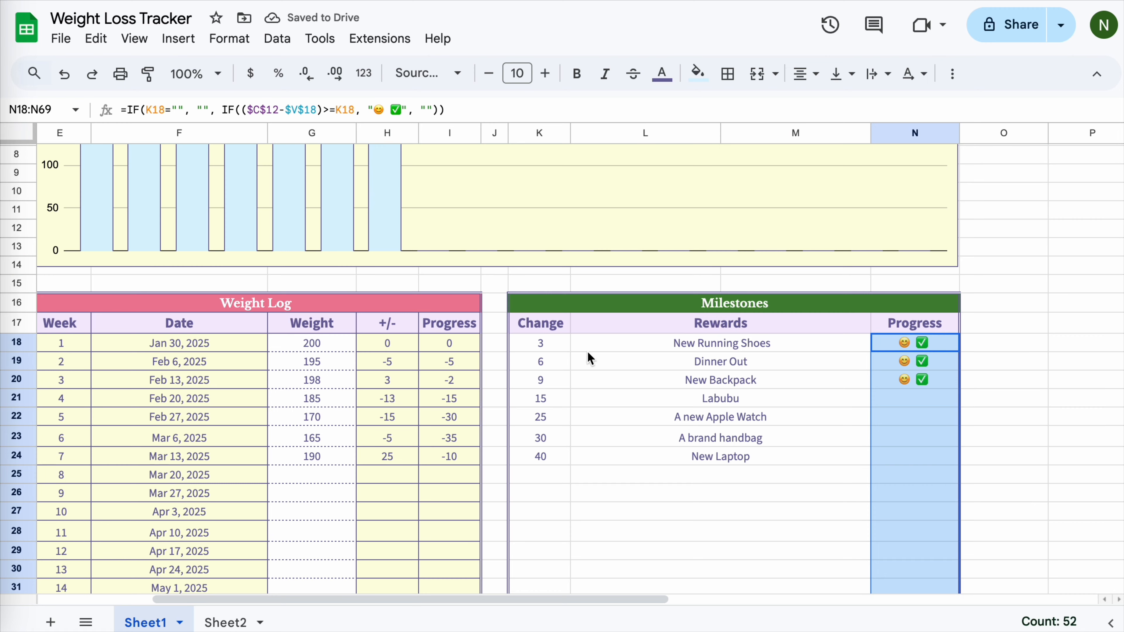
# Add dashed dark purple horizontal inner borders to the Milestones Change and Rewards cells K18:M69.
pyautogui.moveTo(549, 350); pyautogui.dragTo(770, 491)
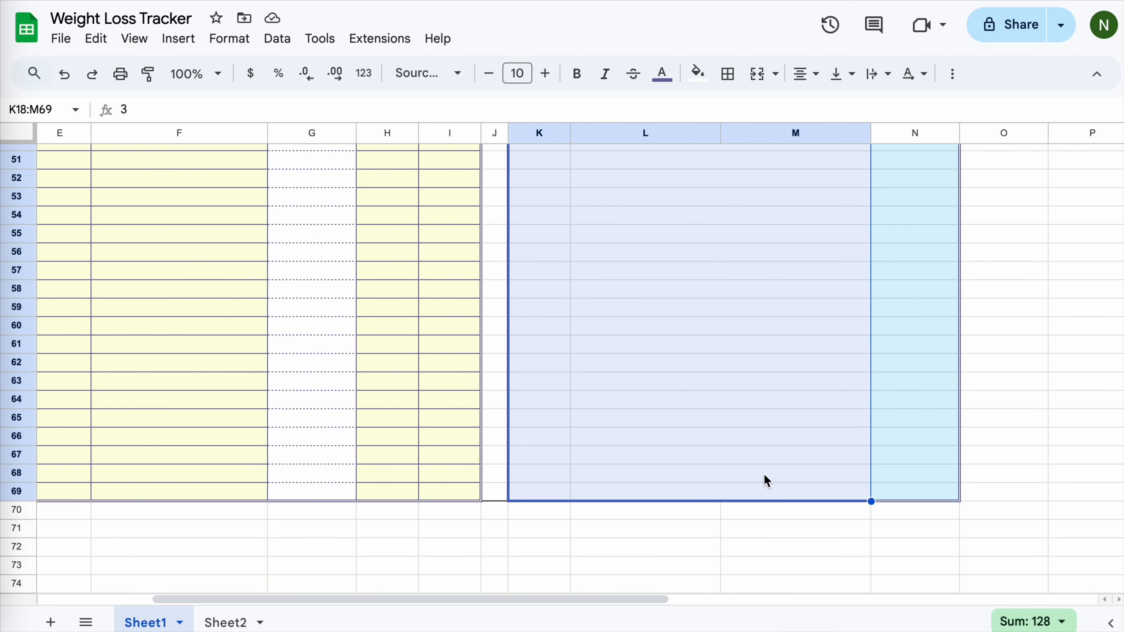
pyautogui.scroll(15, 766, 480)
pyautogui.click(728, 73)
pyautogui.click(896, 138)
pyautogui.click(932, 238)
pyautogui.click(796, 112)
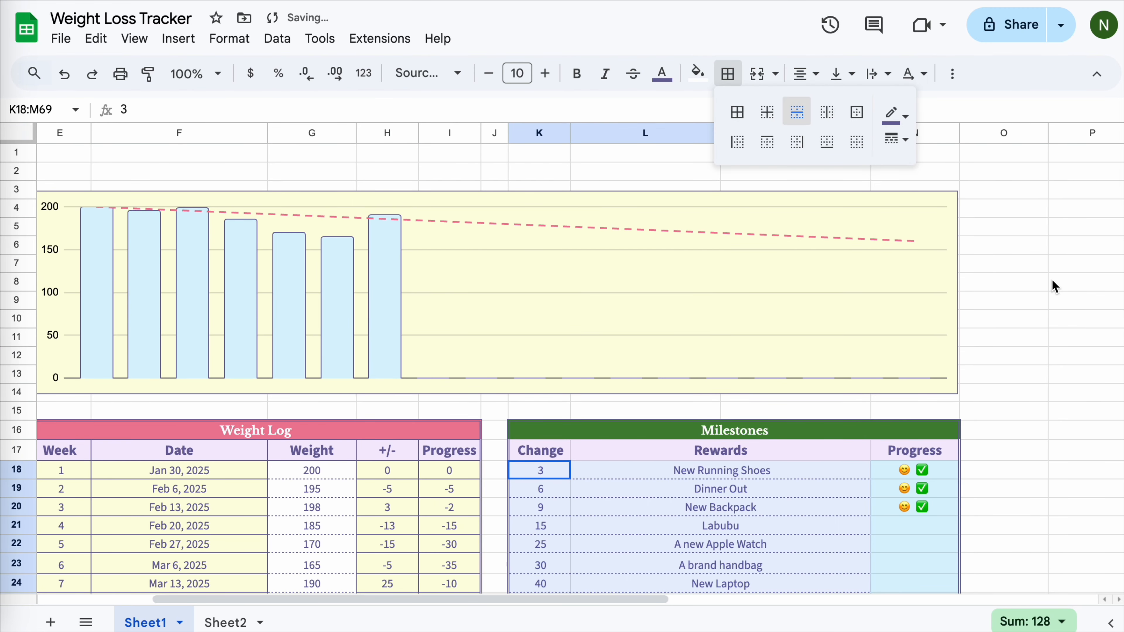
pyautogui.click(1052, 282)
# Hide the sheet's gridlines and check the layout across to the helper columns.
pyautogui.hscroll(-5, 1041, 311)
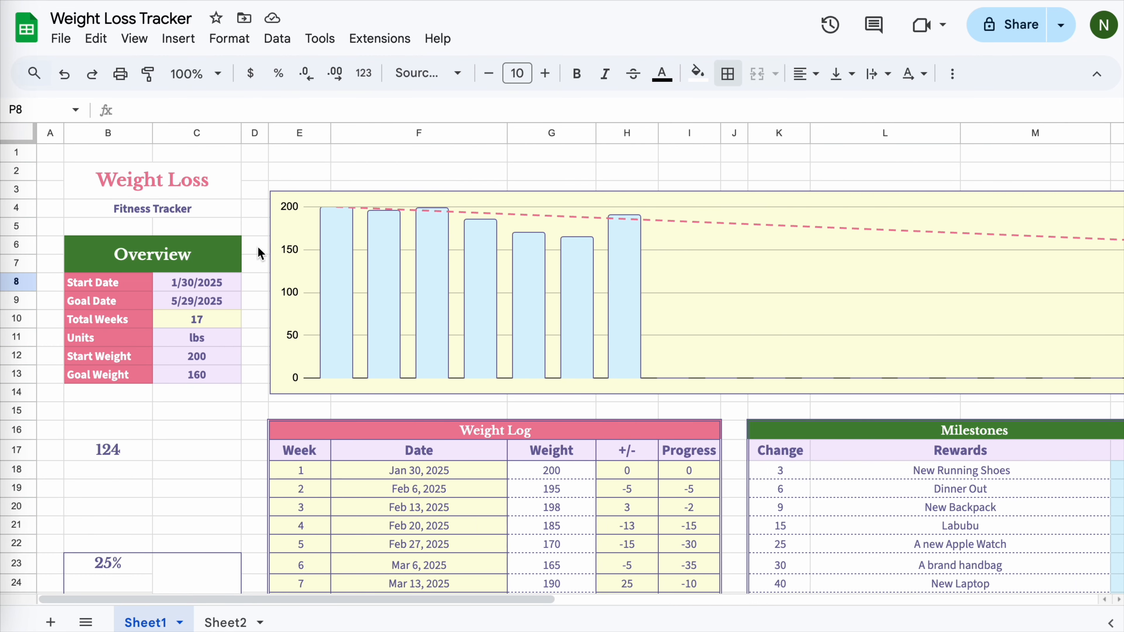
pyautogui.click(135, 39)
pyautogui.moveTo(175, 75)
pyautogui.click(460, 100)
pyautogui.hscroll(5, 597, 241)
pyautogui.hscroll(-5, 597, 241)
pyautogui.hscroll(15, 597, 241)
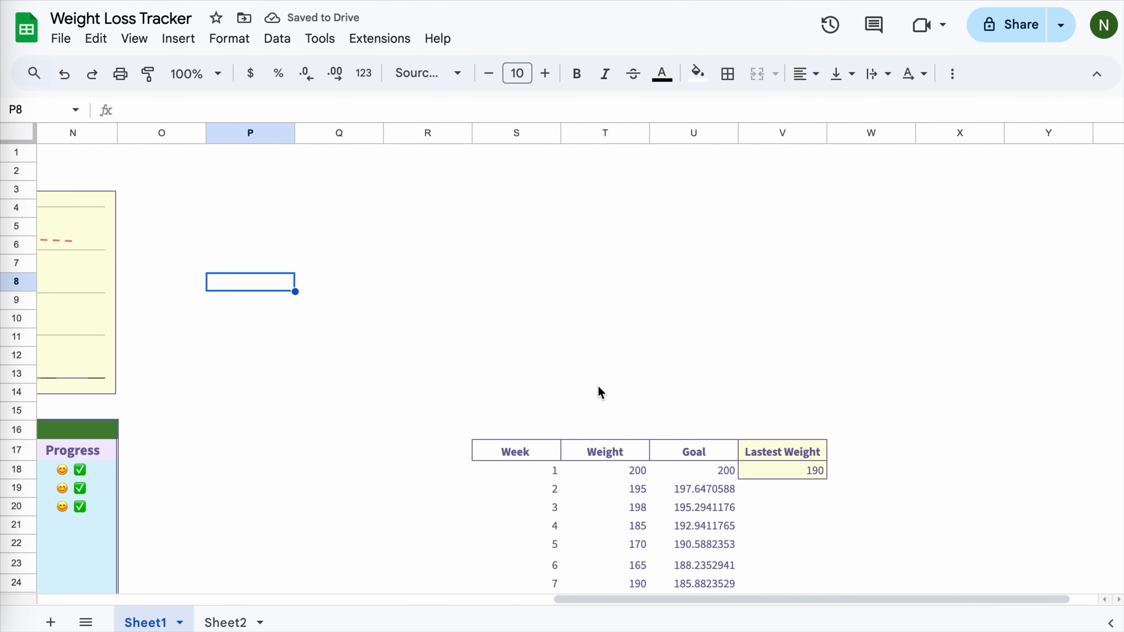
pyautogui.hscroll(-10, 601, 388)
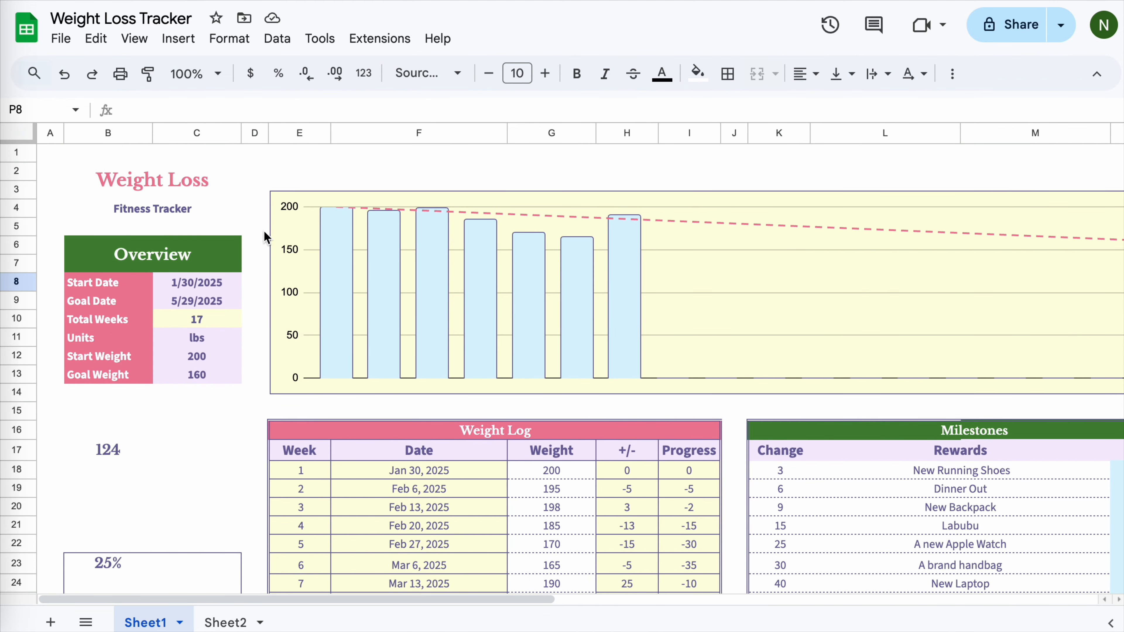
# Apply medium-weight white borders to all cells of the Overview table B8:C13.
pyautogui.moveTo(64, 286); pyautogui.dragTo(221, 376)
pyautogui.click(727, 73)
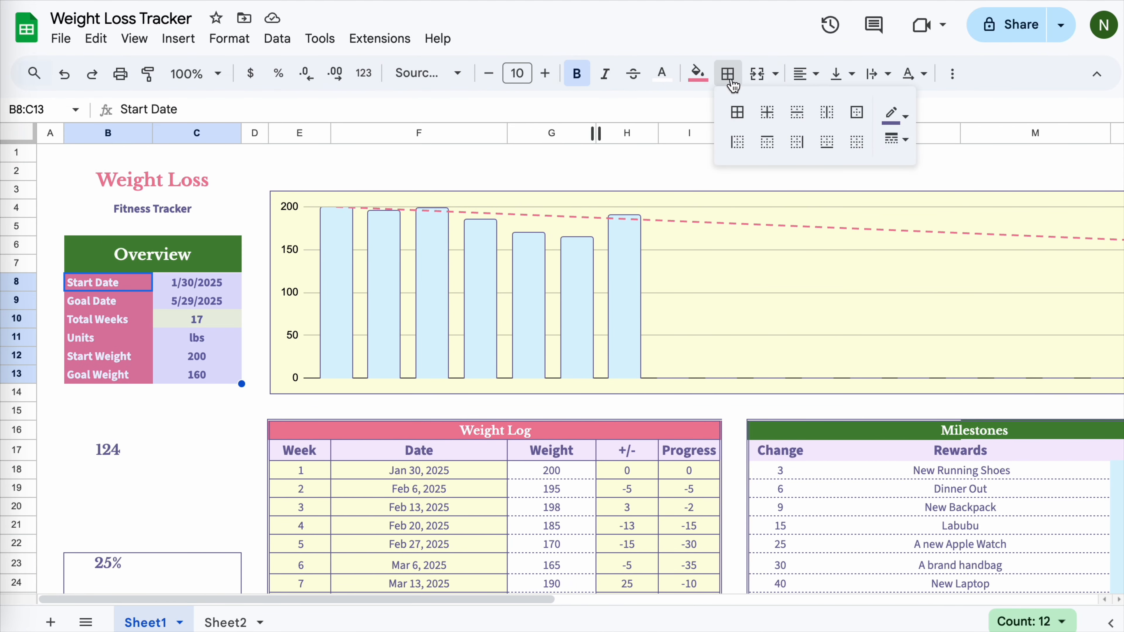
pyautogui.click(895, 114)
pyautogui.click(737, 118)
pyautogui.click(897, 140)
pyautogui.click(938, 189)
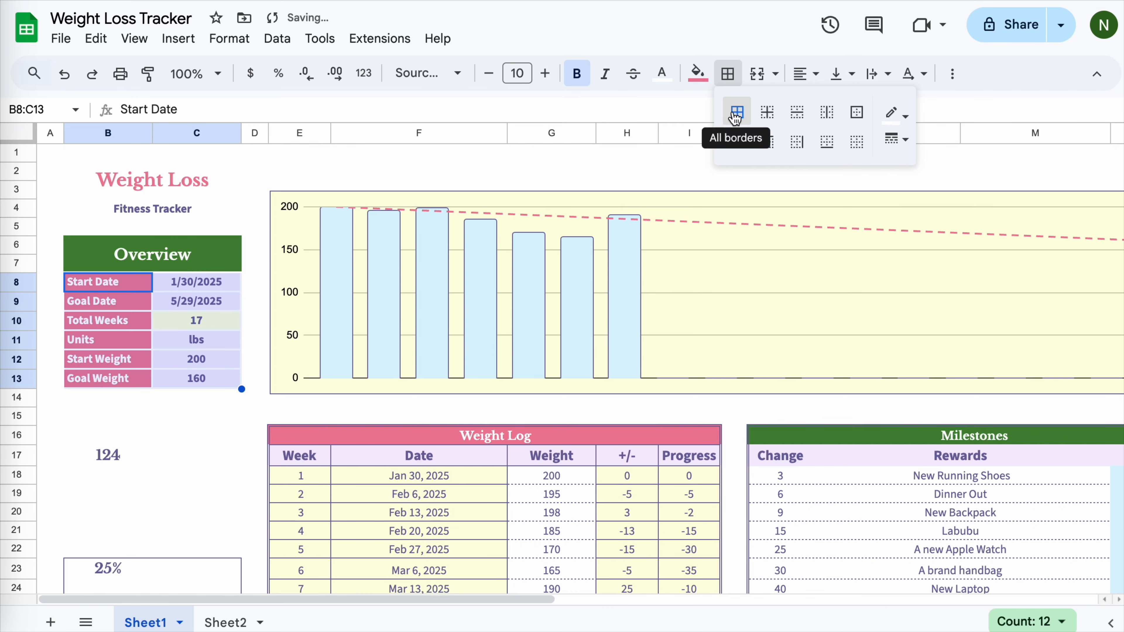
pyautogui.click(116, 416)
# Merge cells B23:B24 for the progress percentage and B28:B29 for the pounds lost.
pyautogui.rightClick(160, 473)
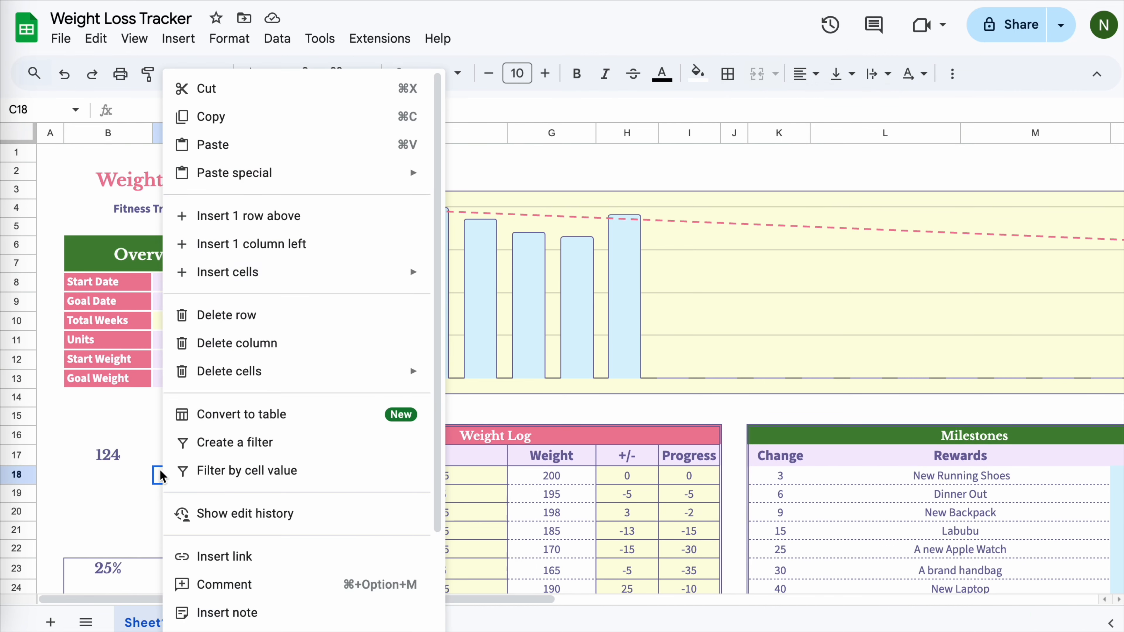
pyautogui.click(90, 476)
pyautogui.scroll(-4, 80, 421)
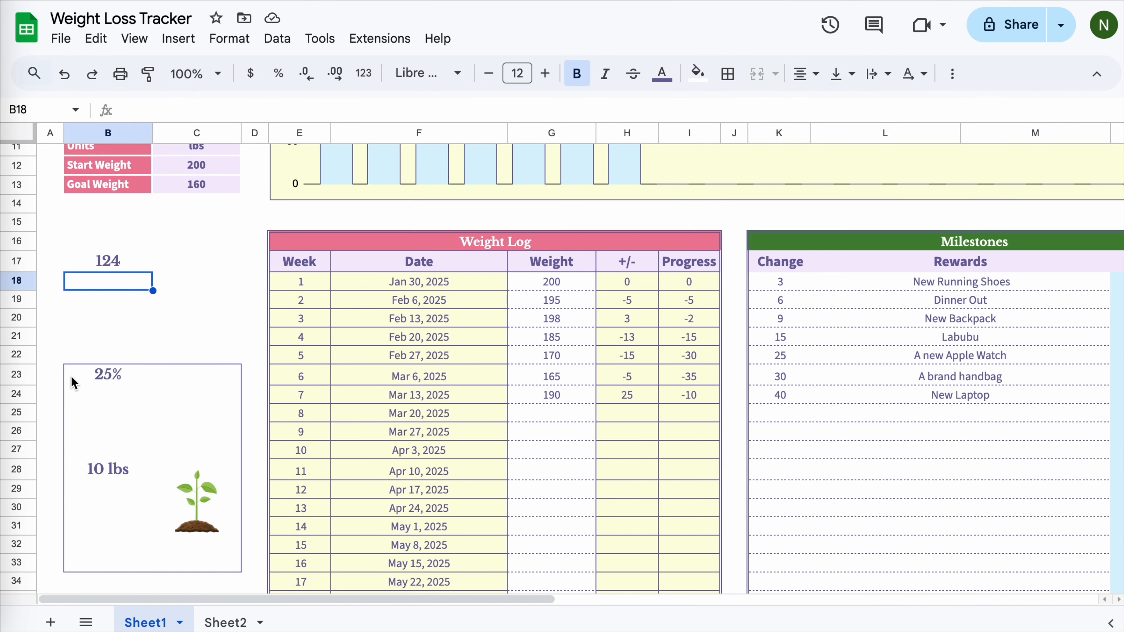
pyautogui.moveTo(73, 376); pyautogui.dragTo(91, 392)
pyautogui.click(756, 75)
pyautogui.moveTo(94, 468); pyautogui.dragTo(100, 485)
pyautogui.click(758, 74)
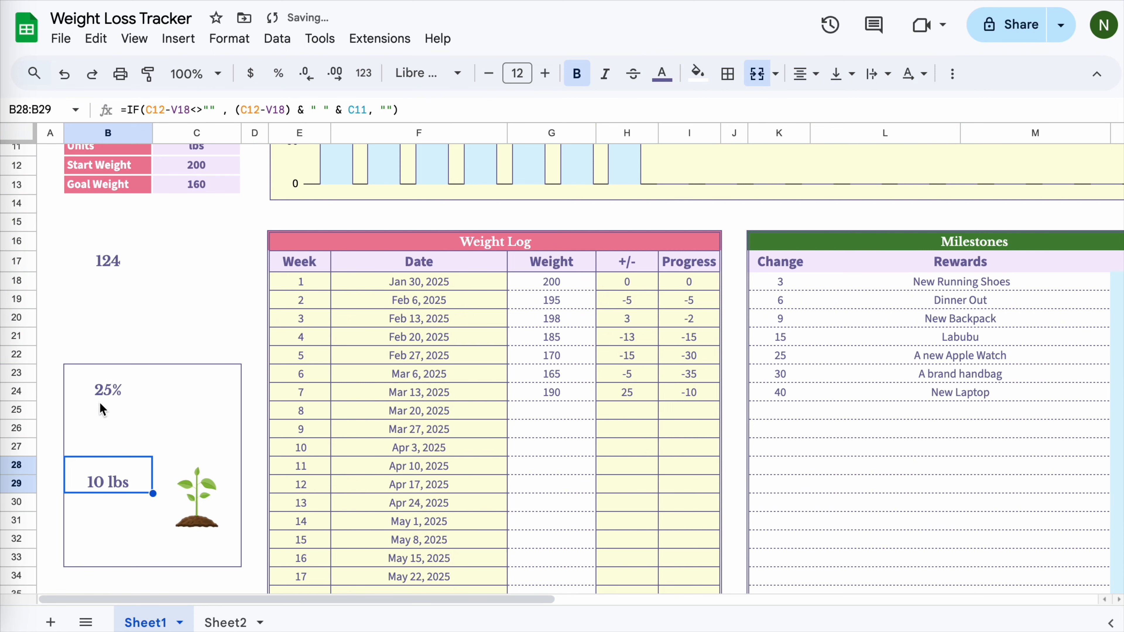
# Underline the merged progress percentage and pounds lost cells with dark purple bottom borders.
pyautogui.click(58, 376)
pyautogui.click(95, 387)
pyautogui.click(726, 74)
pyautogui.click(893, 114)
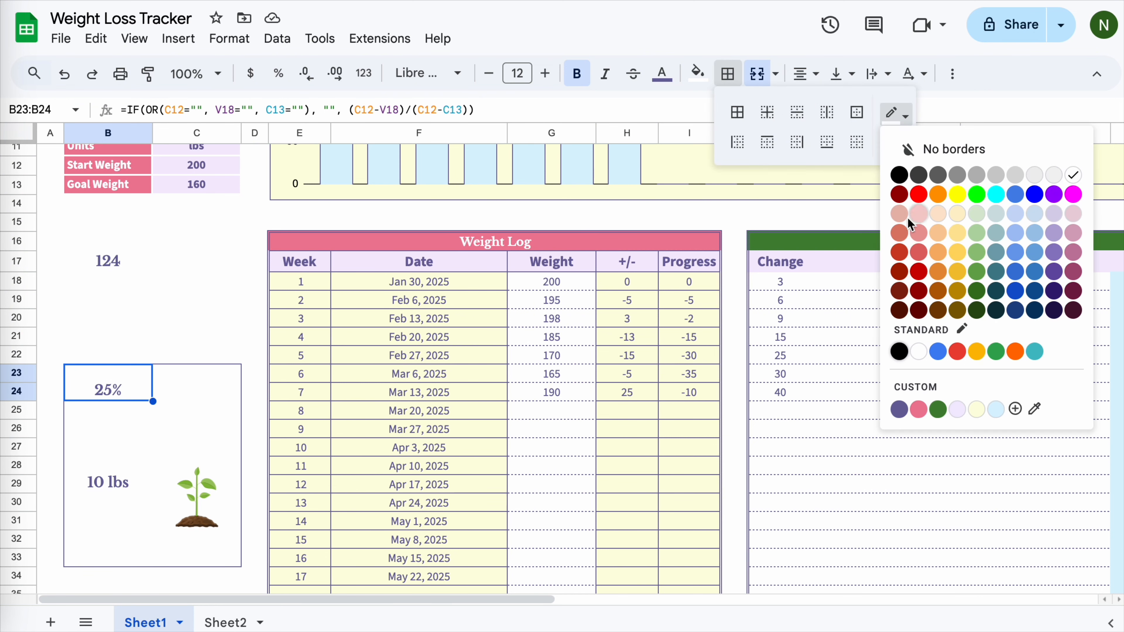
pyautogui.click(910, 424)
pyautogui.click(827, 143)
pyautogui.click(89, 483)
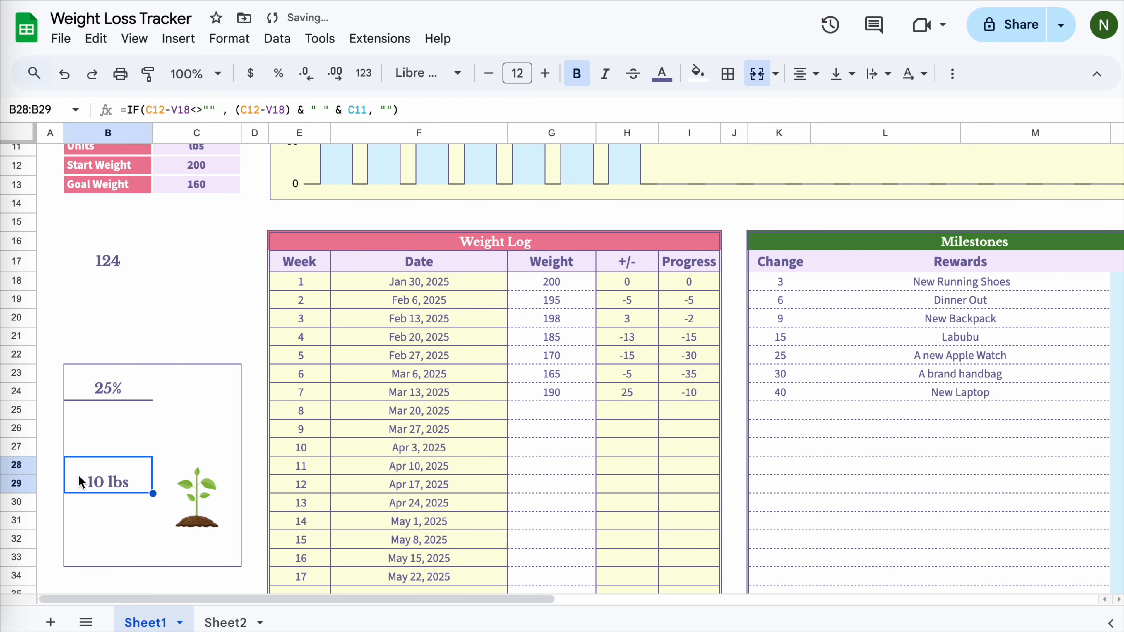
pyautogui.click(727, 74)
pyautogui.click(826, 142)
# Put double dark purple outlines around the plant progress box B23:C33 and the box B16:C19 above it.
pyautogui.click(191, 317)
pyautogui.moveTo(72, 384); pyautogui.dragTo(221, 558)
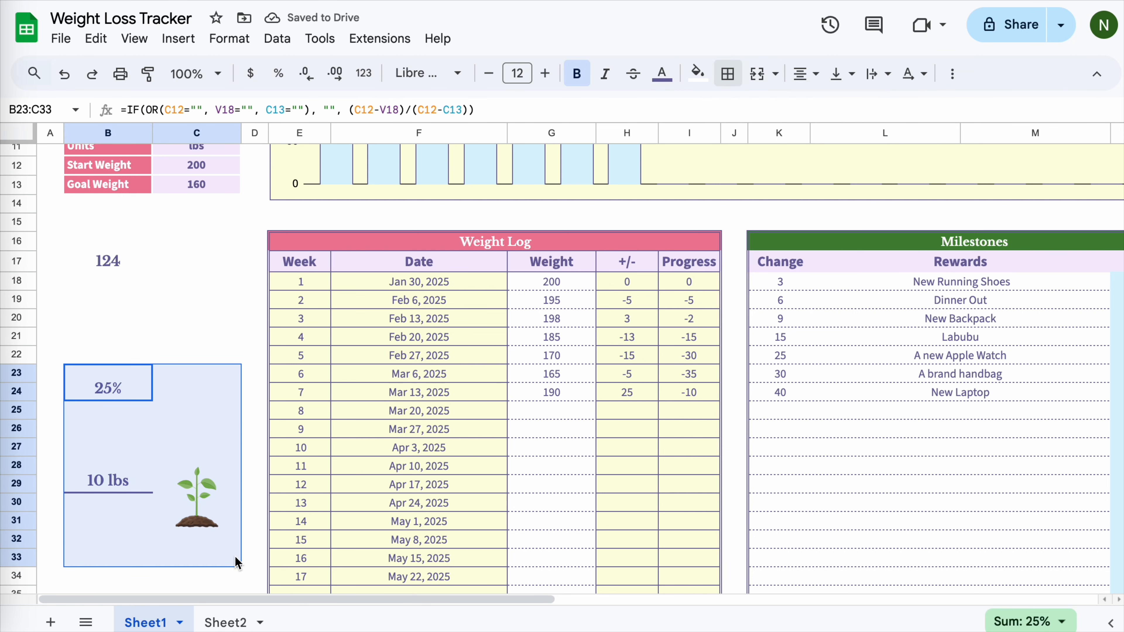
pyautogui.click(727, 74)
pyautogui.click(896, 139)
pyautogui.click(941, 273)
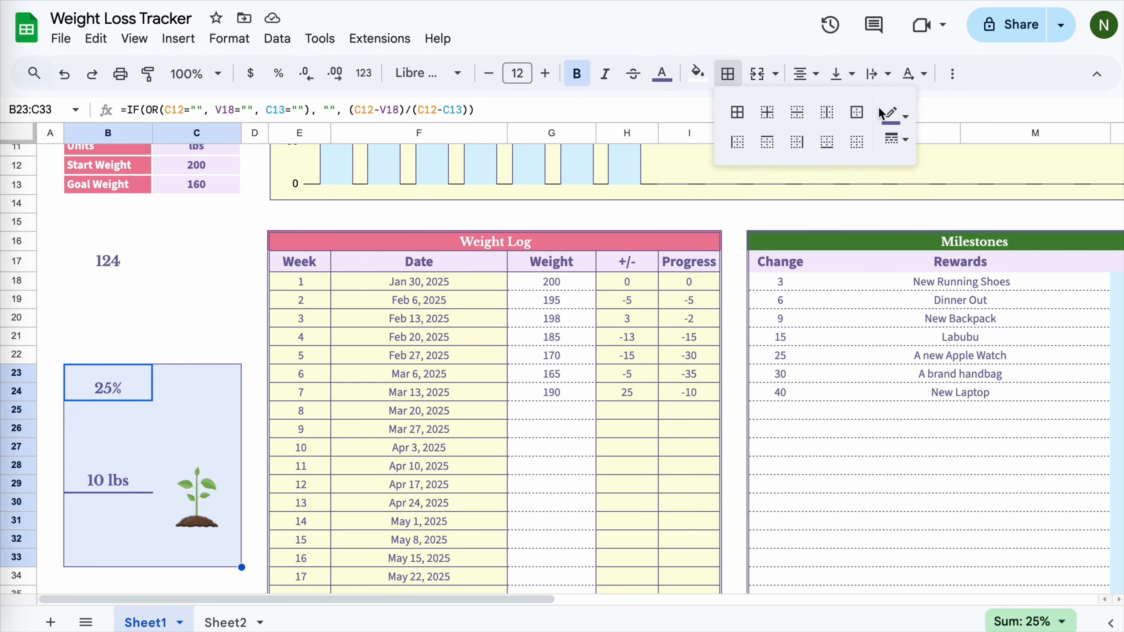
pyautogui.click(857, 111)
pyautogui.moveTo(78, 241); pyautogui.dragTo(212, 303)
pyautogui.click(726, 73)
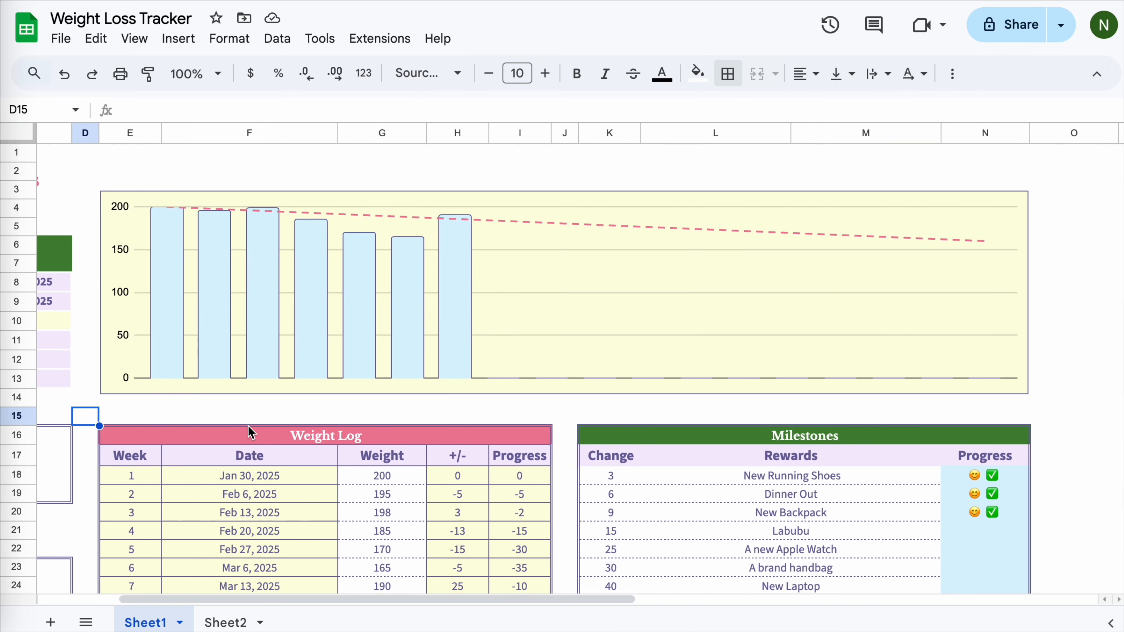
# Add thin solid horizontal borders between the rows of the Milestones Progress column N18:N69.
pyautogui.scroll(-3, 248, 426)
pyautogui.moveTo(973, 292); pyautogui.dragTo(996, 401)
pyautogui.scroll(15, 511, 222)
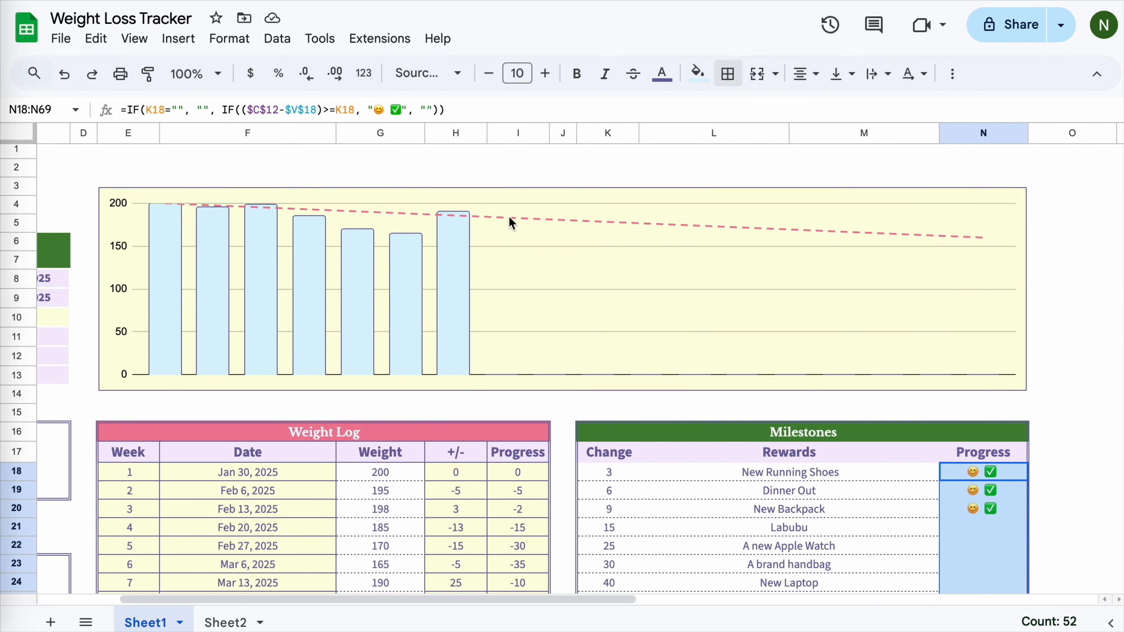
pyautogui.click(727, 73)
pyautogui.click(895, 139)
pyautogui.click(918, 160)
pyautogui.click(796, 112)
pyautogui.click(1072, 318)
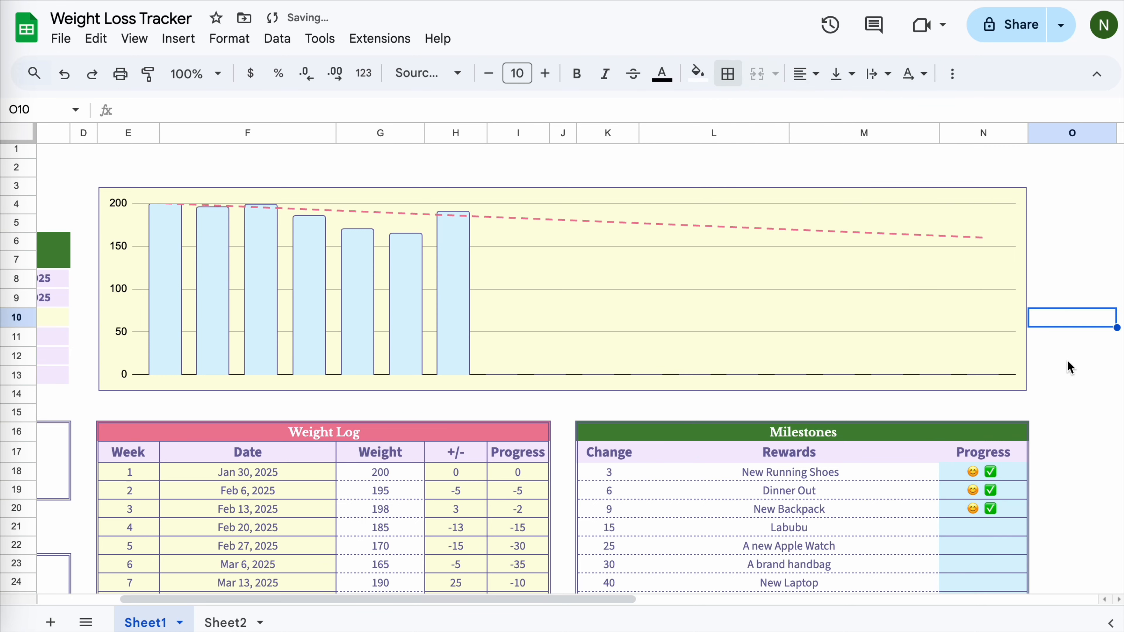
# Add a solid left border along the Milestones Progress cells N18:N69.
pyautogui.scroll(-10, 1071, 365)
pyautogui.scroll(5, 1017, 288)
pyautogui.moveTo(981, 623); pyautogui.dragTo(973, 372)
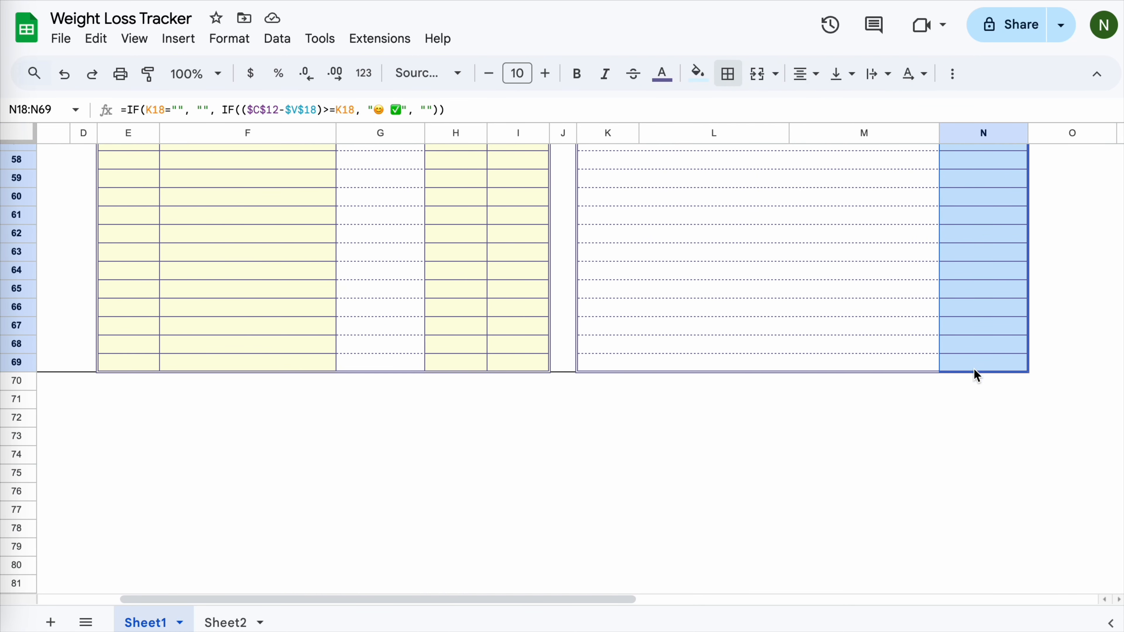
pyautogui.click(728, 73)
pyautogui.click(1070, 268)
pyautogui.scroll(20, 1068, 285)
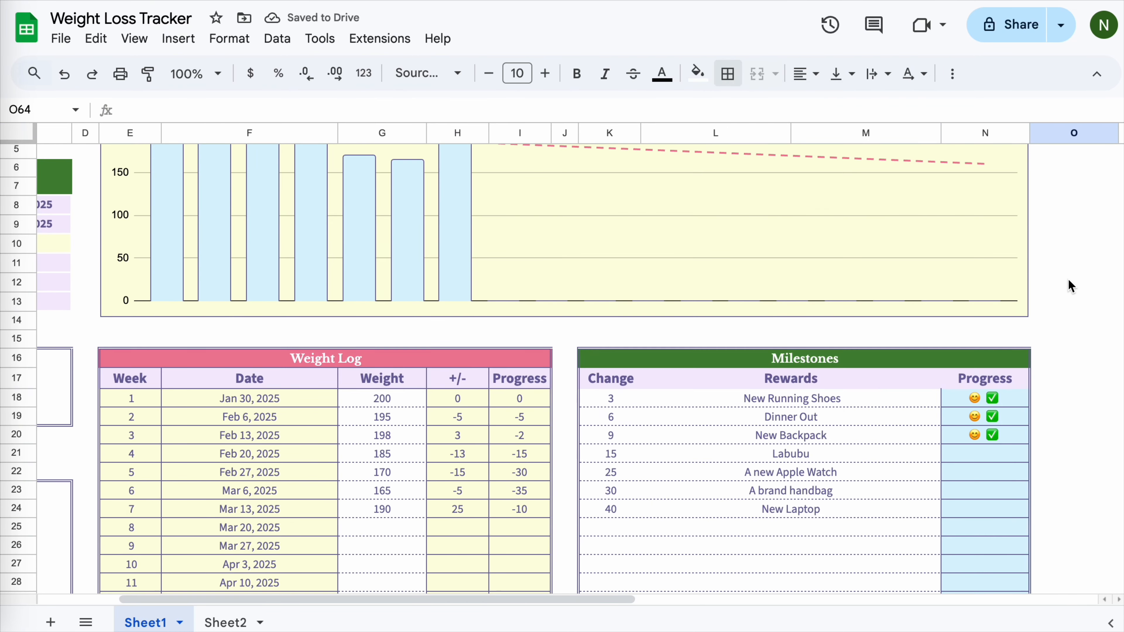
# Add vertical dividers within the Milestones header K16:N17 and a bottom border beneath the column headings K17:N17.
pyautogui.moveTo(603, 361); pyautogui.dragTo(610, 380)
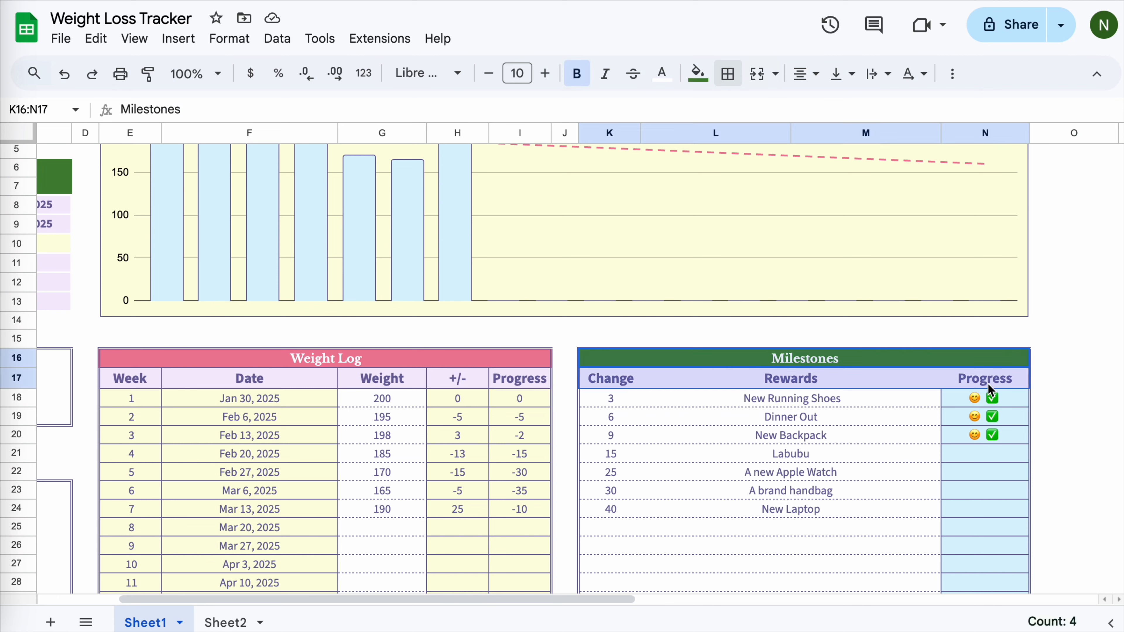
pyautogui.click(725, 76)
pyautogui.click(1071, 325)
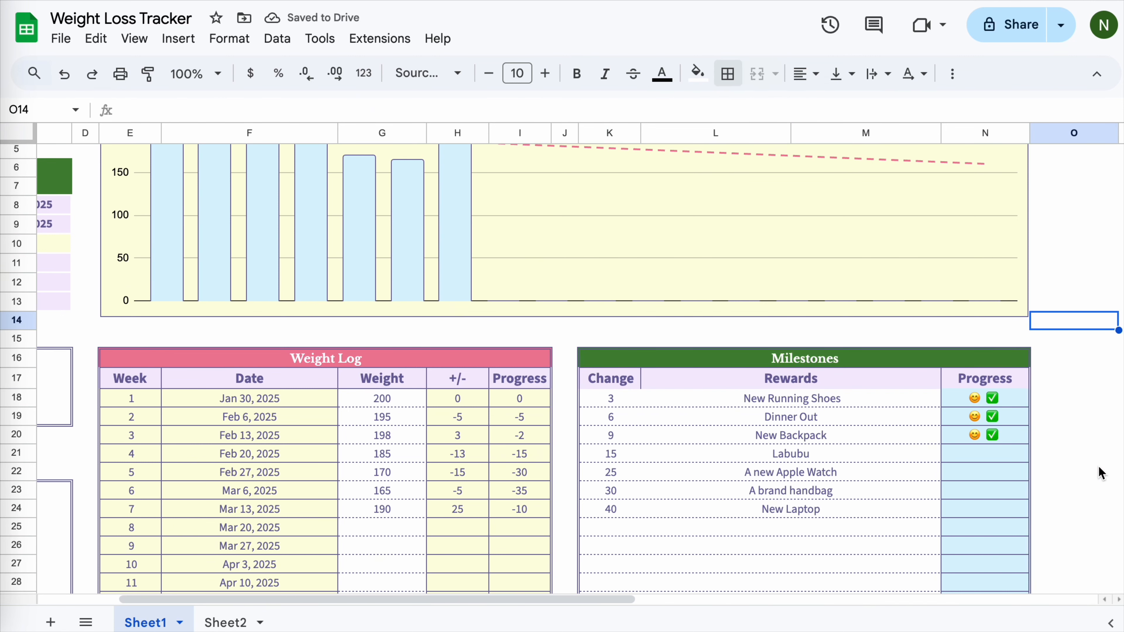
pyautogui.moveTo(612, 380); pyautogui.dragTo(1017, 382)
pyautogui.click(727, 75)
pyautogui.click(824, 149)
pyautogui.click(1070, 381)
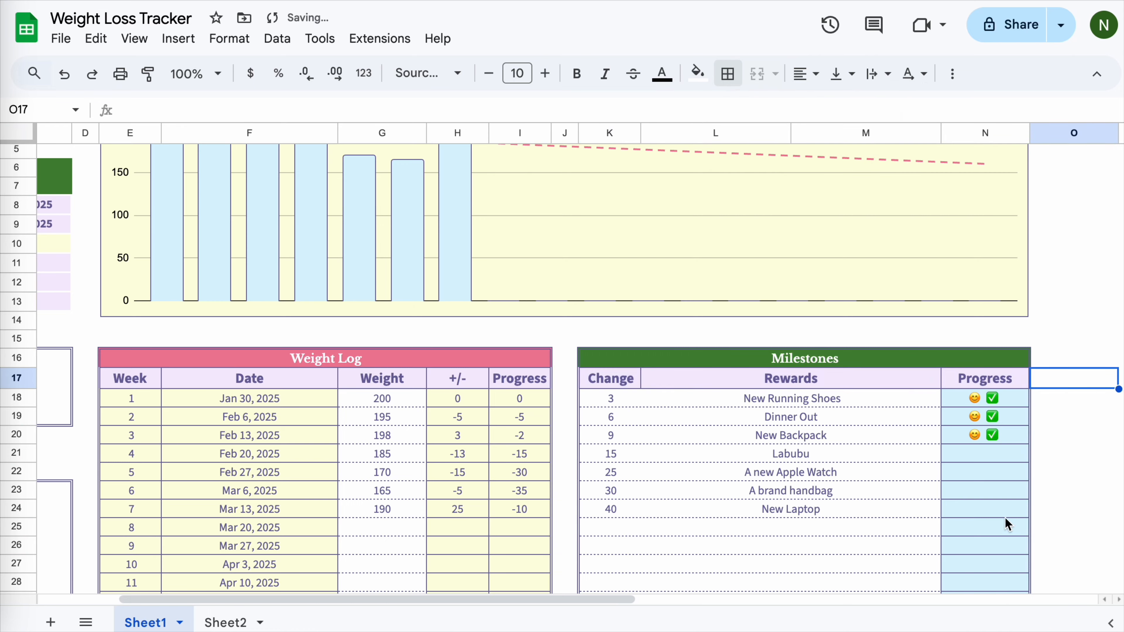
# Add a solid right border along the Milestones Change column K18:K69.
pyautogui.scroll(-3, 979, 511)
pyautogui.moveTo(620, 270); pyautogui.dragTo(602, 161)
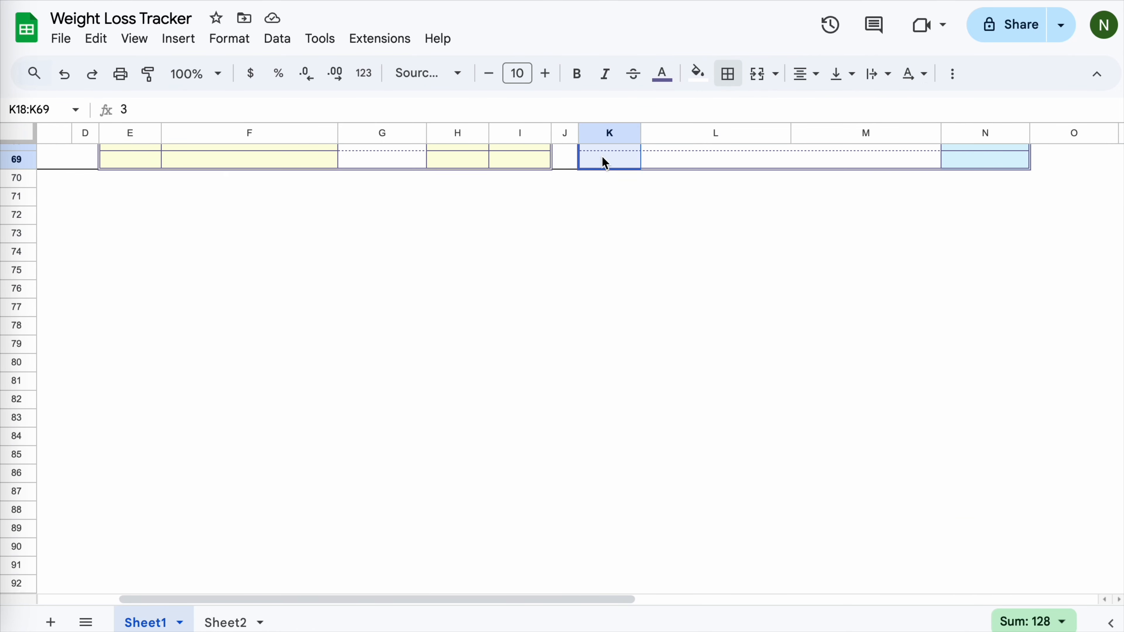
pyautogui.click(727, 75)
pyautogui.click(797, 141)
pyautogui.scroll(15, 752, 377)
pyautogui.click(1085, 267)
pyautogui.scroll(5, 1087, 282)
pyautogui.hscroll(-3, 1088, 282)
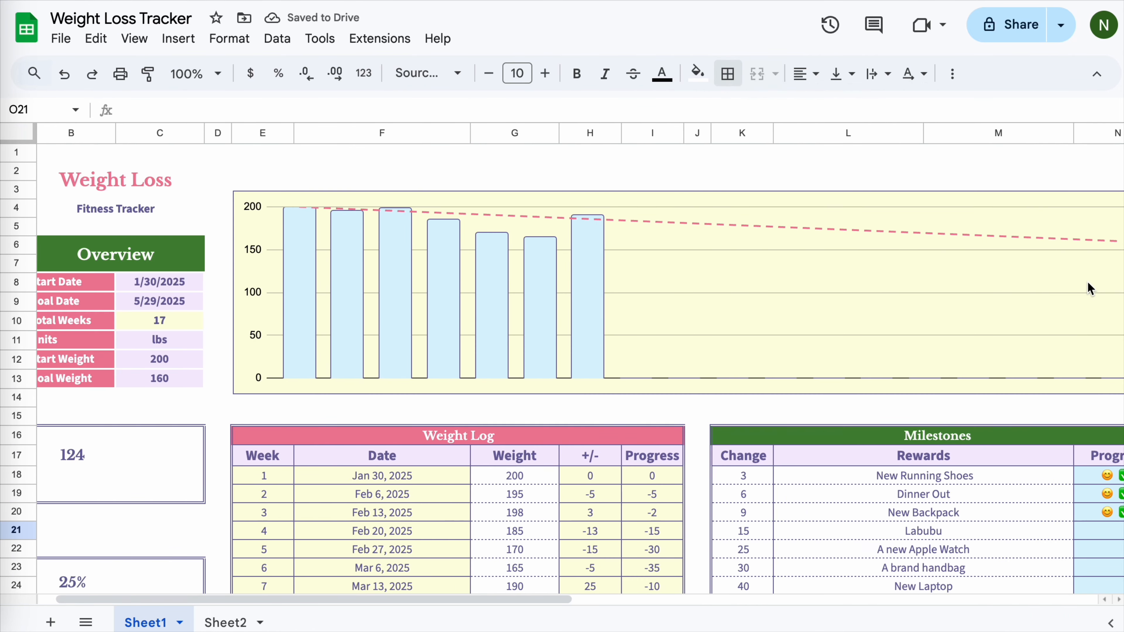
# Move the leafy Progress frame image aside over the Weight Log and clear all borders from the plant box B23:C33.
pyautogui.scroll(-3, 1087, 282)
pyautogui.scroll(-2, 1077, 292)
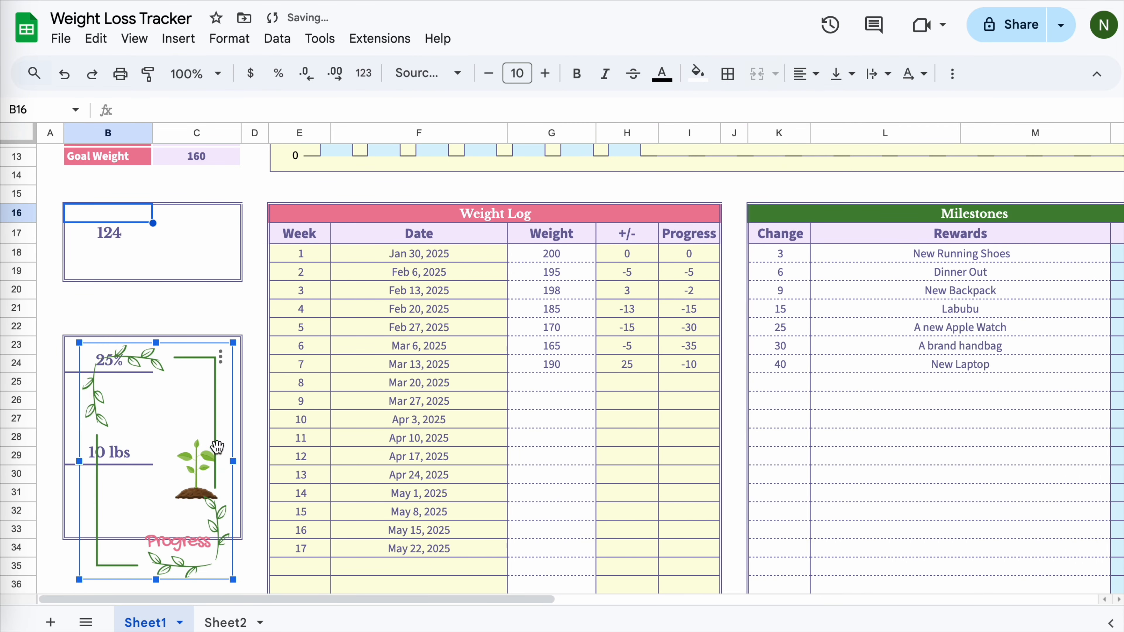
pyautogui.click(238, 443)
pyautogui.moveTo(182, 443); pyautogui.dragTo(523, 443)
pyautogui.moveTo(75, 347); pyautogui.dragTo(213, 529)
pyautogui.moveTo(203, 566); pyautogui.dragTo(204, 549)
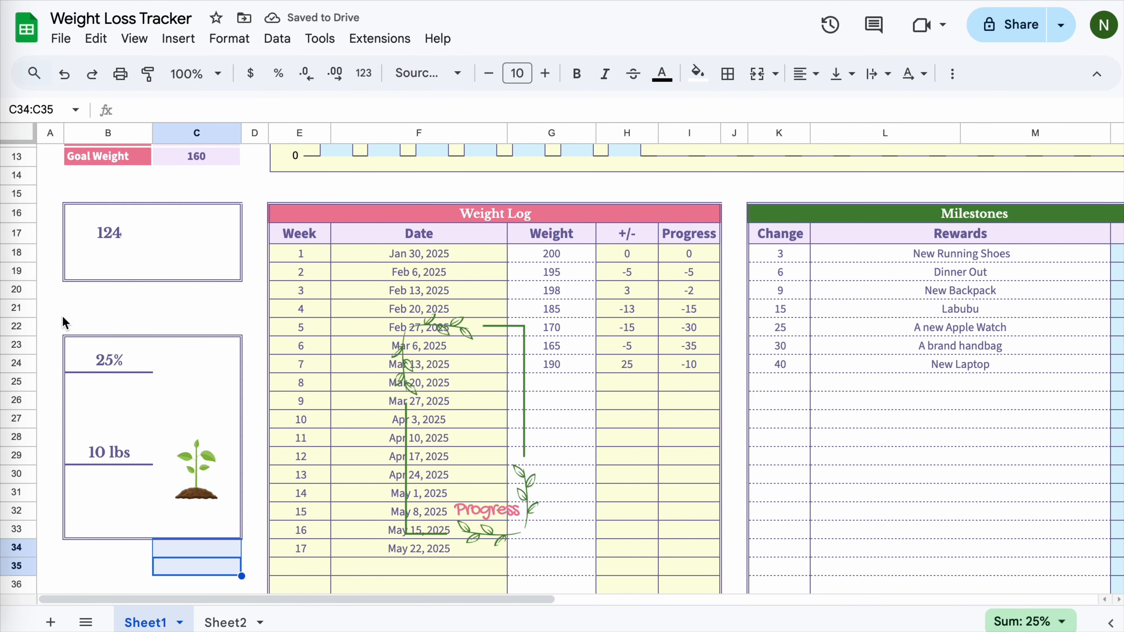
pyautogui.moveTo(75, 347); pyautogui.dragTo(212, 529)
pyautogui.click(727, 74)
pyautogui.click(862, 145)
# Reapply bottom borders to the merged progress percentage cell B23:B24 and pounds lost cell B28:B29.
pyautogui.click(84, 366)
pyautogui.click(727, 75)
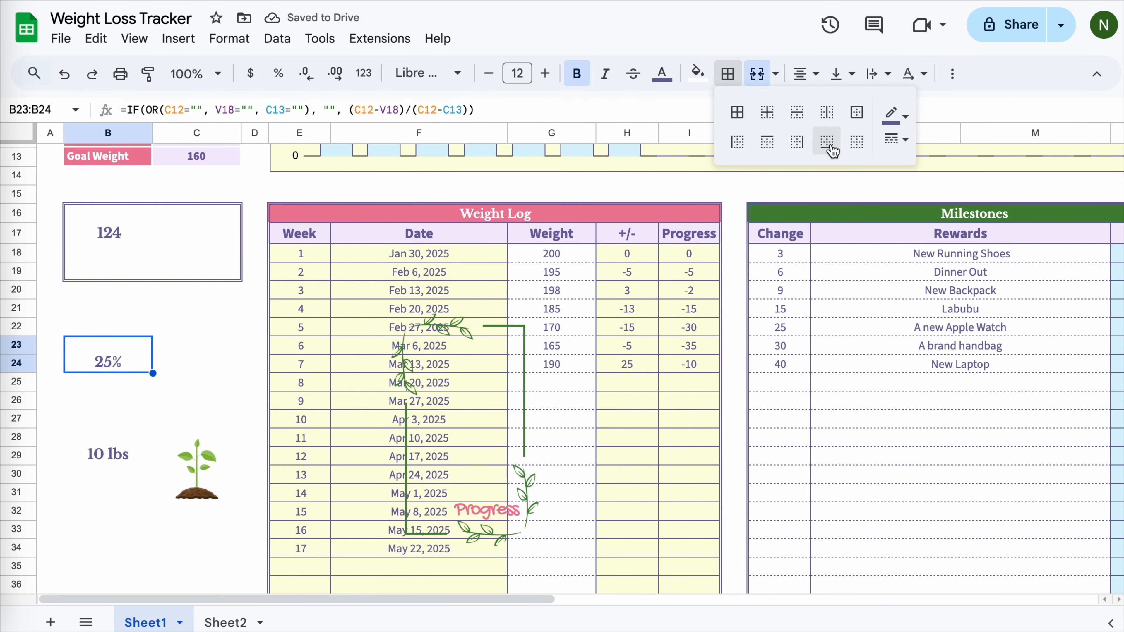
pyautogui.click(829, 146)
pyautogui.click(108, 451)
pyautogui.click(727, 75)
pyautogui.click(827, 142)
# Move the leafy Progress frame back and enlarge it to surround the percentage, pounds lost and plant image.
pyautogui.moveTo(526, 456); pyautogui.dragTo(158, 456)
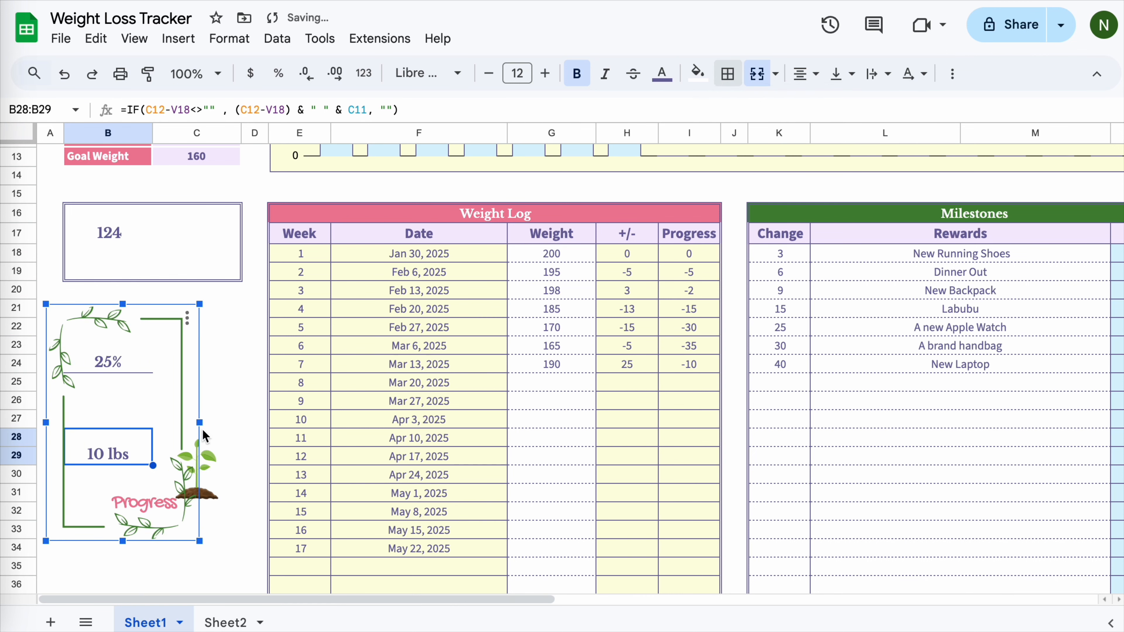
pyautogui.moveTo(206, 423); pyautogui.dragTo(246, 426)
pyautogui.moveTo(148, 561); pyautogui.dragTo(149, 563)
pyautogui.moveTo(246, 432); pyautogui.dragTo(268, 435)
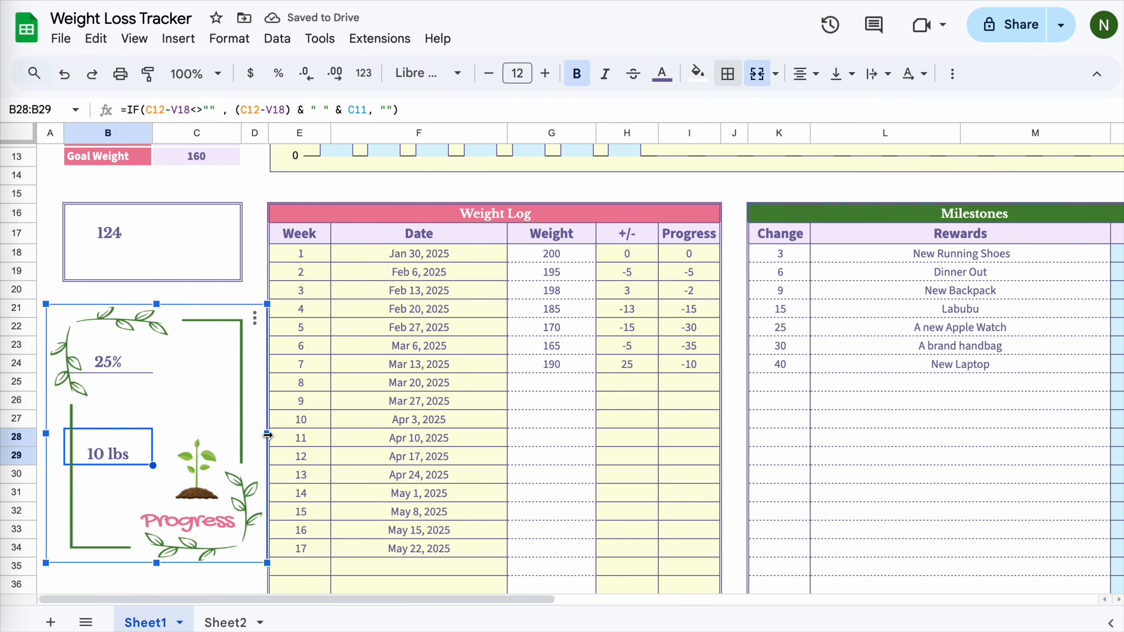
pyautogui.moveTo(83, 513); pyautogui.dragTo(78, 513)
pyautogui.click(251, 286)
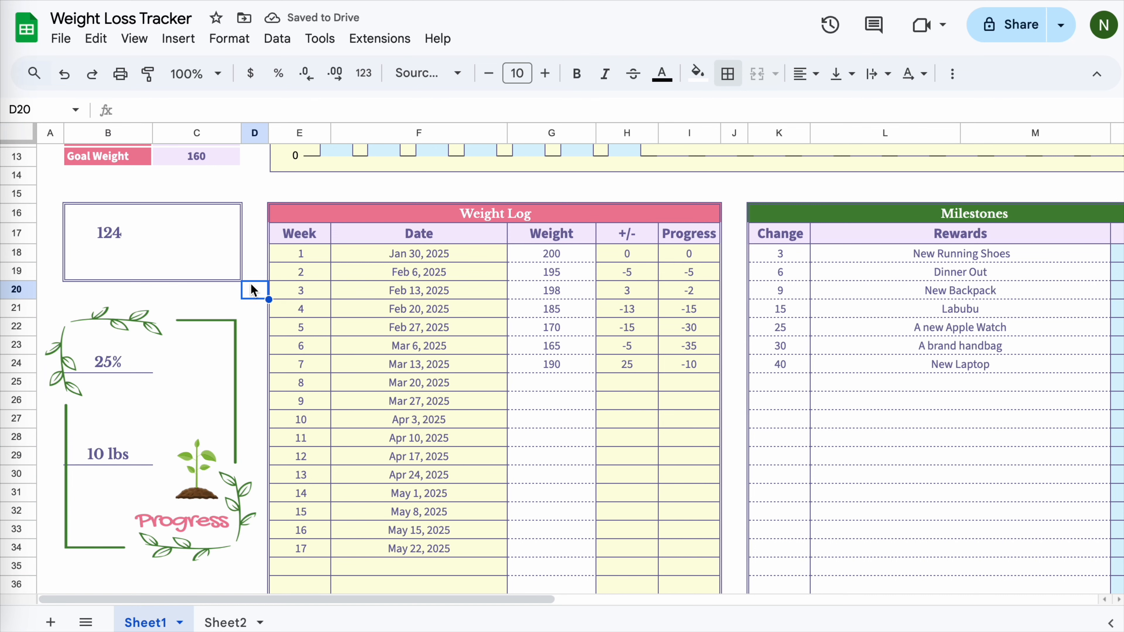
# Shrink the green leaf divider image and place it between the Weight Loss title and the Fitness Tracker subtitle.
pyautogui.scroll(1, 251, 286)
pyautogui.scroll(-1, 132, 323)
pyautogui.scroll(6, 132, 323)
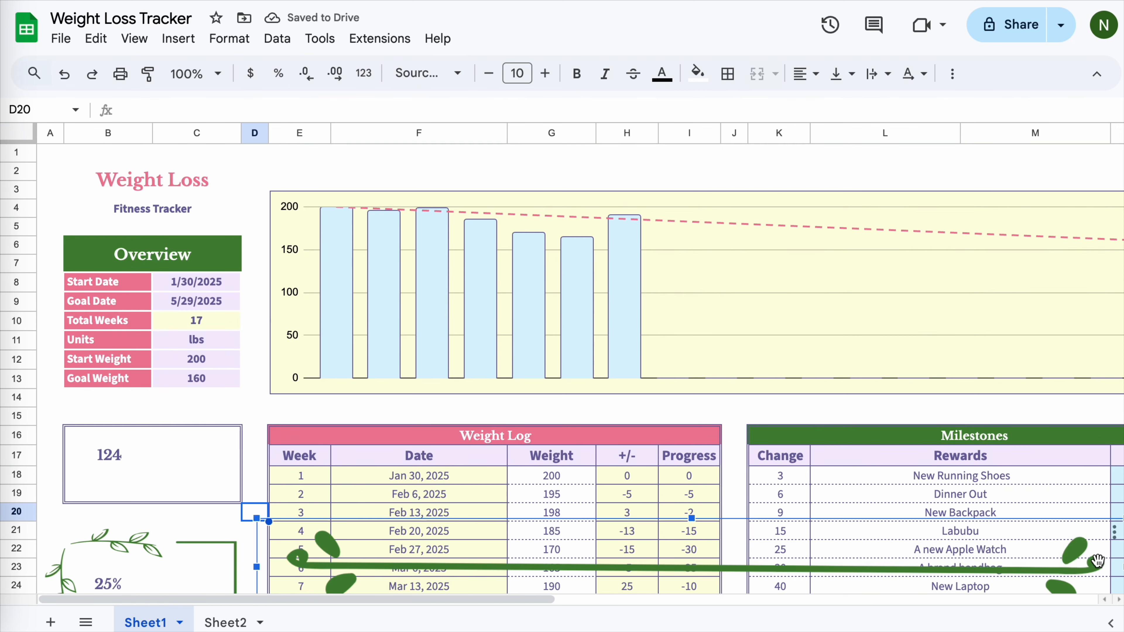
pyautogui.moveTo(690, 562); pyautogui.dragTo(513, 361)
pyautogui.moveTo(949, 414); pyautogui.dragTo(826, 400)
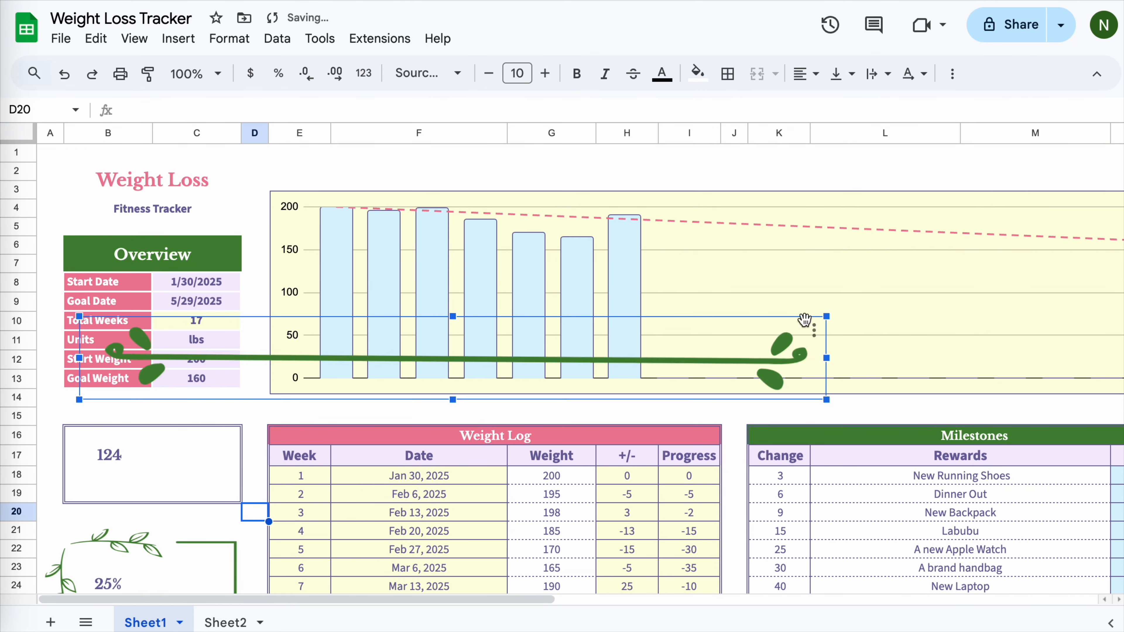
pyautogui.moveTo(825, 317); pyautogui.dragTo(211, 203)
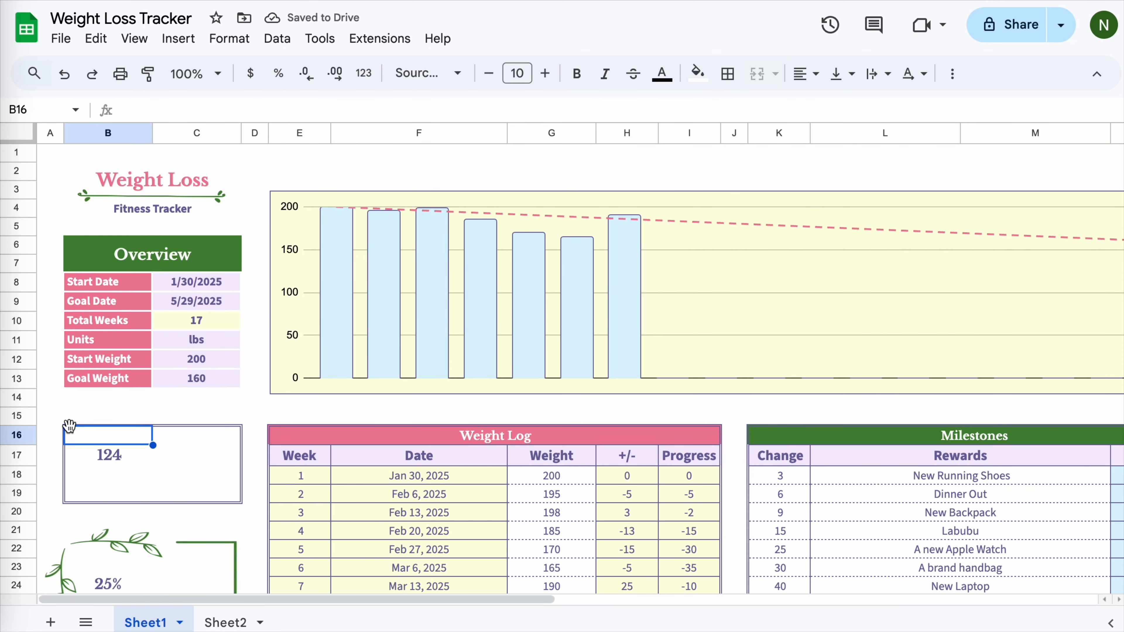
# Clear the borders of the box B16:C19 and fit the leafy Days Left frame around the remaining-days count.
pyautogui.moveTo(69, 426); pyautogui.dragTo(221, 496)
pyautogui.click(728, 73)
pyautogui.click(822, 138)
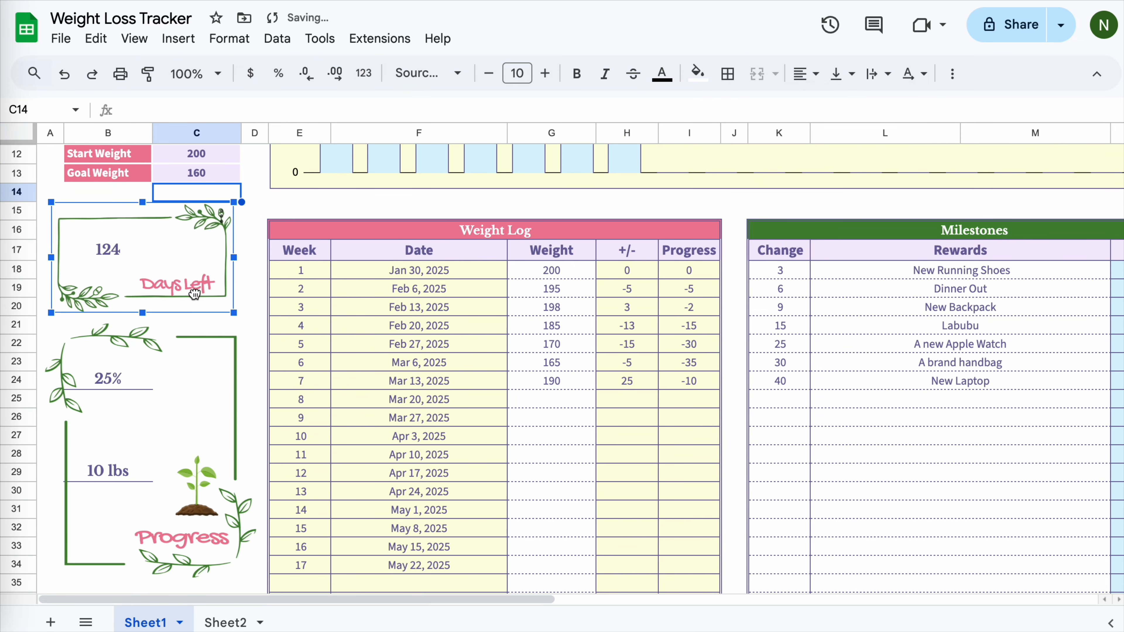
pyautogui.moveTo(194, 294); pyautogui.dragTo(232, 297)
pyautogui.click(339, 200)
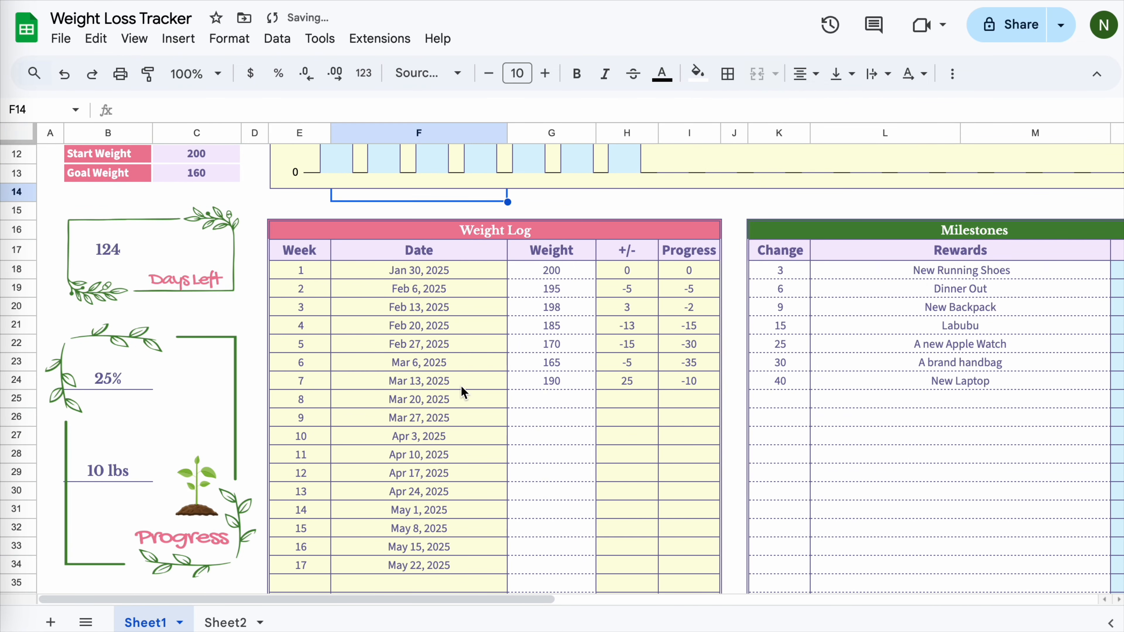
# Set the sheet zoom to 75% to show the whole tracker layout.
pyautogui.click(197, 74)
pyautogui.click(228, 139)
pyautogui.scroll(5, 664, 310)
pyautogui.click(1063, 363)
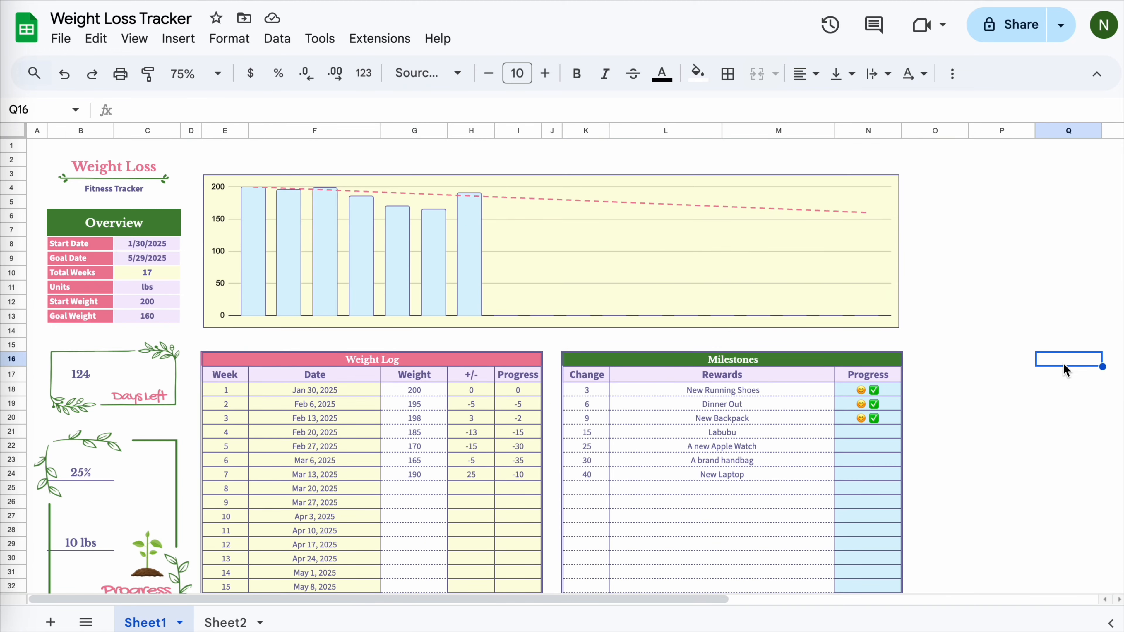